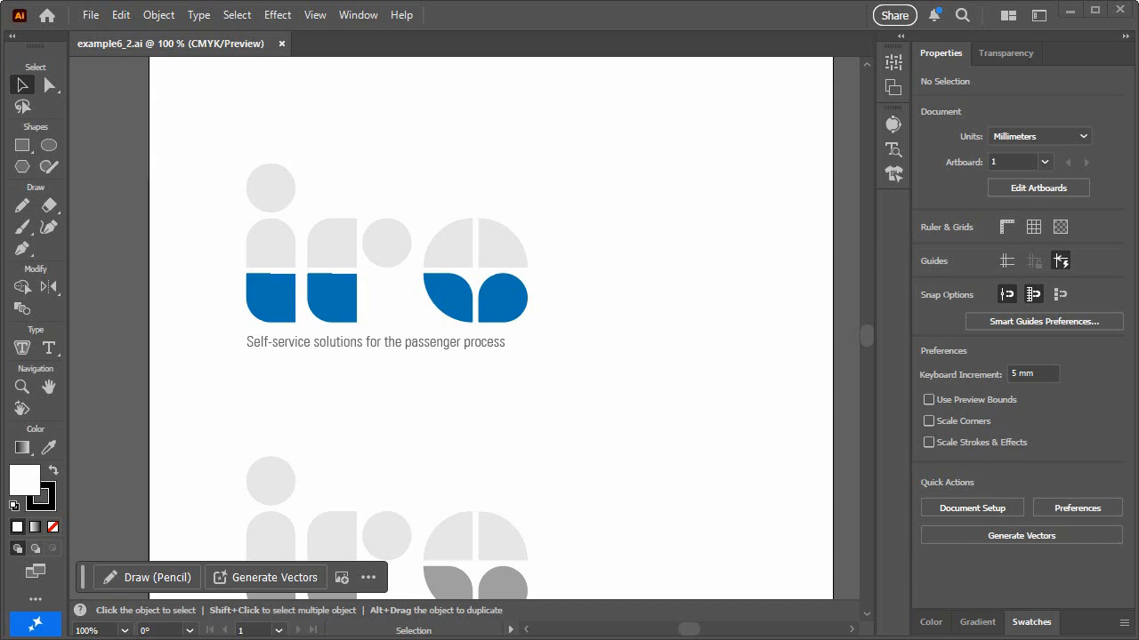
Step: Switch to File Explorer and open example6_2.ai from the start subfolder of example6
{"action": "key", "text": "alt+Tab"}
{"action": "left_click", "coordinate": [426, 572]}
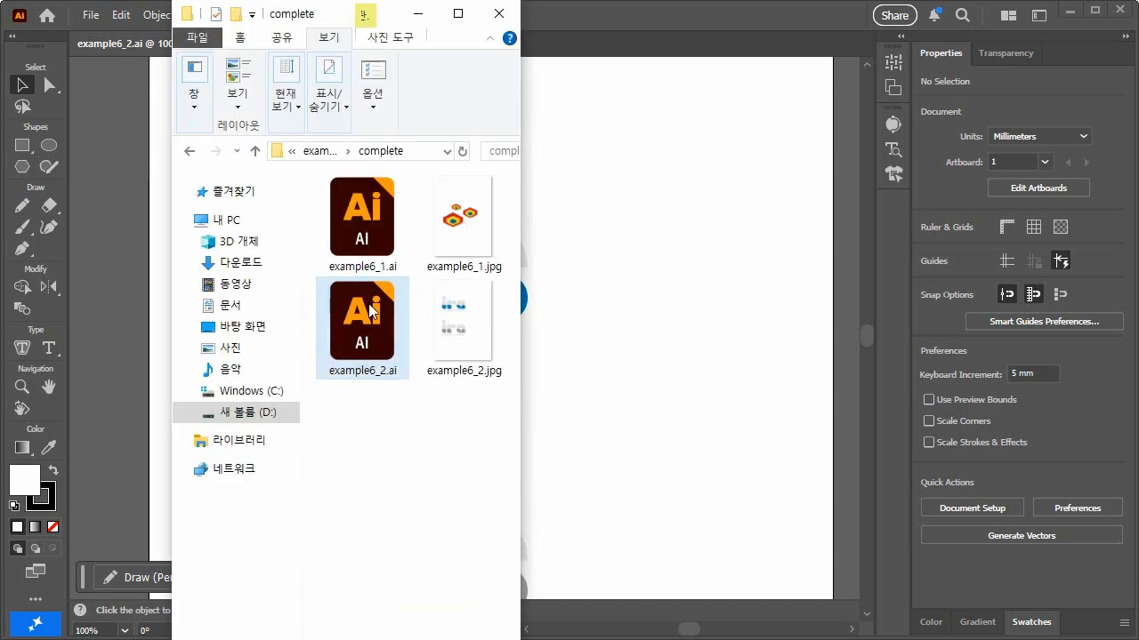
{"action": "left_click", "coordinate": [317, 152]}
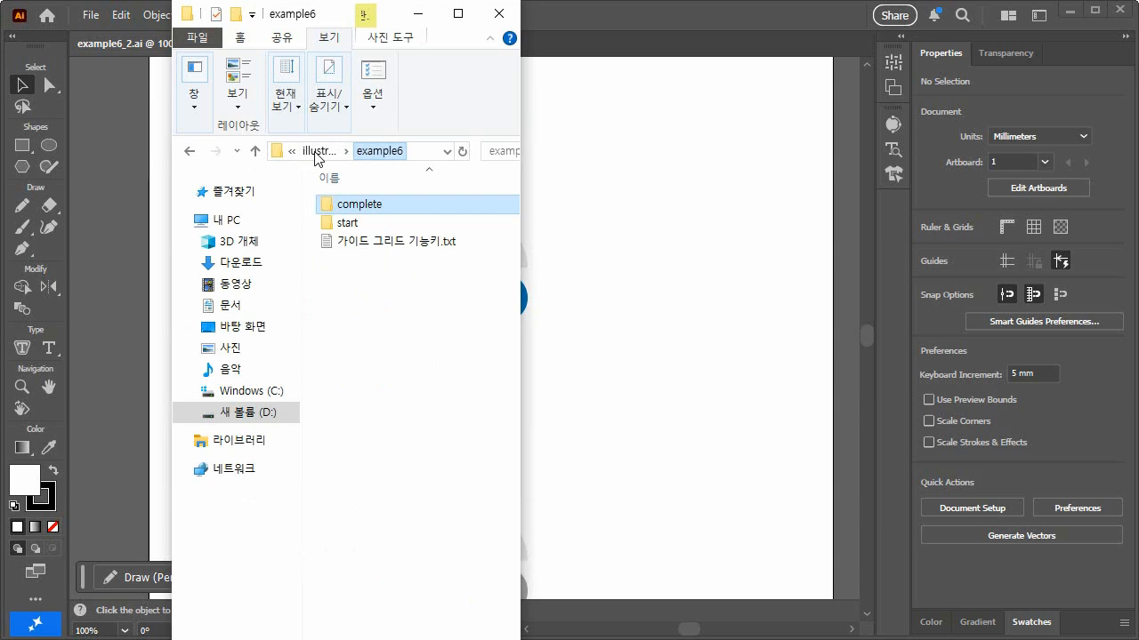
{"action": "double_click", "coordinate": [346, 224]}
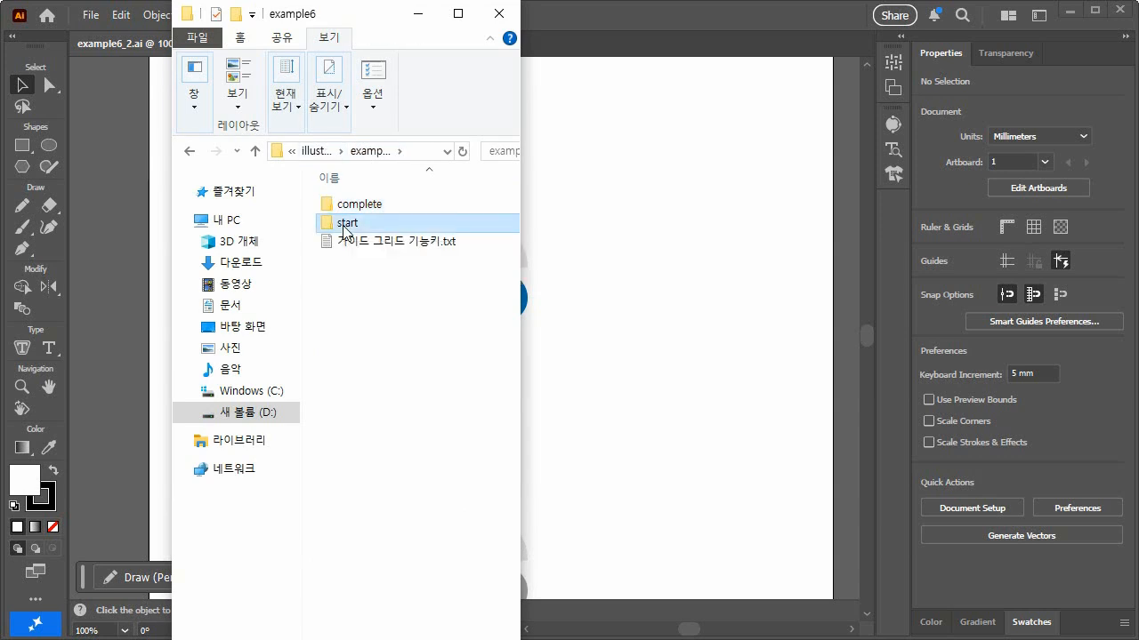
{"action": "double_click", "coordinate": [343, 224]}
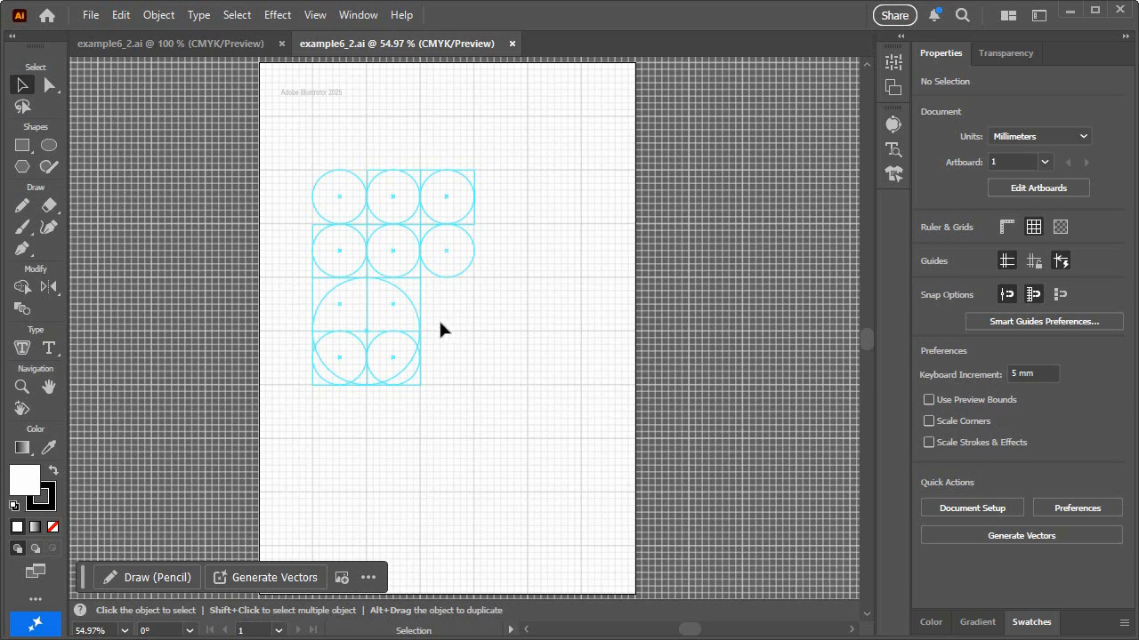
{"action": "key", "text": "a"}
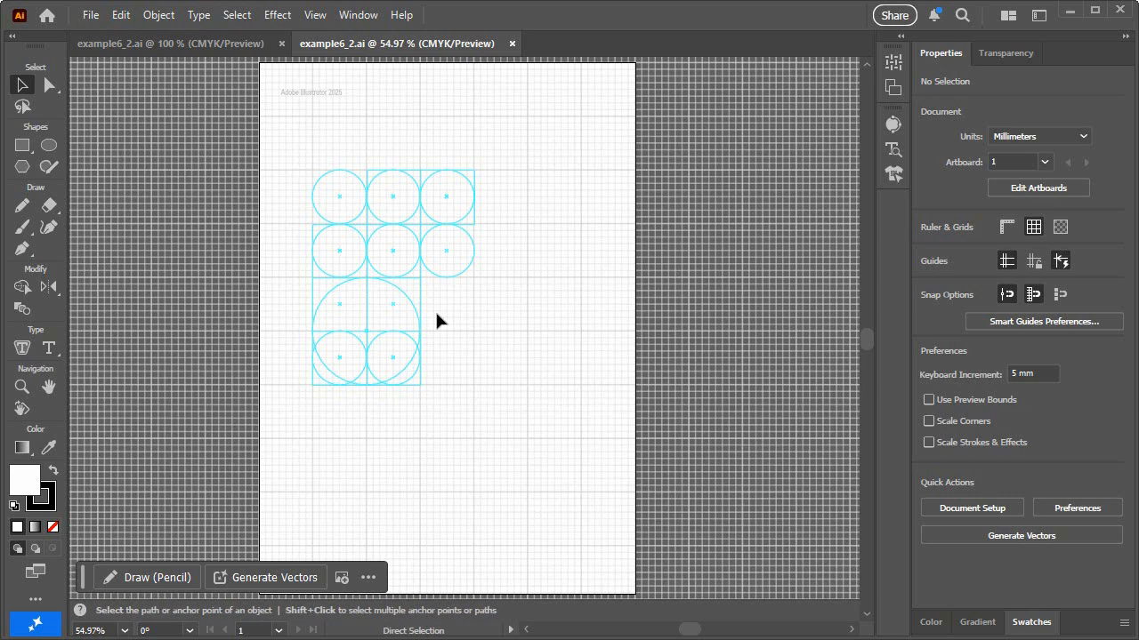
Step: Create a new A4 document, 210 x 297 mm, named "example"
{"action": "key", "text": "ctrl+n"}
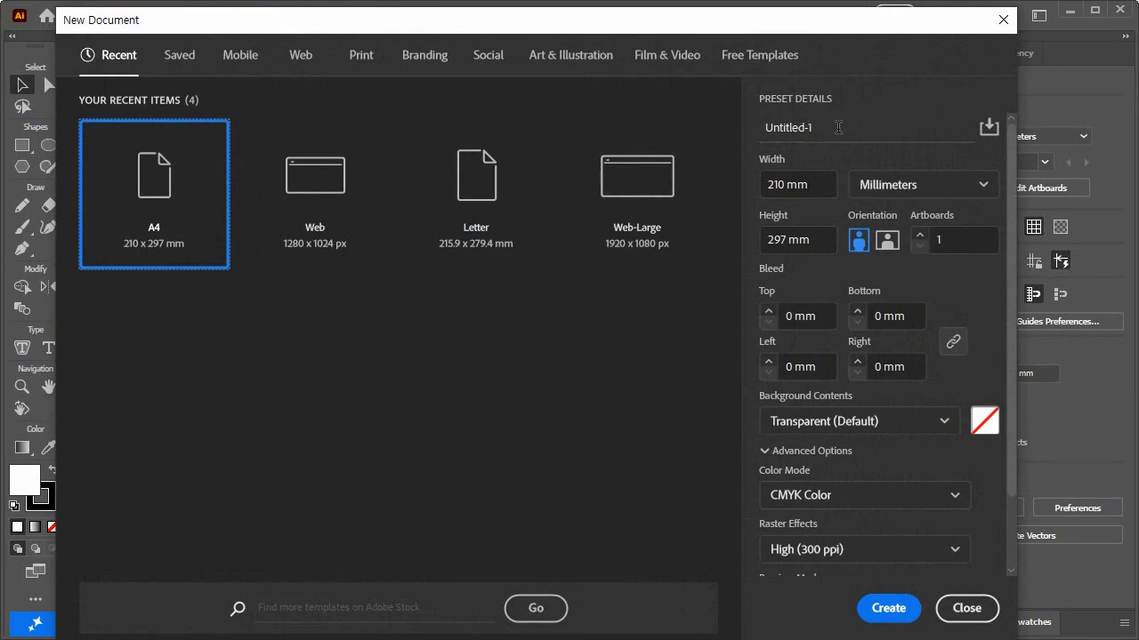
{"action": "left_click_drag", "start_coordinate": [838, 127], "coordinate": [766, 127]}
{"action": "type", "text": "Exam"}
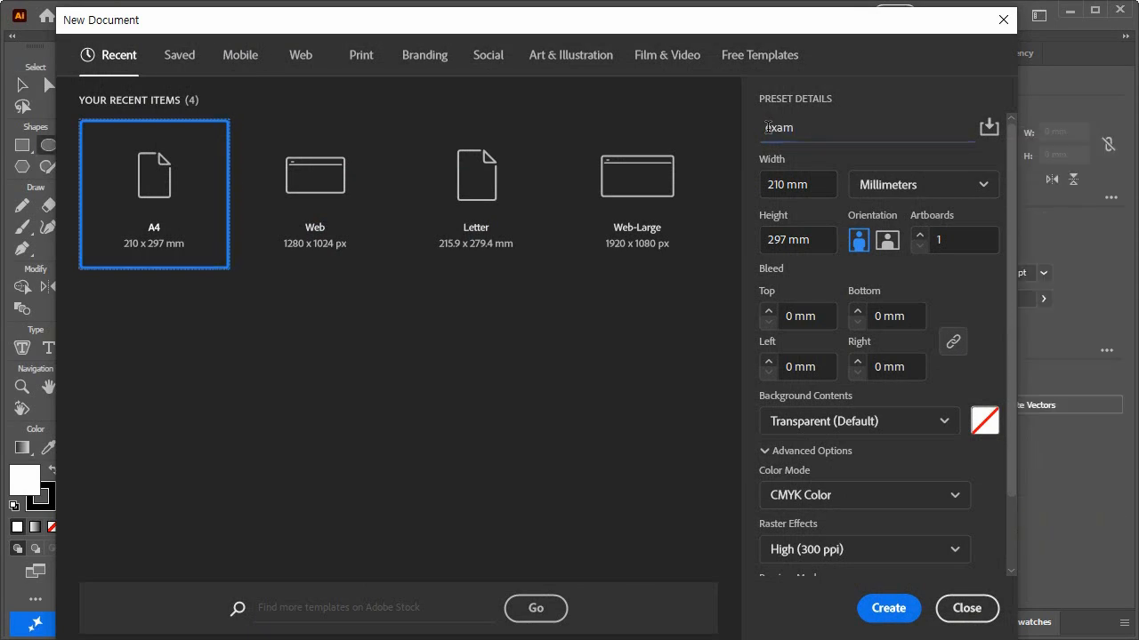
{"action": "left_click", "coordinate": [817, 127]}
{"action": "type", "text": "ple"}
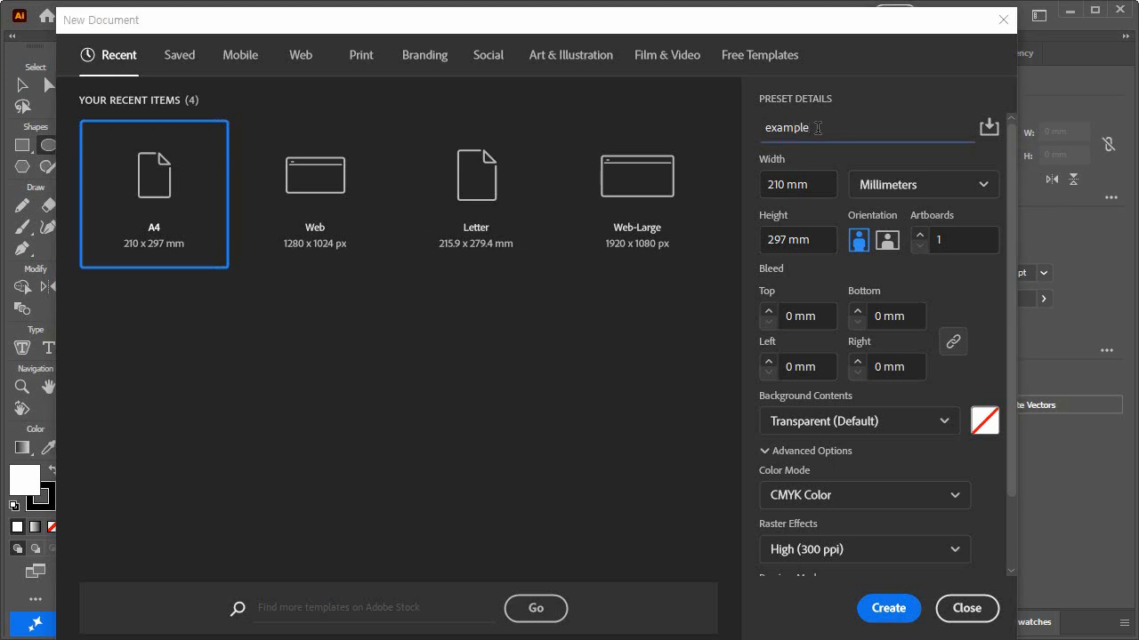
{"action": "key", "text": "Return"}
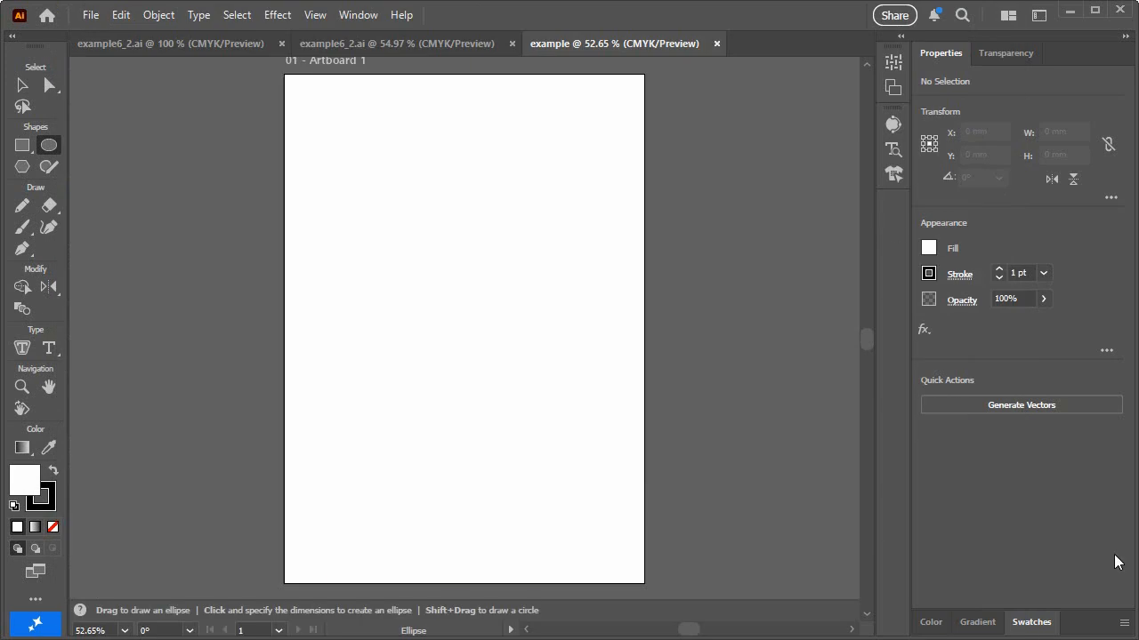
Step: Open 가이드 그리드 기능키.txt from the example6 folder in Notepad and examine the shortcut for showing and hiding the grid
{"action": "key", "text": "alt+Tab"}
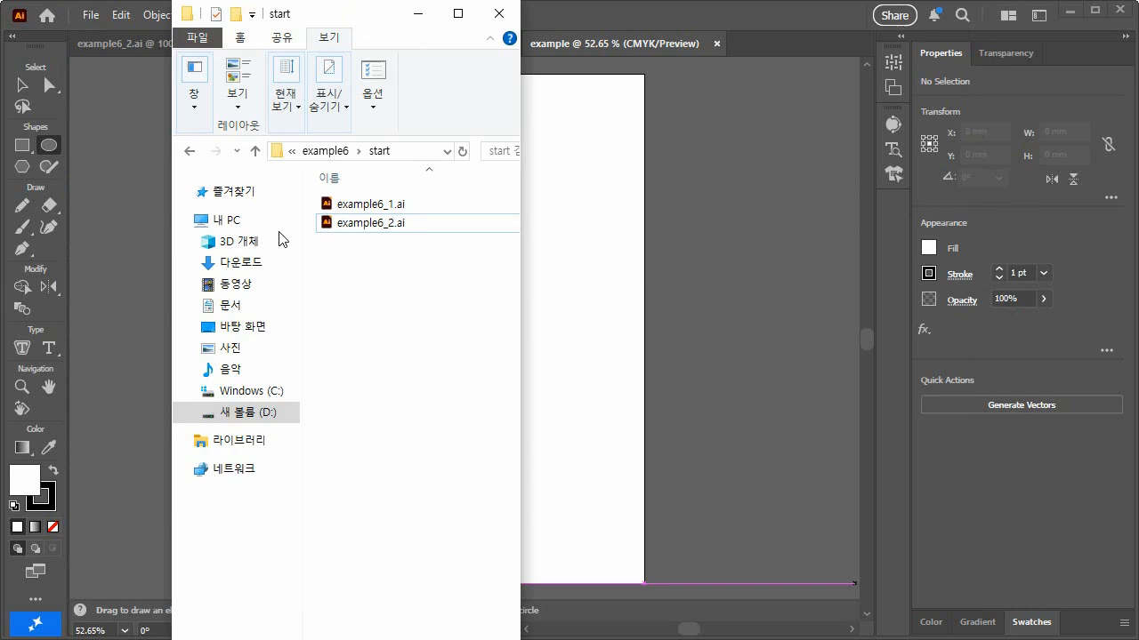
{"action": "left_click", "coordinate": [329, 151]}
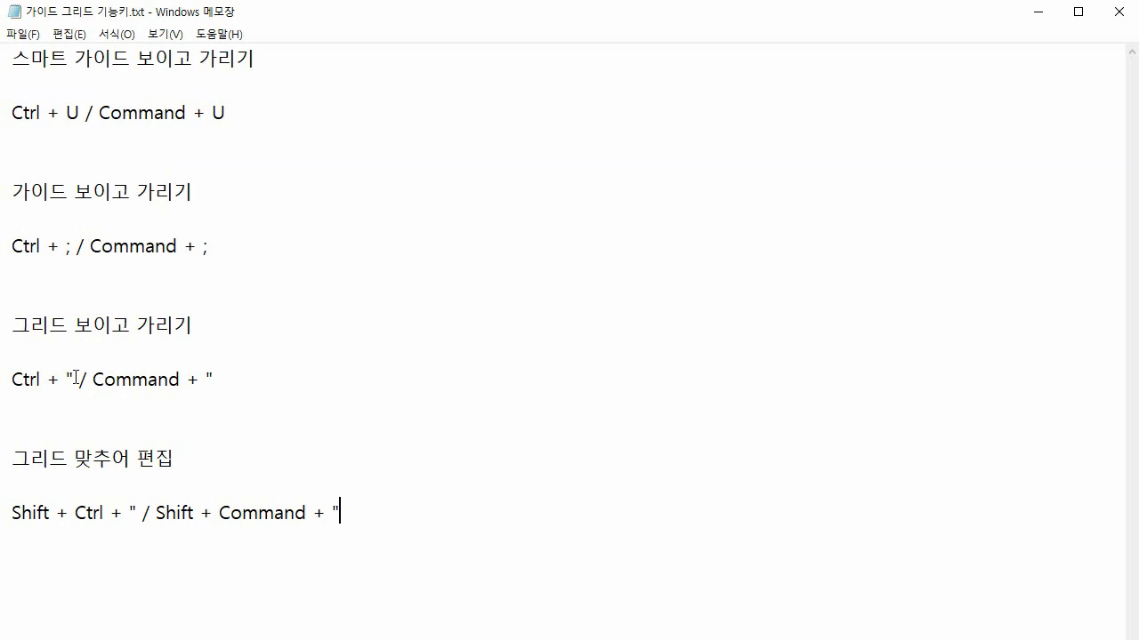
{"action": "left_click_drag", "start_coordinate": [93, 379], "coordinate": [218, 376]}
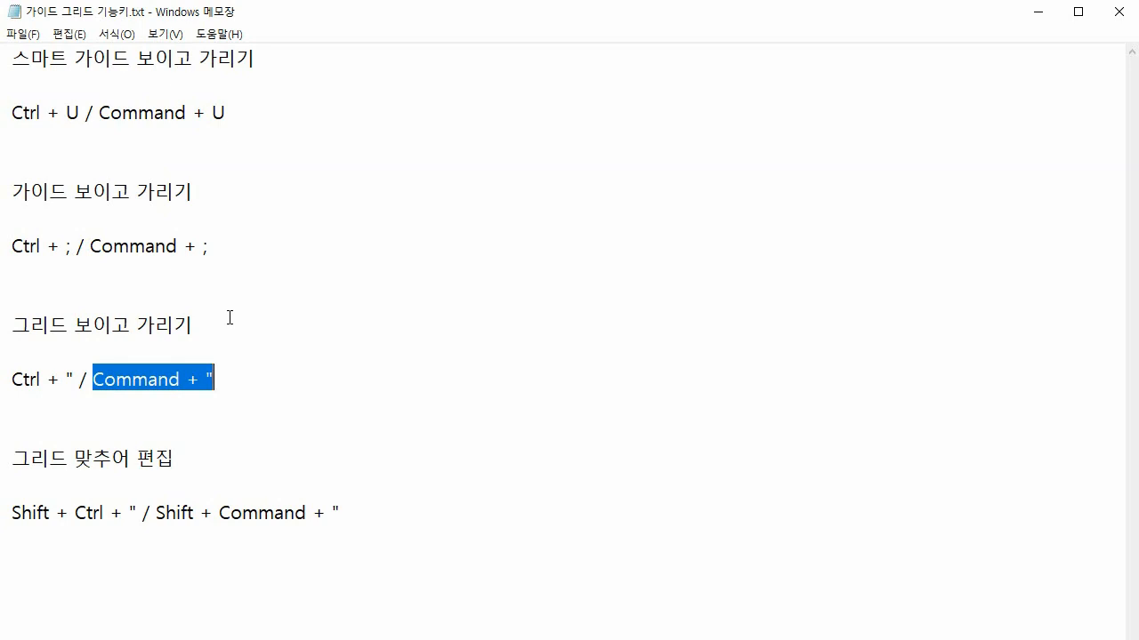
{"action": "left_click", "coordinate": [231, 379]}
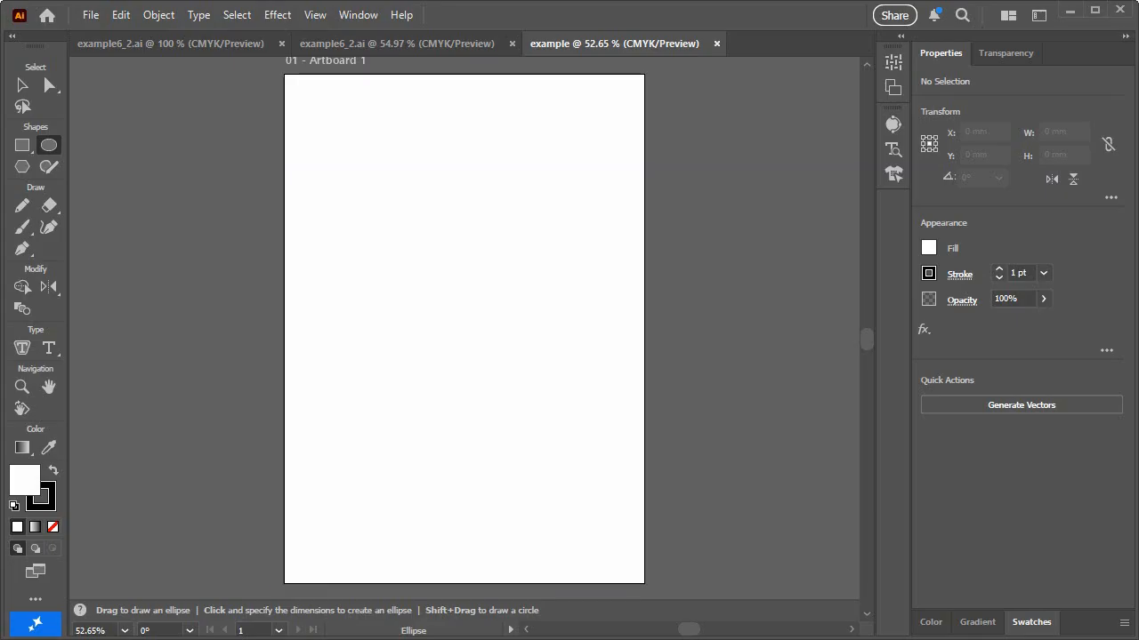
Step: Switch back to Illustrator and show the grid in the example document
{"action": "key", "text": "ctrl+apostrophe"}
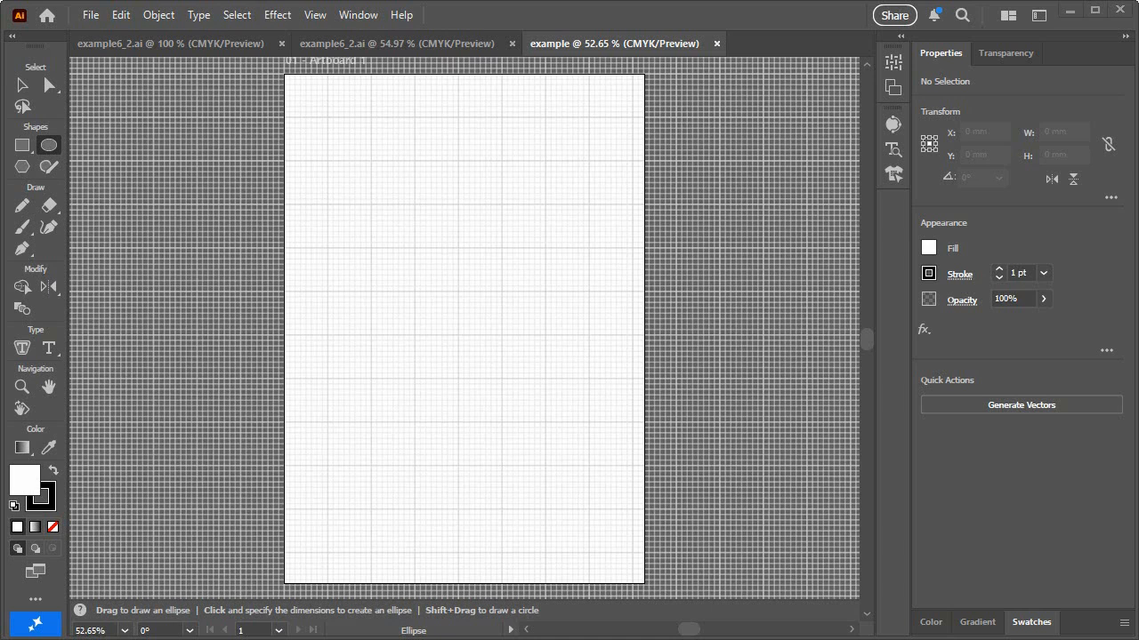
{"action": "left_click", "coordinate": [521, 388]}
{"action": "left_click", "coordinate": [489, 501]}
Step: Set the document grid to a gridline every 30 mm with 8 subdivisions in the Guides & Grid preferences
{"action": "key", "text": "ctrl+k"}
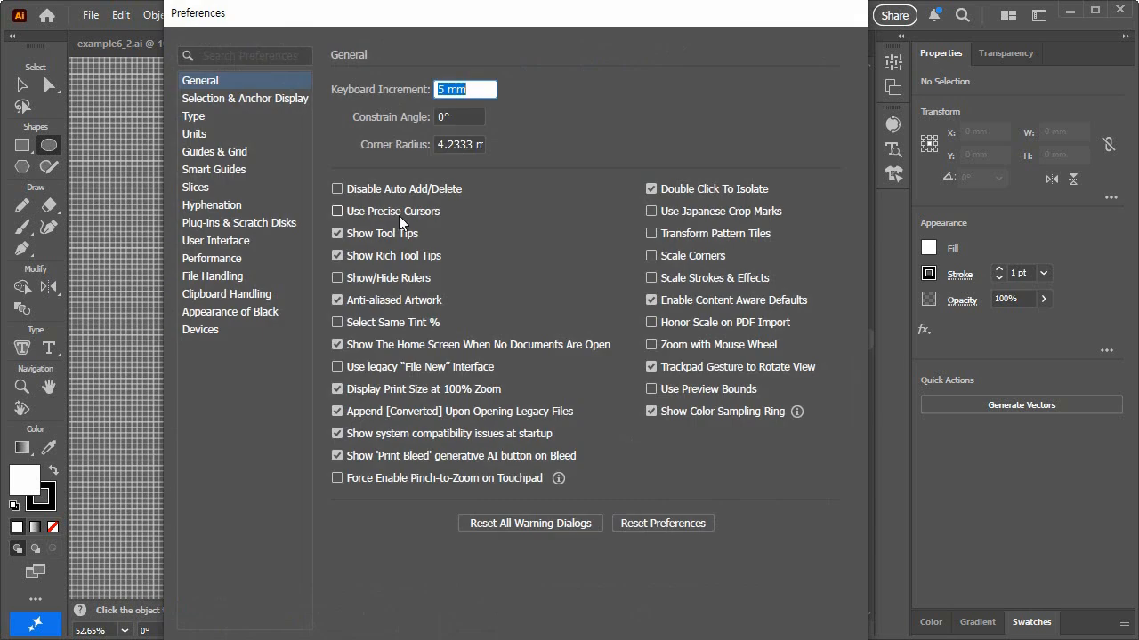
{"action": "left_click", "coordinate": [215, 151]}
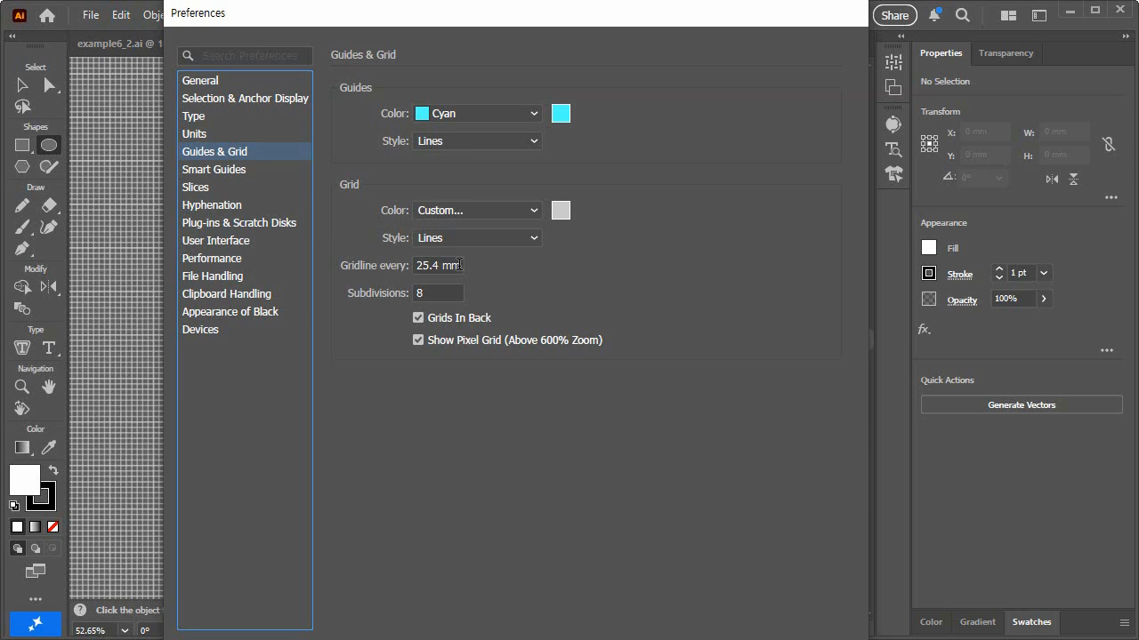
{"action": "left_click_drag", "start_coordinate": [444, 265], "coordinate": [416, 265]}
{"action": "type", "text": "30"}
{"action": "left_click_drag", "start_coordinate": [434, 293], "coordinate": [392, 288]}
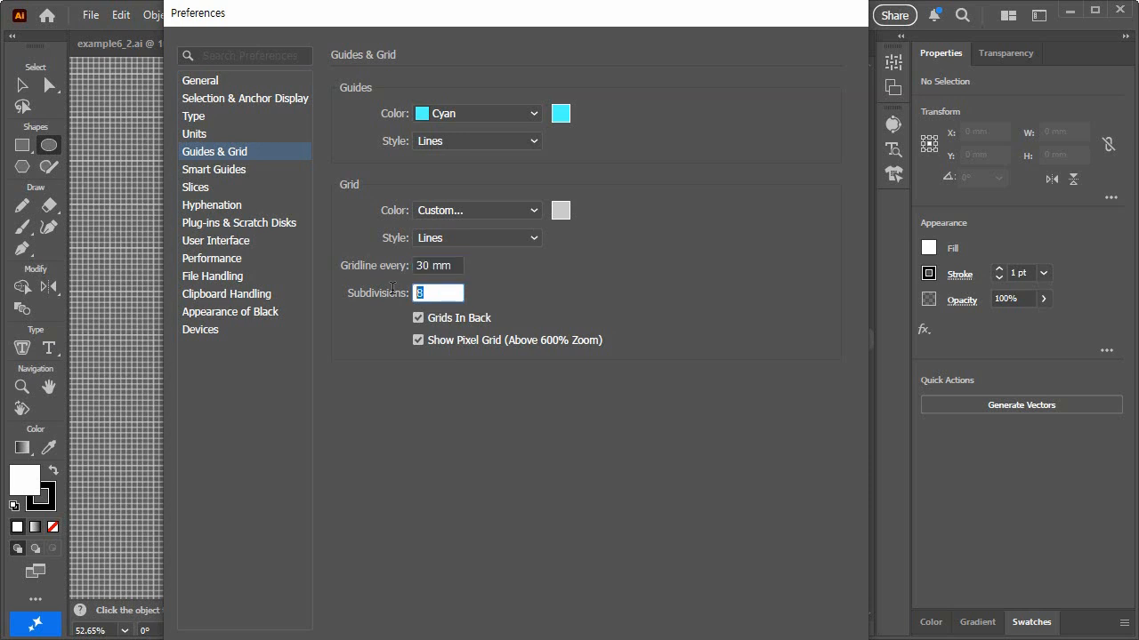
{"action": "key", "text": "Return"}
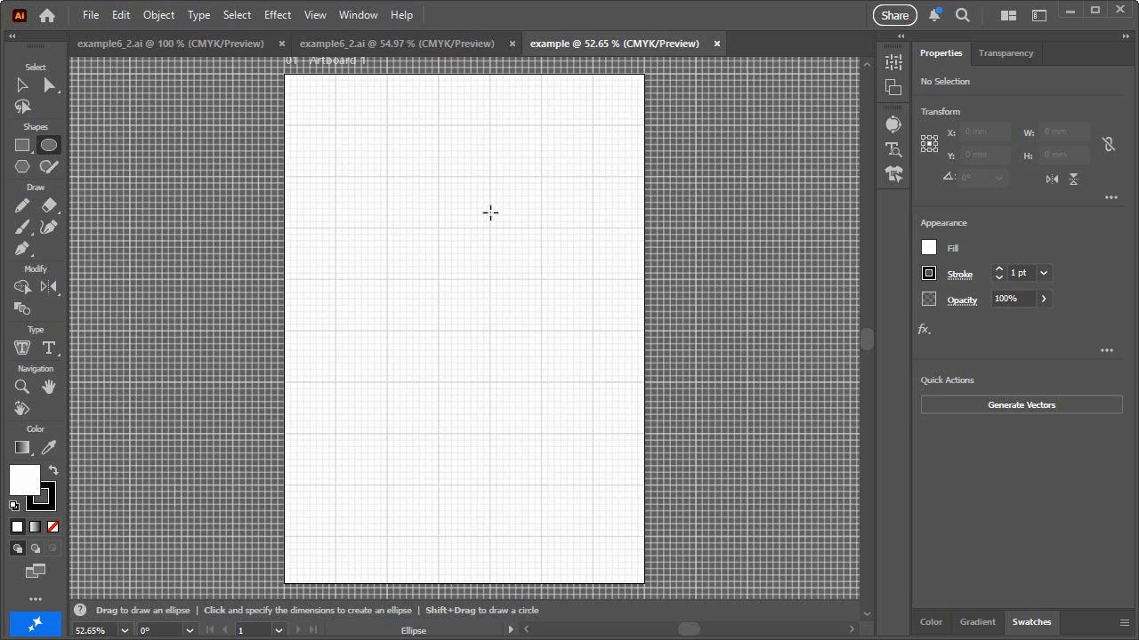
{"action": "key", "text": "alt+Tab"}
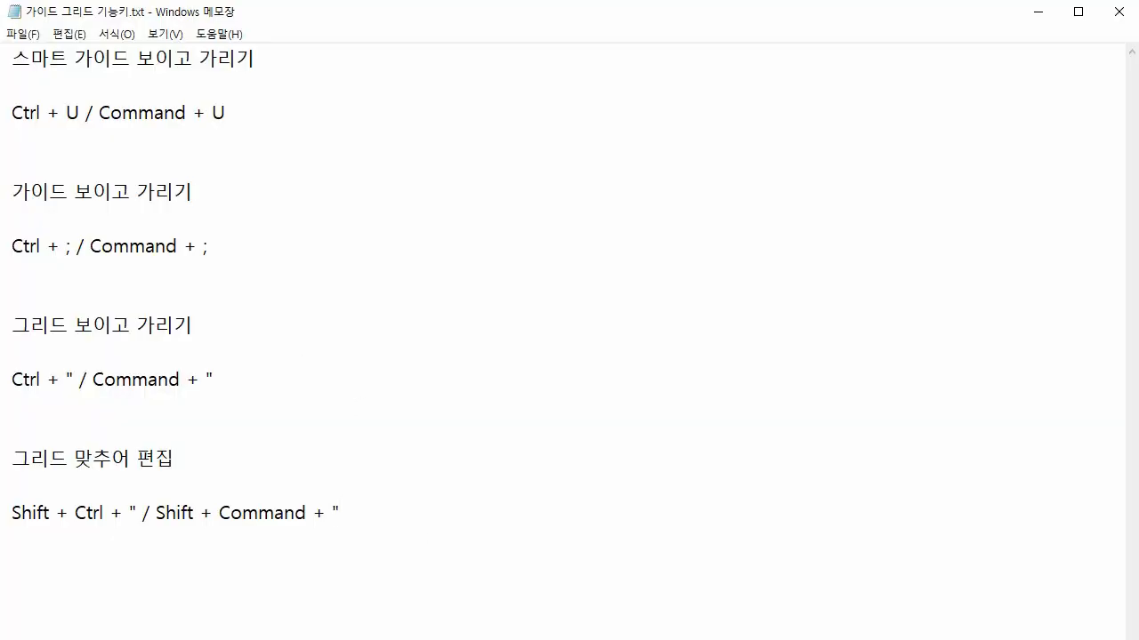
{"action": "key", "text": "alt+Tab"}
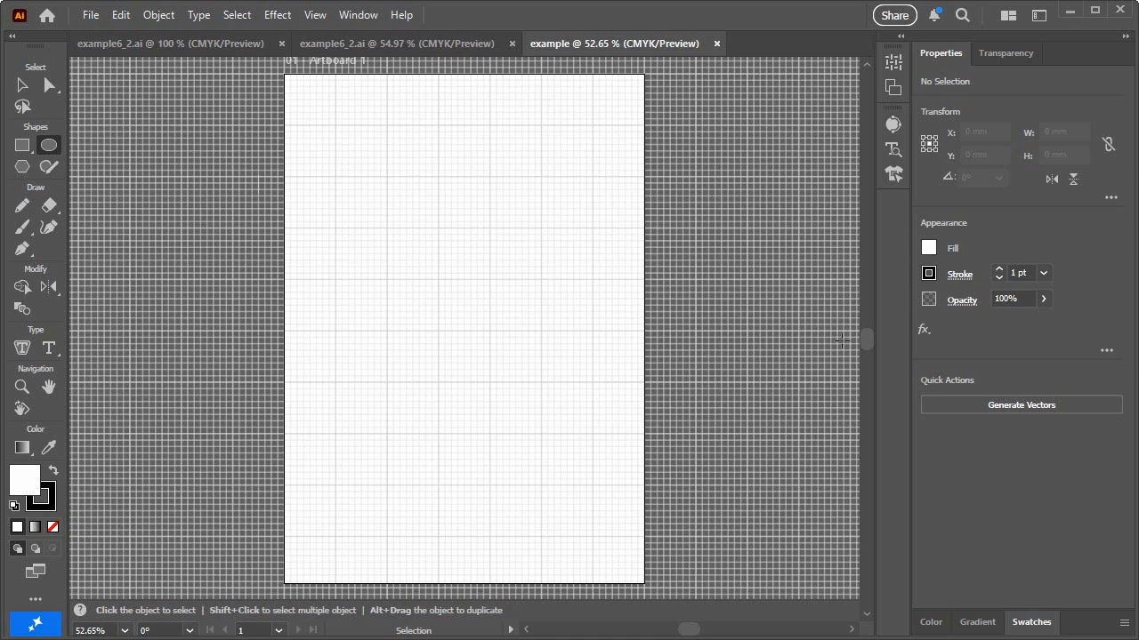
{"action": "left_click", "coordinate": [644, 274]}
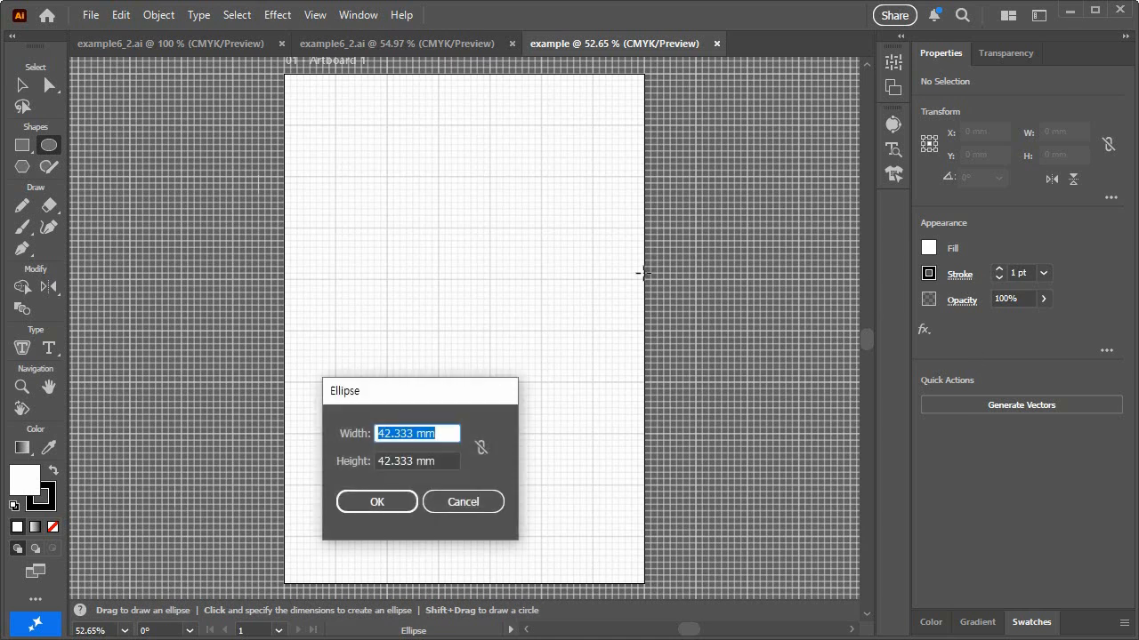
{"action": "left_click", "coordinate": [493, 503]}
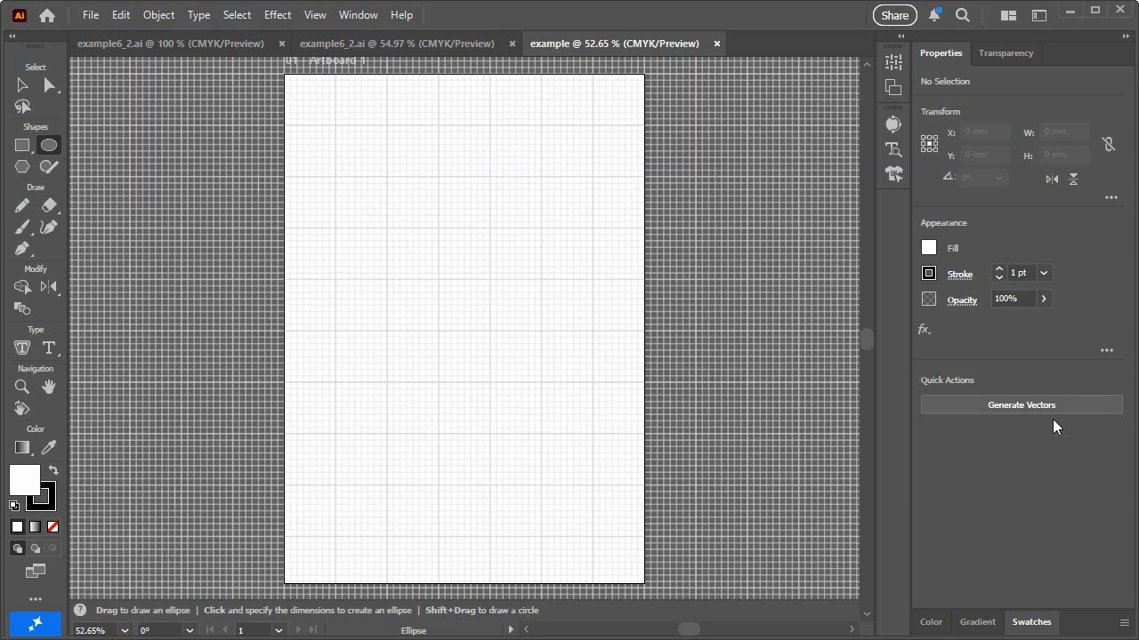
Step: Draw a freehand circle about 38 mm in diameter in the upper part of the artboard
{"action": "left_click", "coordinate": [22, 390]}
{"action": "left_click", "coordinate": [480, 242]}
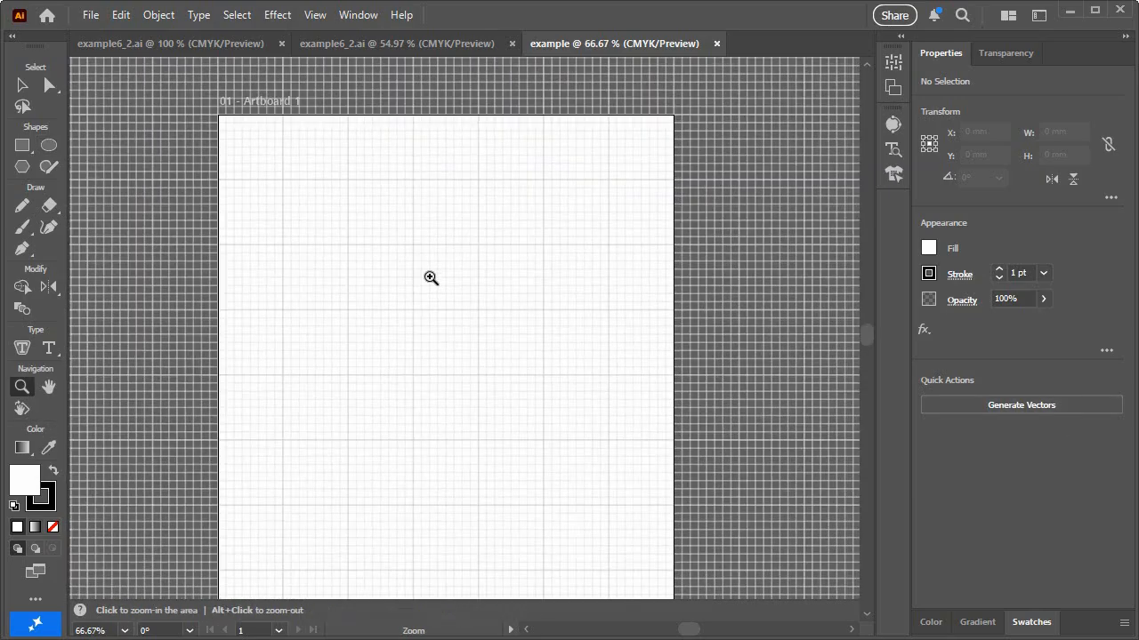
{"action": "left_click", "coordinate": [234, 242]}
{"action": "left_click", "coordinate": [48, 145]}
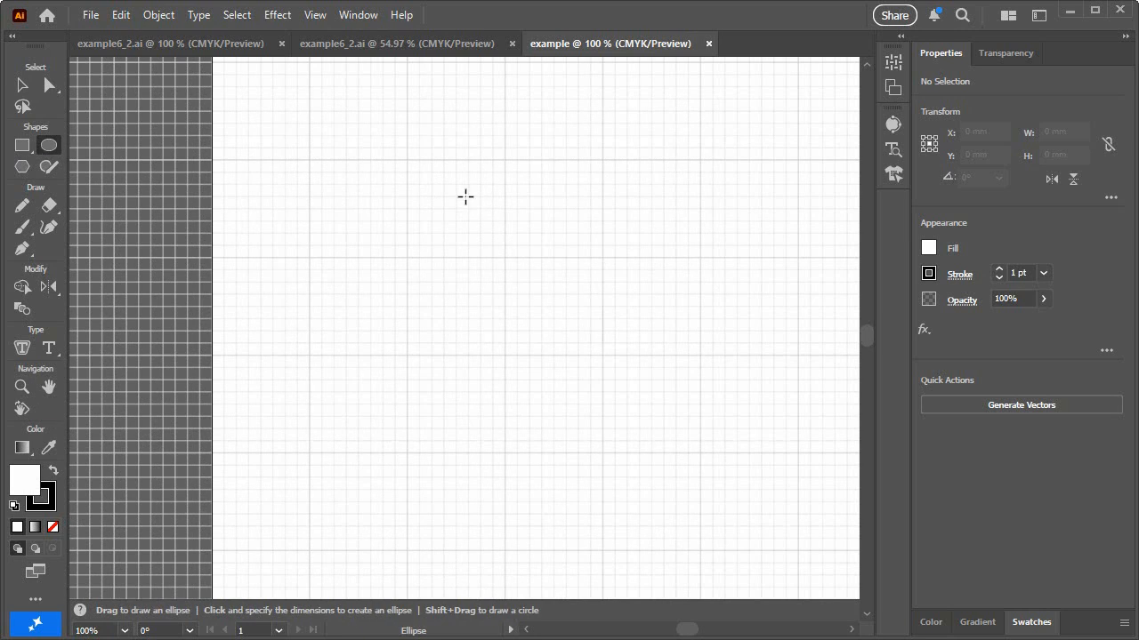
{"action": "left_click_drag", "start_coordinate": [410, 161], "coordinate": [535, 286]}
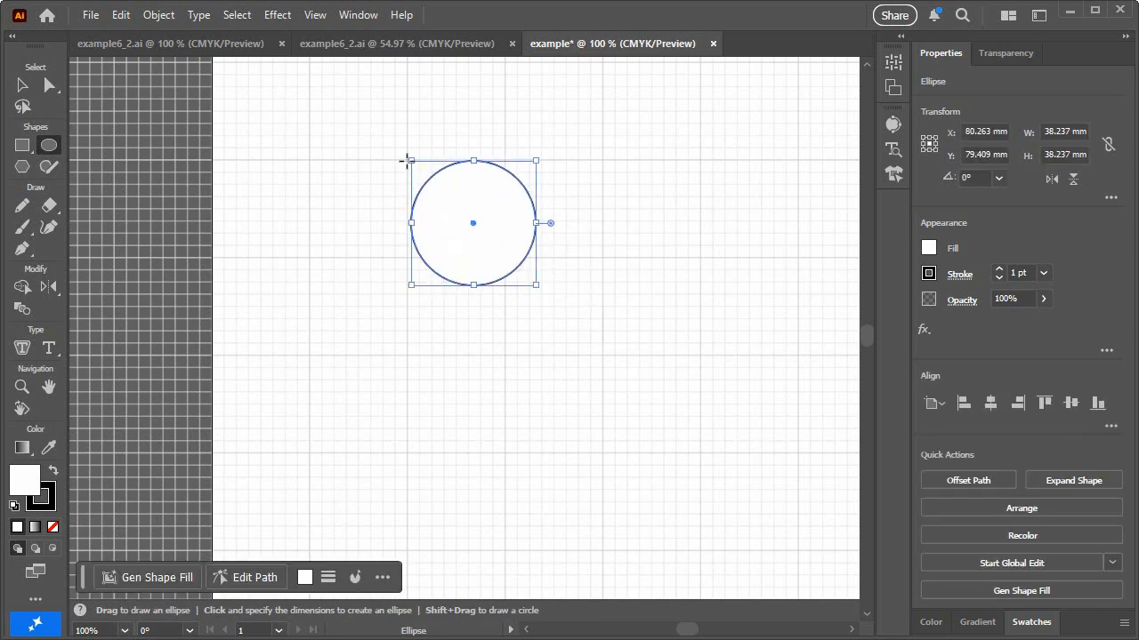
Step: Turn on Snap to Grid and draw a 30 mm circle filling one grid cell beside the larger circle
{"action": "left_click", "coordinate": [314, 16]}
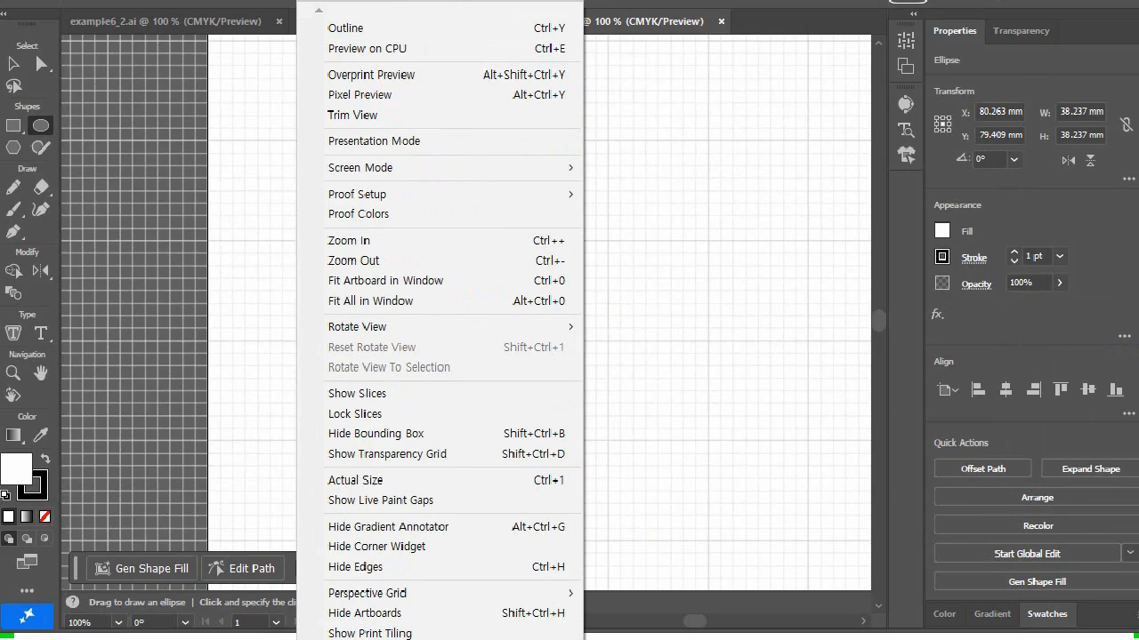
{"action": "left_click", "coordinate": [440, 623]}
{"action": "left_click", "coordinate": [313, 15]}
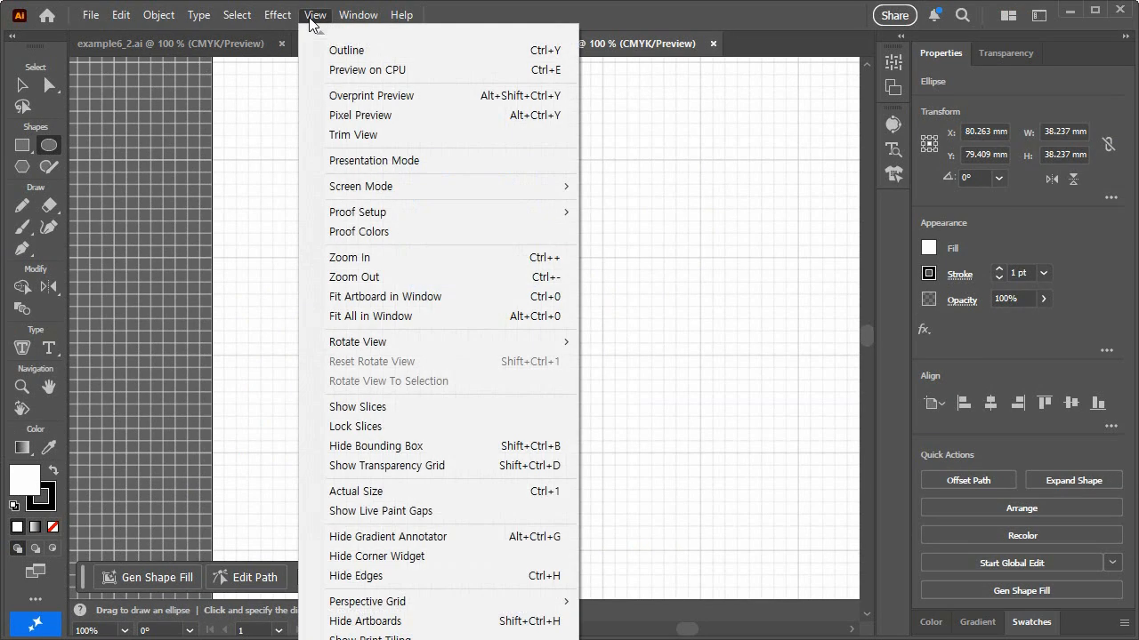
{"action": "left_click", "coordinate": [439, 633]}
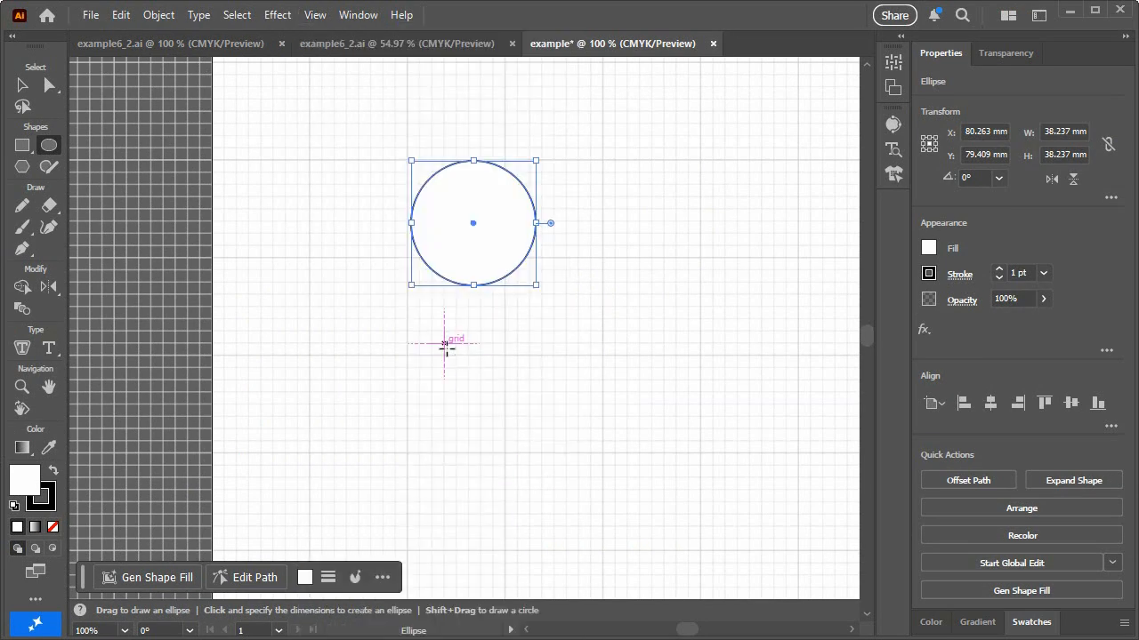
{"action": "left_click_drag", "start_coordinate": [602, 160], "coordinate": [700, 257]}
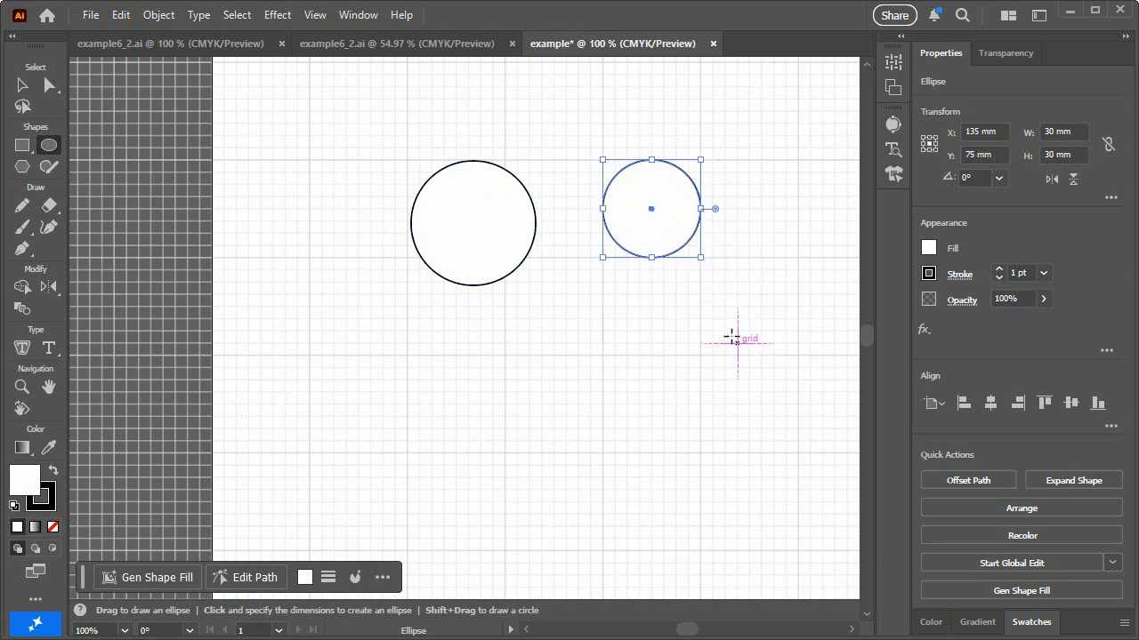
Step: Delete the larger circle and move the 30 mm circle to X 75 mm, Y 75 mm on the grid
{"action": "left_click", "coordinate": [22, 84]}
{"action": "left_click", "coordinate": [504, 250]}
{"action": "key", "text": "Delete"}
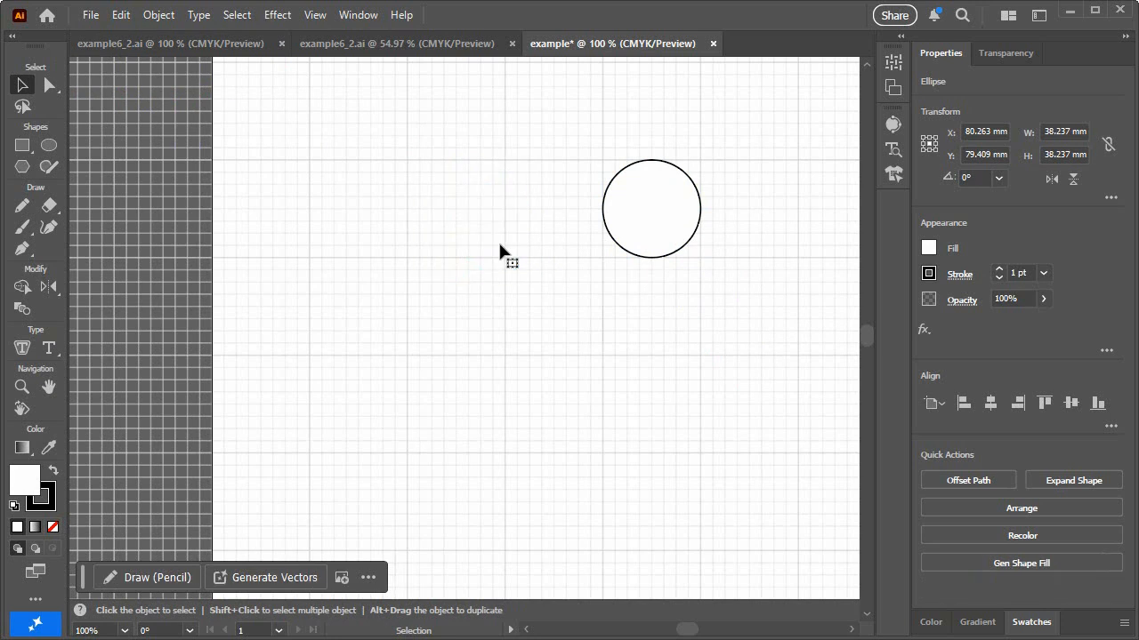
{"action": "left_click_drag", "start_coordinate": [653, 241], "coordinate": [472, 225]}
Step: Draw a 30 mm square filling the grid cell centred at X 135 mm, Y 105 mm
{"action": "key", "text": "ctrl+plus"}
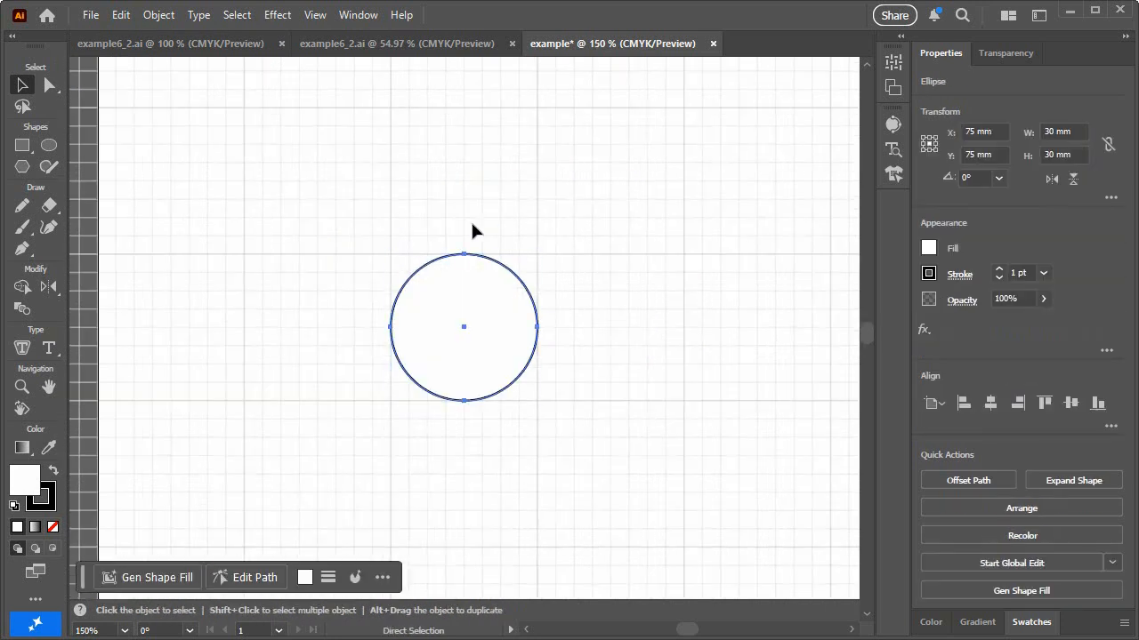
{"action": "key", "text": "space"}
{"action": "left_click_drag", "start_coordinate": [511, 351], "coordinate": [468, 196]}
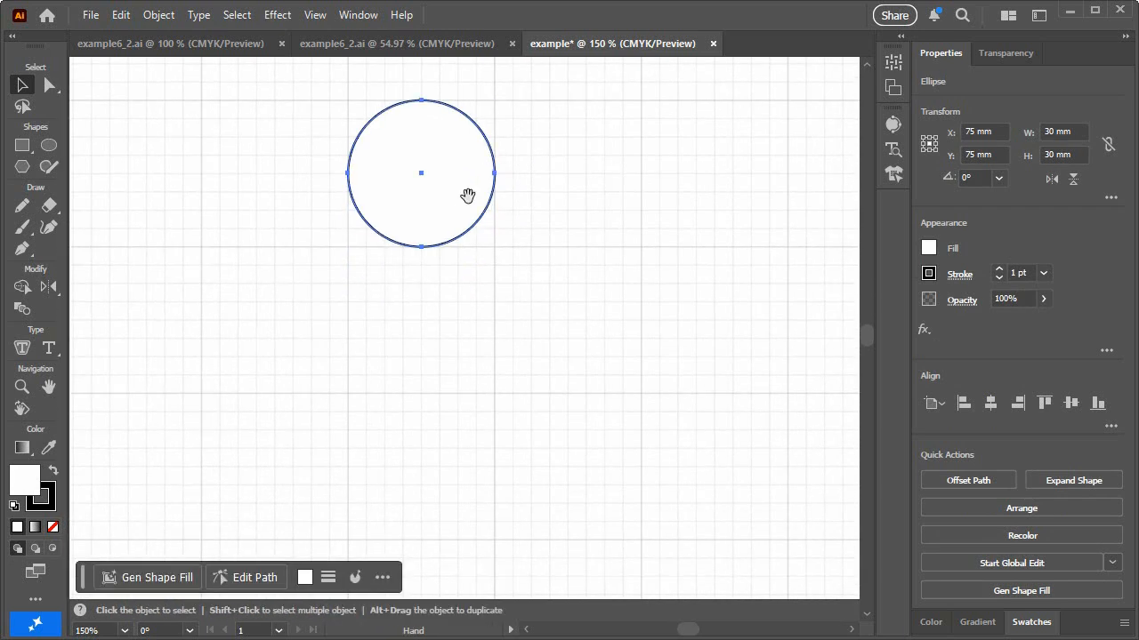
{"action": "left_click", "coordinate": [22, 145]}
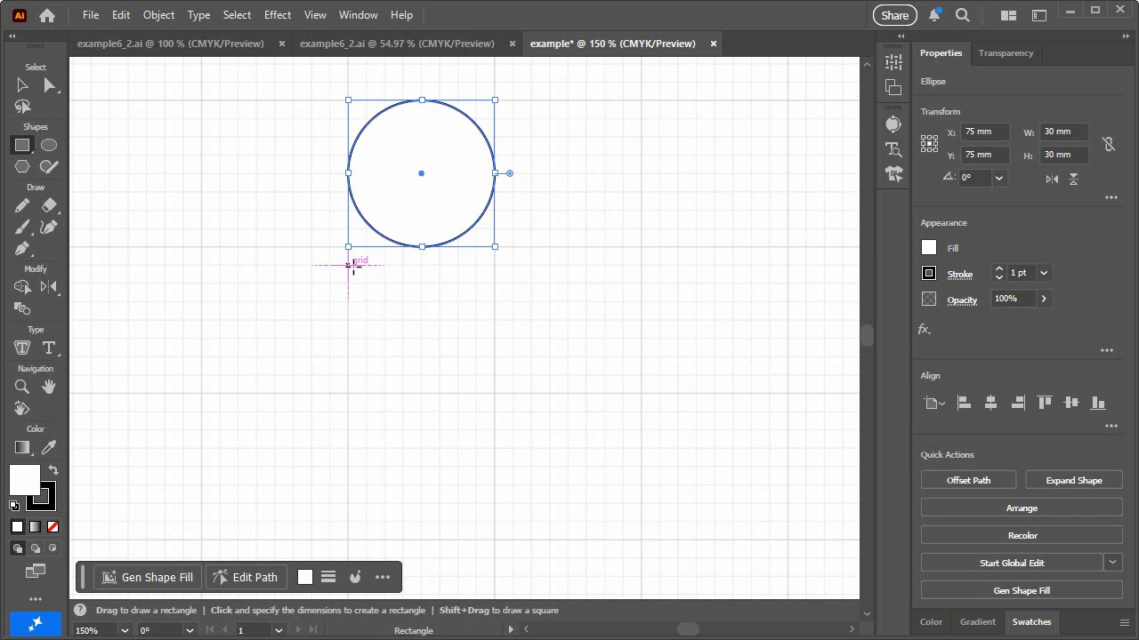
{"action": "left_click", "coordinate": [349, 265]}
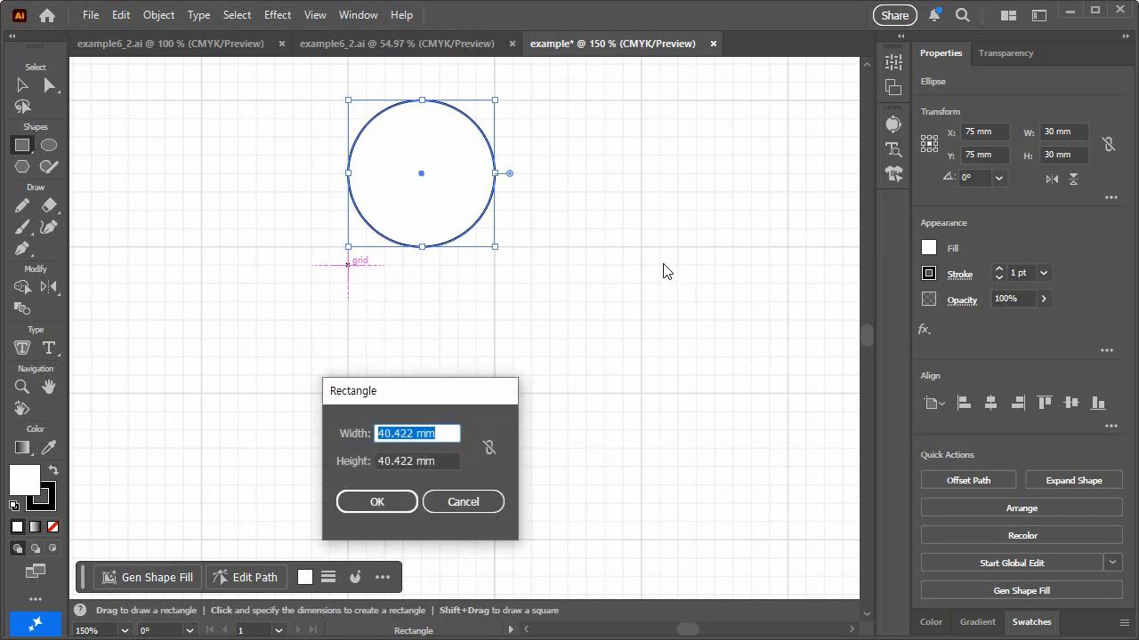
{"action": "key", "text": "Escape"}
{"action": "mouse_move", "coordinate": [640, 246]}
{"action": "left_mouse_down"}
{"action": "mouse_move", "coordinate": [772, 392]}
{"action": "mouse_move", "coordinate": [788, 394]}
{"action": "left_mouse_up"}
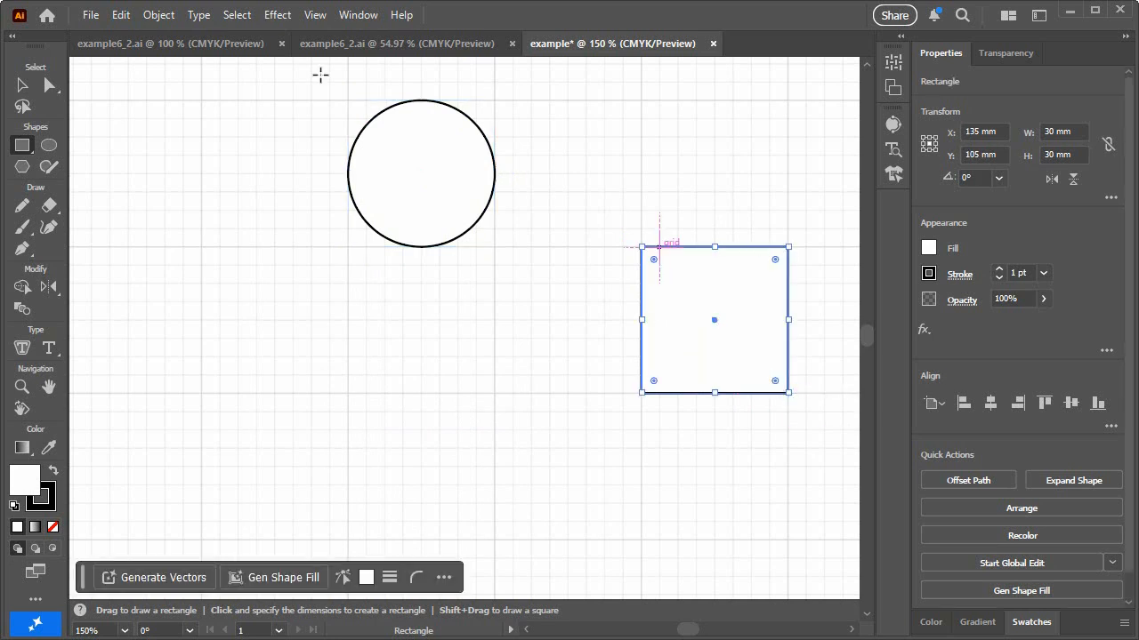
Step: Examine the reference logo in example6_2.ai, return to the example document, and view the square's corner radius settings
{"action": "left_click", "coordinate": [124, 48]}
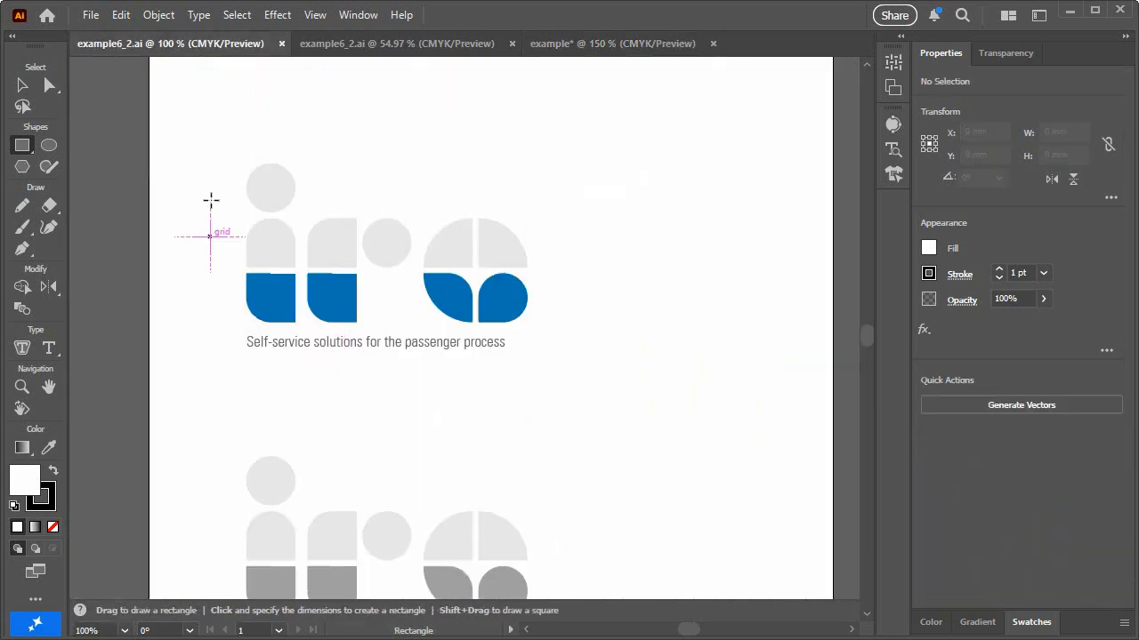
{"action": "left_click", "coordinate": [569, 45]}
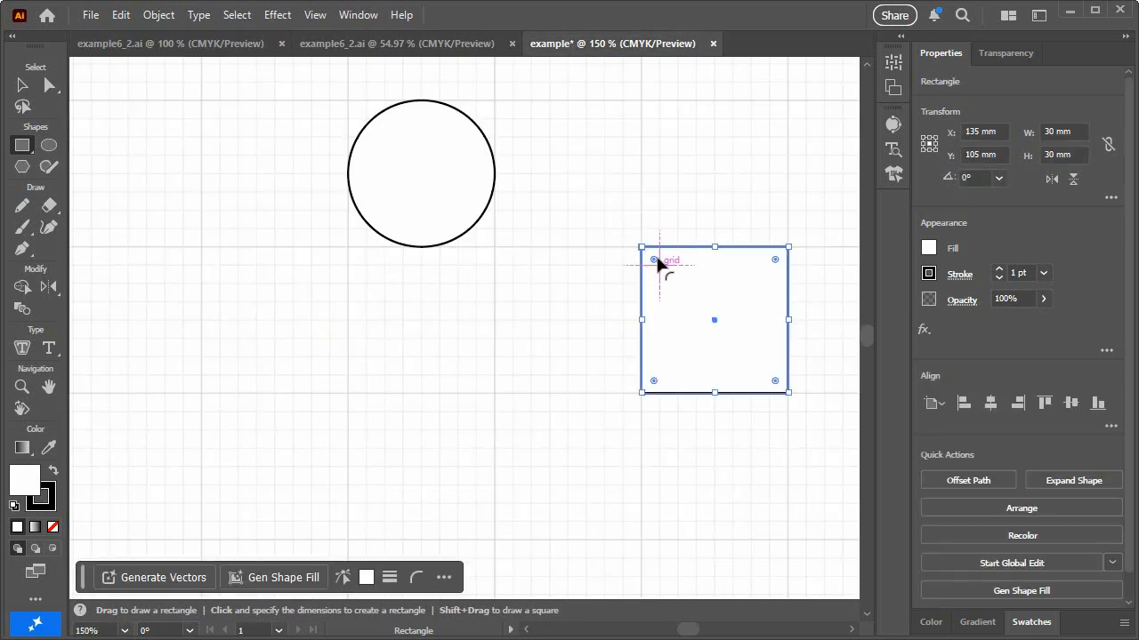
{"action": "left_click", "coordinate": [22, 85]}
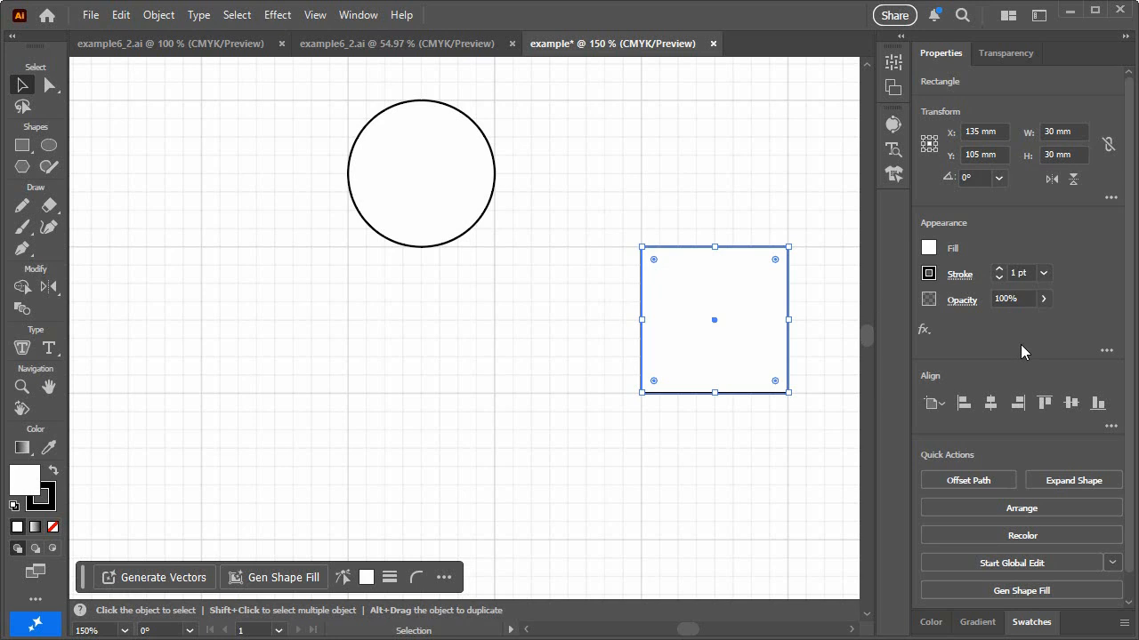
{"action": "left_click", "coordinate": [1110, 197]}
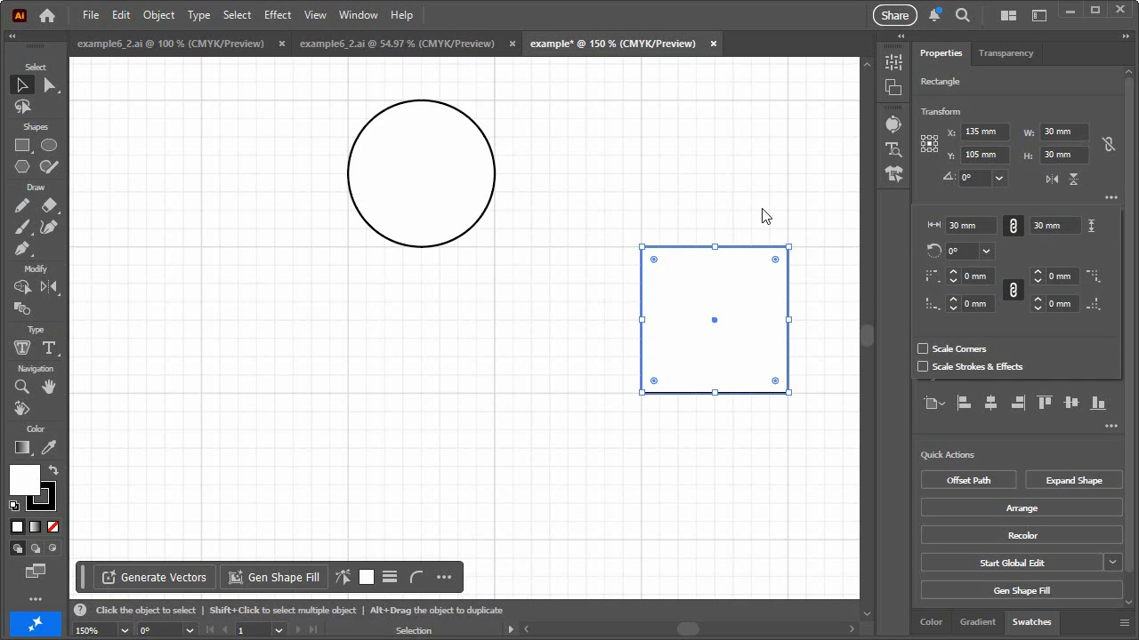
{"action": "key", "text": "a"}
{"action": "key", "text": "v"}
{"action": "left_click_drag", "start_coordinate": [654, 259], "coordinate": [720, 338]}
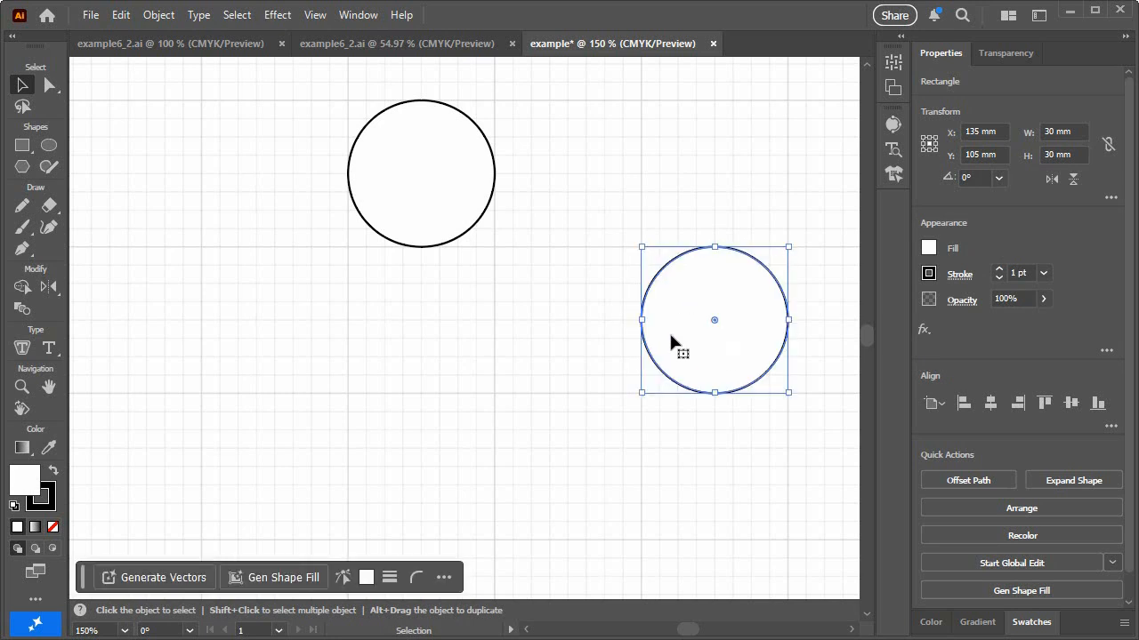
{"action": "key", "text": "ctrl+z"}
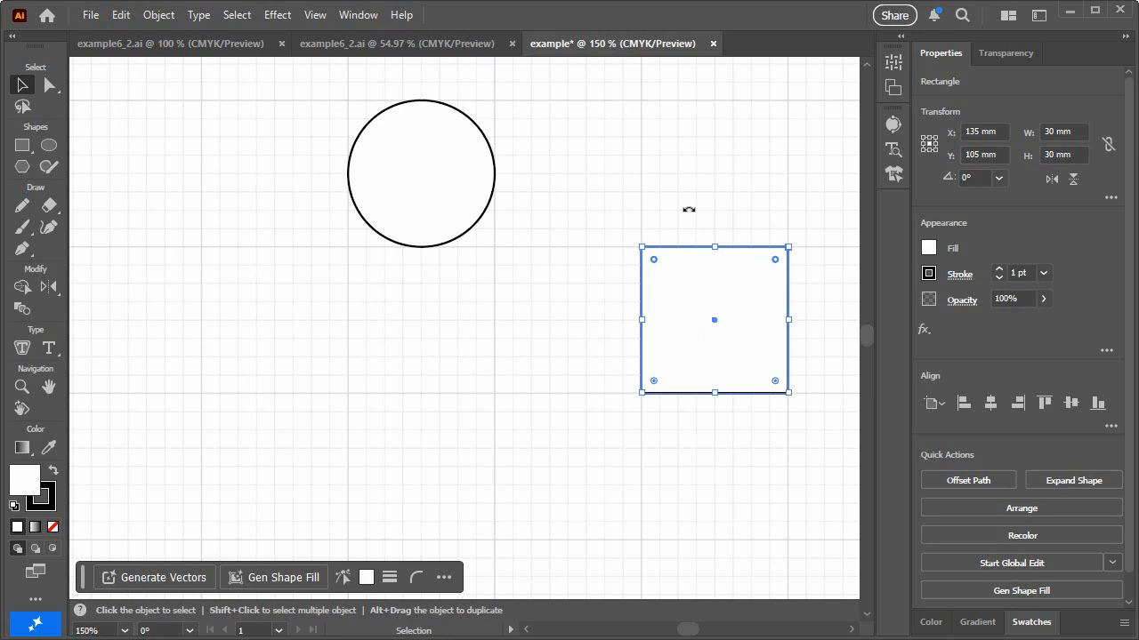
Step: Round the square's two upper corners to a 15 mm radius and move the arch beneath the circle to X 75 mm, Y 108.75 mm
{"action": "left_click", "coordinate": [718, 177]}
{"action": "left_click", "coordinate": [669, 255]}
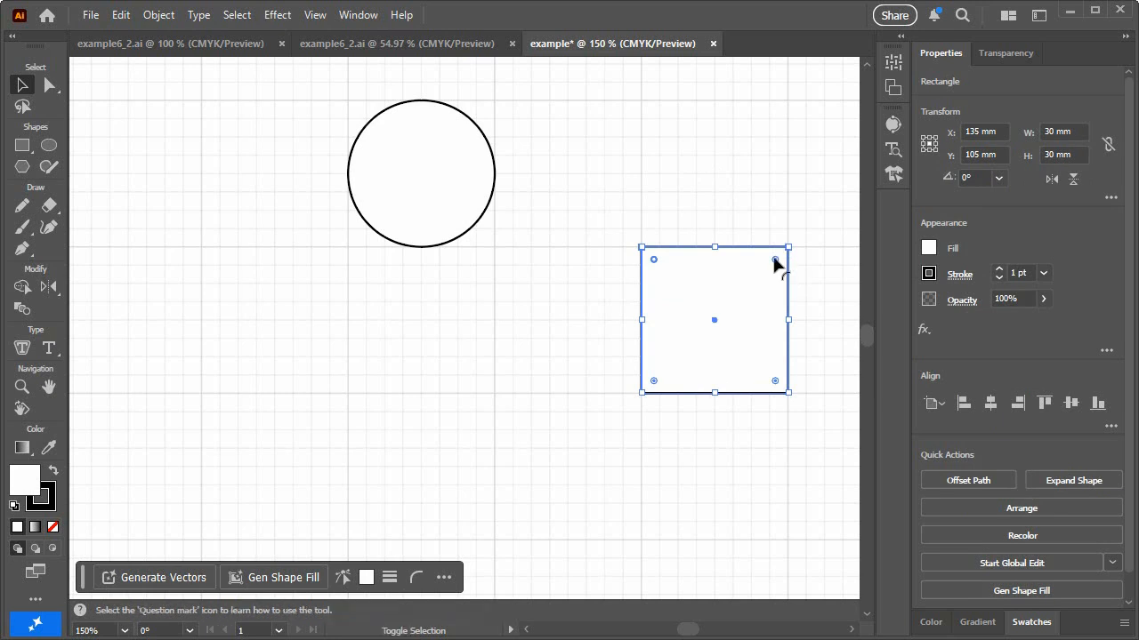
{"action": "left_click_drag", "start_coordinate": [774, 261], "coordinate": [689, 385]}
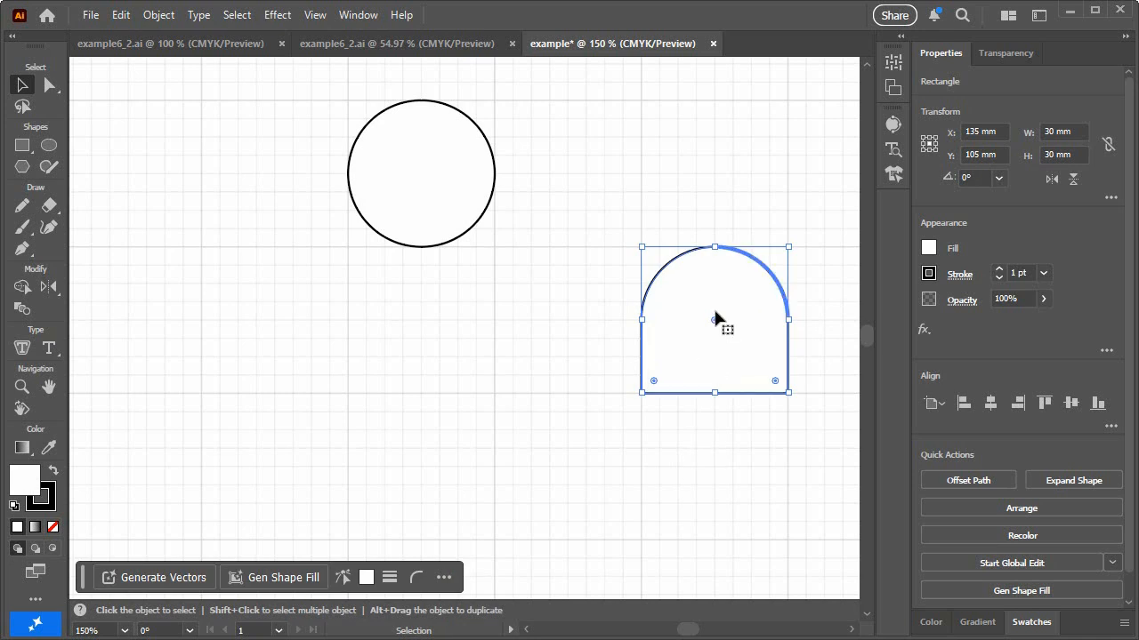
{"action": "left_click_drag", "start_coordinate": [717, 294], "coordinate": [434, 306]}
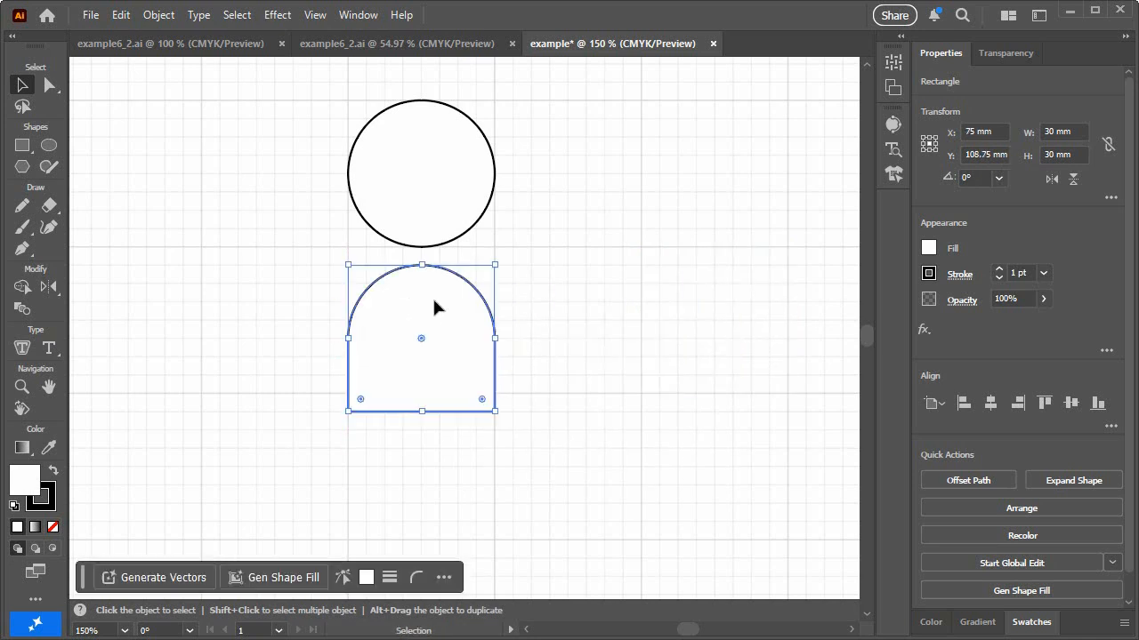
Step: Draw a 30 mm square centred at X 135 mm, Y 105 mm and round its lower-left corner by about 10.6 mm
{"action": "key", "text": "space"}
{"action": "left_click_drag", "start_coordinate": [549, 412], "coordinate": [468, 341]}
{"action": "left_click", "coordinate": [21, 146]}
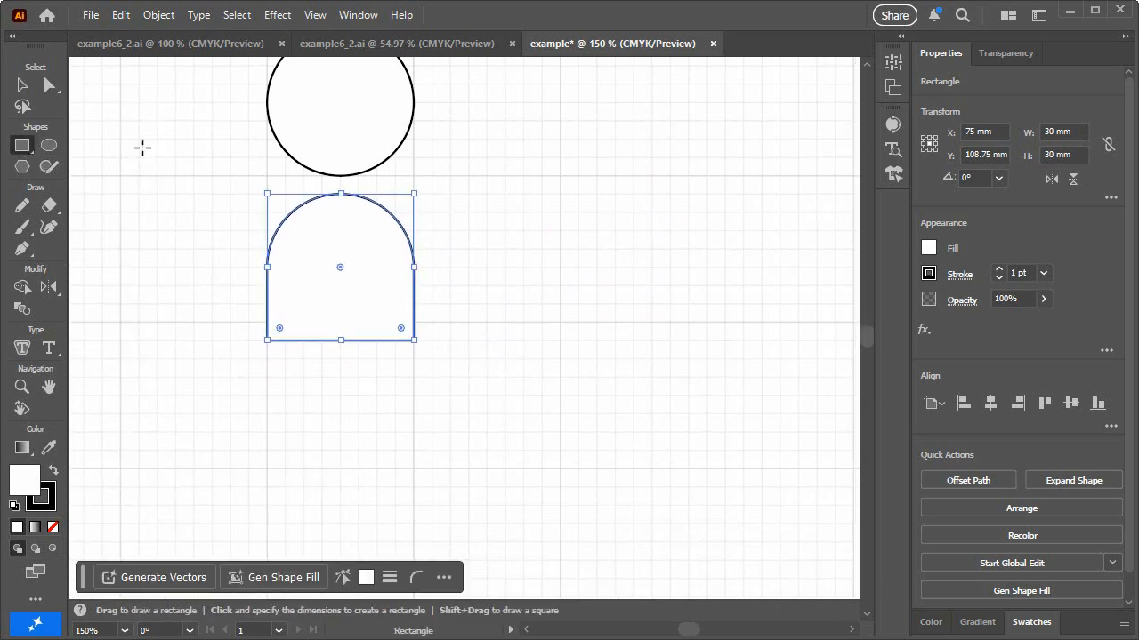
{"action": "left_click_drag", "start_coordinate": [560, 175], "coordinate": [709, 321]}
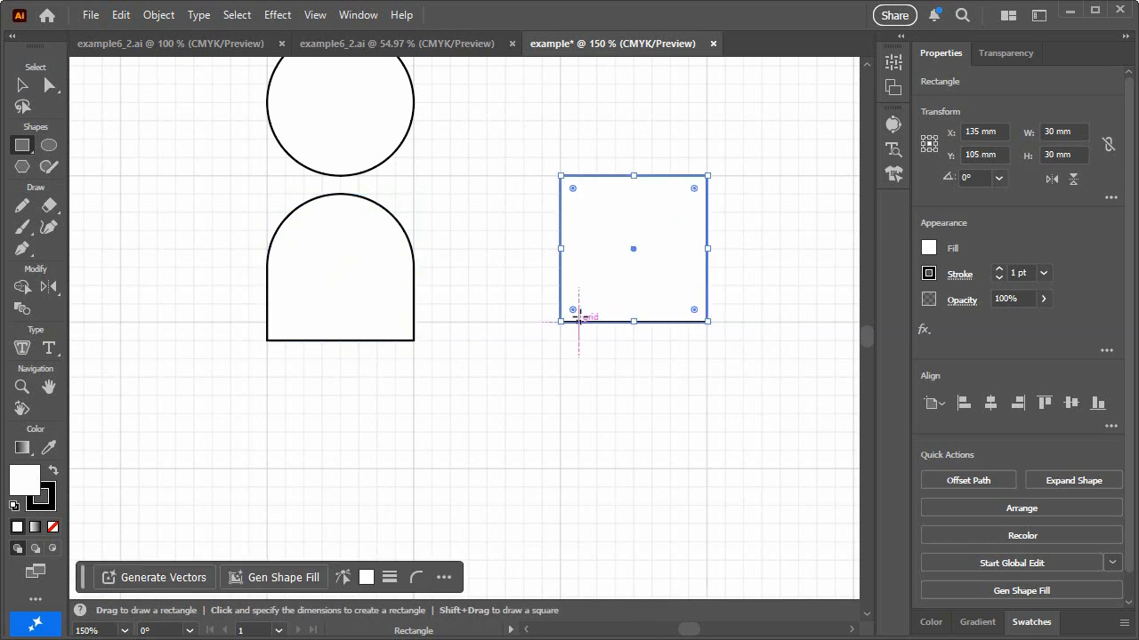
{"action": "left_click_drag", "start_coordinate": [573, 311], "coordinate": [656, 318]}
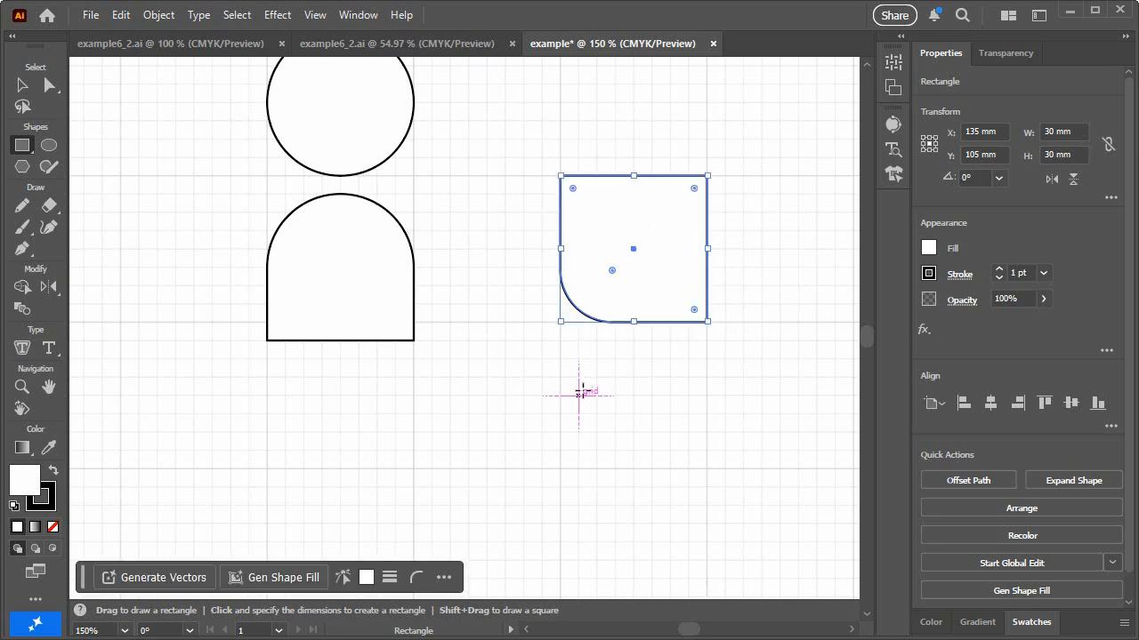
Step: Unlink the new square's corner radii and set its lower-left corner to 15 mm, matching the arch's upper corners
{"action": "left_click", "coordinate": [22, 85]}
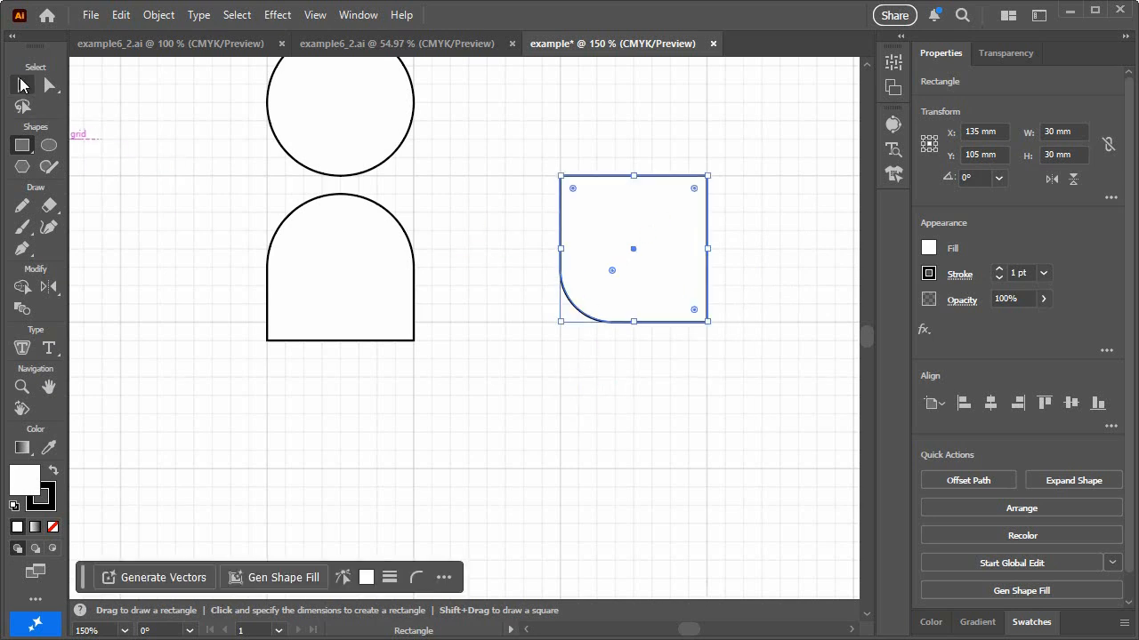
{"action": "left_click", "coordinate": [324, 282]}
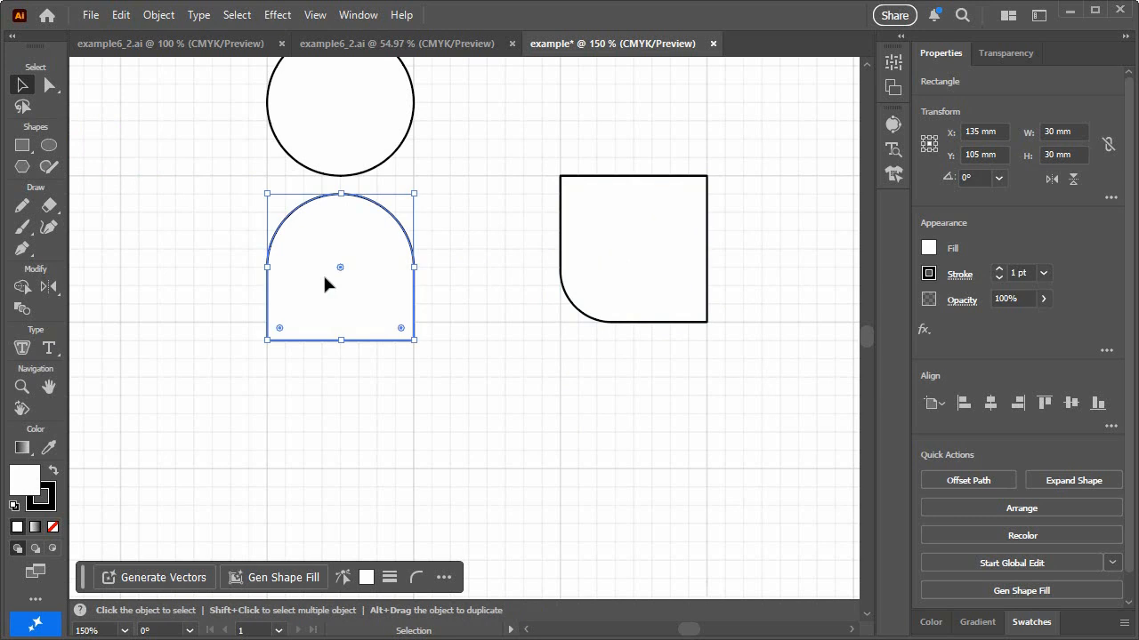
{"action": "left_click", "coordinate": [1111, 198]}
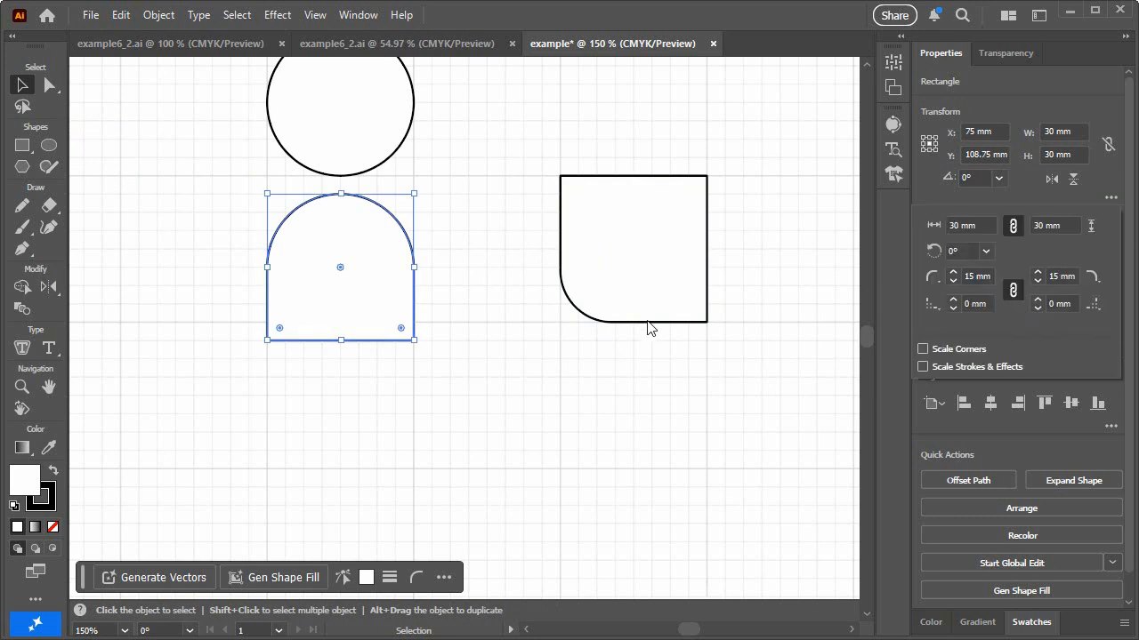
{"action": "left_click", "coordinate": [605, 237]}
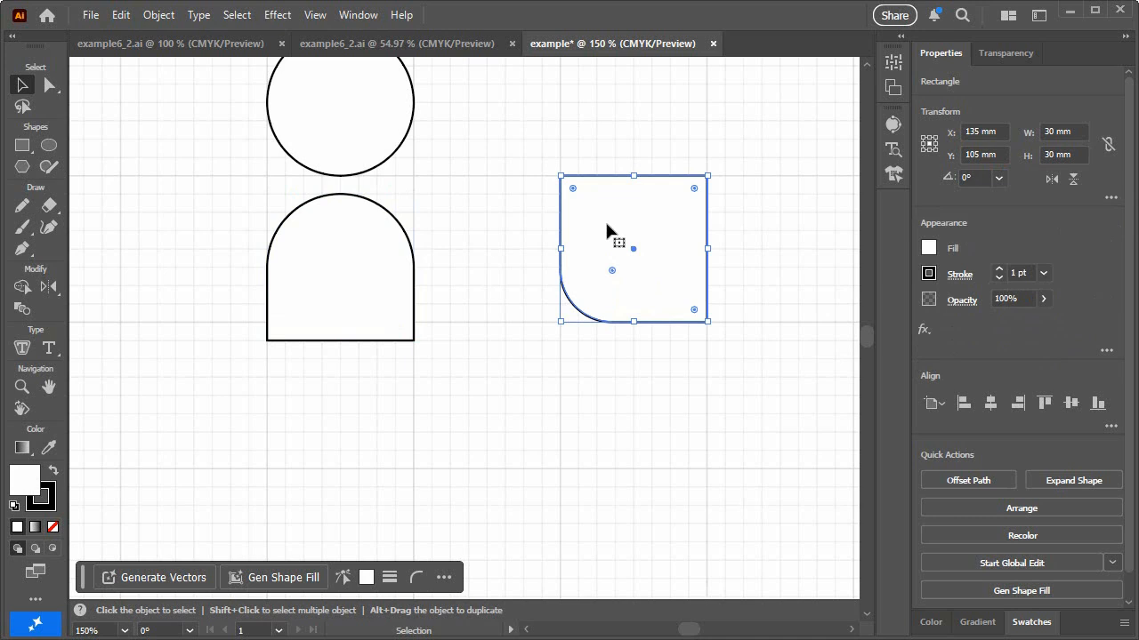
{"action": "left_click", "coordinate": [1111, 199]}
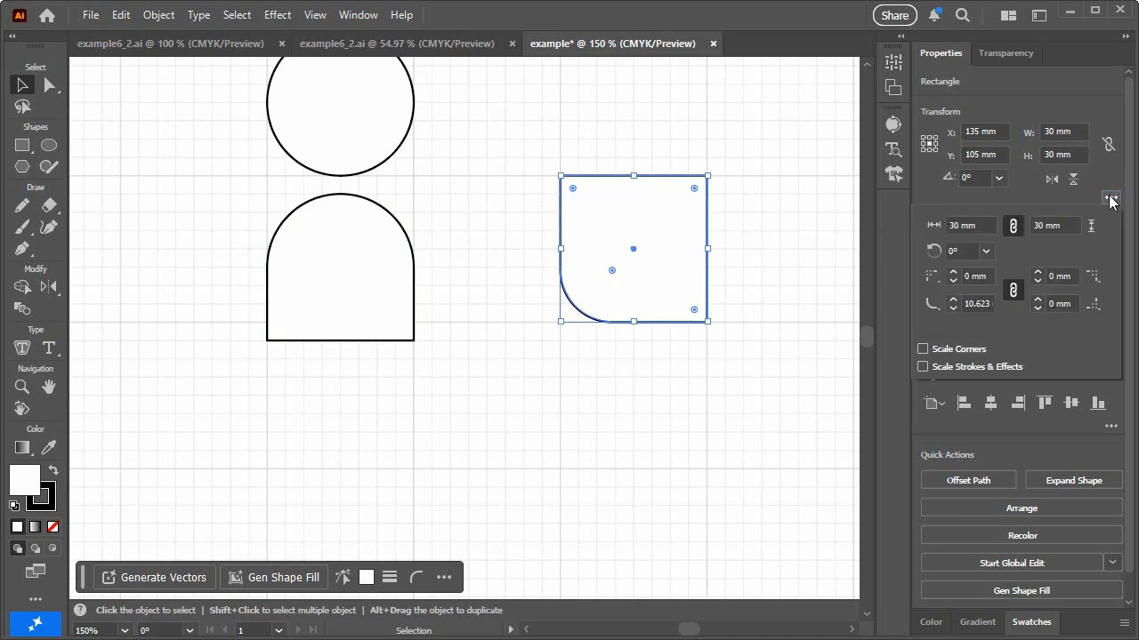
{"action": "left_click", "coordinate": [1013, 291]}
{"action": "left_click", "coordinate": [977, 304]}
{"action": "type", "text": "1mm"}
{"action": "key", "text": "Return"}
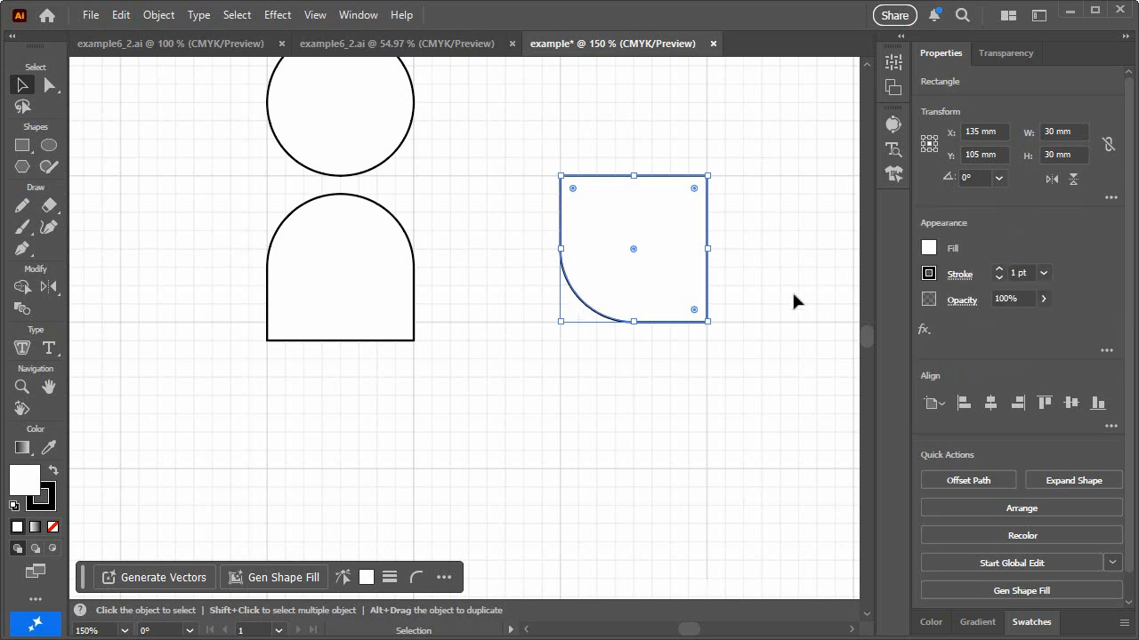
Step: Move the square with the rounded lower-left corner directly beneath the arch, leaving a gap of one small grid step
{"action": "left_click", "coordinate": [624, 411]}
{"action": "left_click_drag", "start_coordinate": [612, 258], "coordinate": [542, 278]}
{"action": "key", "text": "ctrl+z"}
Step: Duplicate the rounded square to X 112.5 mm, Y 105 mm and rotate the copy so its rounded corner is at the upper left
{"action": "left_click_drag", "start_coordinate": [365, 425], "coordinate": [544, 237]}
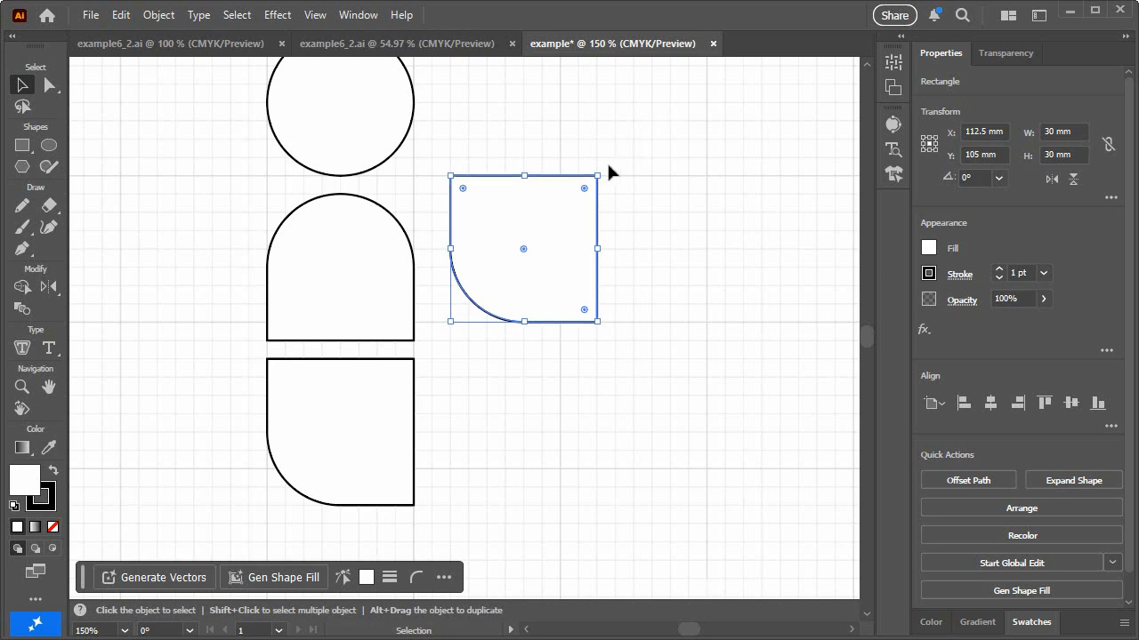
{"action": "left_click_drag", "start_coordinate": [602, 170], "coordinate": [653, 354]}
{"action": "left_click", "coordinate": [648, 286]}
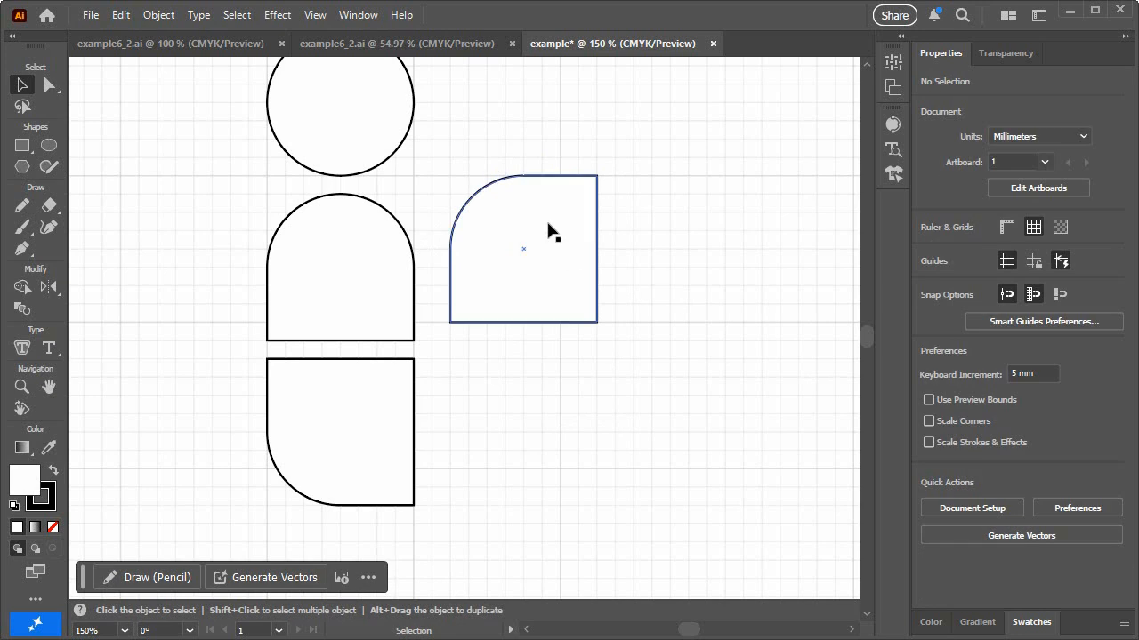
Step: Duplicate the rotated shape directly below at X 112.5 mm, Y 138.75 mm and flip the copy vertically
{"action": "left_click_drag", "start_coordinate": [547, 229], "coordinate": [534, 386]}
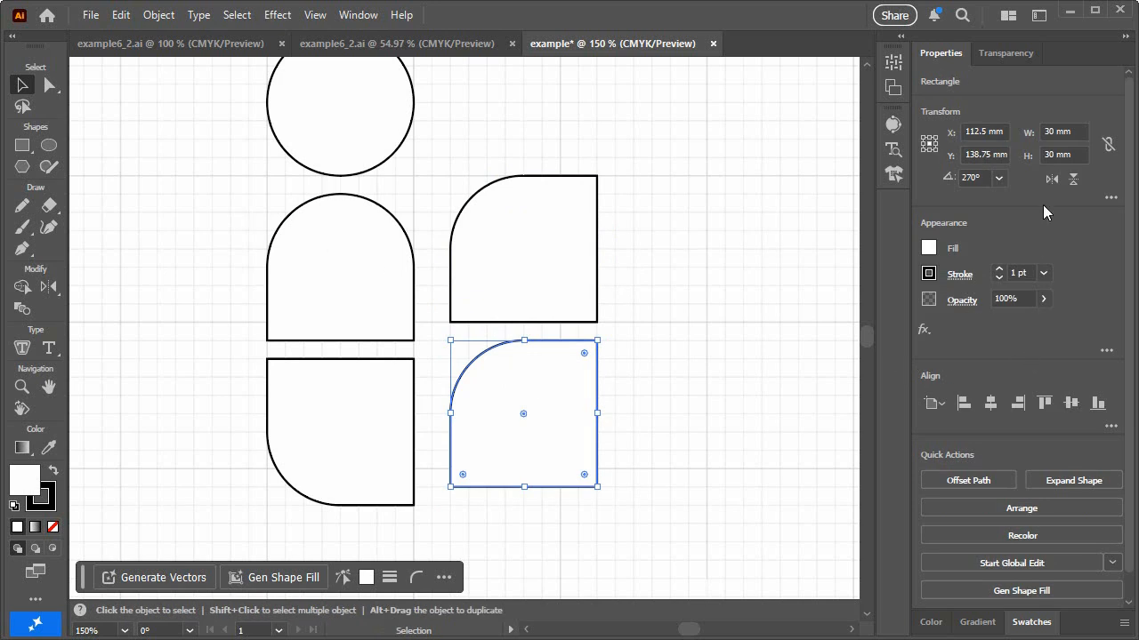
{"action": "left_click", "coordinate": [1073, 180]}
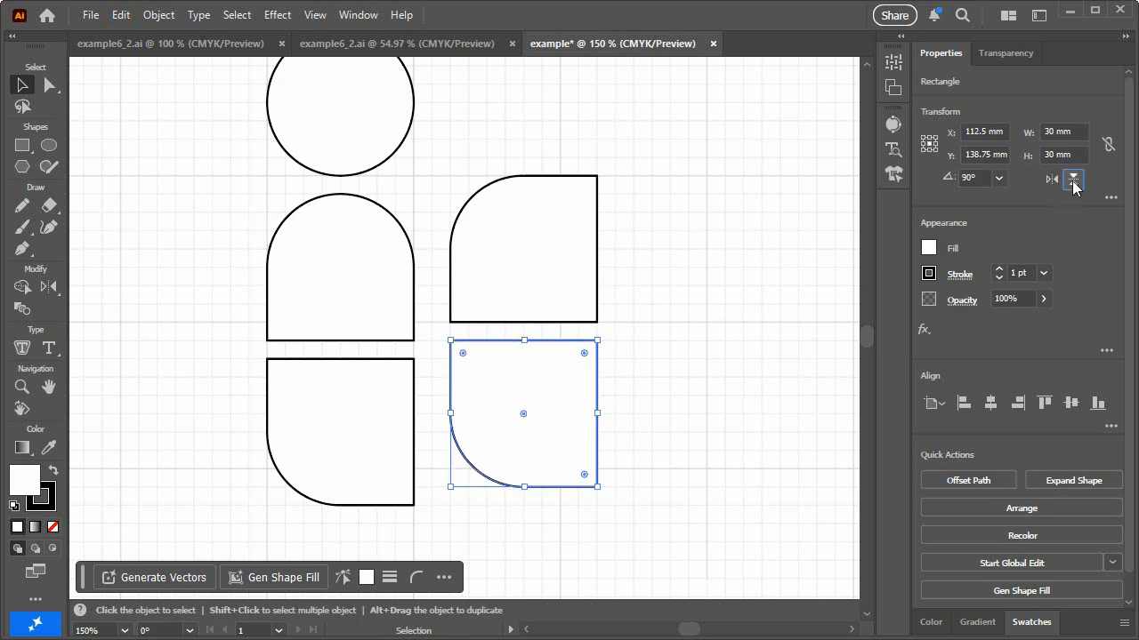
Step: Move the second column's two shapes down to Y 125.625 mm and duplicate the circle beside them at X 146.25 mm, Y 108.75 mm
{"action": "left_click", "coordinate": [523, 295], "text": "shift"}
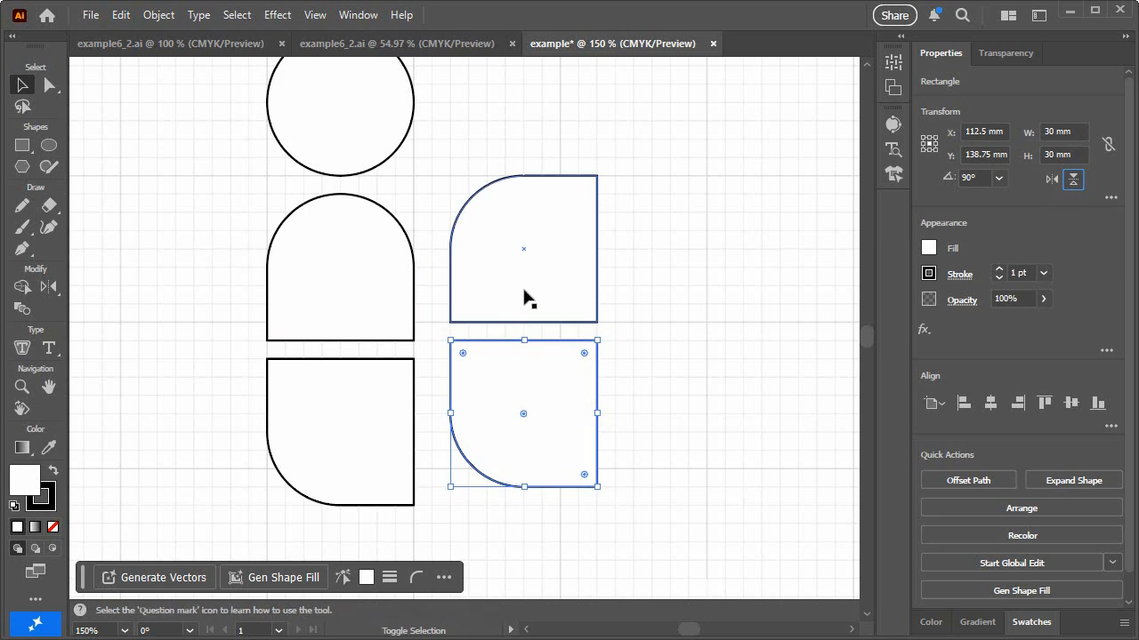
{"action": "left_click_drag", "start_coordinate": [524, 291], "coordinate": [520, 304]}
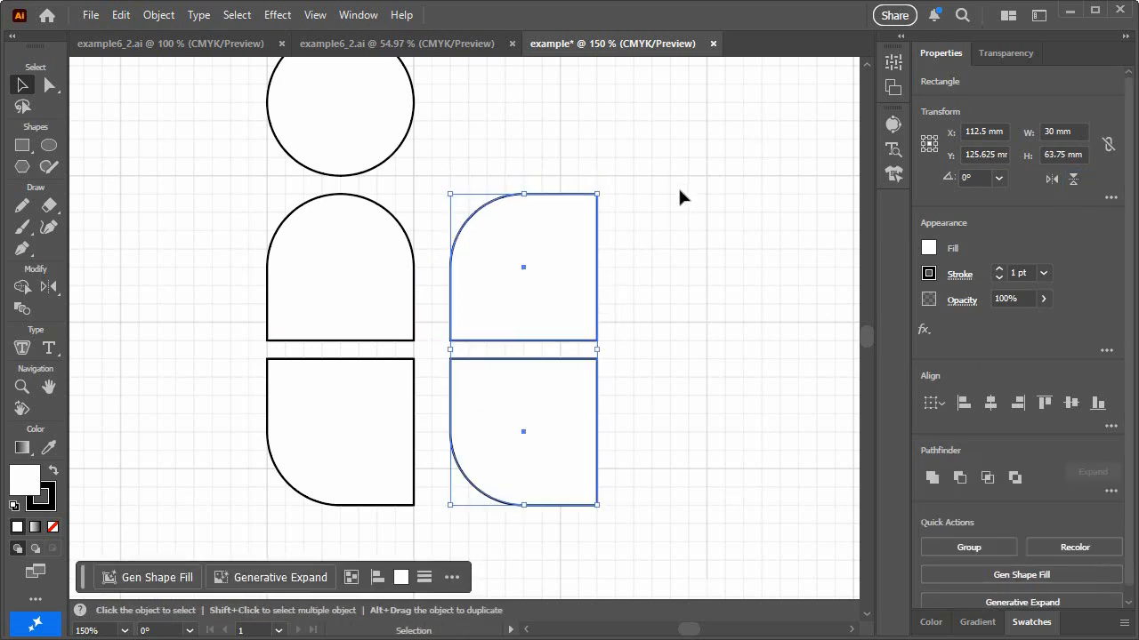
{"action": "left_click_drag", "start_coordinate": [343, 149], "coordinate": [692, 313]}
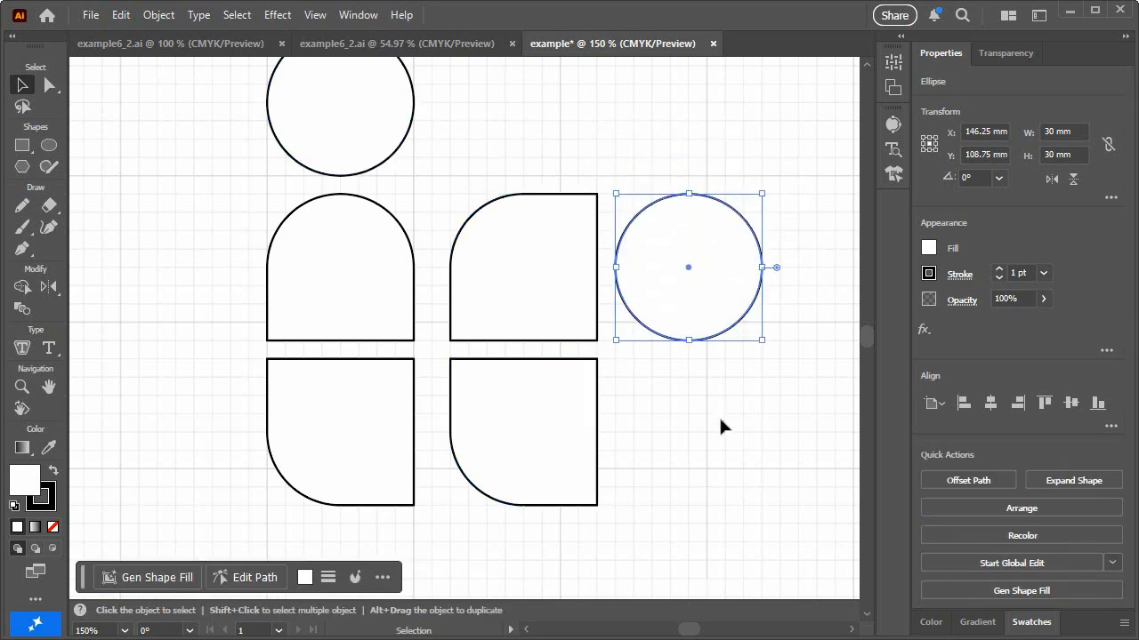
Step: Select all the shapes and move them together to the left, centring them at X 80.625 mm, Y 108.75 mm
{"action": "key", "text": "ctrl+1"}
{"action": "left_click_drag", "start_coordinate": [510, 450], "coordinate": [726, 425]}
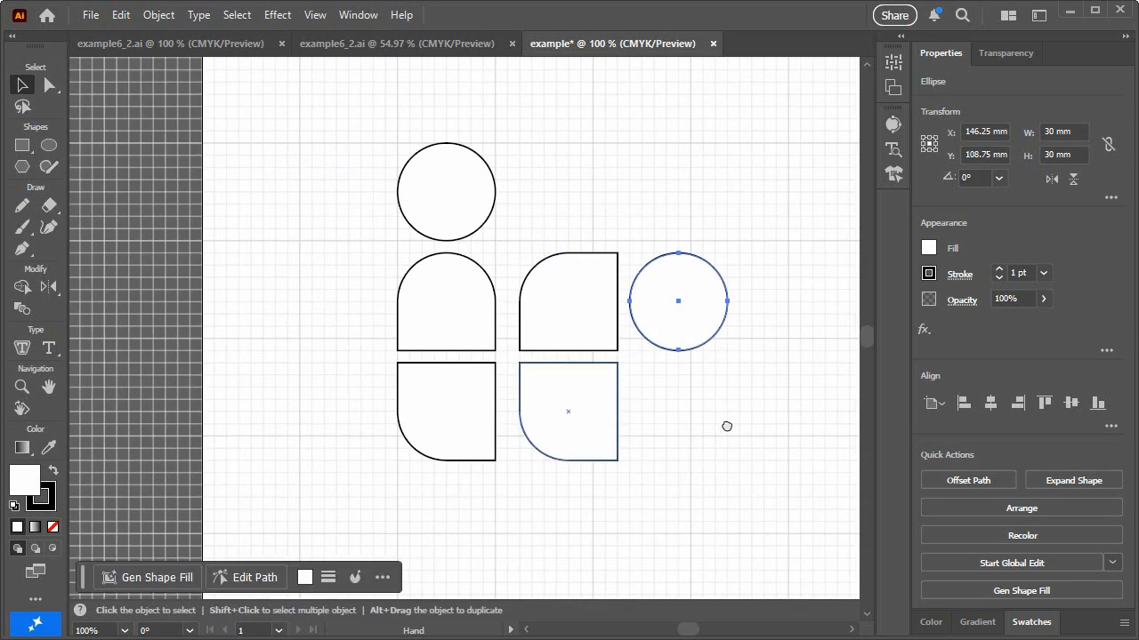
{"action": "key", "text": "ctrl+a"}
{"action": "left_click_drag", "start_coordinate": [465, 234], "coordinate": [362, 233]}
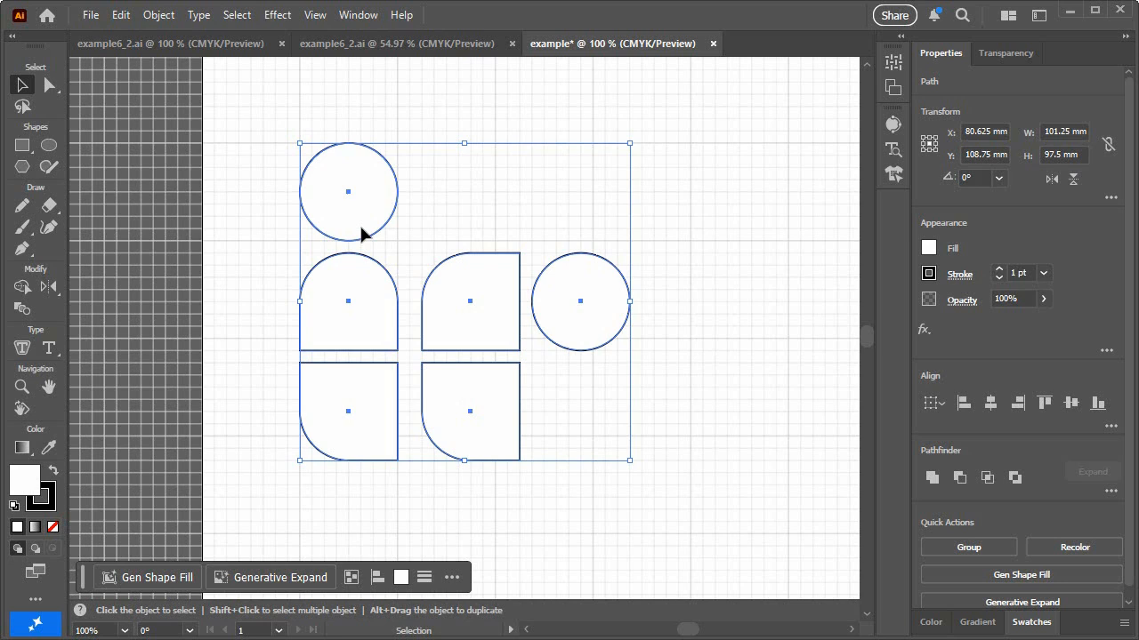
Step: Draw a 30 mm square centred at X 165 mm, Y 105 mm and round its upper-left corner fully into a quarter circle
{"action": "left_click", "coordinate": [22, 145]}
{"action": "left_click_drag", "start_coordinate": [691, 240], "coordinate": [788, 338]}
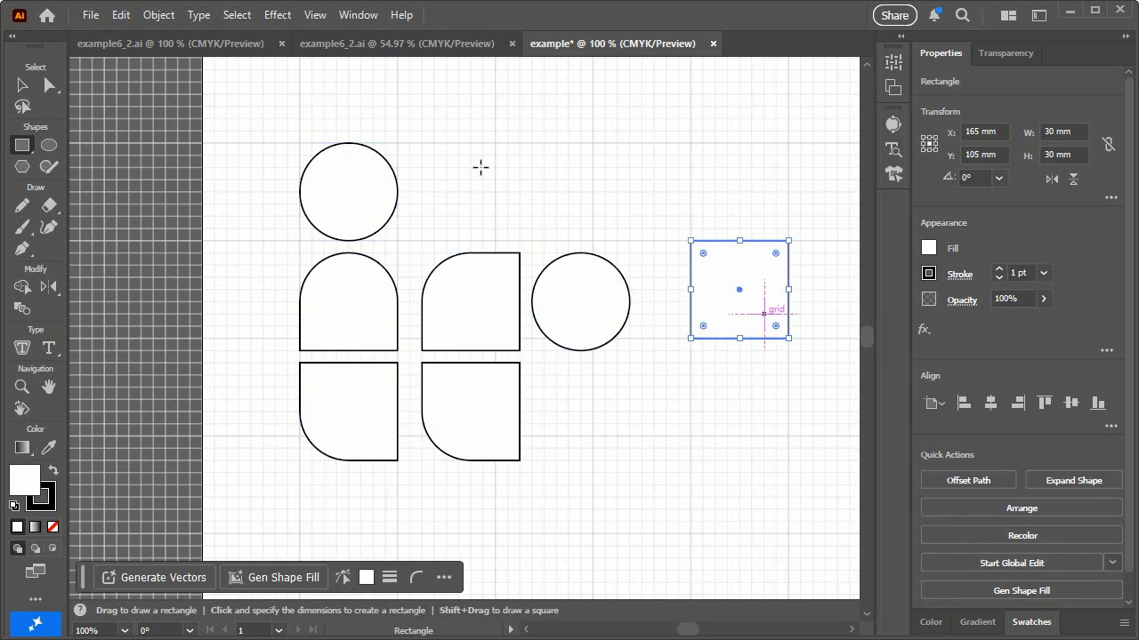
{"action": "left_click", "coordinate": [23, 386]}
{"action": "left_click", "coordinate": [752, 320]}
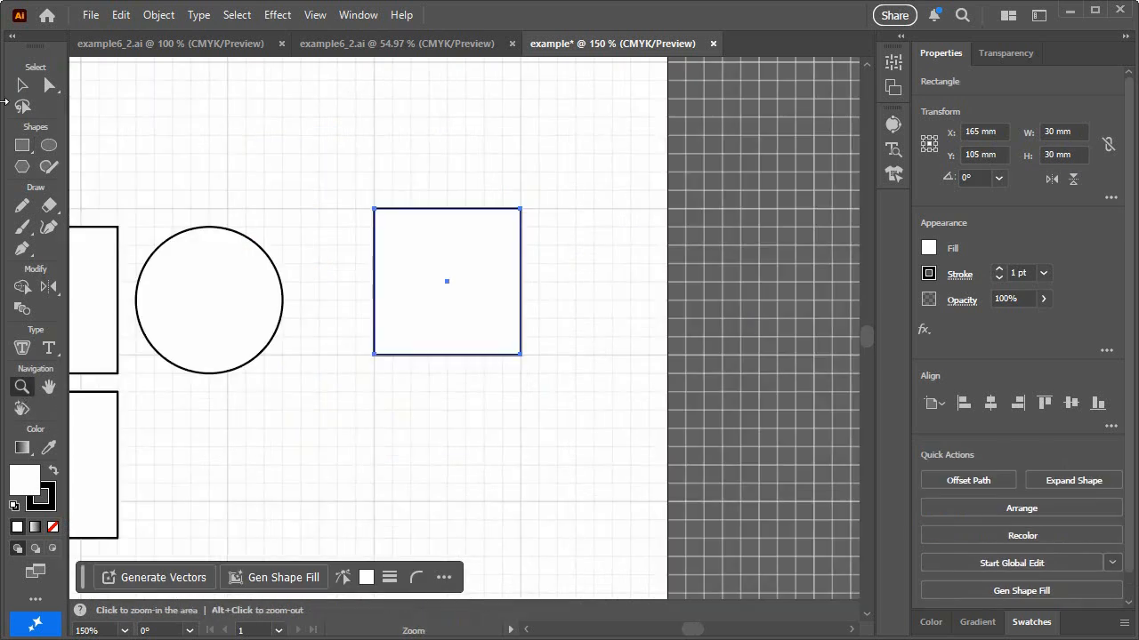
{"action": "left_click", "coordinate": [23, 86]}
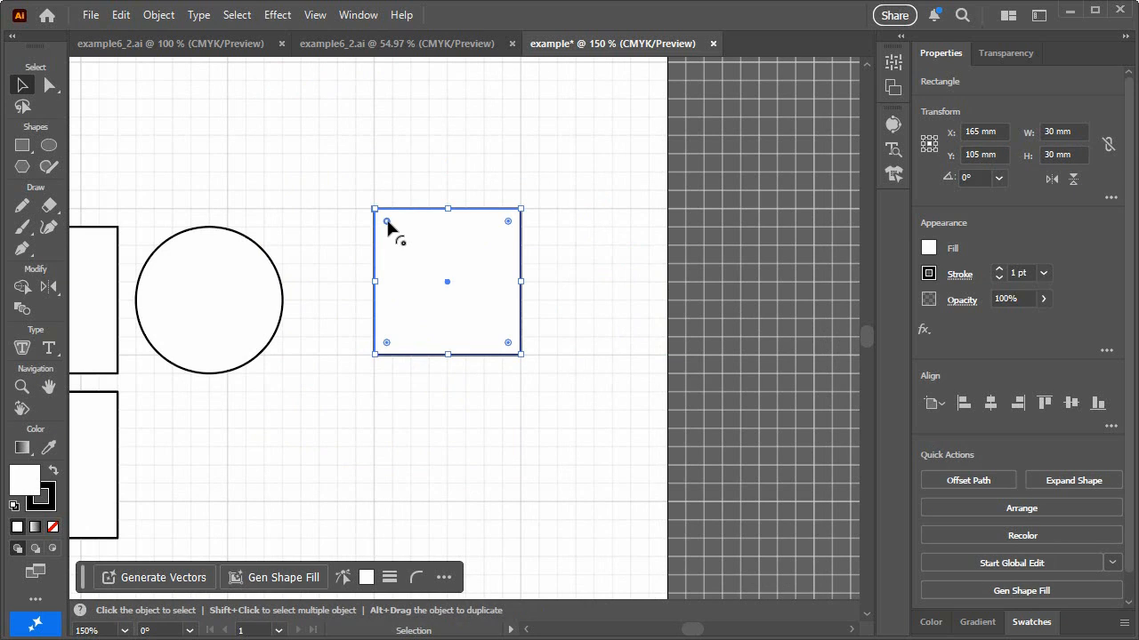
{"action": "left_click_drag", "start_coordinate": [387, 224], "coordinate": [604, 411]}
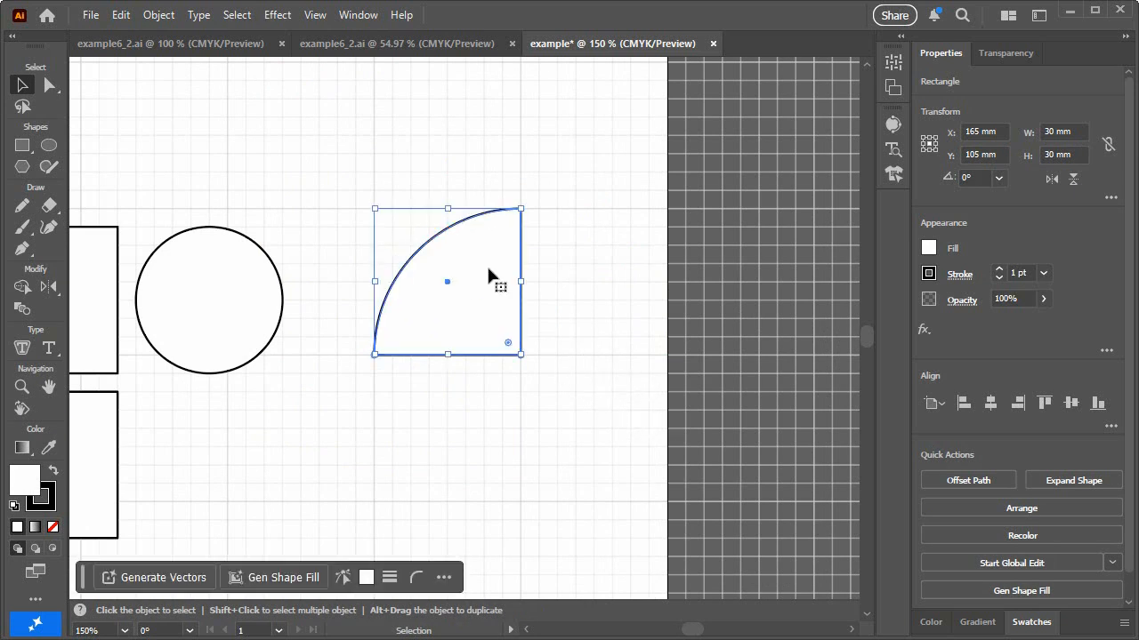
Step: Duplicate the quarter circle to X 198.75 mm, Y 105 mm and flip the copy horizontally
{"action": "left_click", "coordinate": [580, 379]}
{"action": "left_click_drag", "start_coordinate": [469, 318], "coordinate": [639, 322]}
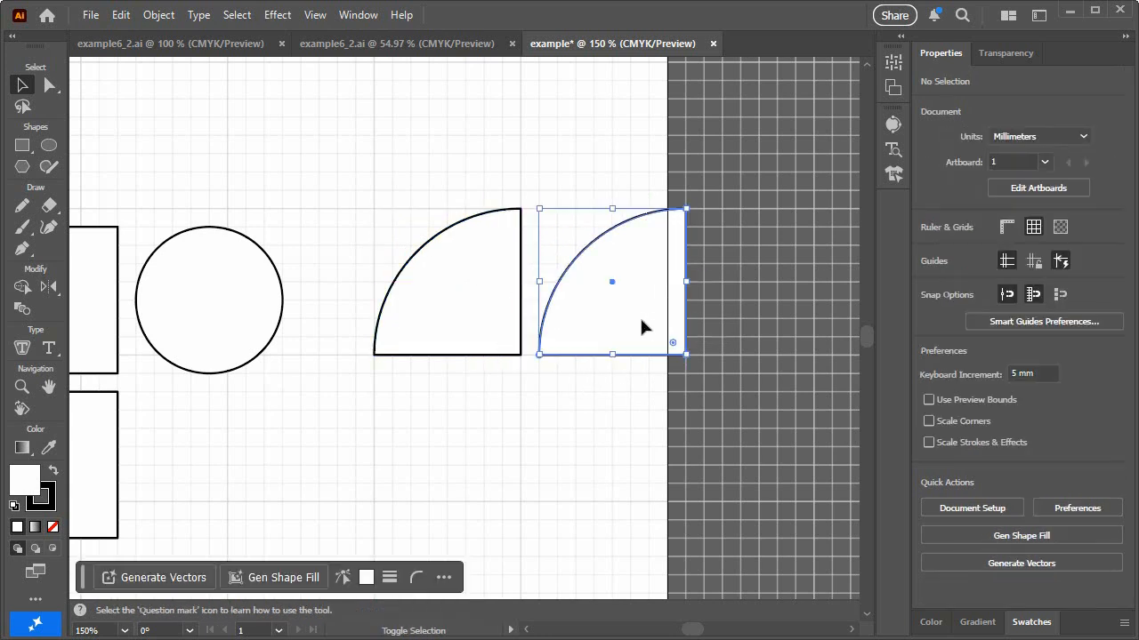
{"action": "left_click", "coordinate": [1064, 180]}
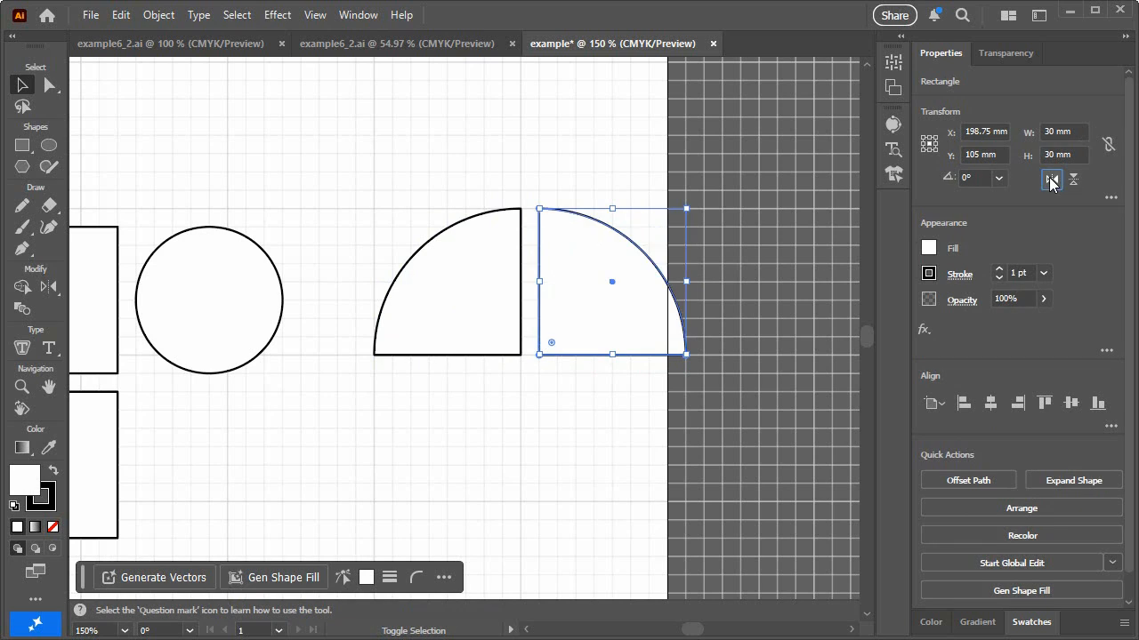
{"action": "left_click", "coordinate": [22, 145]}
{"action": "left_click_drag", "start_coordinate": [375, 376], "coordinate": [515, 506]}
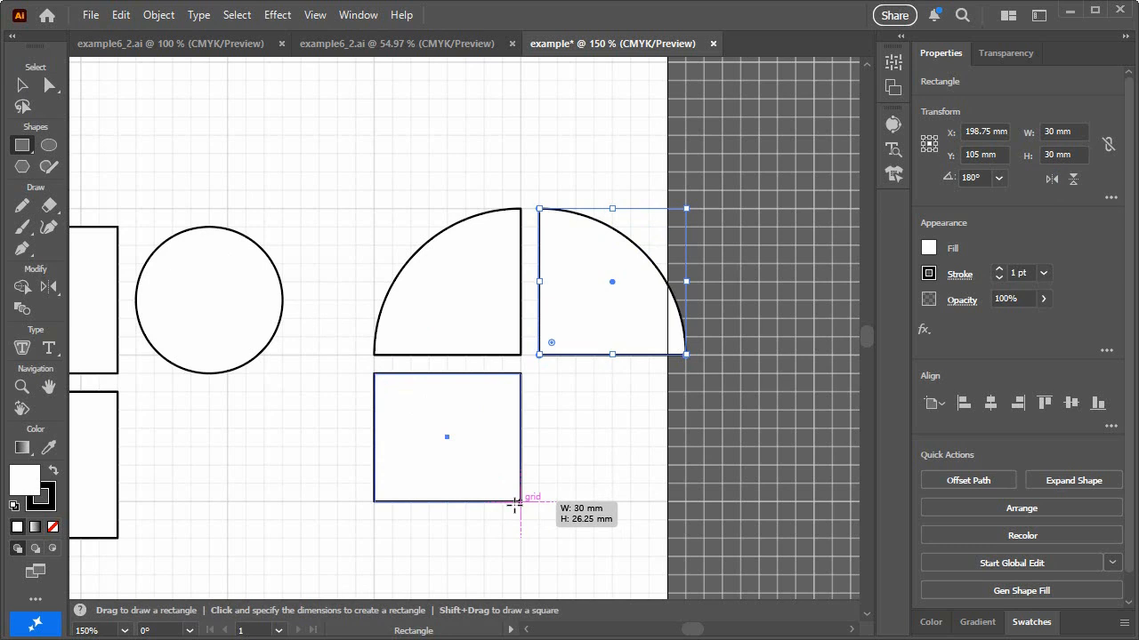
{"action": "left_click_drag", "start_coordinate": [514, 505], "coordinate": [531, 515]}
{"action": "key", "text": "ctrl+z"}
{"action": "scroll", "coordinate": [483, 445], "scroll_direction": "down", "scroll_amount": 3}
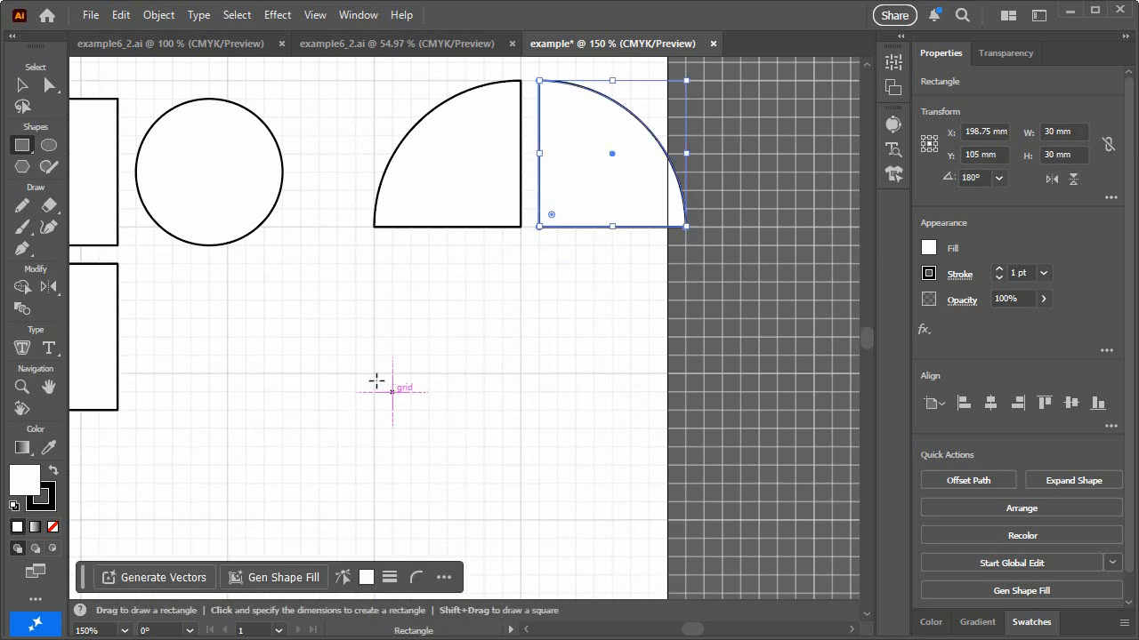
Step: Draw a 30 mm square centred at X 165 mm, Y 165 mm and round its lower-left corner fully into a quarter circle
{"action": "left_click_drag", "start_coordinate": [374, 374], "coordinate": [521, 520]}
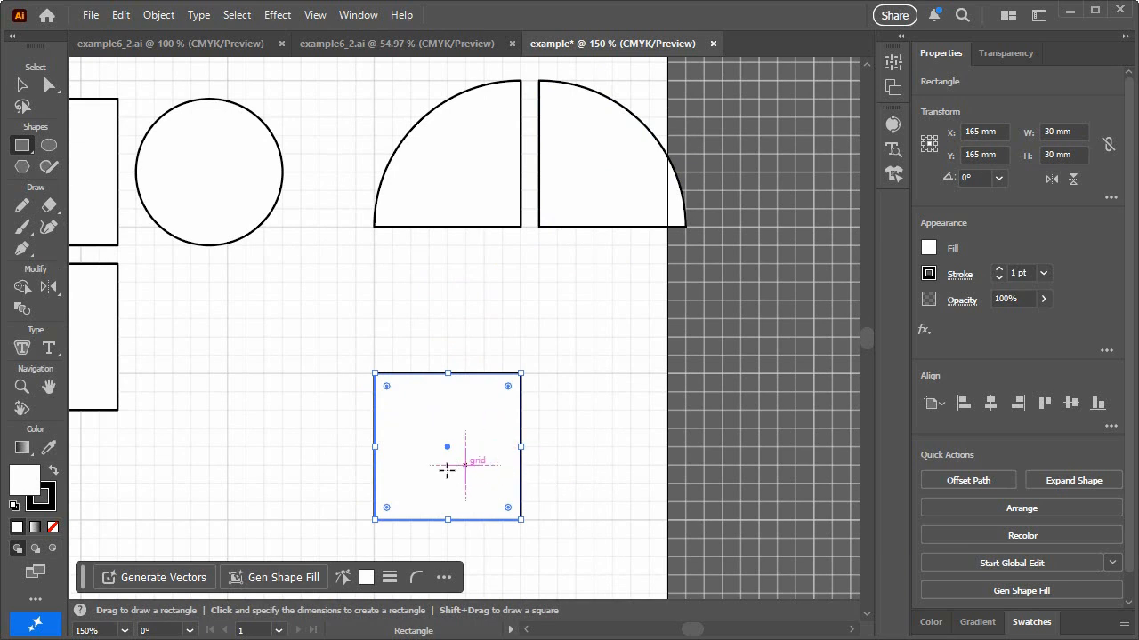
{"action": "left_click", "coordinate": [23, 86]}
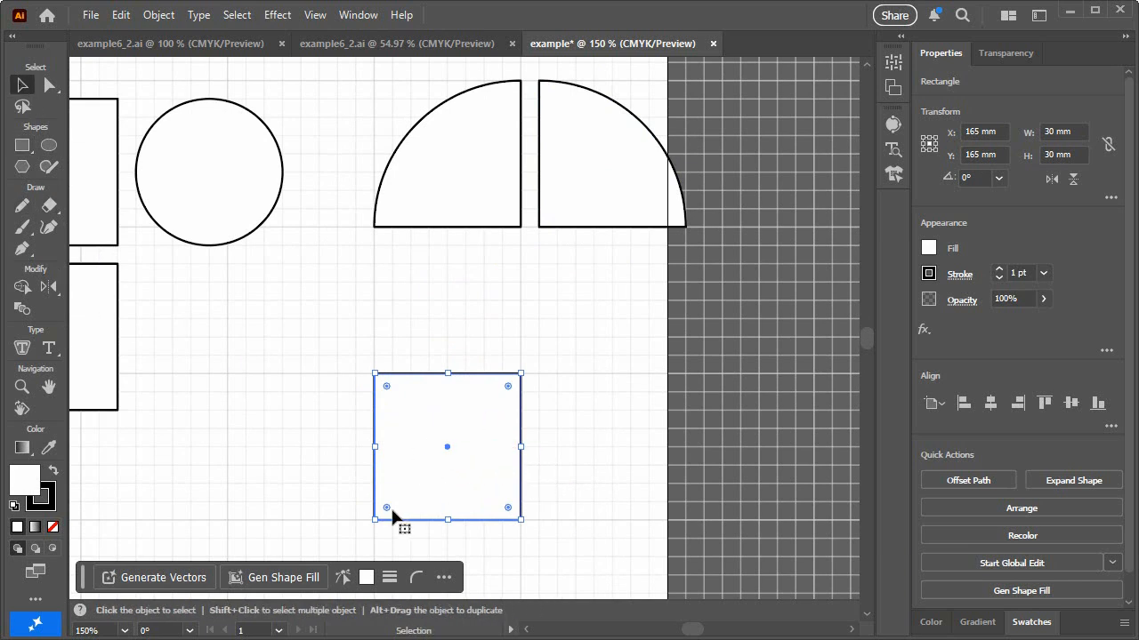
{"action": "left_click_drag", "start_coordinate": [386, 508], "coordinate": [537, 415]}
{"action": "key", "text": "ctrl+z"}
{"action": "left_click_drag", "start_coordinate": [387, 507], "coordinate": [594, 390]}
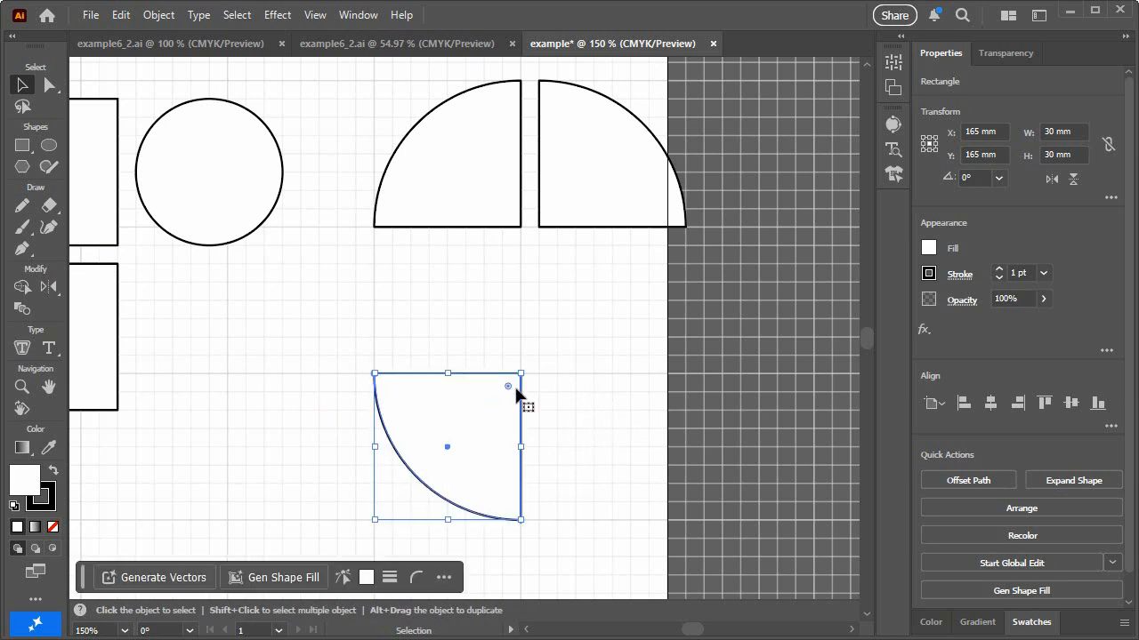
Step: Set the new shape's upper-right corner radius to 15 mm and move it up to Y 138.75 mm
{"action": "left_click", "coordinate": [1110, 198]}
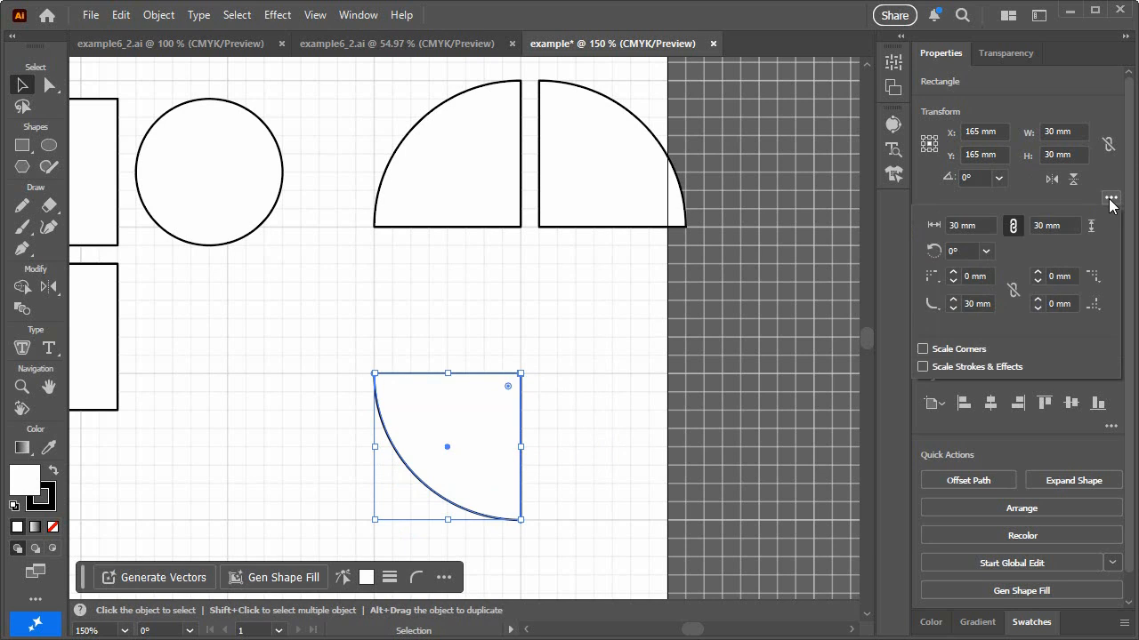
{"action": "left_click", "coordinate": [1059, 276]}
{"action": "type", "text": "15"}
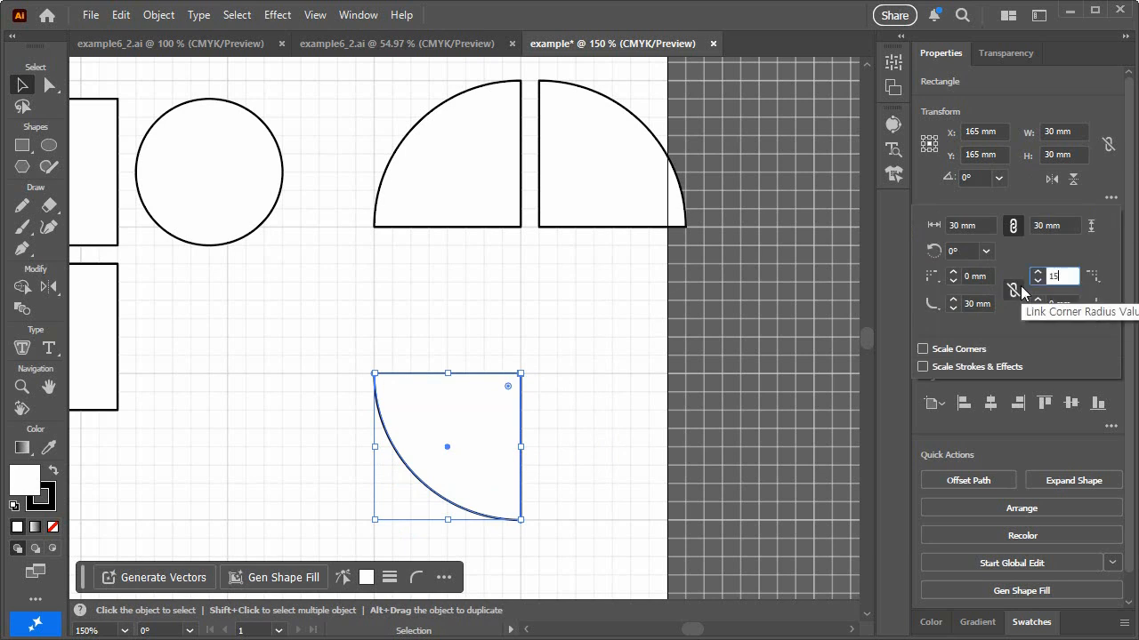
{"action": "key", "text": "Return"}
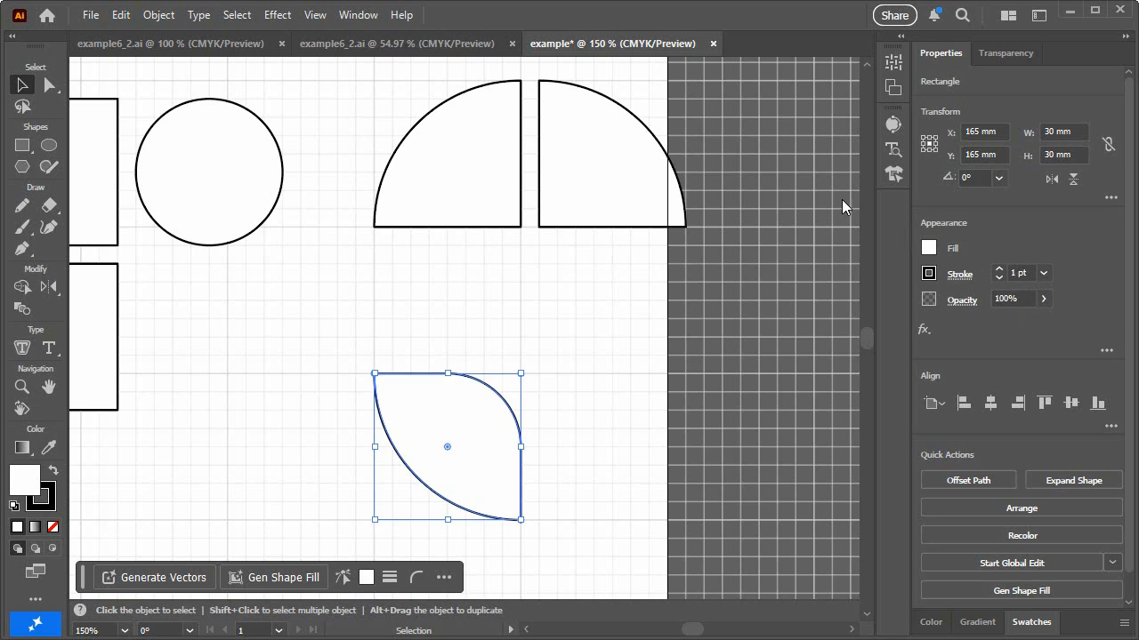
{"action": "left_click_drag", "start_coordinate": [482, 439], "coordinate": [466, 326]}
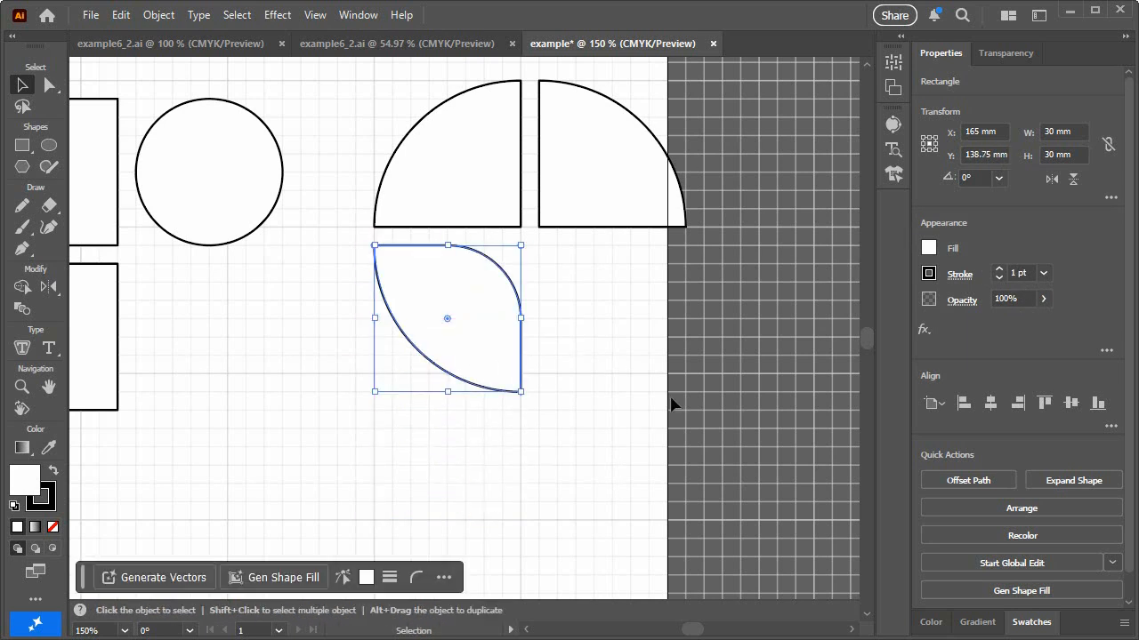
Step: Select the two quarter circles and the leaf shape and move them left together so they lie fully within the artboard
{"action": "left_click_drag", "start_coordinate": [359, 84], "coordinate": [625, 438]}
{"action": "left_click_drag", "start_coordinate": [602, 227], "coordinate": [547, 229]}
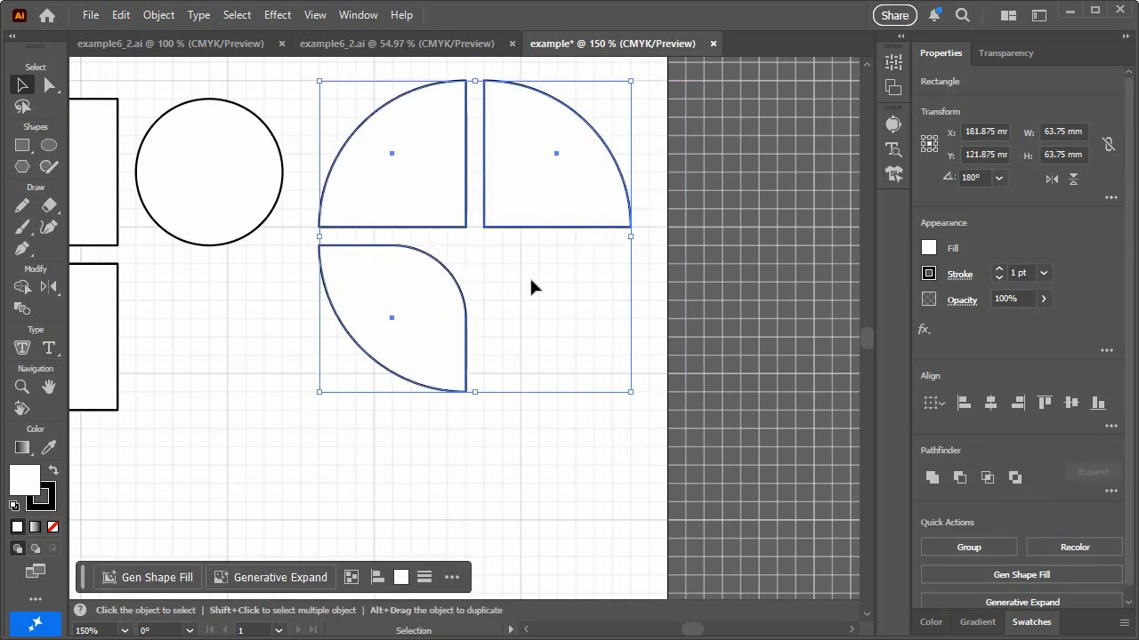
{"action": "left_click", "coordinate": [534, 459]}
Step: Draw a 30 mm square centred at X 195 mm, Y 165 mm, rounding its corners to 15 mm except a 0 mm lower-left corner
{"action": "left_click", "coordinate": [22, 145]}
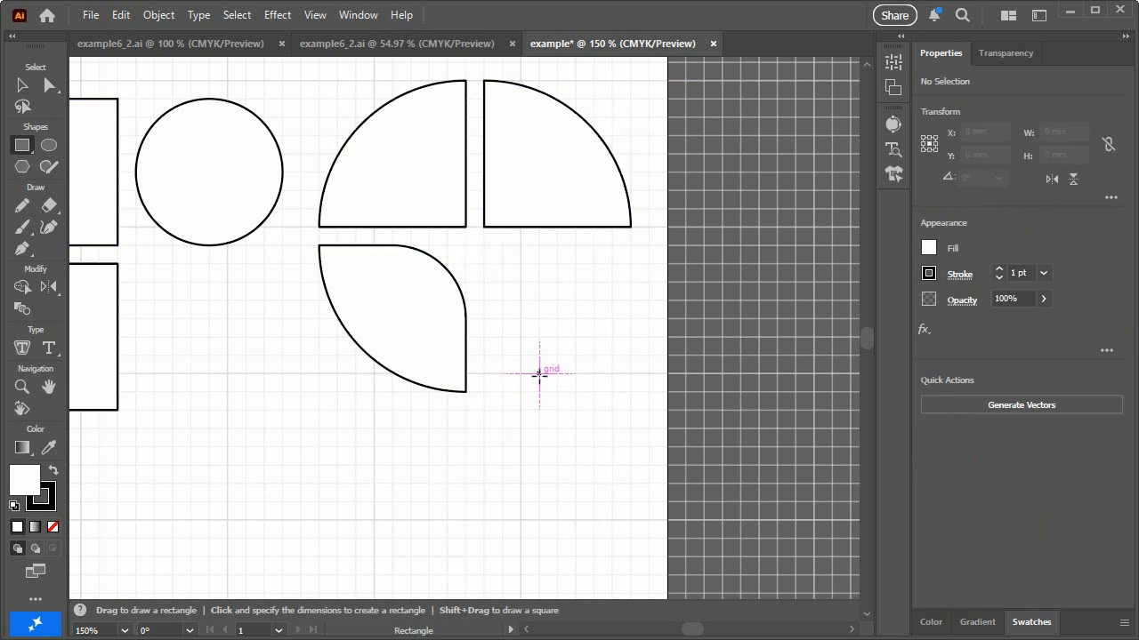
{"action": "left_click_drag", "start_coordinate": [521, 374], "coordinate": [667, 520]}
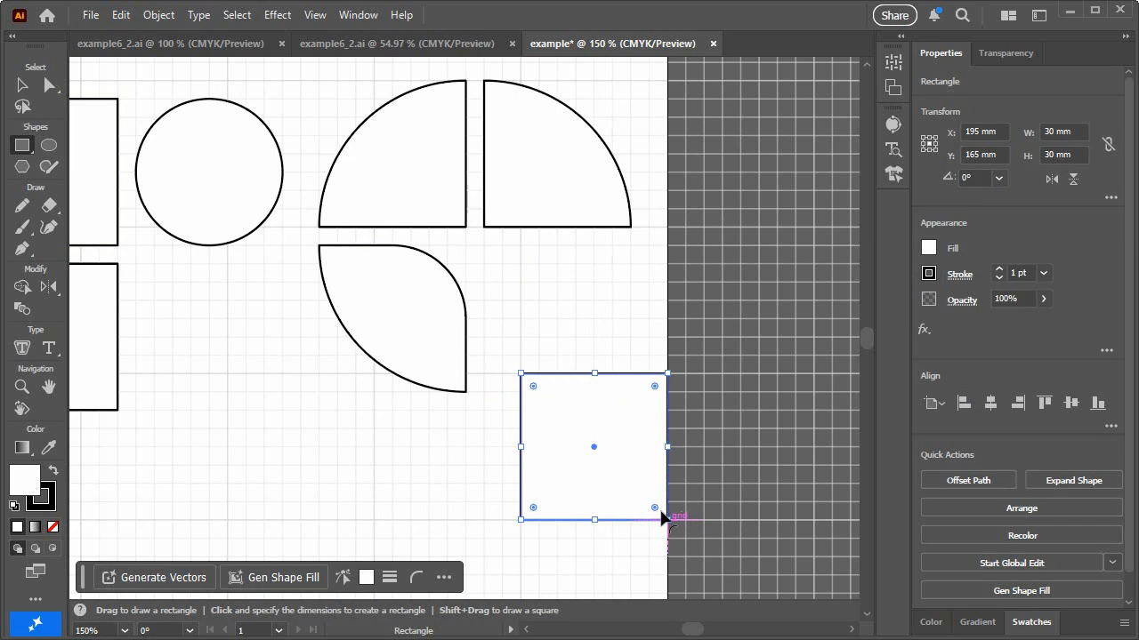
{"action": "left_click_drag", "start_coordinate": [533, 388], "coordinate": [658, 512]}
{"action": "left_click", "coordinate": [1111, 199]}
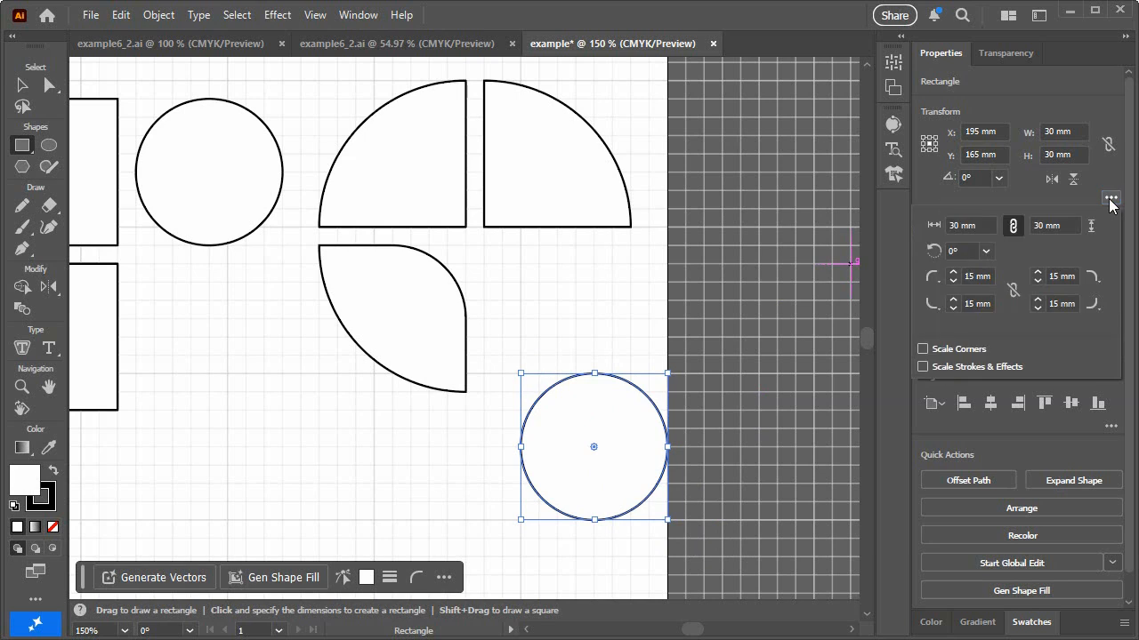
{"action": "left_click", "coordinate": [987, 303]}
{"action": "type", "text": "0"}
{"action": "key", "text": "Return"}
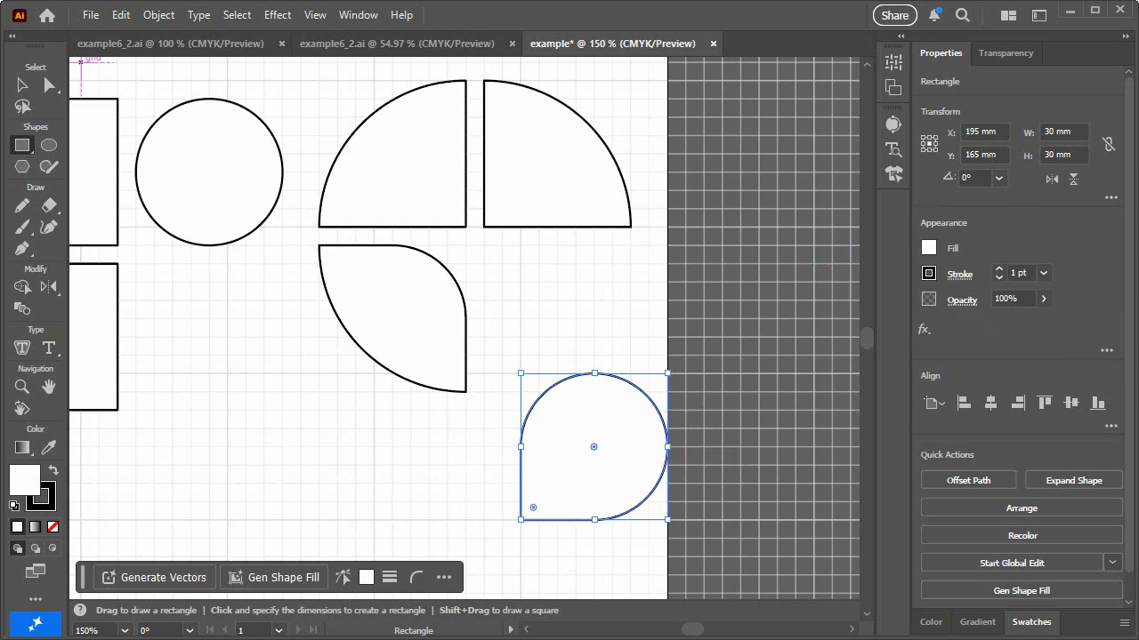
Step: Move the rounded shape up into the empty lower-right quarter of the last letter, keeping the same narrow gaps
{"action": "left_click", "coordinate": [22, 85]}
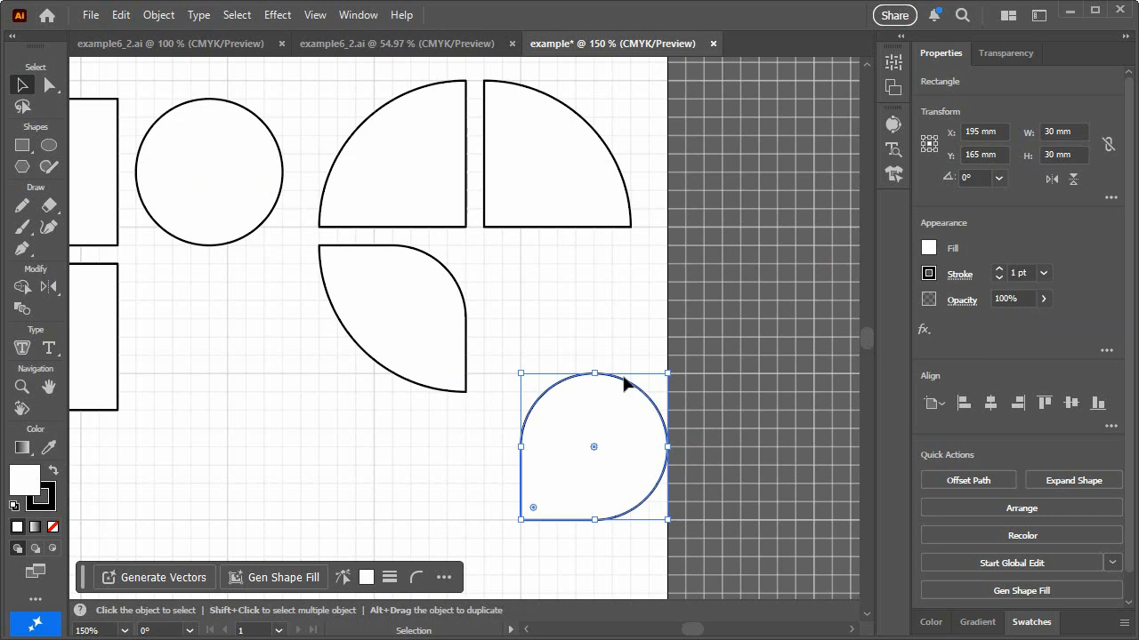
{"action": "left_click_drag", "start_coordinate": [592, 447], "coordinate": [600, 315]}
{"action": "key", "text": "ctrl+z"}
{"action": "left_click", "coordinate": [578, 481]}
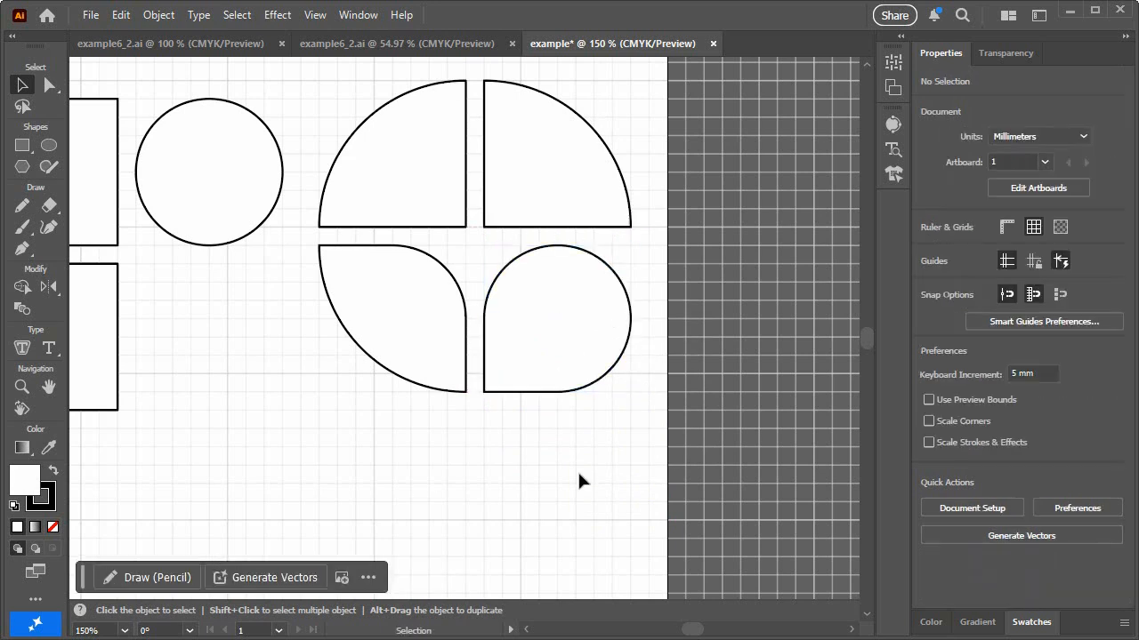
Step: Copy all the letter shapes into the example6_2.ai document and centre them at X 116.25 mm, Y 198.75 mm
{"action": "key", "text": "ctrl+minus"}
{"action": "key", "text": "ctrl+minus"}
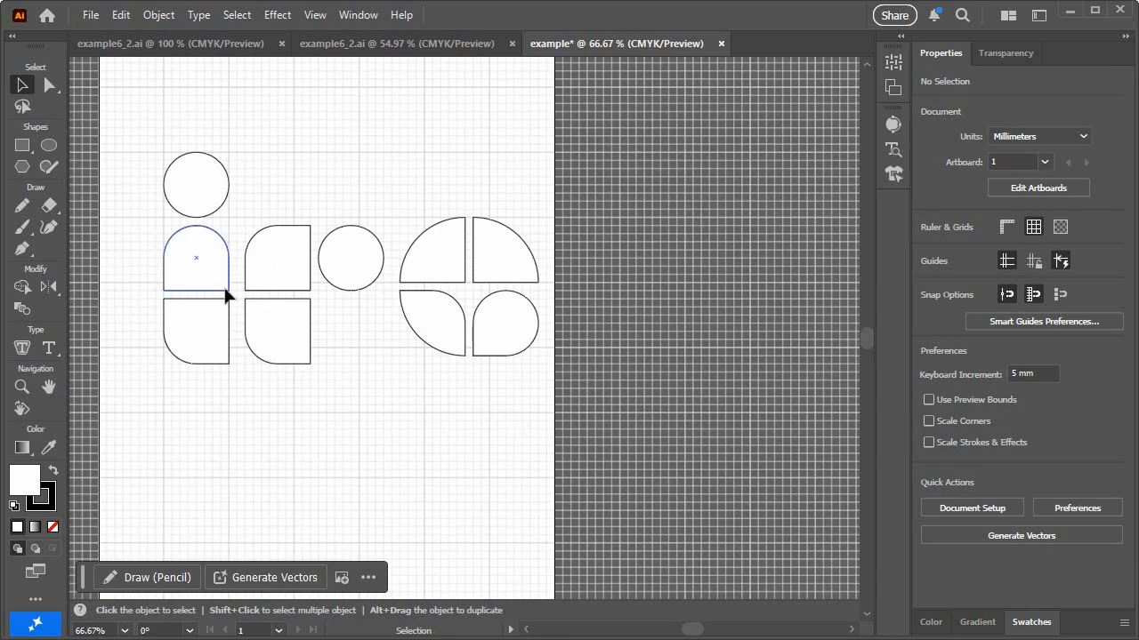
{"action": "left_click_drag", "start_coordinate": [541, 421], "coordinate": [551, 425]}
{"action": "key", "text": "a"}
{"action": "key", "text": "v"}
{"action": "key", "text": "a"}
{"action": "key", "text": "v"}
{"action": "key", "text": "a"}
{"action": "left_click", "coordinate": [410, 44]}
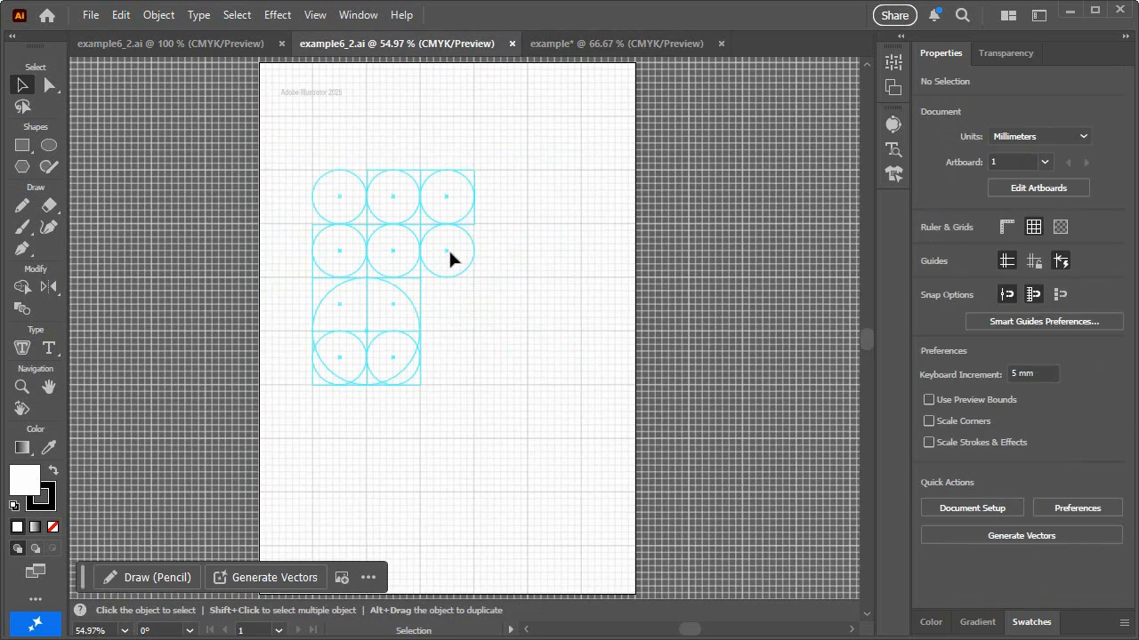
{"action": "key", "text": "ctrl+v"}
{"action": "left_click_drag", "start_coordinate": [414, 362], "coordinate": [412, 424]}
Step: Save example6_2.ai and close the example document without saving its changes
{"action": "key", "text": "ctrl+s"}
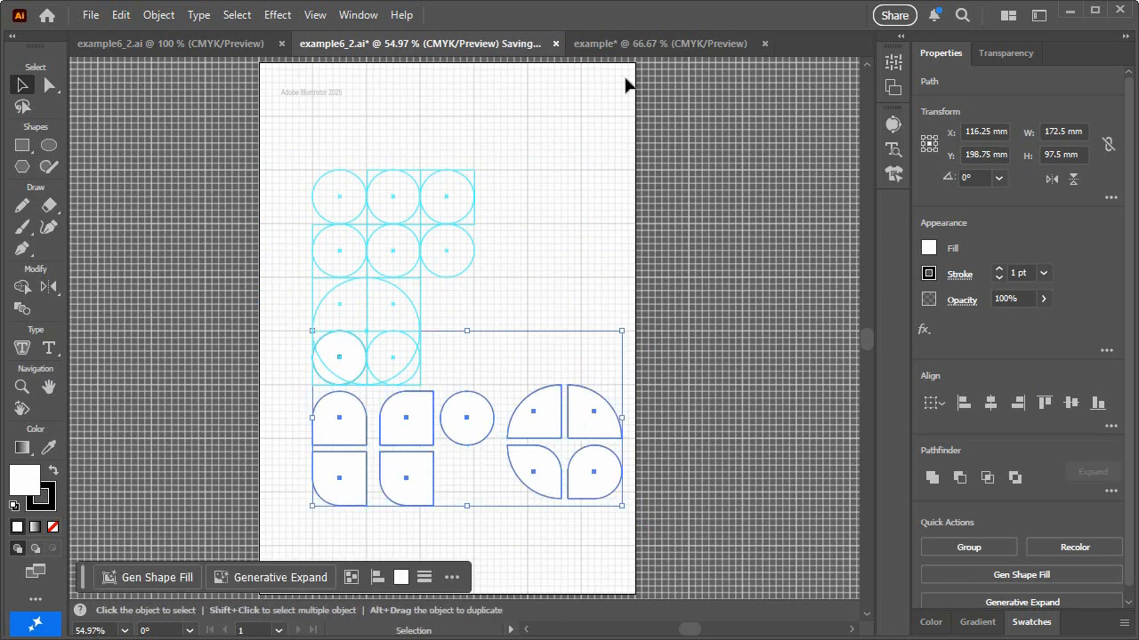
{"action": "left_click", "coordinate": [720, 43]}
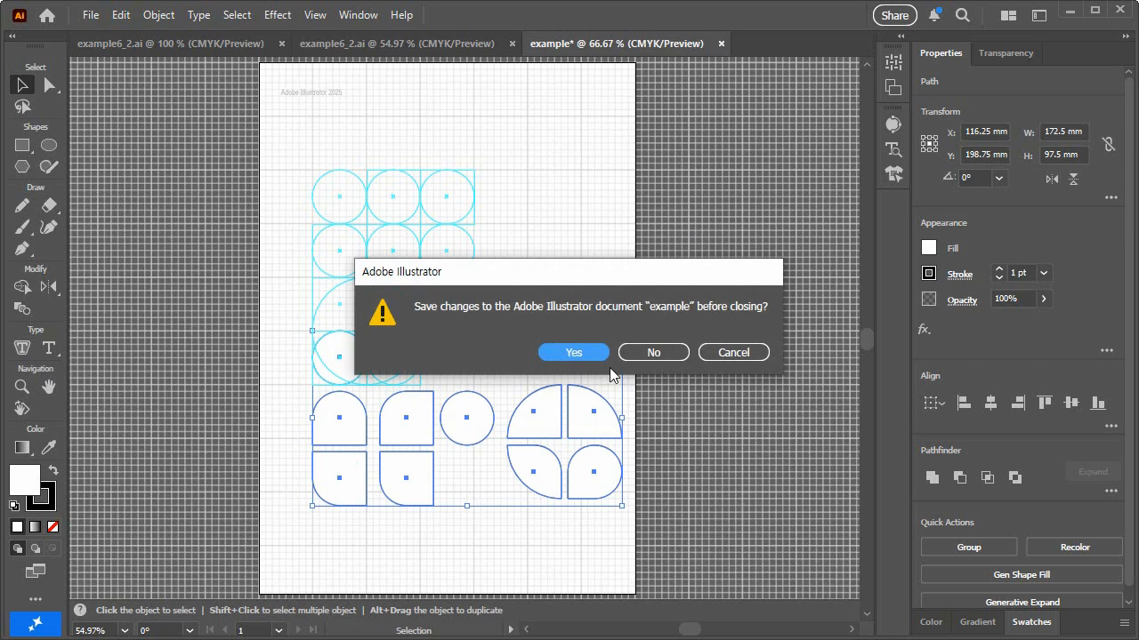
{"action": "left_click", "coordinate": [653, 353]}
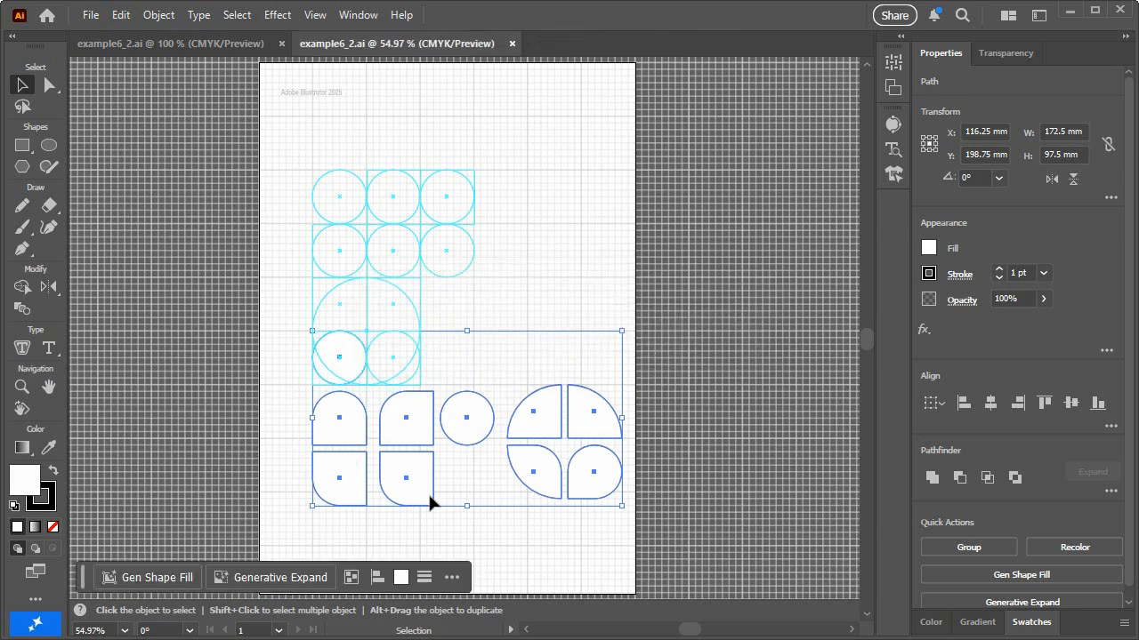
Step: Hide the guides and the grid in example6_2.ai
{"action": "left_click", "coordinate": [193, 38]}
{"action": "left_click", "coordinate": [380, 54]}
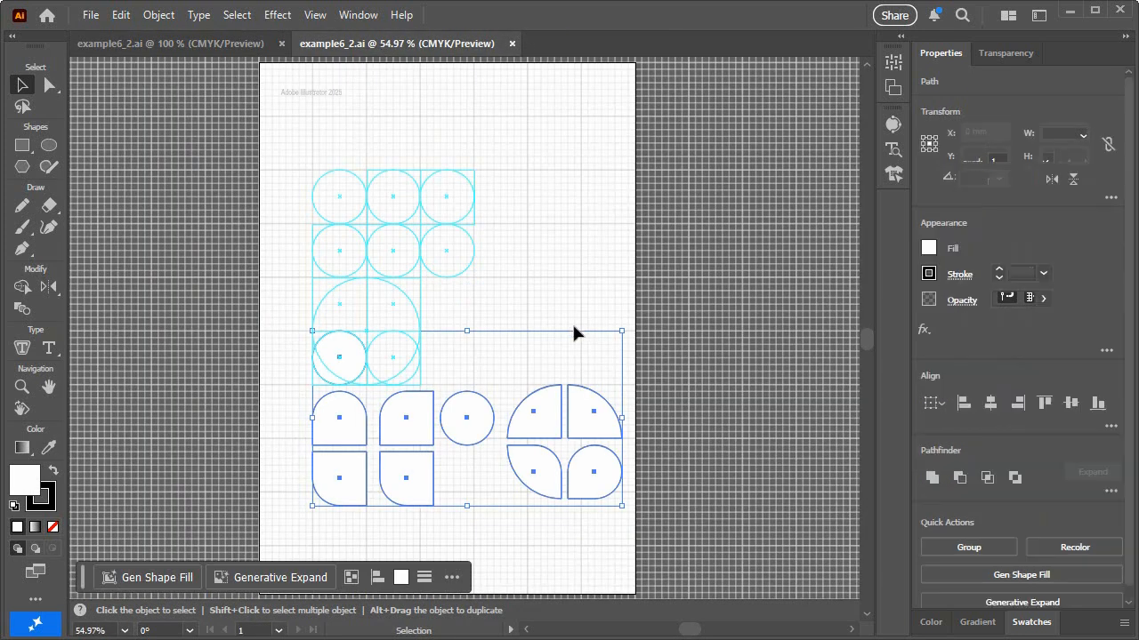
{"action": "left_click_drag", "start_coordinate": [582, 412], "coordinate": [453, 348]}
{"action": "key", "text": "ctrl+semicolon"}
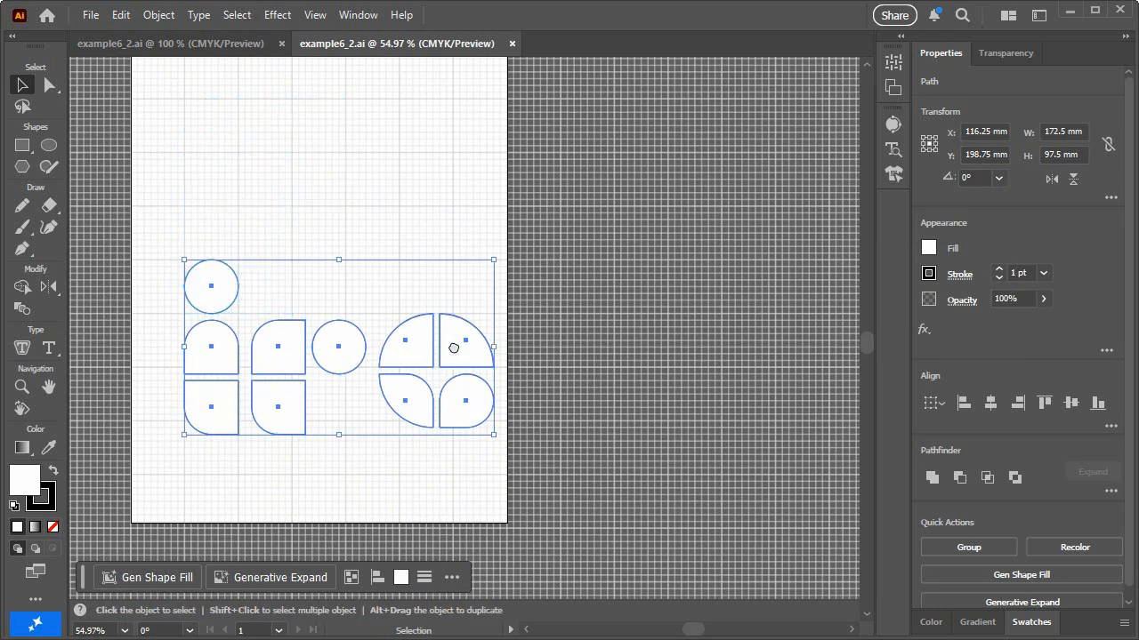
{"action": "key", "text": "ctrl+apostrophe"}
Step: Move all the letter shapes together to the upper part of the artboard, just below the header text
{"action": "left_click_drag", "start_coordinate": [454, 348], "coordinate": [699, 254]}
{"action": "key", "text": "ctrl+z"}
{"action": "left_click_drag", "start_coordinate": [437, 270], "coordinate": [493, 268]}
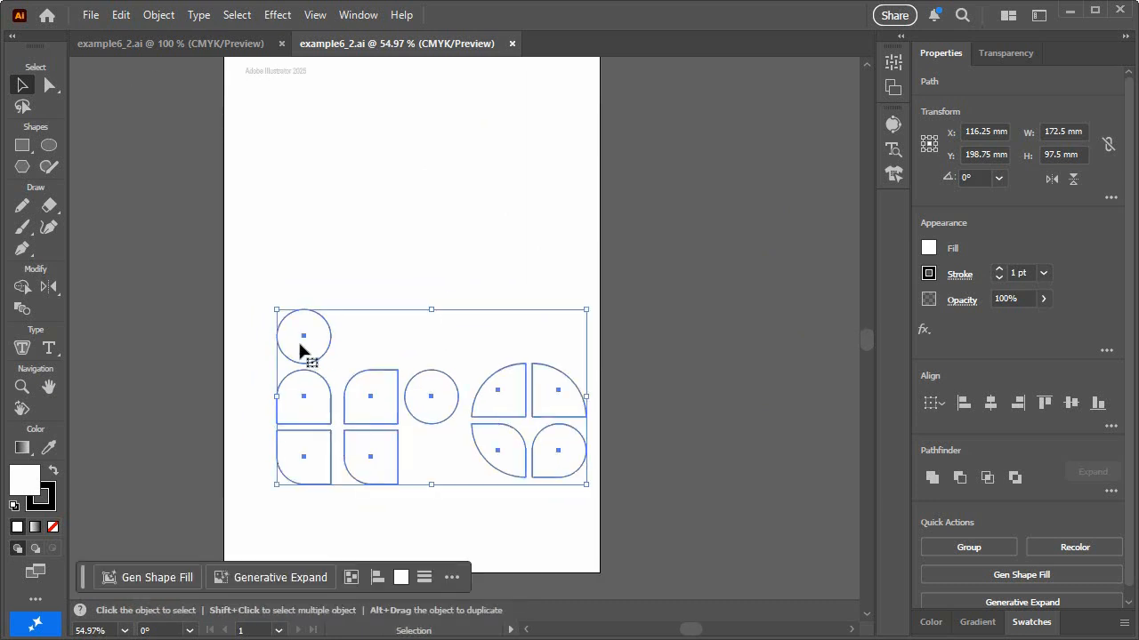
{"action": "left_click_drag", "start_coordinate": [300, 342], "coordinate": [274, 154]}
{"action": "left_click", "coordinate": [405, 347]}
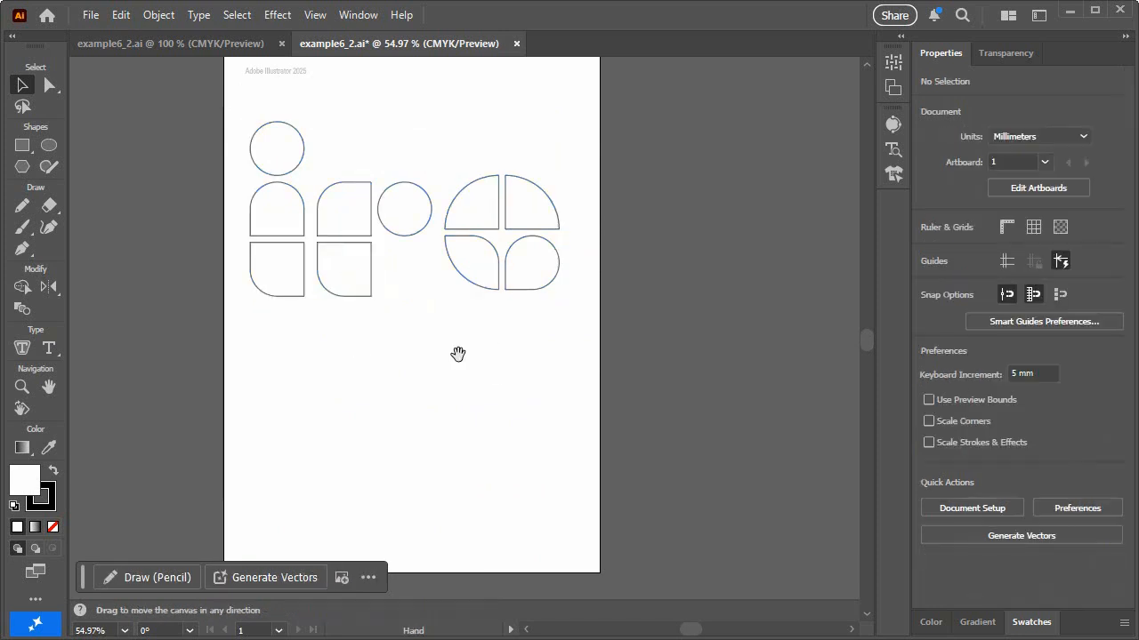
Step: Add a second artboard beside Artboard 1
{"action": "left_click_drag", "start_coordinate": [457, 353], "coordinate": [399, 411]}
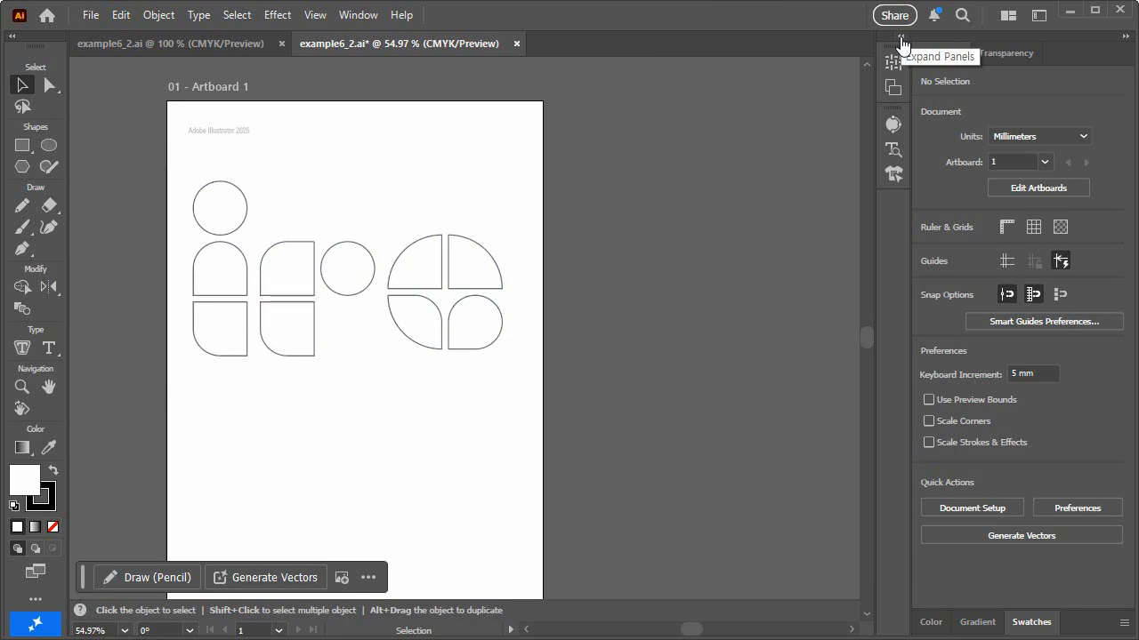
{"action": "left_click", "coordinate": [359, 16]}
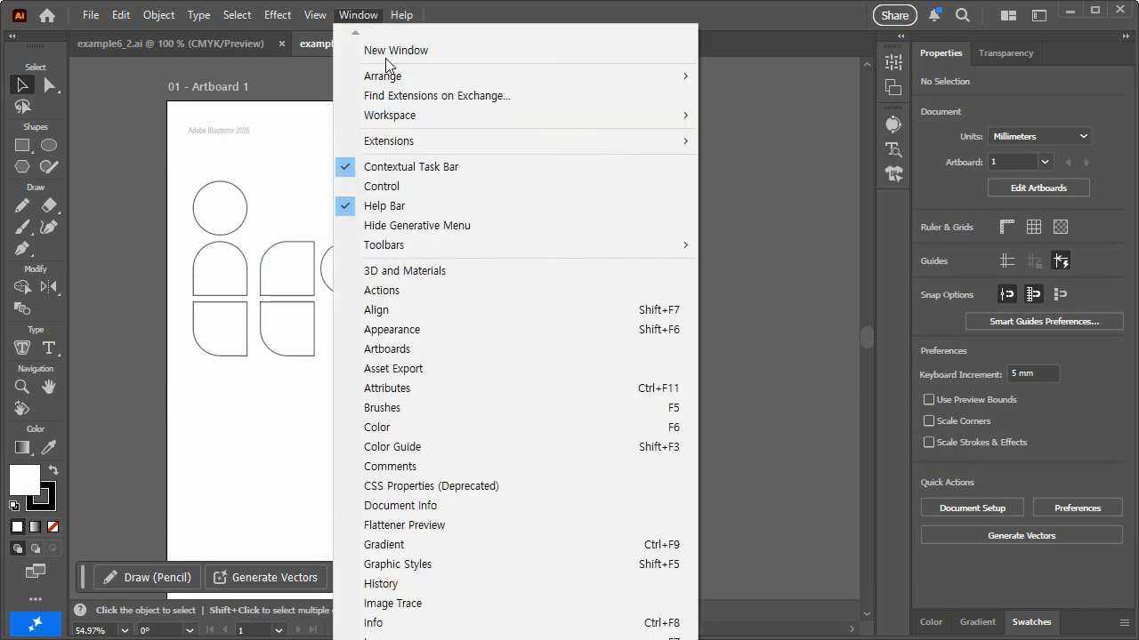
{"action": "left_click", "coordinate": [424, 350]}
{"action": "left_click", "coordinate": [821, 222]}
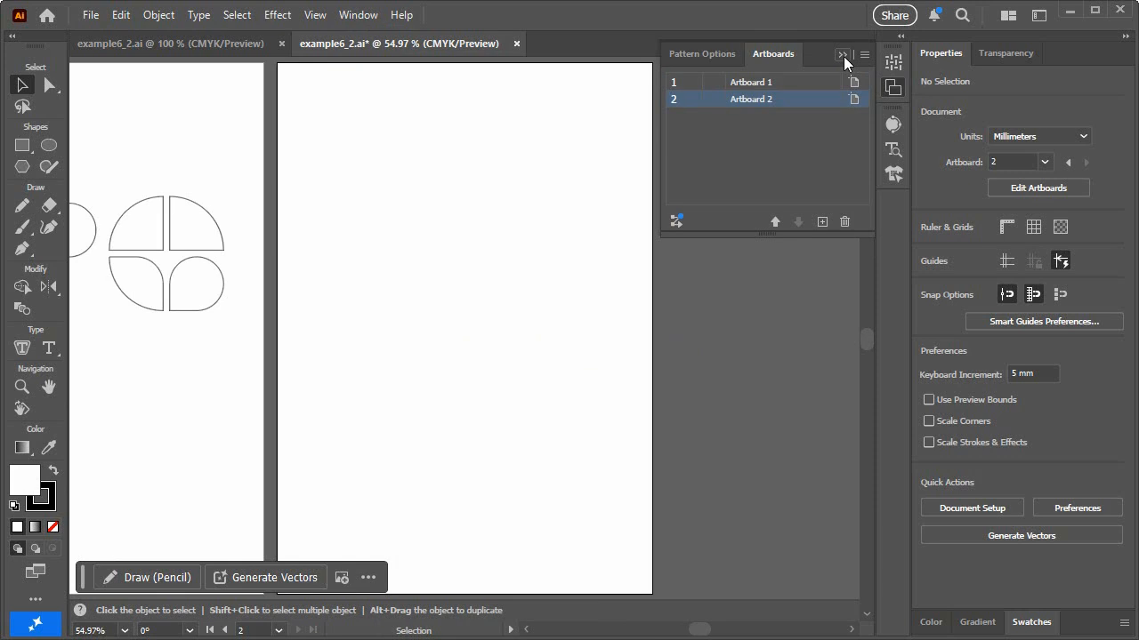
{"action": "left_click", "coordinate": [775, 53]}
Step: Duplicate all the letter shapes onto Artboard 2, centring the copy at X 326.25 mm, Y 93.75 mm
{"action": "left_click_drag", "start_coordinate": [520, 249], "coordinate": [741, 272]}
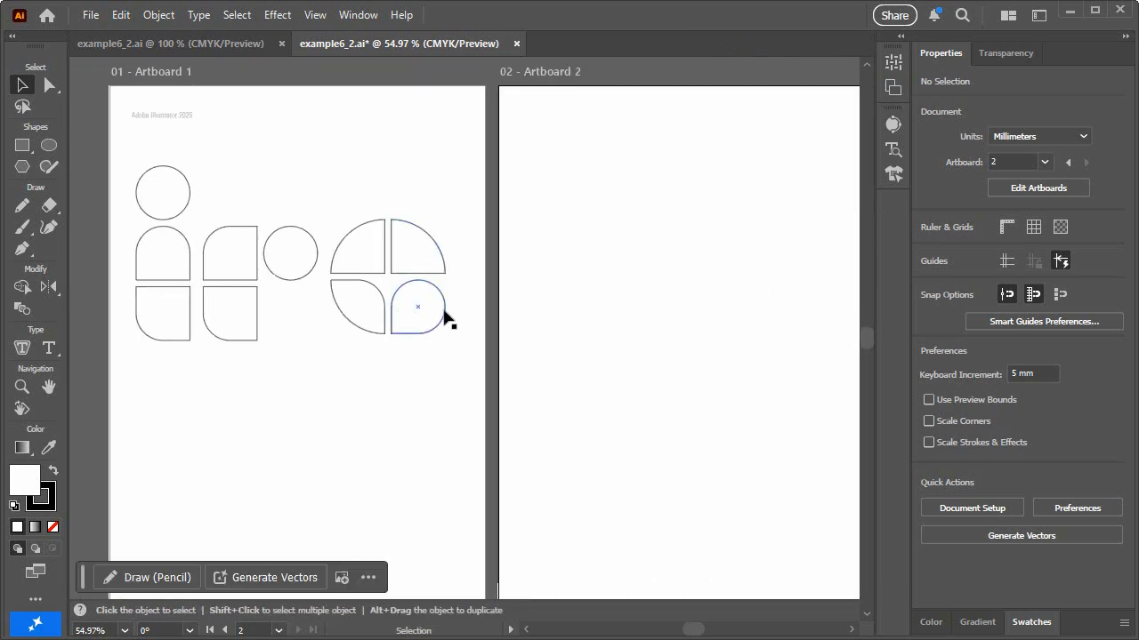
{"action": "left_click_drag", "start_coordinate": [432, 369], "coordinate": [585, 255]}
{"action": "left_click_drag", "start_coordinate": [688, 325], "coordinate": [560, 335]}
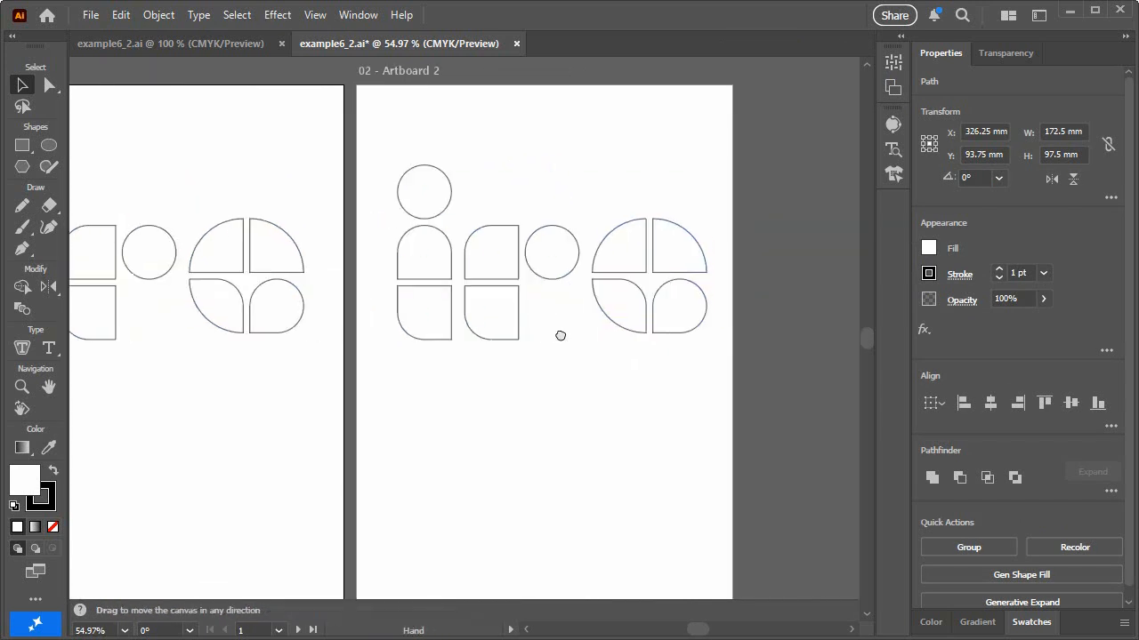
Step: Try scaling the copy on Artboard 2 down to 82.5 × 46.63 mm, inspect its rounded corners and undo the scaling
{"action": "left_click_drag", "start_coordinate": [708, 332], "coordinate": [545, 250]}
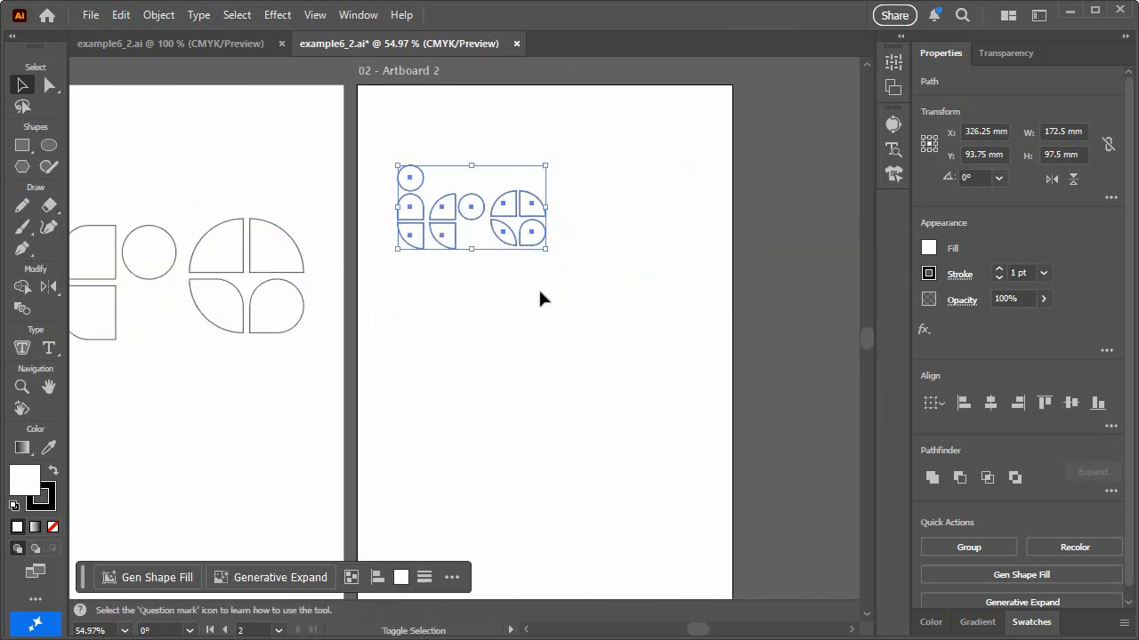
{"action": "key", "text": "ctrl+equal"}
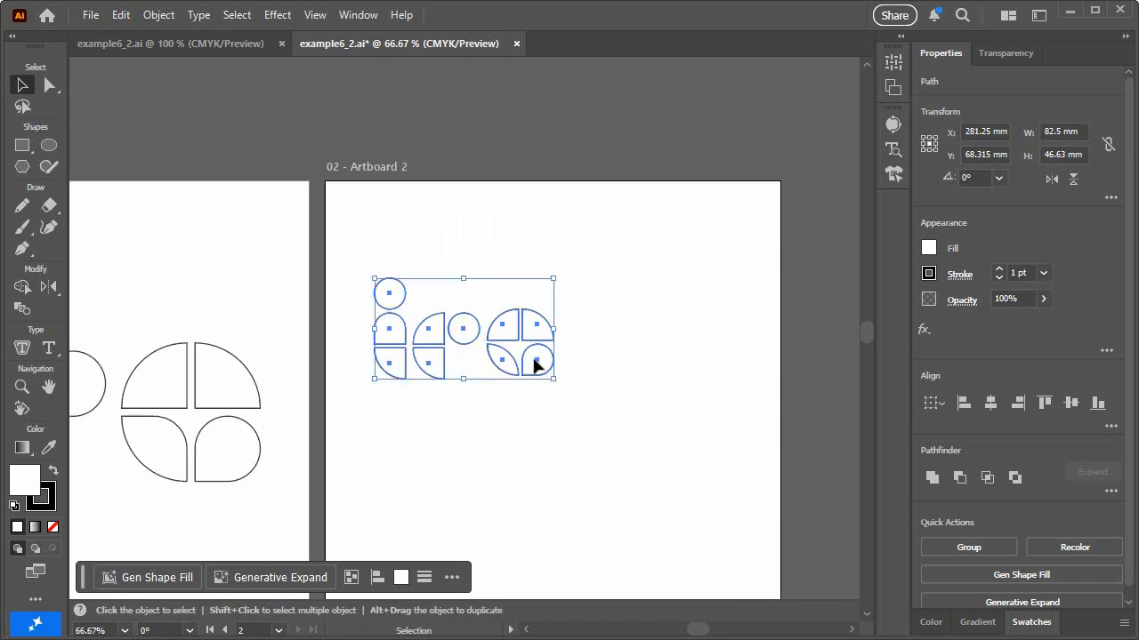
{"action": "left_click_drag", "start_coordinate": [582, 407], "coordinate": [644, 381]}
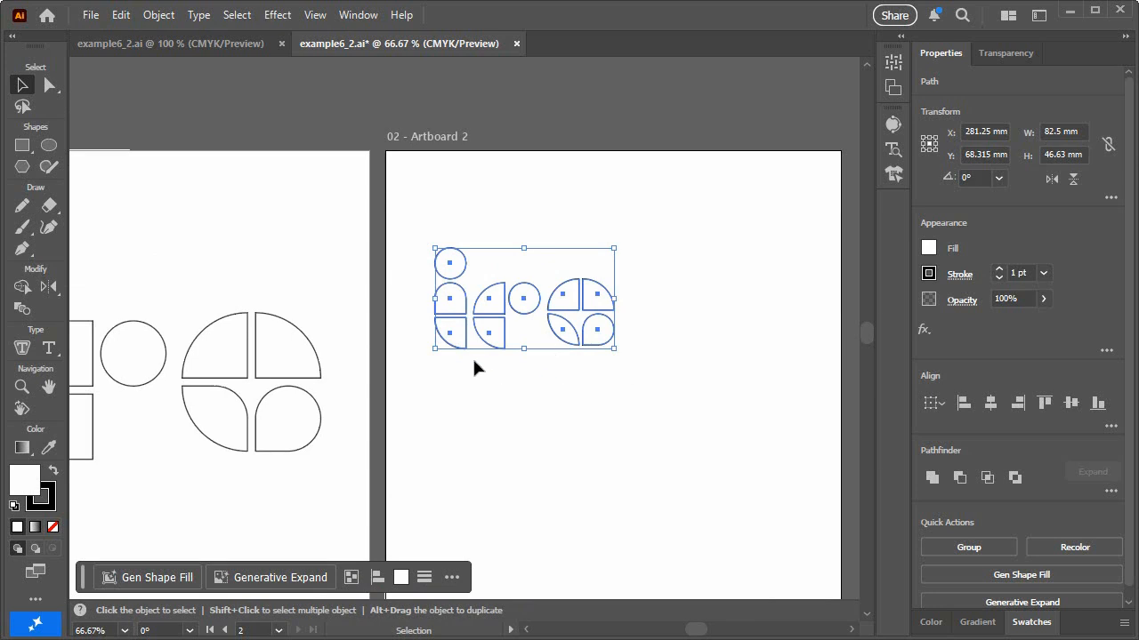
{"action": "left_click", "coordinate": [485, 433]}
{"action": "left_click_drag", "start_coordinate": [480, 428], "coordinate": [561, 414]}
{"action": "left_click", "coordinate": [556, 322]}
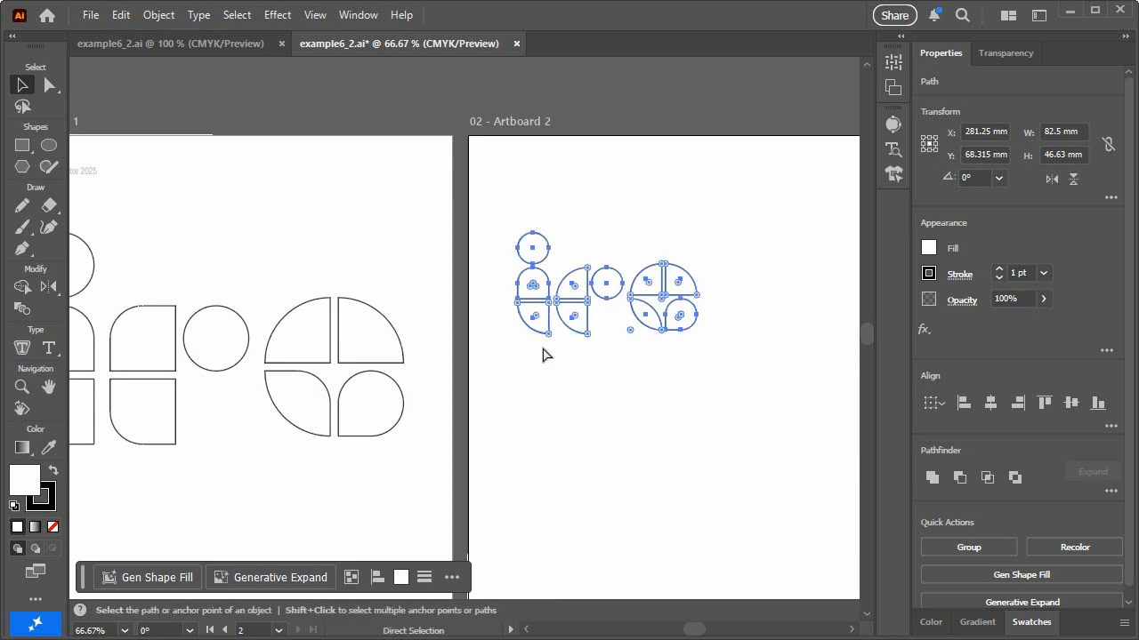
{"action": "key", "text": "ctrl+z"}
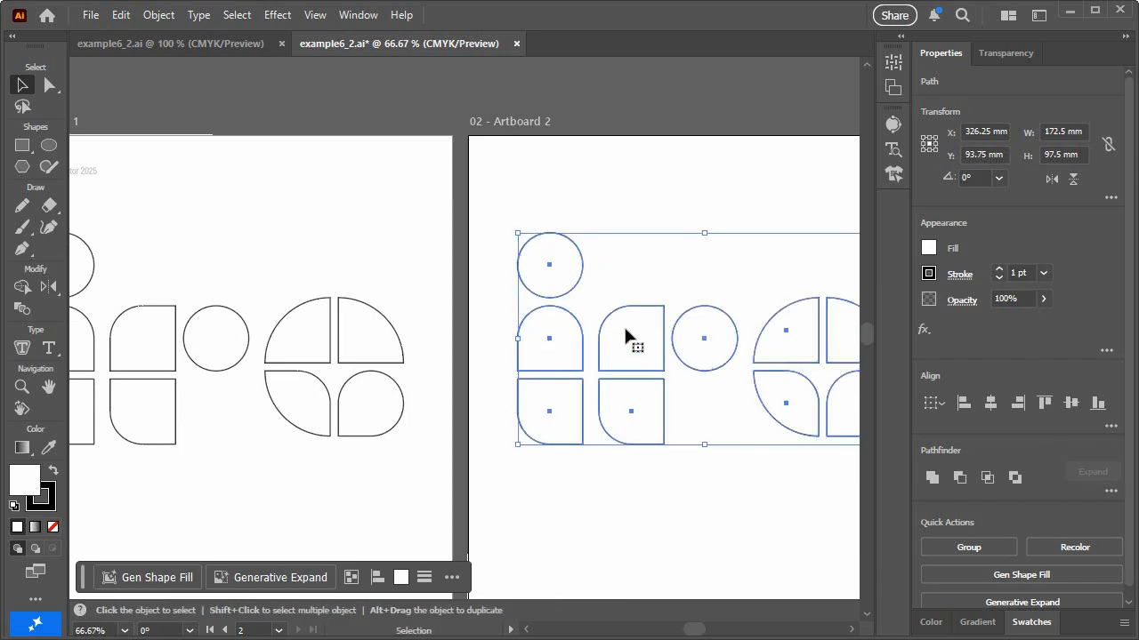
Step: Enable Scale Corners for the selected shapes on Artboard 2
{"action": "left_click", "coordinate": [1109, 199]}
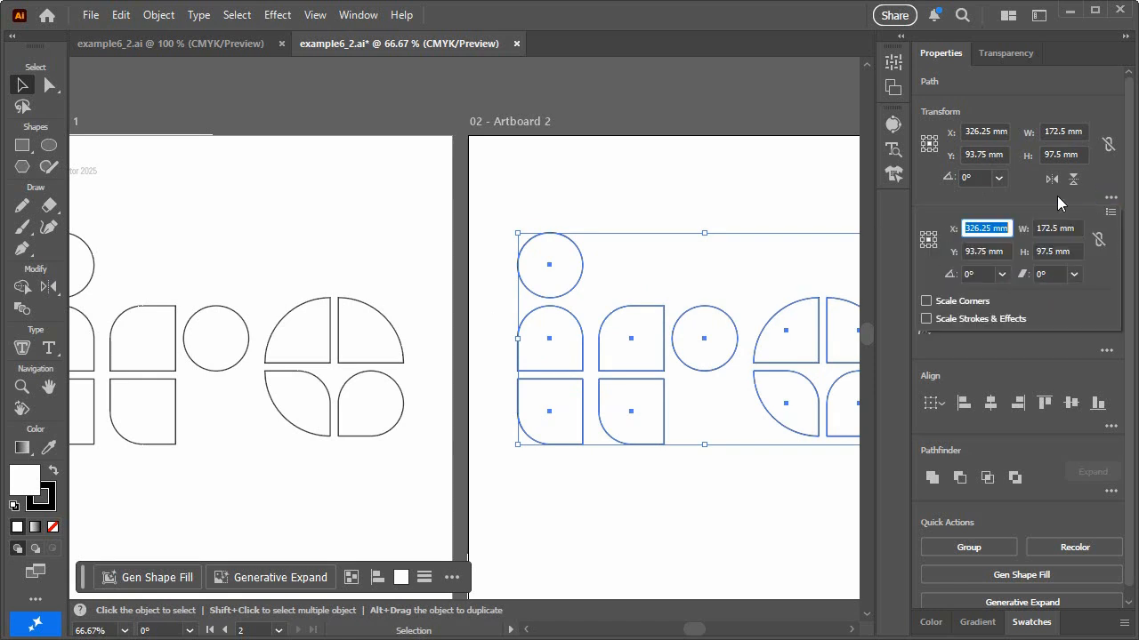
{"action": "left_click", "coordinate": [974, 302]}
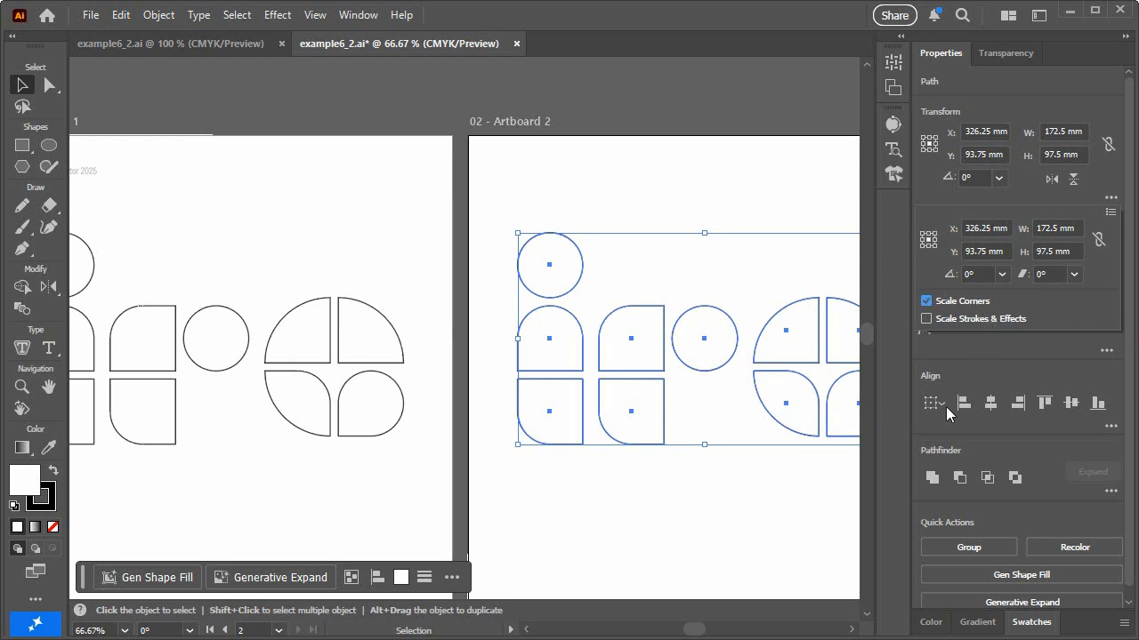
Step: Scale the letter shapes on Artboard 2 down proportionally to about 63.75 × 36.03 mm
{"action": "left_click", "coordinate": [759, 517]}
{"action": "left_click_drag", "start_coordinate": [687, 490], "coordinate": [509, 490]}
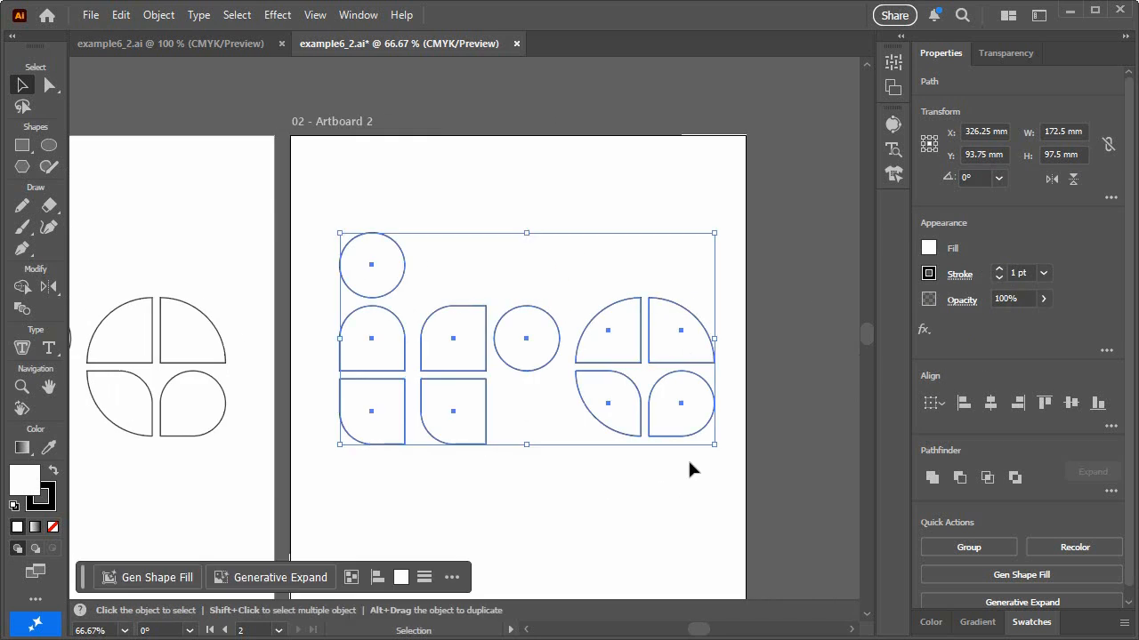
{"action": "left_click_drag", "start_coordinate": [709, 448], "coordinate": [474, 297]}
{"action": "left_click_drag", "start_coordinate": [468, 346], "coordinate": [699, 331]}
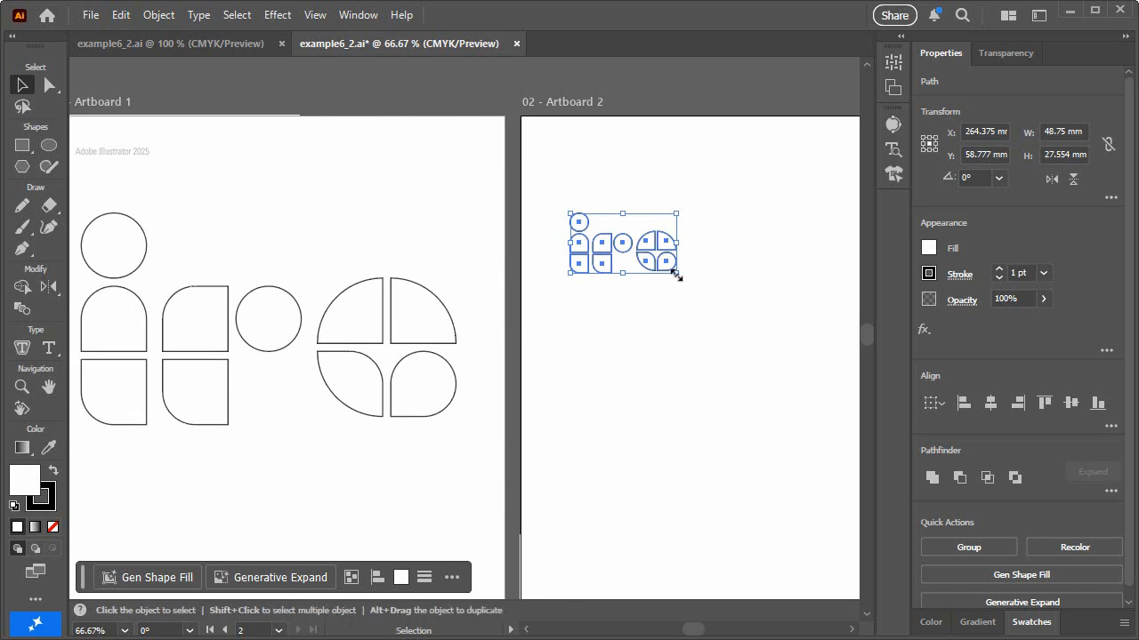
{"action": "key", "text": "ctrl+1"}
{"action": "left_click_drag", "start_coordinate": [543, 373], "coordinate": [614, 418]}
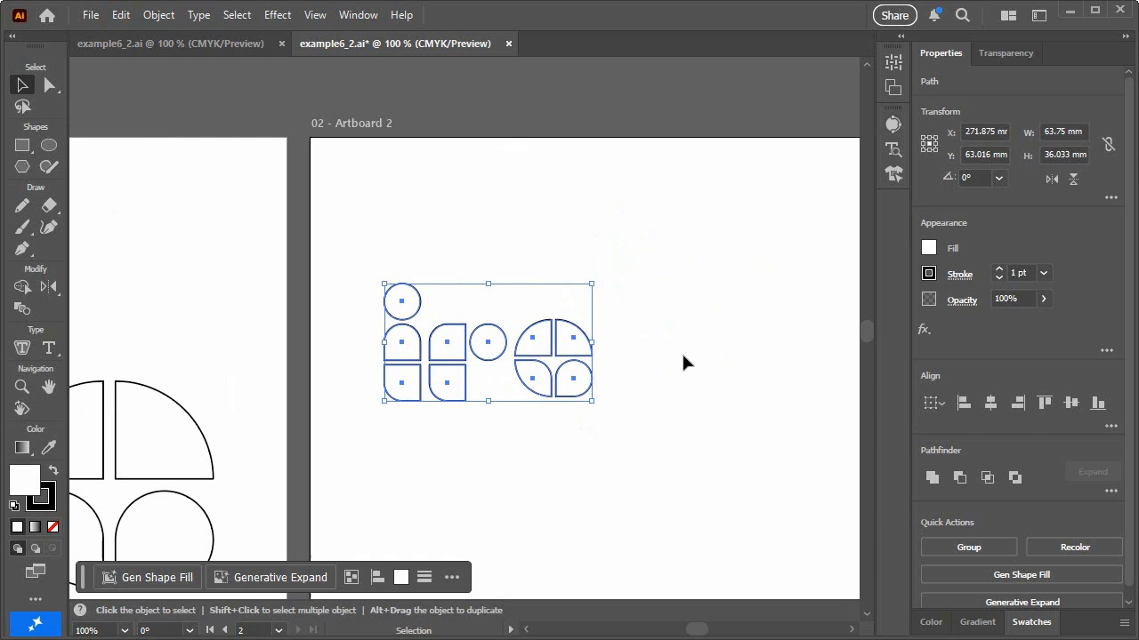
Step: Check the corner radius of the lower shape of the letter i in the scaled copy
{"action": "left_click", "coordinate": [635, 302]}
{"action": "left_click", "coordinate": [398, 383]}
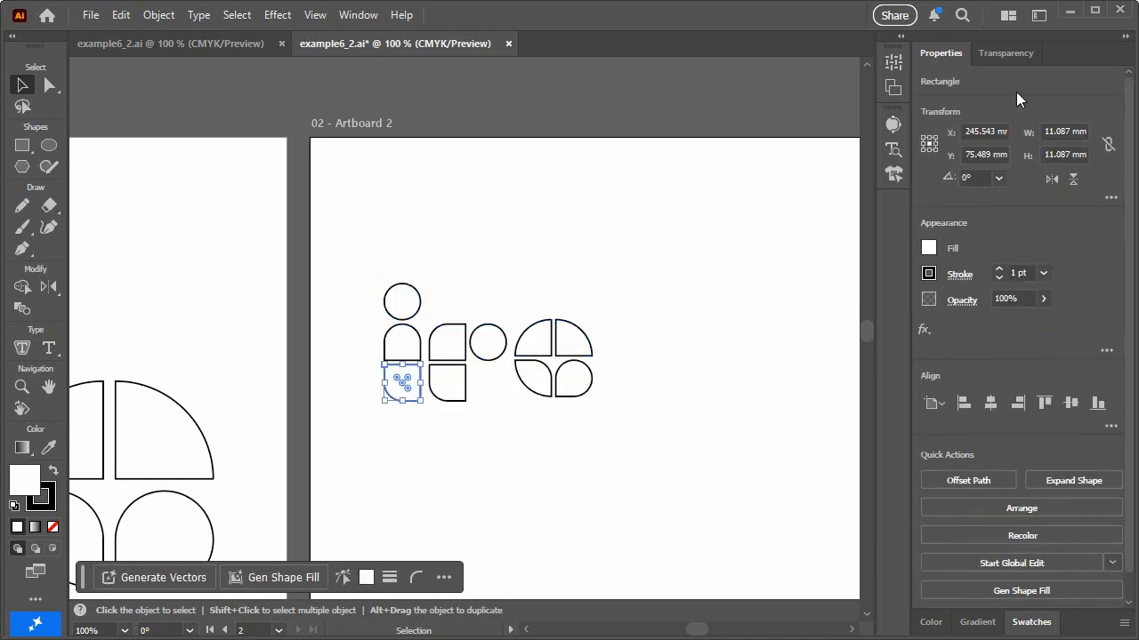
{"action": "left_click", "coordinate": [1105, 199]}
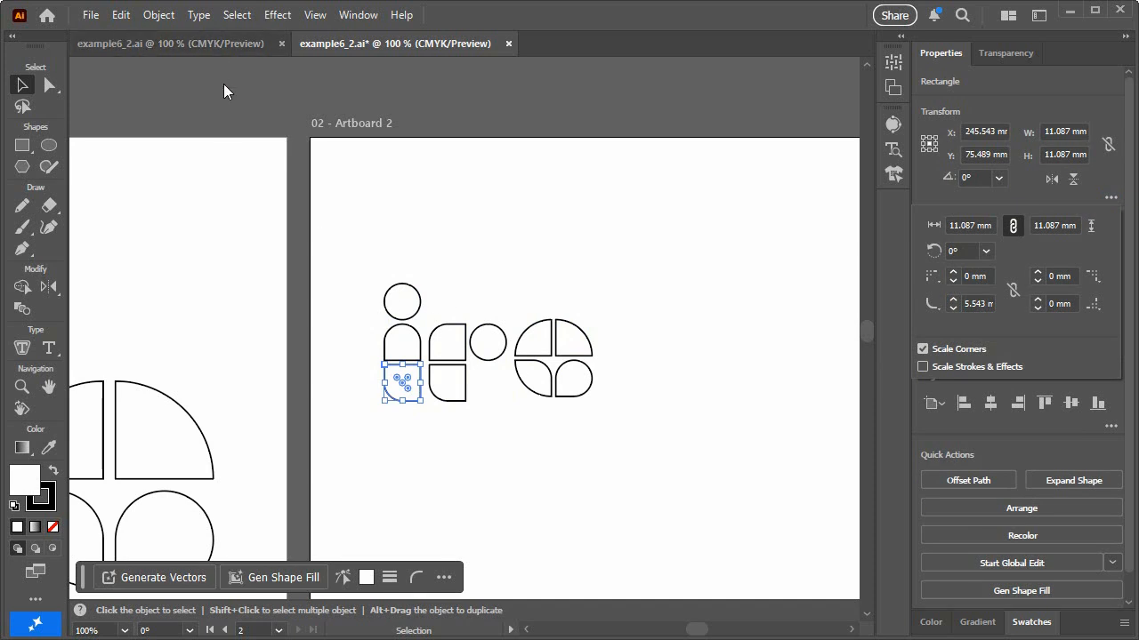
Step: Give all letter shapes on Artboard 2 a solid black fill and remove their stroke
{"action": "left_click", "coordinate": [21, 86]}
{"action": "left_click_drag", "start_coordinate": [384, 267], "coordinate": [717, 449]}
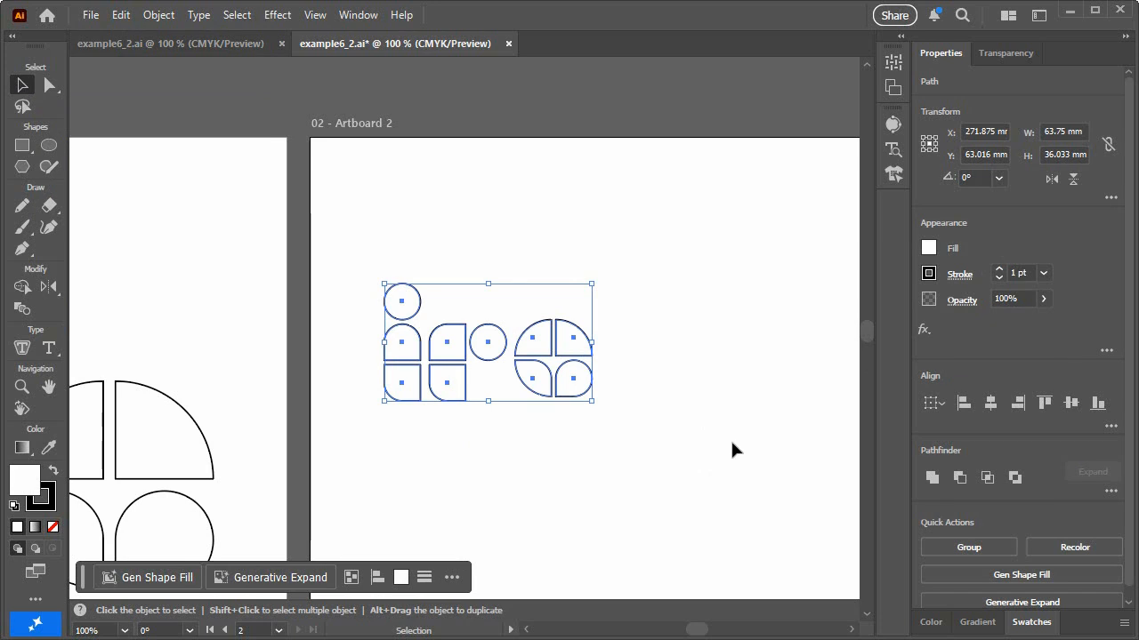
{"action": "left_click", "coordinate": [53, 472]}
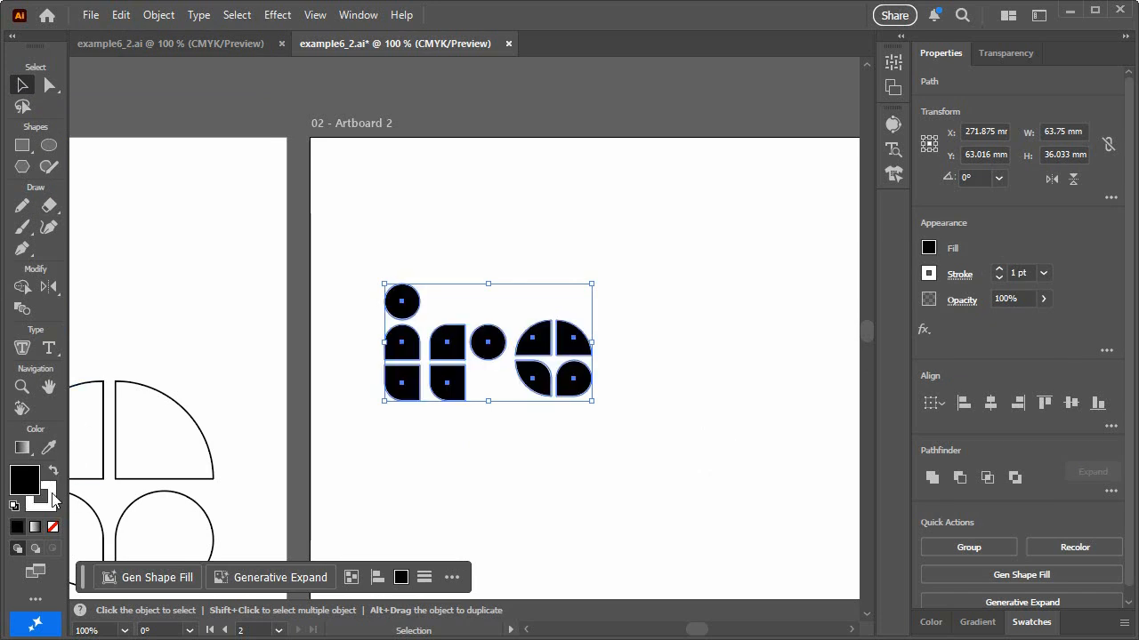
{"action": "left_click", "coordinate": [52, 526]}
{"action": "left_click", "coordinate": [551, 458]}
Step: Fill the letter shapes above the bottom row on Artboard 2 with the light gray swatch, without a stroke
{"action": "key", "text": "space"}
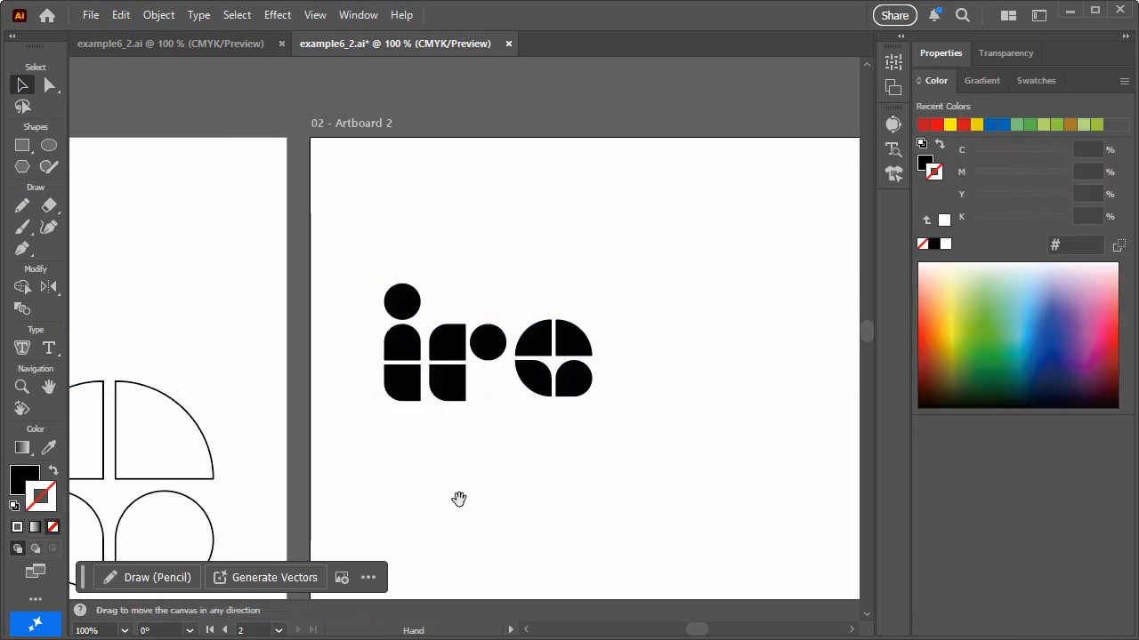
{"action": "left_click_drag", "start_coordinate": [460, 498], "coordinate": [840, 276]}
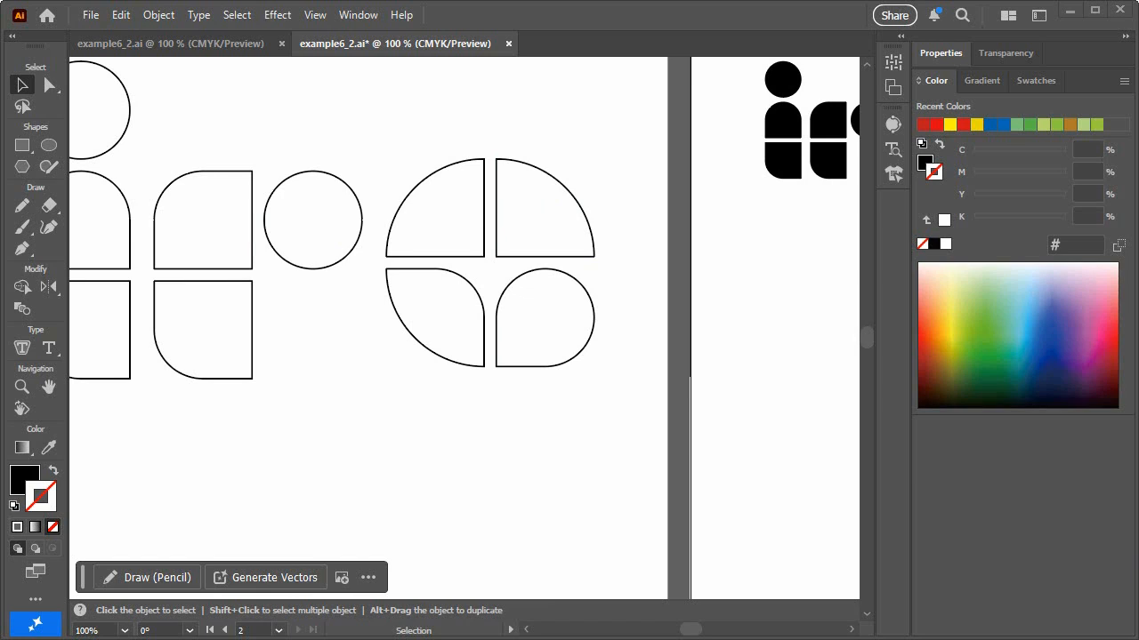
{"action": "left_click_drag", "start_coordinate": [747, 325], "coordinate": [417, 477]}
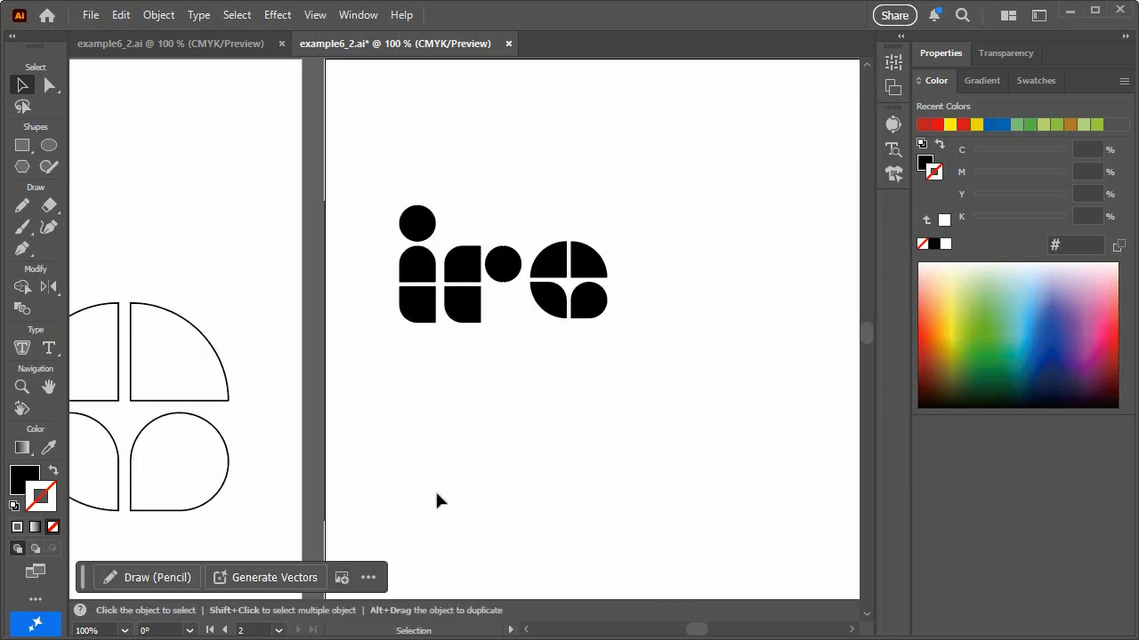
{"action": "left_click", "coordinate": [1029, 79]}
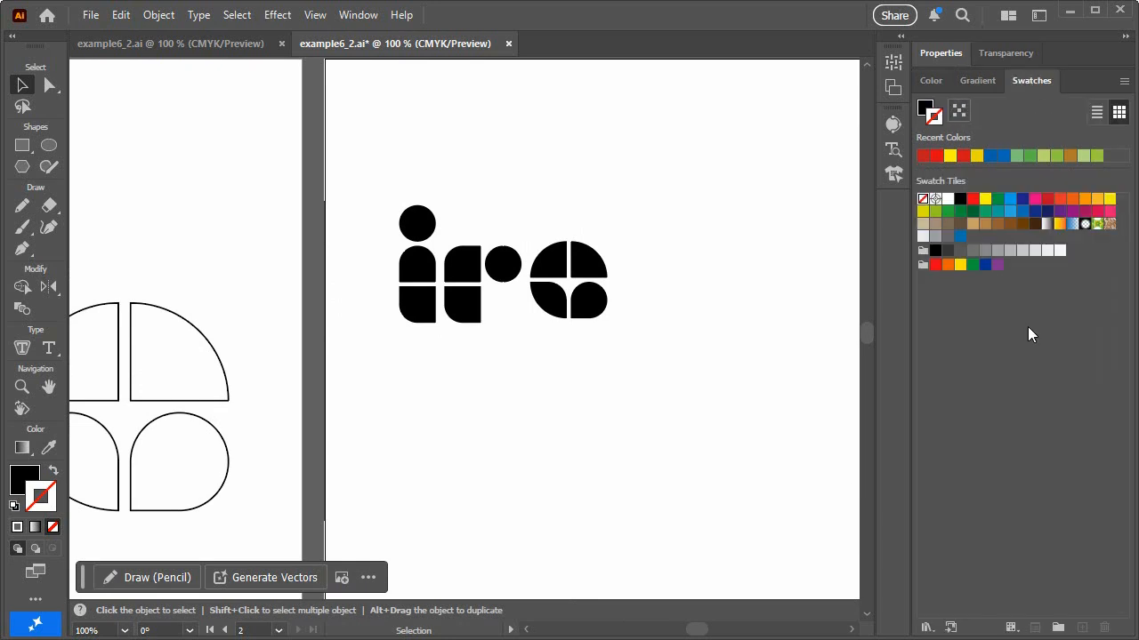
{"action": "left_click_drag", "start_coordinate": [389, 185], "coordinate": [644, 267]}
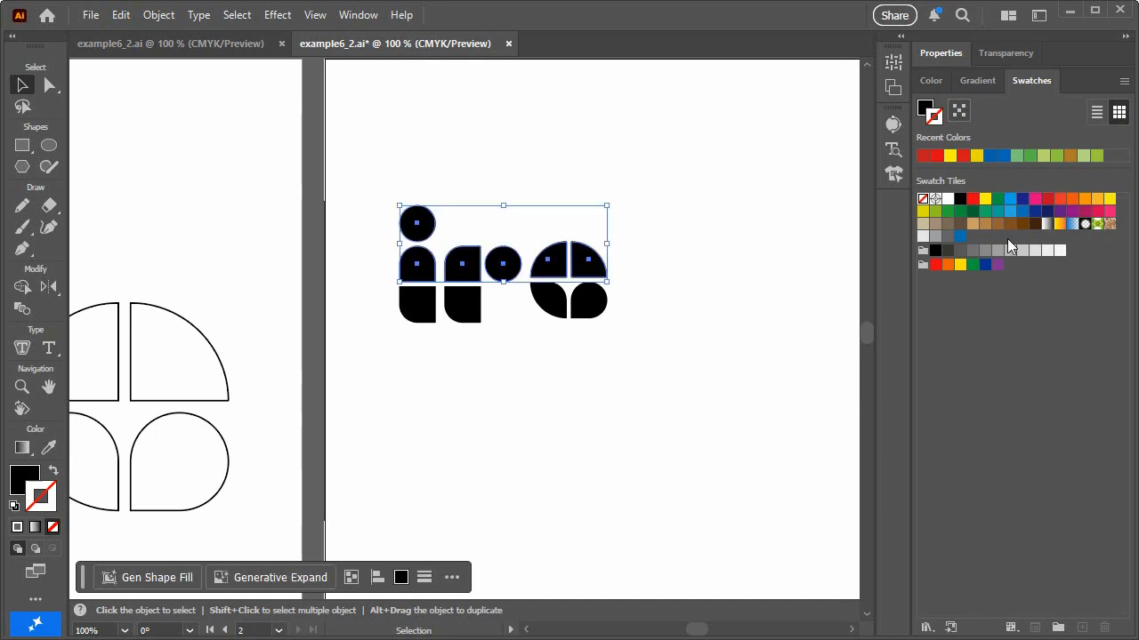
{"action": "left_click", "coordinate": [923, 236]}
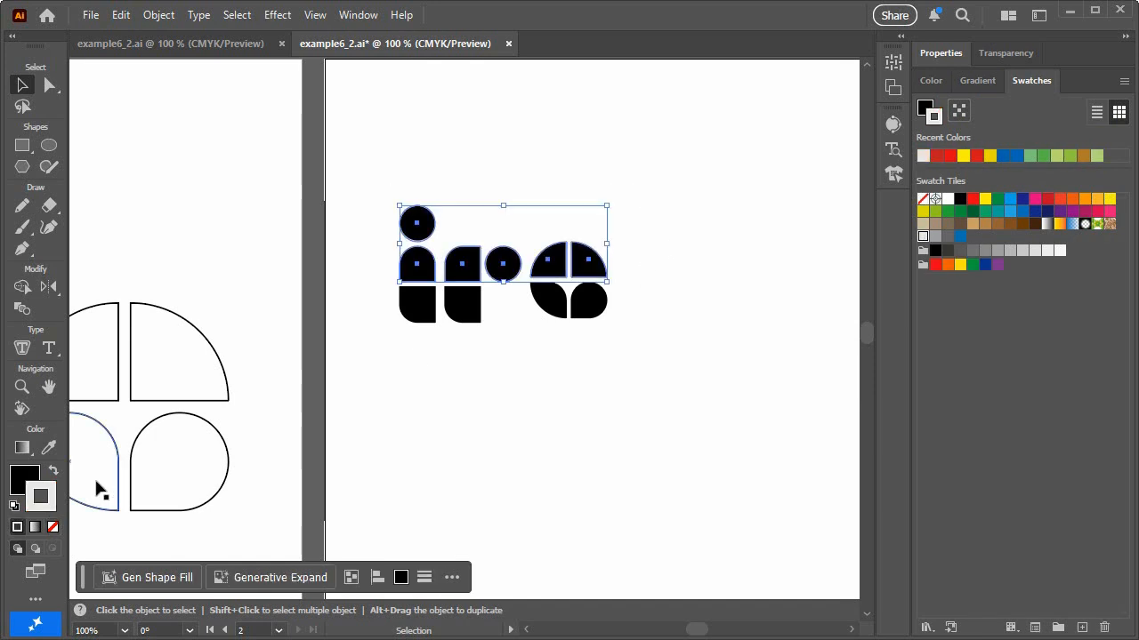
{"action": "left_click", "coordinate": [54, 471]}
{"action": "left_click", "coordinate": [52, 527]}
Step: Fill the four bottom-row letter shapes on Artboard 2 with the blue swatch
{"action": "left_click", "coordinate": [25, 480]}
{"action": "left_click_drag", "start_coordinate": [409, 343], "coordinate": [368, 295]}
{"action": "left_click", "coordinate": [1032, 80]}
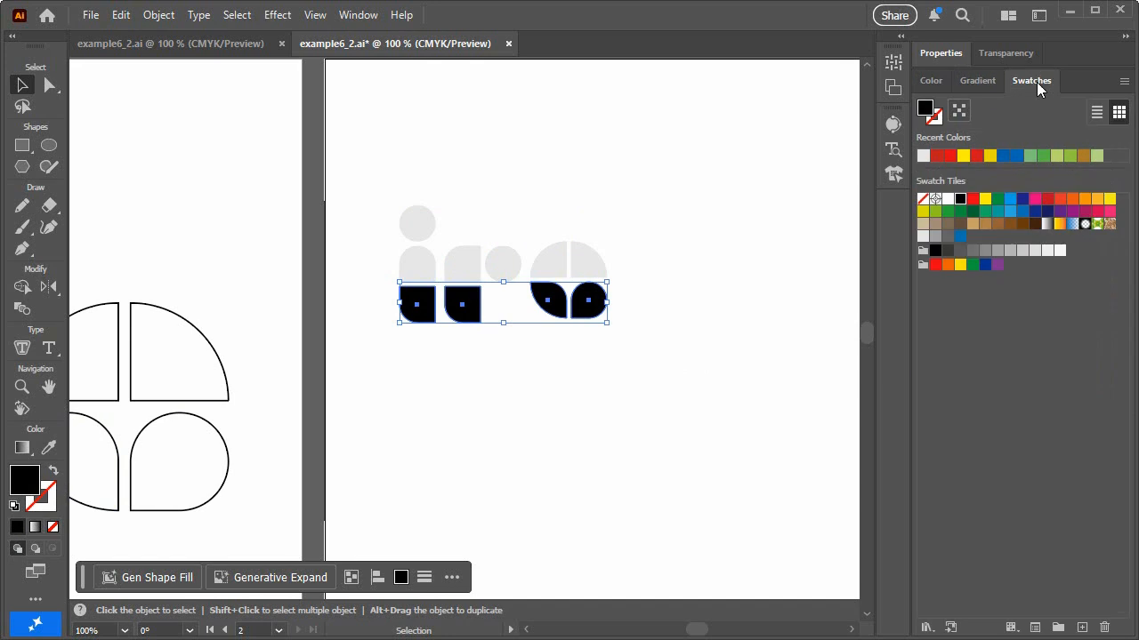
{"action": "left_click", "coordinate": [960, 235]}
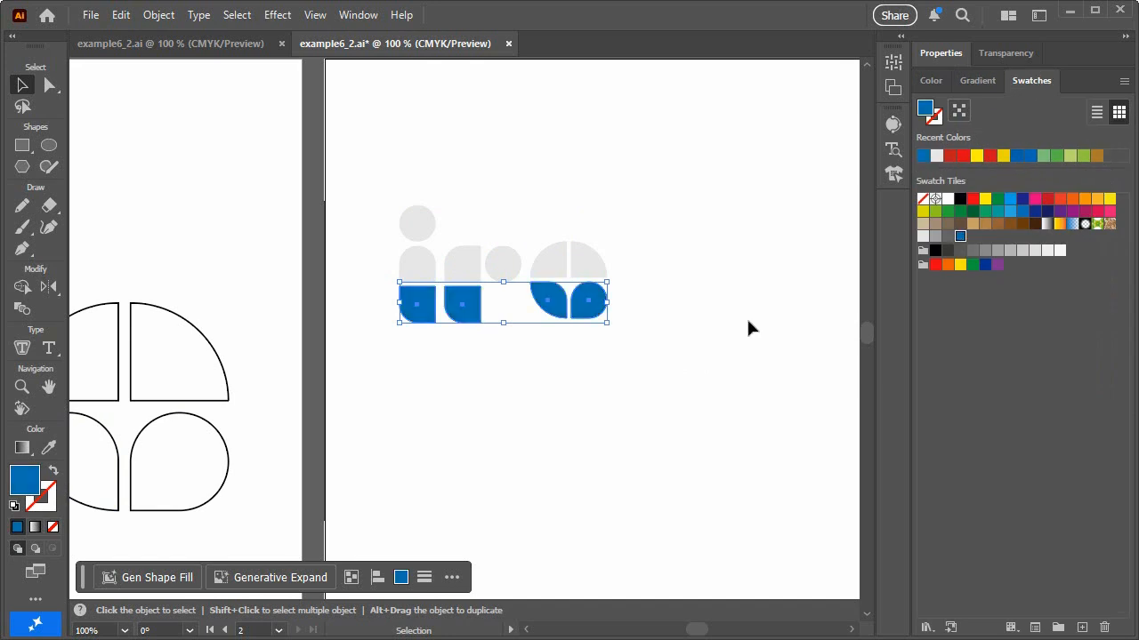
{"action": "left_click", "coordinate": [628, 400]}
Step: Duplicate the coloured logo directly below itself and fill the copy's bottom-row shapes with the medium gray swatch
{"action": "left_click_drag", "start_coordinate": [366, 173], "coordinate": [582, 469]}
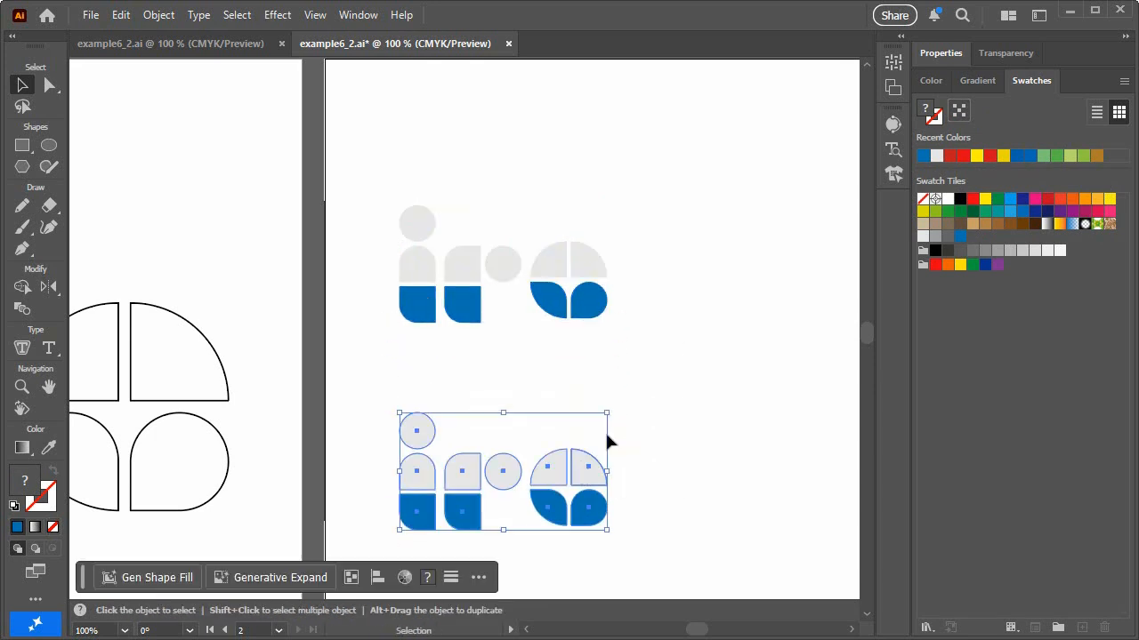
{"action": "left_click_drag", "start_coordinate": [652, 543], "coordinate": [389, 519]}
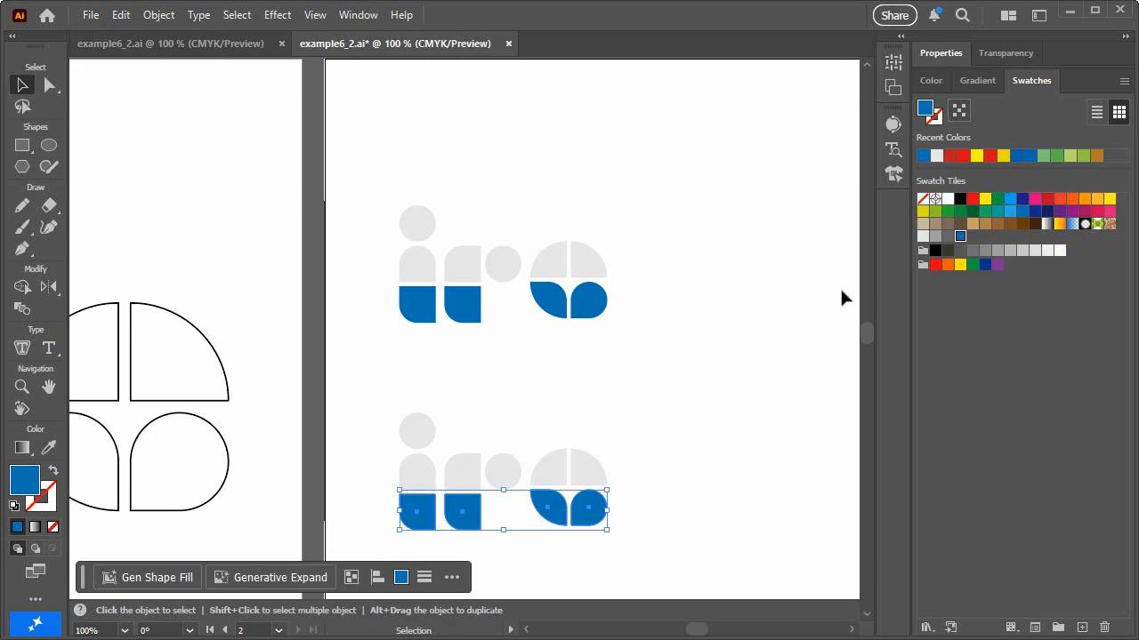
{"action": "left_click", "coordinate": [935, 237]}
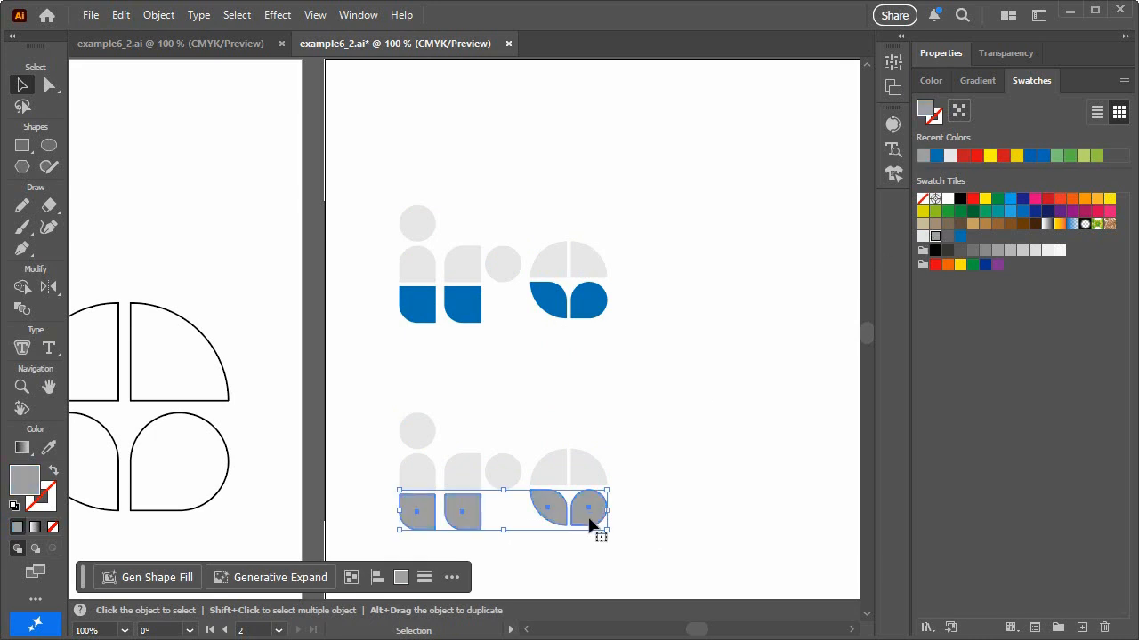
{"action": "left_click", "coordinate": [681, 544]}
{"action": "left_click_drag", "start_coordinate": [345, 416], "coordinate": [344, 412]}
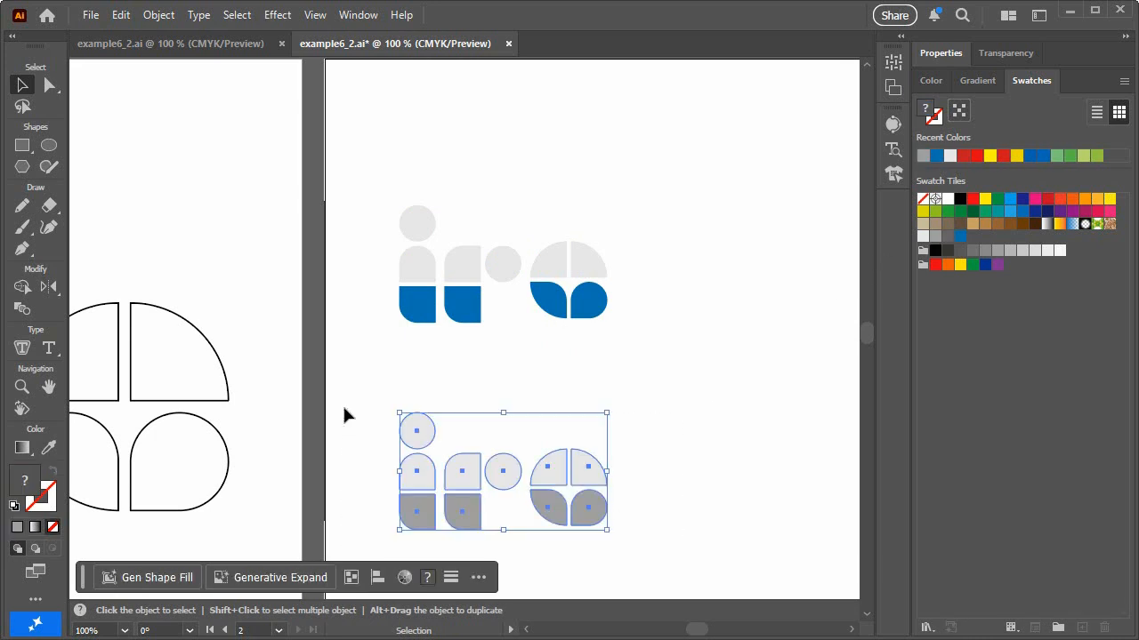
{"action": "key", "text": "ctrl+minus"}
{"action": "left_click", "coordinate": [599, 225]}
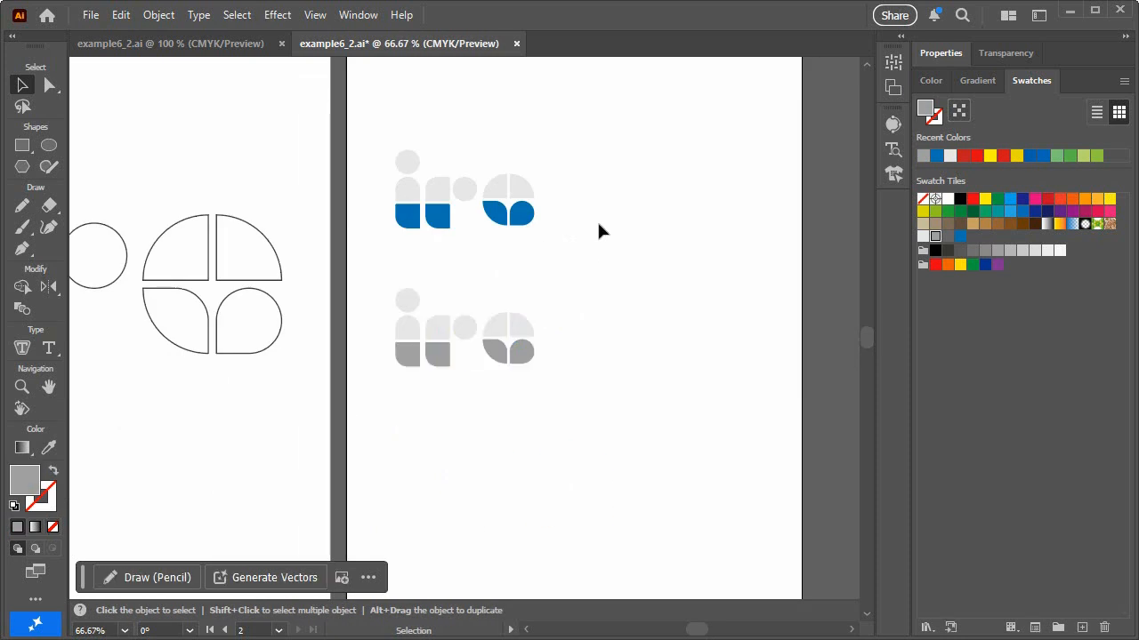
{"action": "left_click_drag", "start_coordinate": [381, 113], "coordinate": [375, 104]}
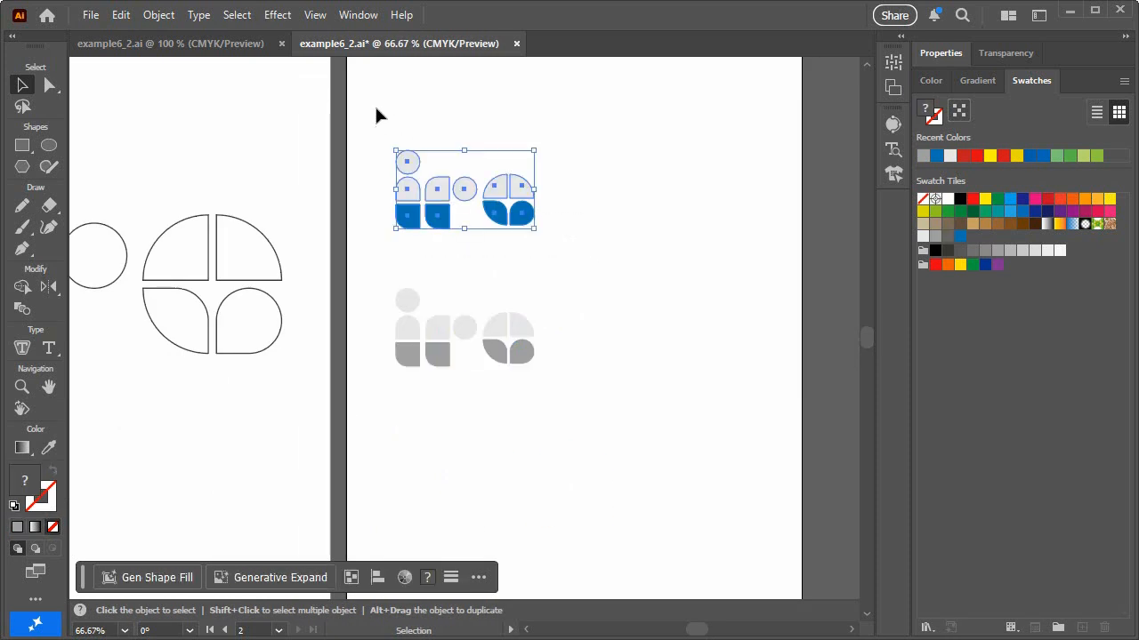
{"action": "key", "text": "a"}
{"action": "key", "text": "v"}
{"action": "left_click_drag", "start_coordinate": [582, 449], "coordinate": [363, 272]}
{"action": "key", "text": "a"}
{"action": "key", "text": "v"}
{"action": "left_click", "coordinate": [586, 294]}
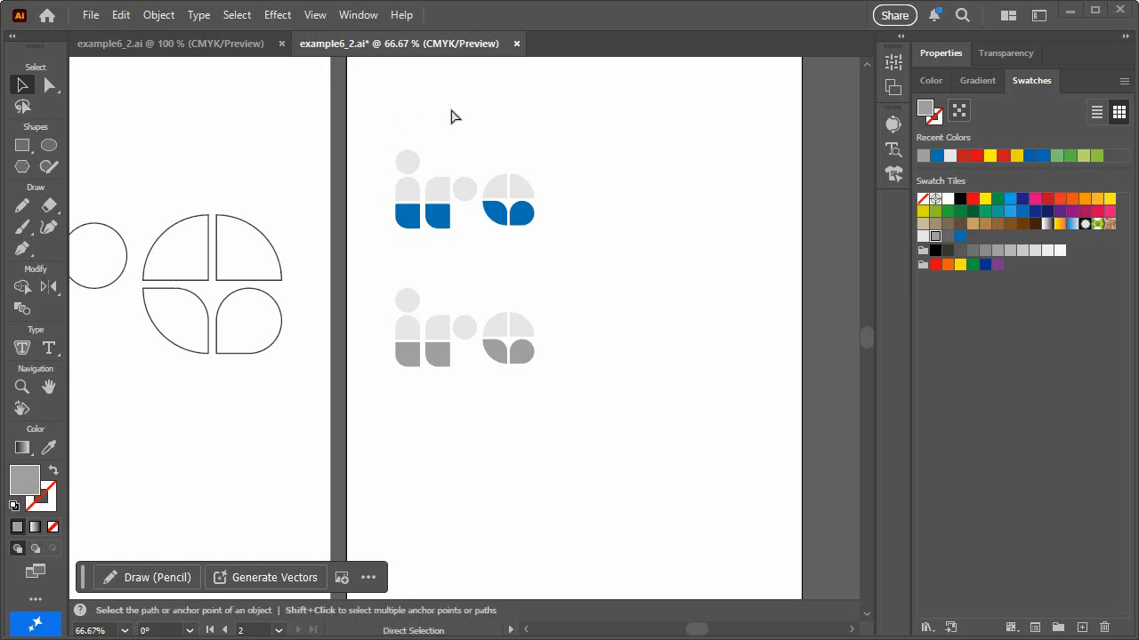
Step: Save the logo document and close both open example6_2.ai files
{"action": "key", "text": "ctrl+s"}
{"action": "left_click", "coordinate": [512, 44]}
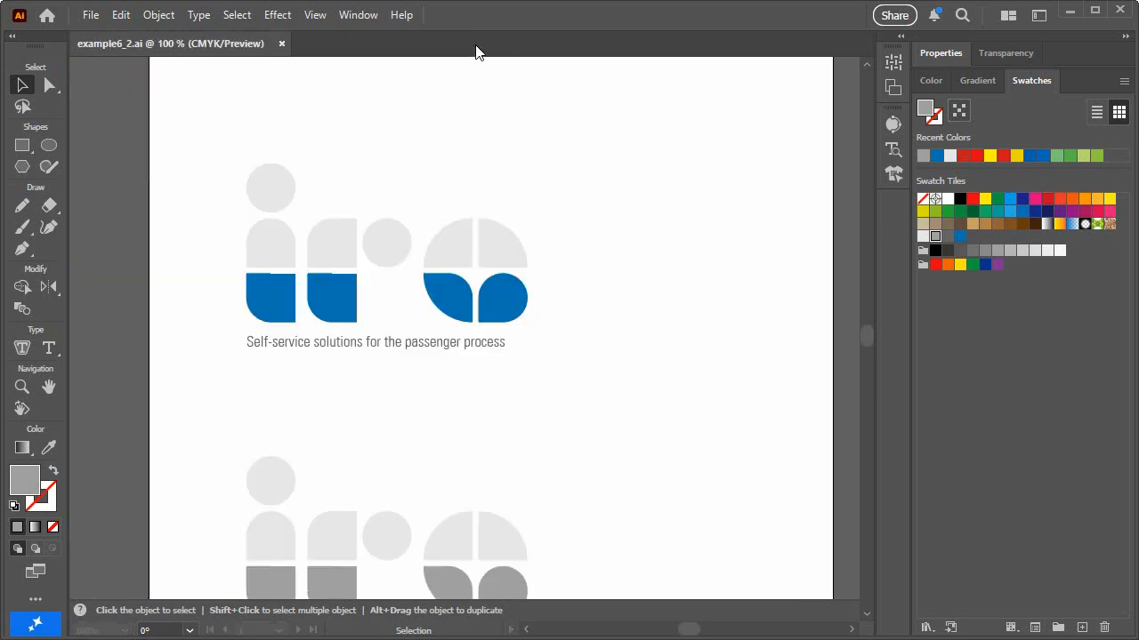
{"action": "left_click", "coordinate": [281, 44]}
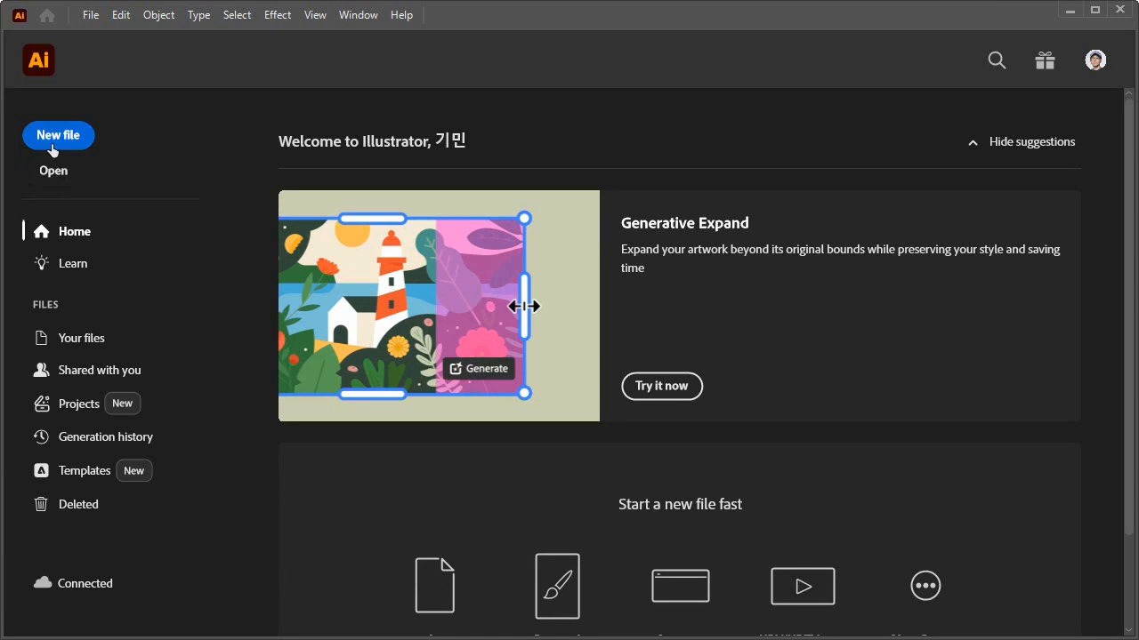
Step: Create a new portrait A4 document, 210 × 297 mm in CMYK, named example
{"action": "key", "text": "ctrl+n"}
{"action": "left_click_drag", "start_coordinate": [850, 129], "coordinate": [742, 129]}
{"action": "type", "text": "example"}
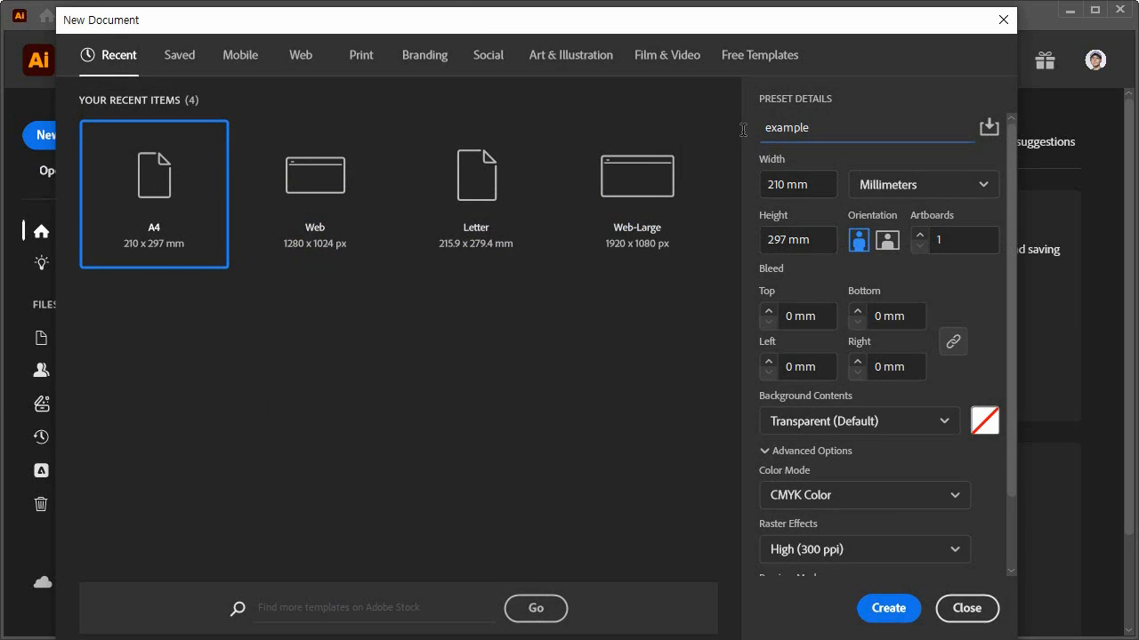
{"action": "key", "text": "Return"}
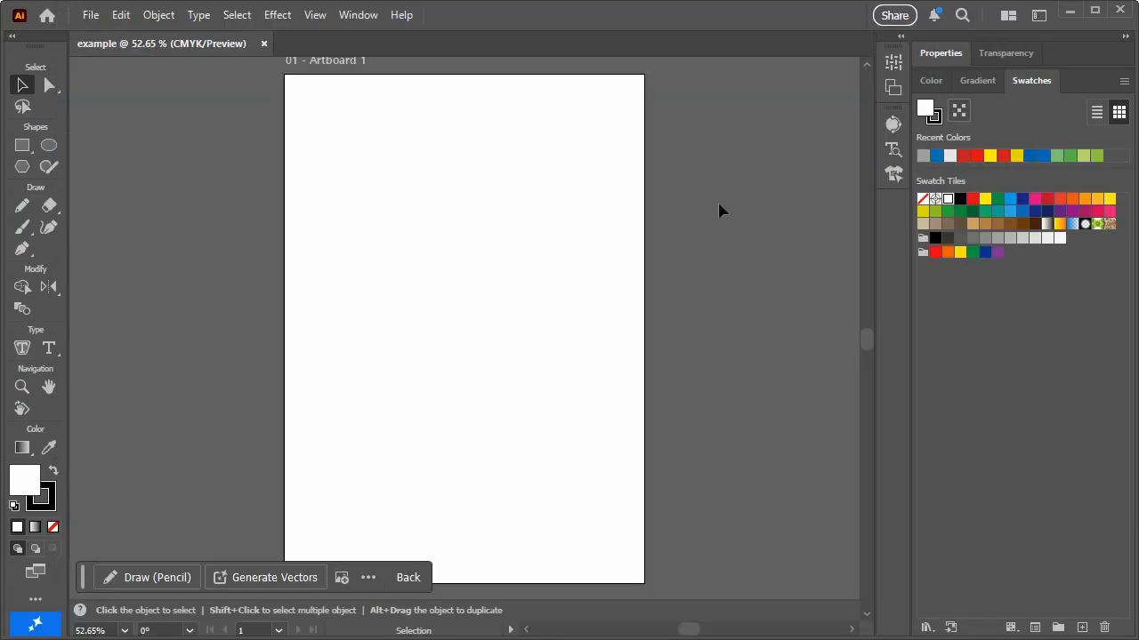
Step: Place a horizontal "Lorem ipsum" point text in 12 pt Myriad Pro Regular in the upper-left area of the artboard
{"action": "left_click", "coordinate": [53, 349]}
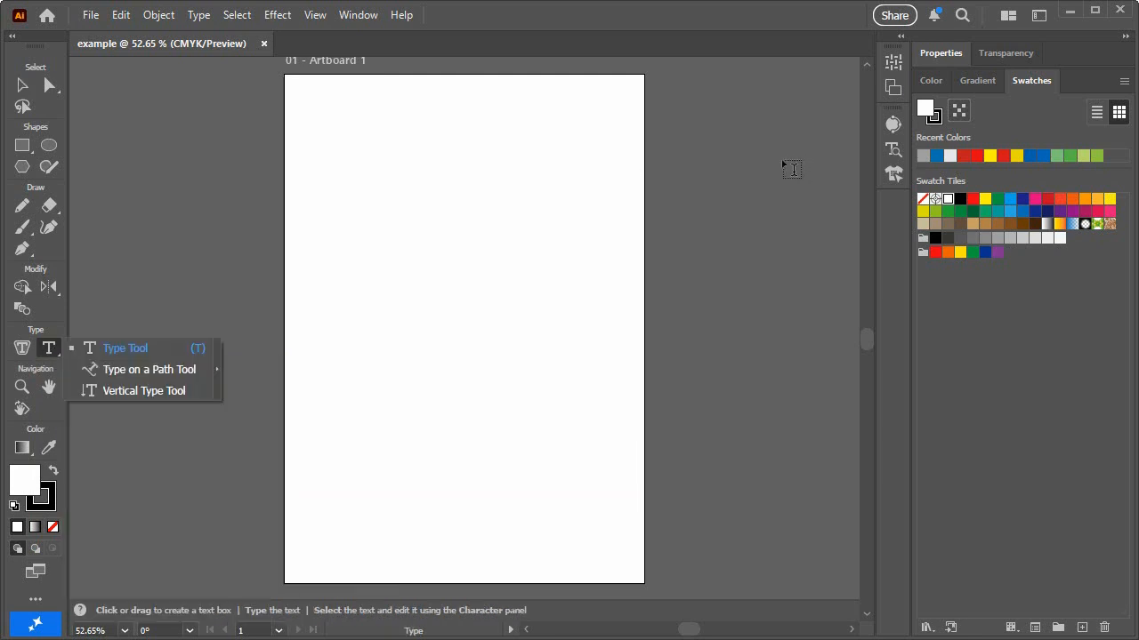
{"action": "left_click", "coordinate": [942, 53]}
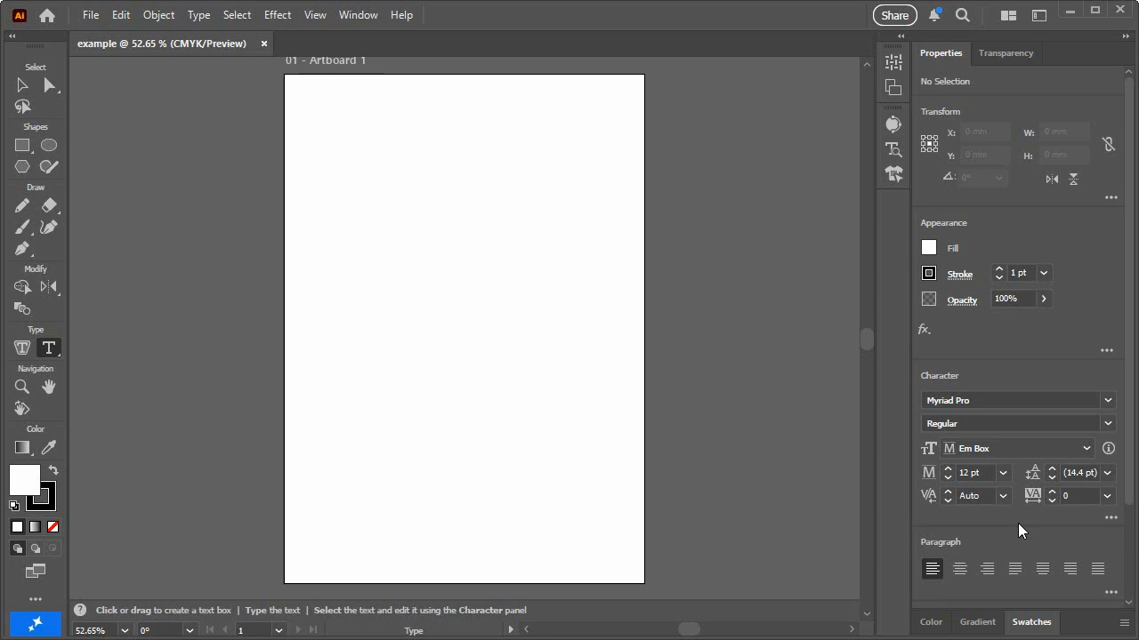
{"action": "left_click", "coordinate": [326, 162]}
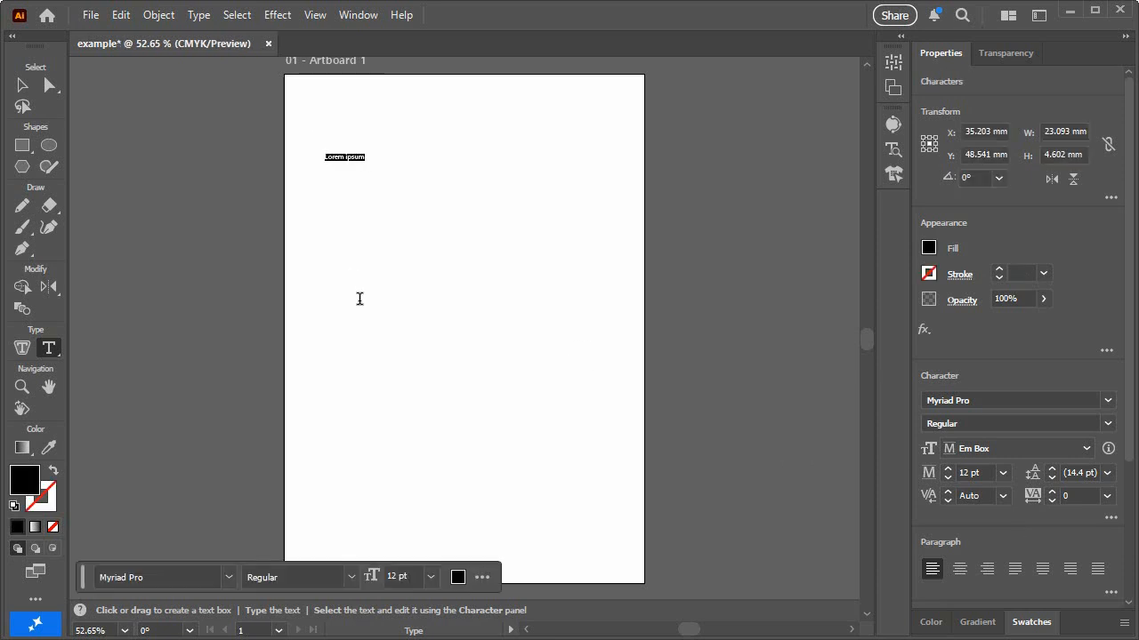
{"action": "left_click", "coordinate": [22, 386]}
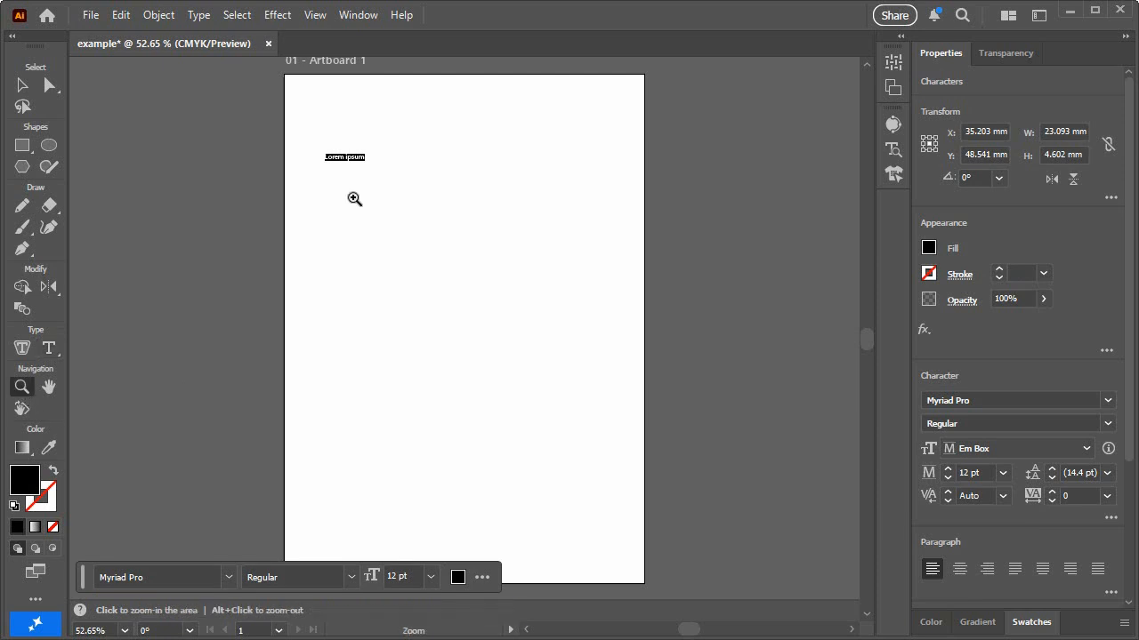
{"action": "left_click", "coordinate": [353, 175]}
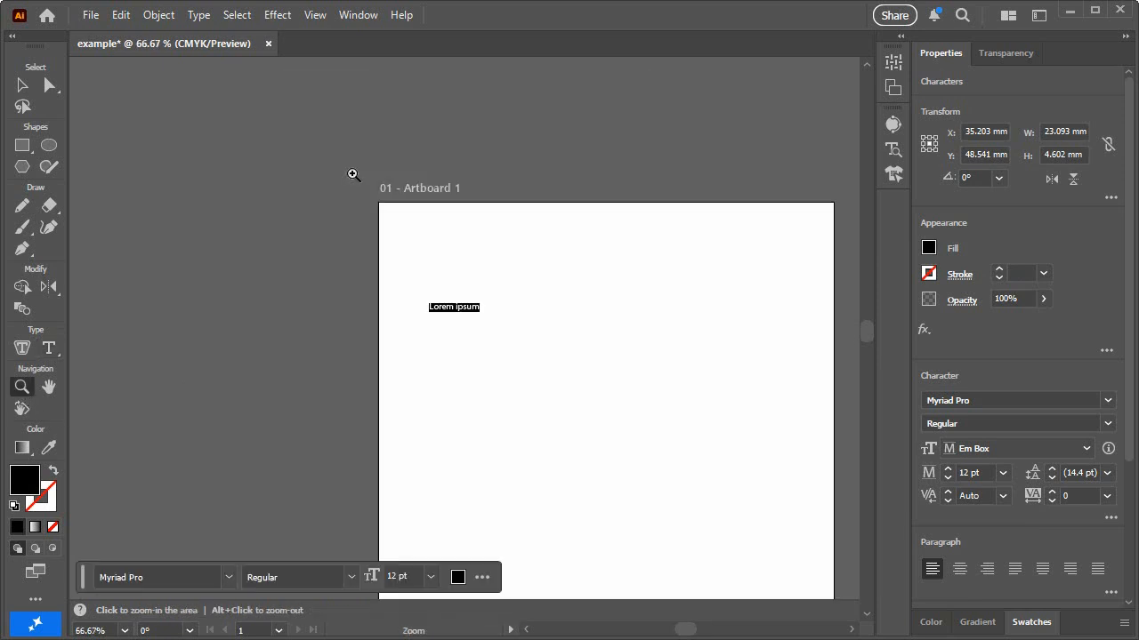
{"action": "left_click", "coordinate": [472, 375]}
{"action": "left_click", "coordinate": [22, 84]}
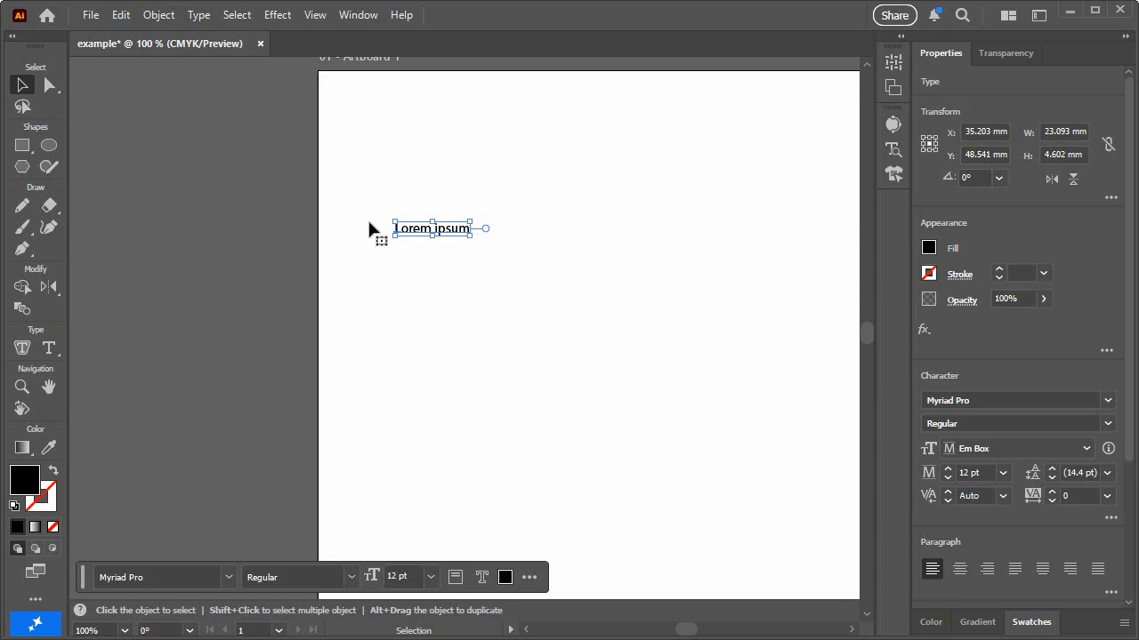
Step: Place a vertical "Lorem ipsum" text to the right of the horizontal text with the Vertical Type tool
{"action": "left_click", "coordinate": [50, 350]}
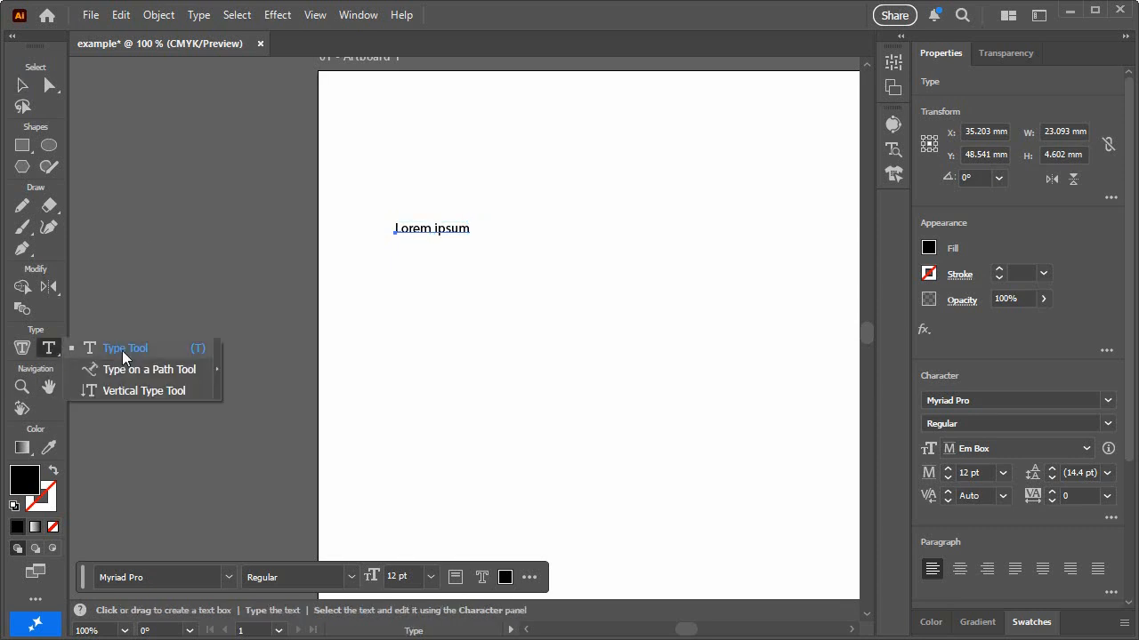
{"action": "left_click", "coordinate": [174, 391]}
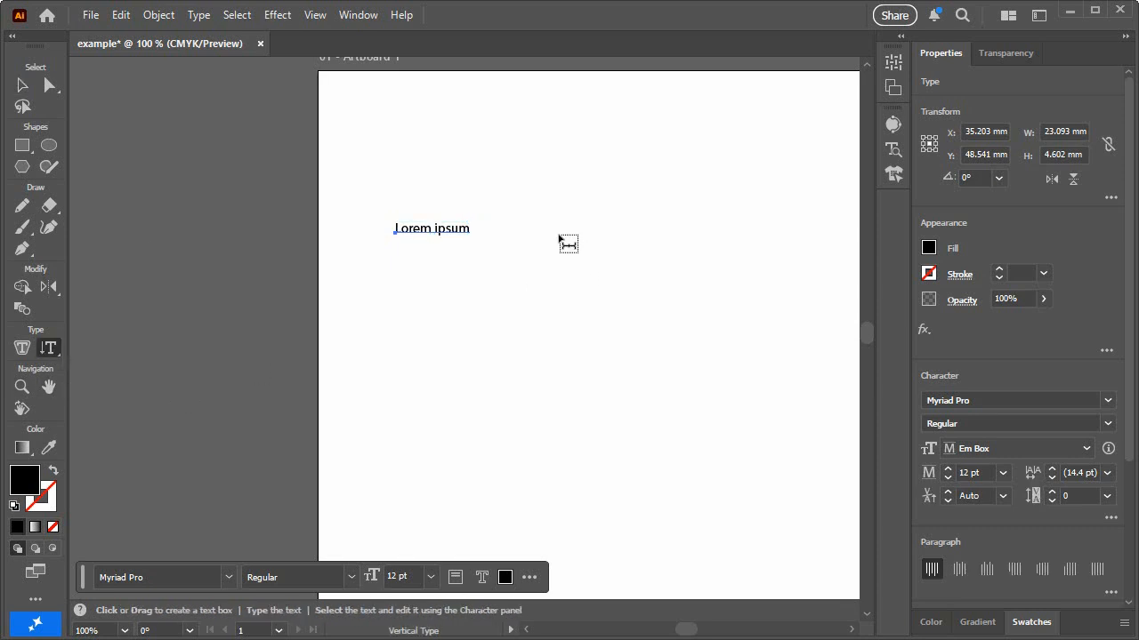
{"action": "left_click", "coordinate": [531, 228]}
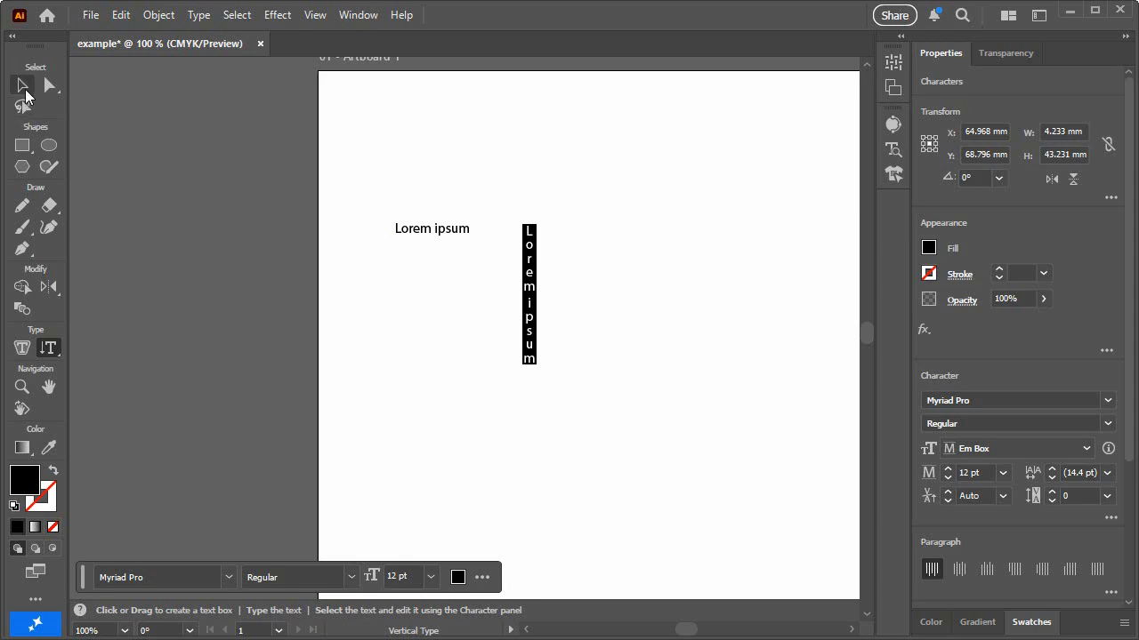
Step: Draw a circle about 54.9 mm in diameter beside the vertical text with the Ellipse tool
{"action": "left_click", "coordinate": [26, 174]}
{"action": "left_click", "coordinate": [48, 145]}
{"action": "left_click_drag", "start_coordinate": [601, 192], "coordinate": [745, 371]}
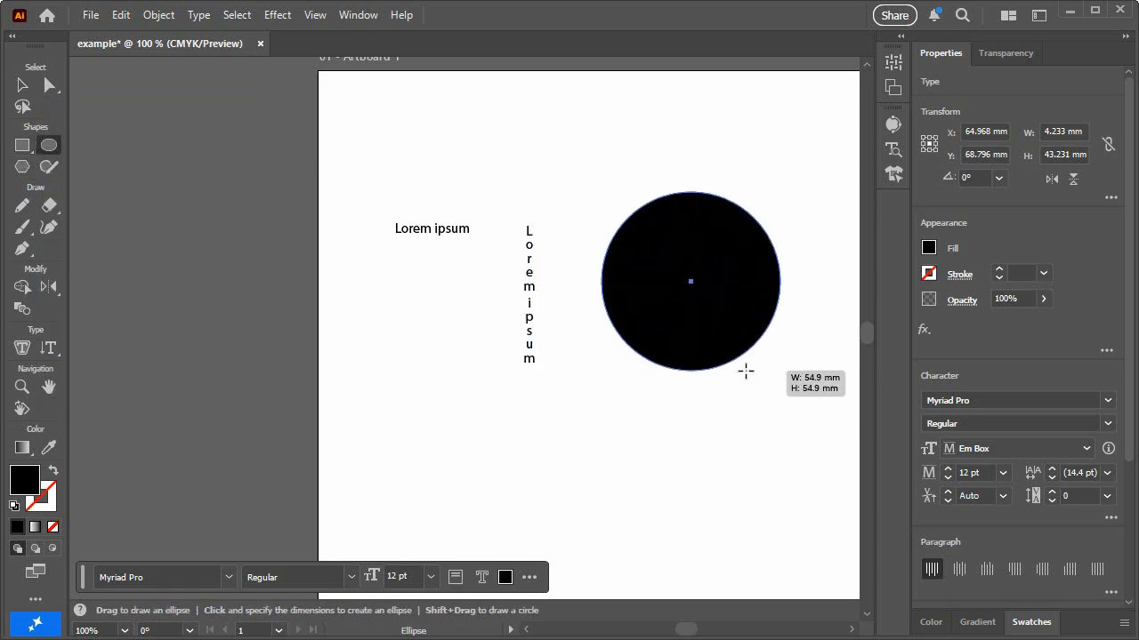
Step: Convert the circle into an area text frame filled with Lorem ipsum placeholder text using the horizontal Type tool
{"action": "left_click", "coordinate": [46, 353]}
{"action": "left_click", "coordinate": [116, 348]}
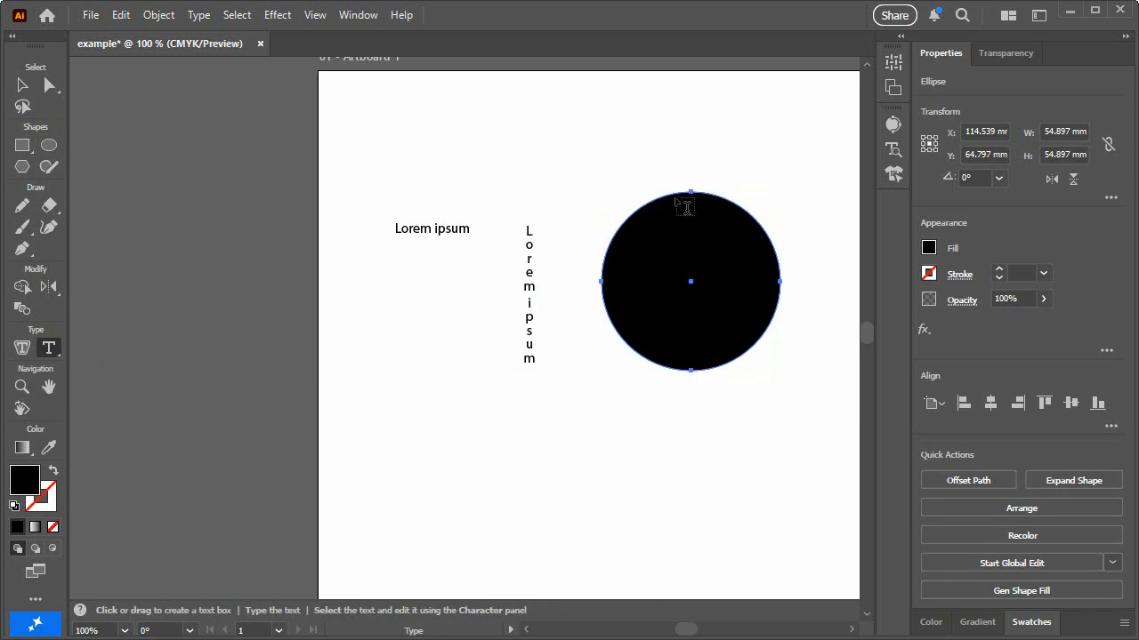
{"action": "left_click", "coordinate": [659, 213]}
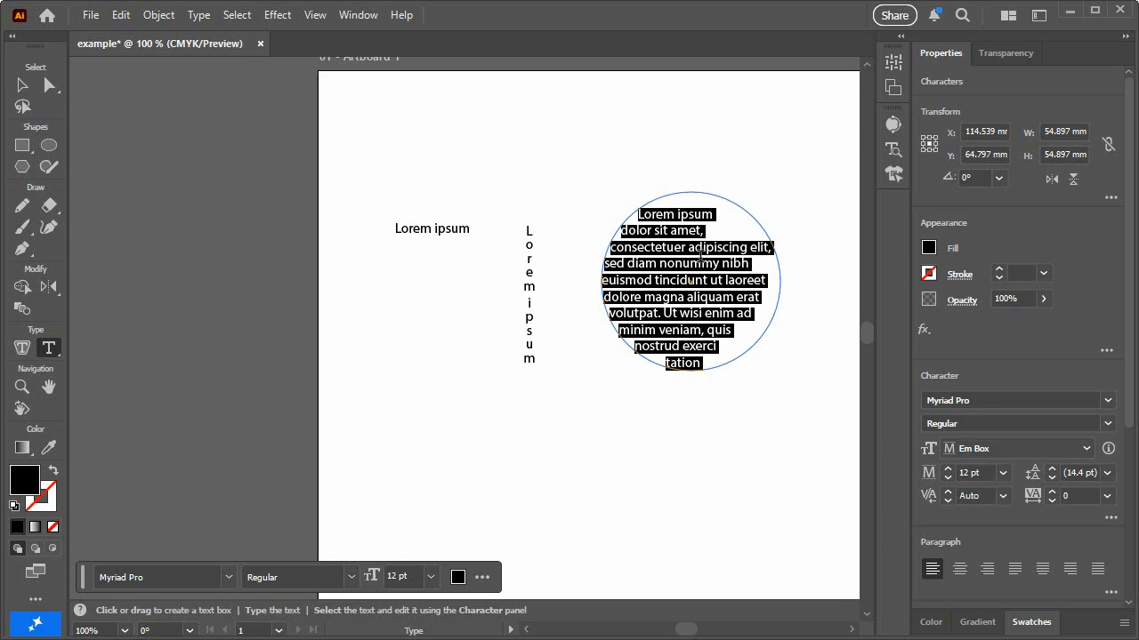
{"action": "left_click", "coordinate": [21, 86]}
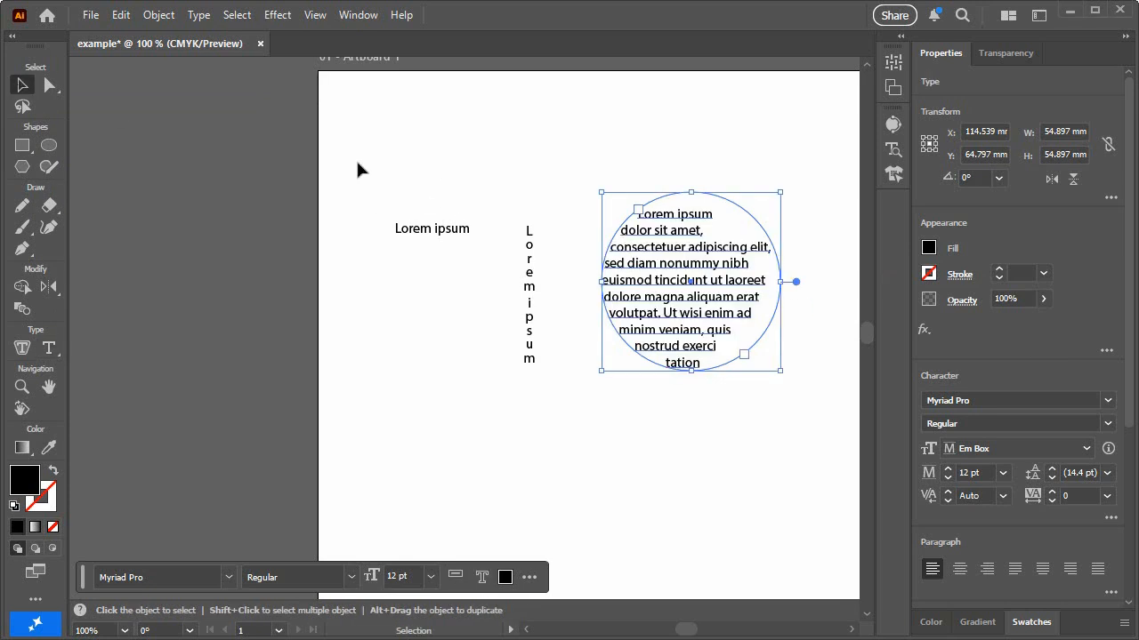
Step: Select all the text objects, show the Character panel and dock it beside the Properties panel
{"action": "key", "text": "ctrl+a"}
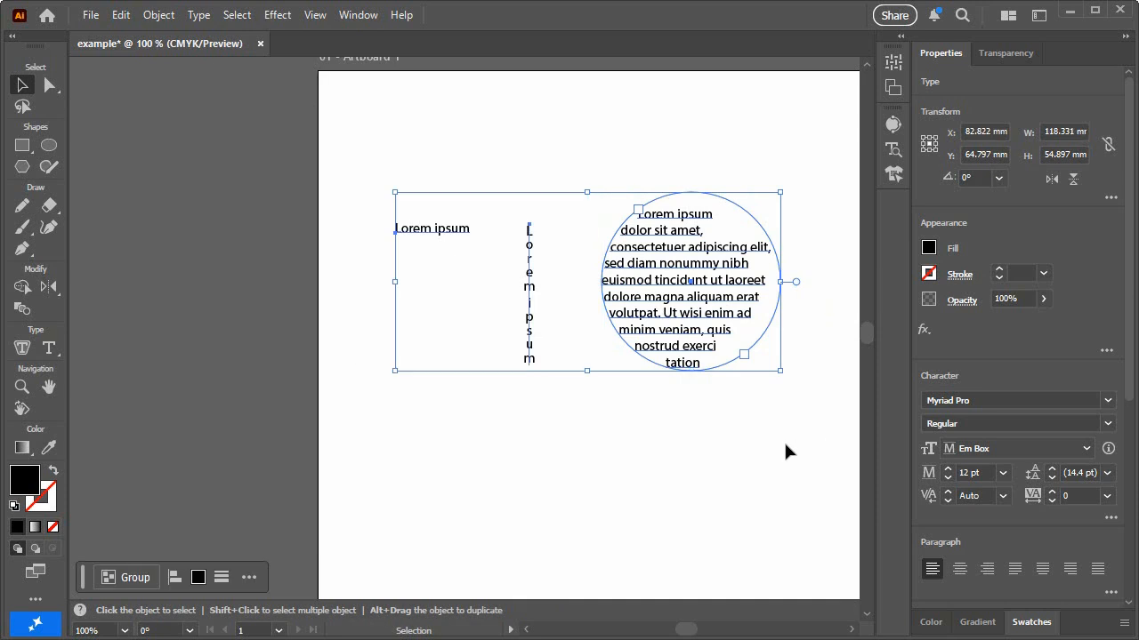
{"action": "left_click", "coordinate": [353, 16]}
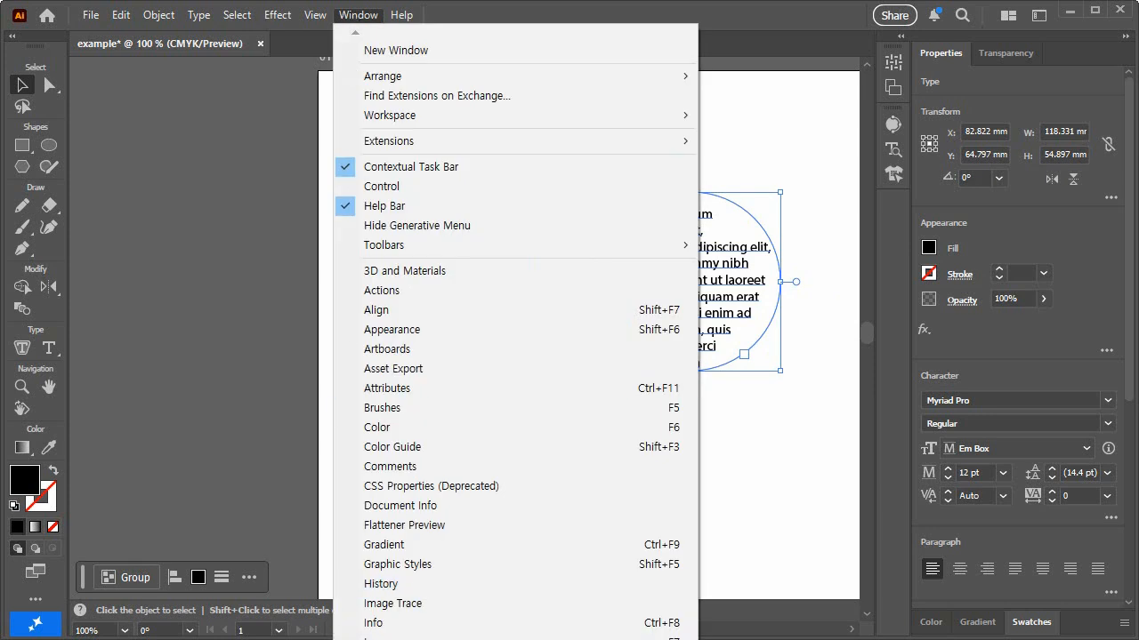
{"action": "scroll", "coordinate": [516, 338], "scroll_direction": "down", "scroll_amount": 5}
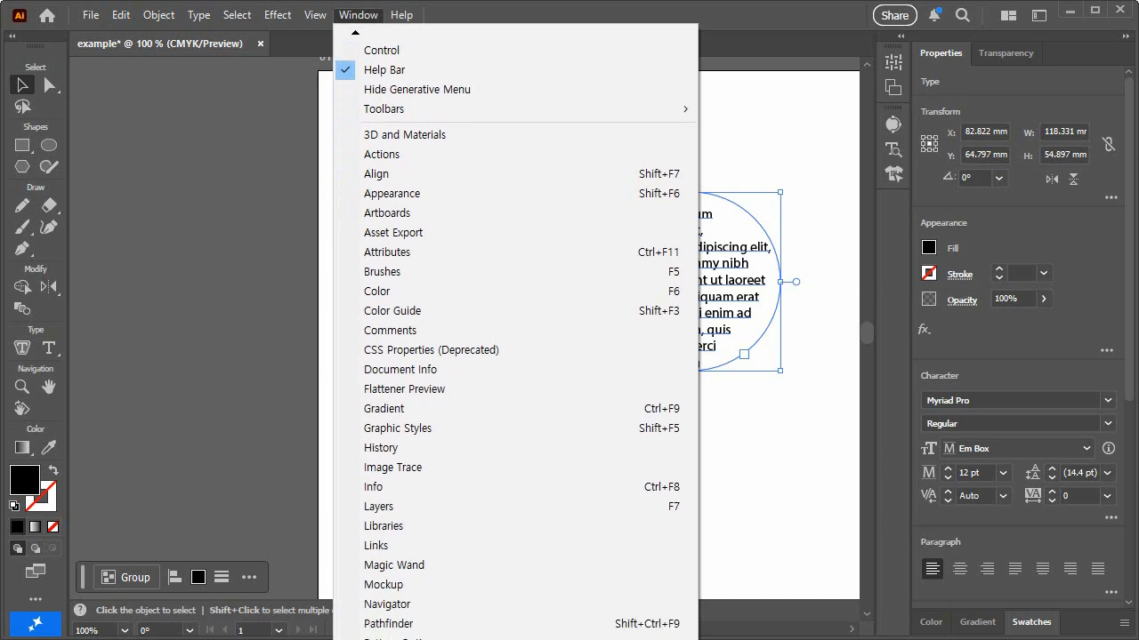
{"action": "scroll", "coordinate": [516, 338], "scroll_direction": "down", "scroll_amount": 1}
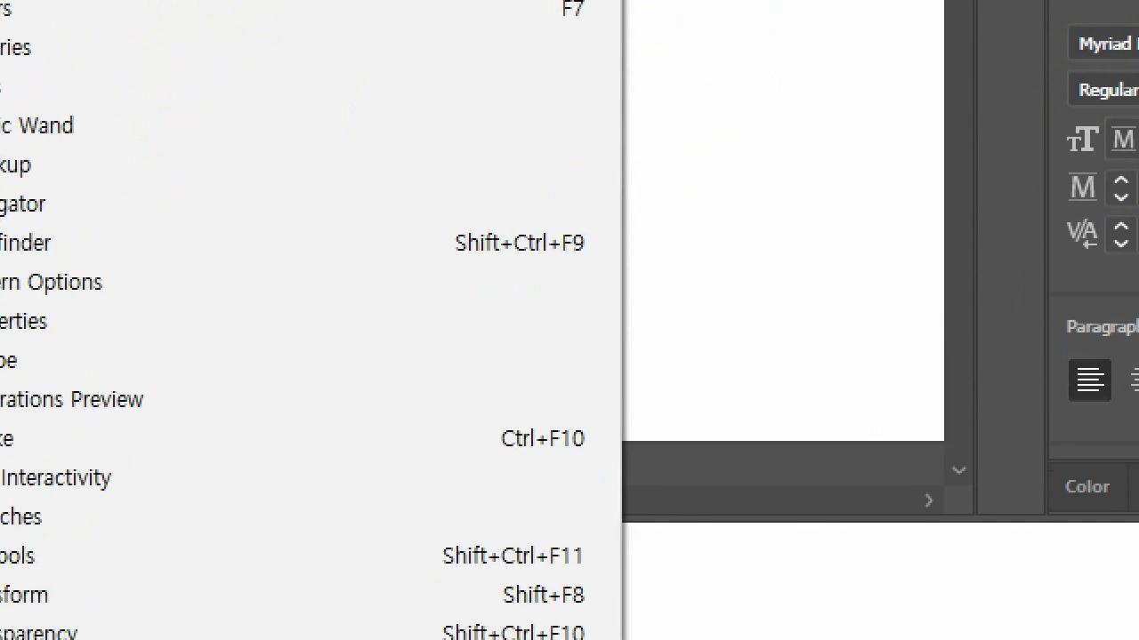
{"action": "mouse_move", "coordinate": [417, 488]}
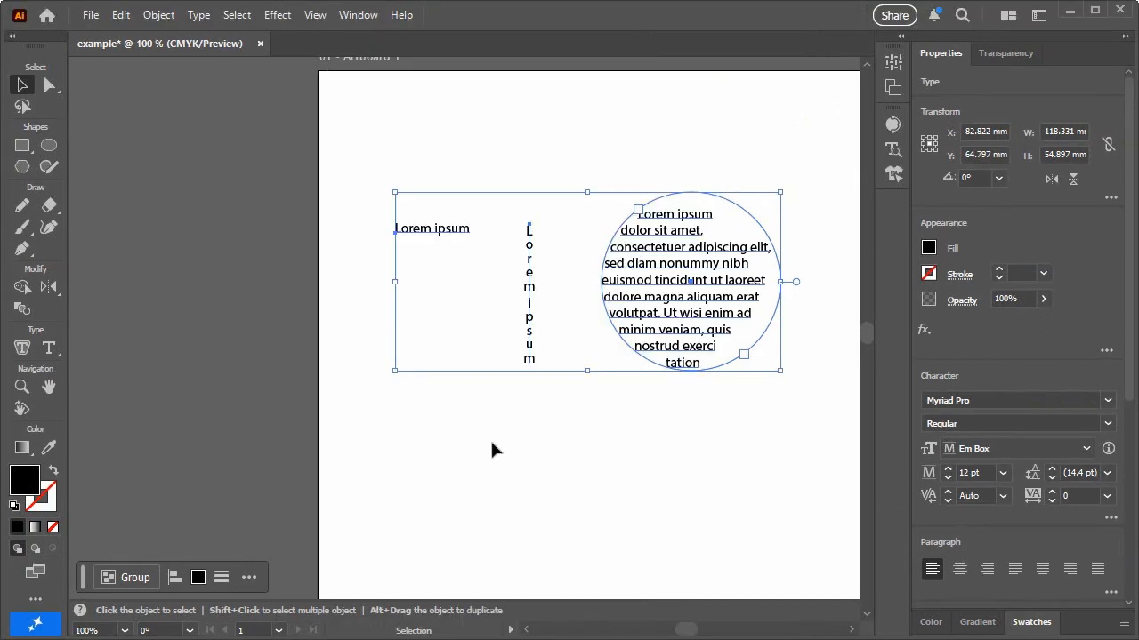
{"action": "left_click", "coordinate": [344, 18]}
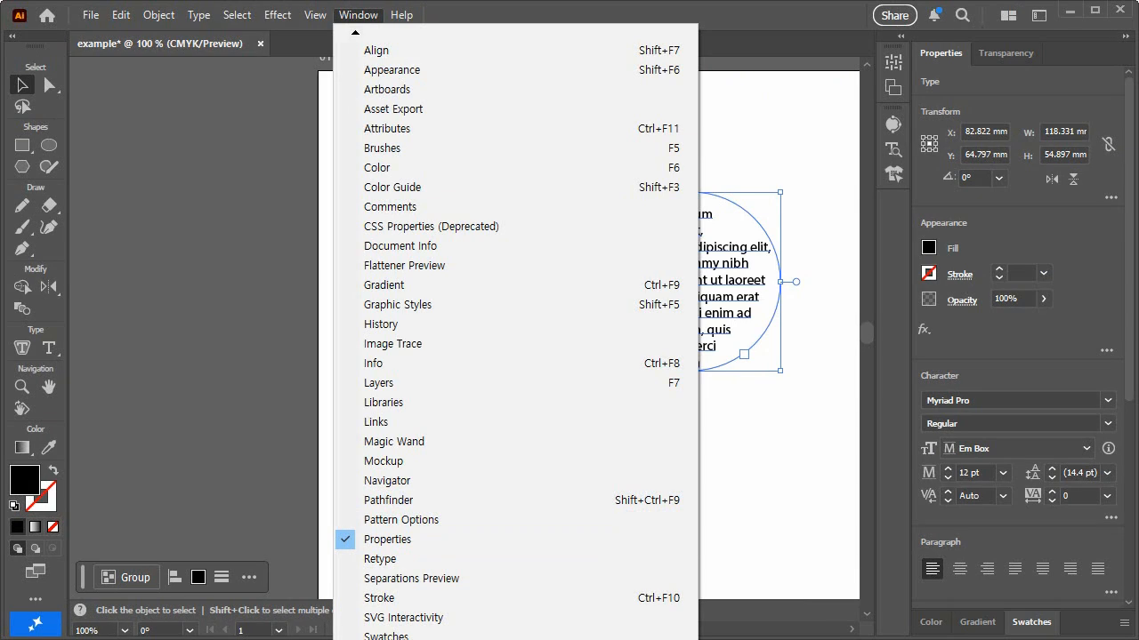
{"action": "left_click", "coordinate": [767, 631]}
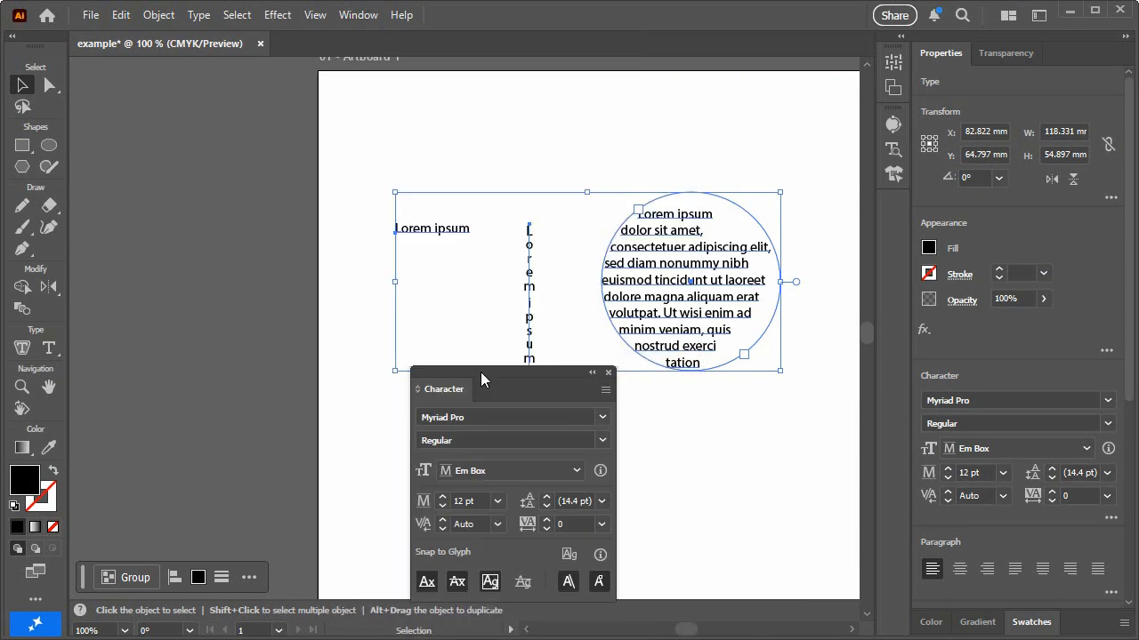
{"action": "left_click_drag", "start_coordinate": [489, 375], "coordinate": [915, 148]}
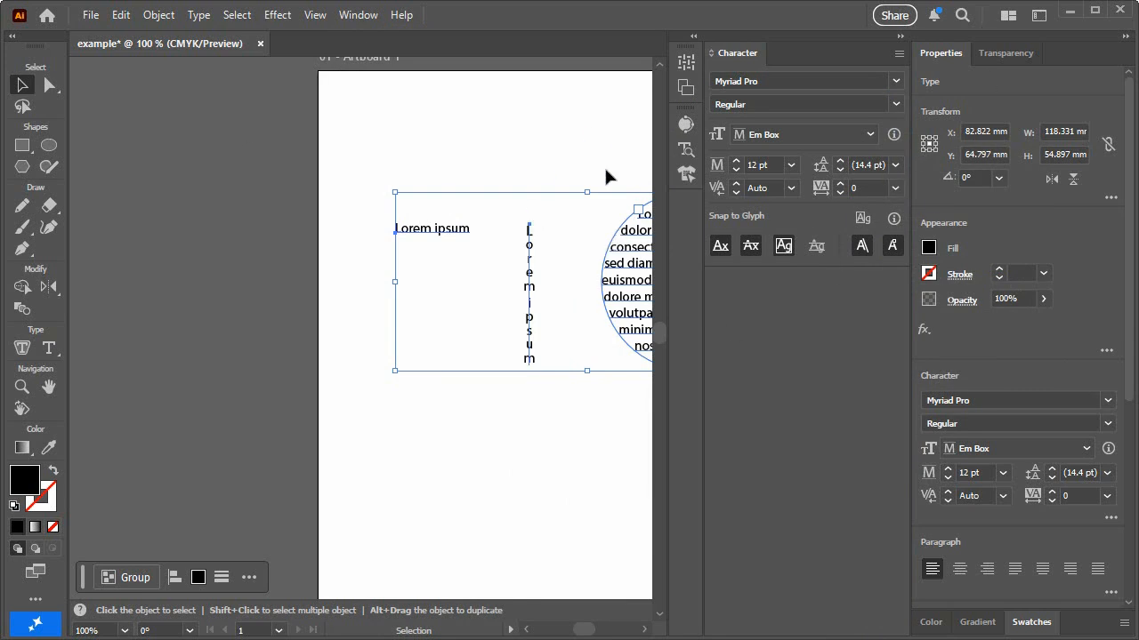
Step: Delete all text objects from the artboard and open the Character font family list with the Type tool active
{"action": "left_click", "coordinate": [446, 150]}
{"action": "left_click_drag", "start_coordinate": [444, 151], "coordinate": [267, 157]}
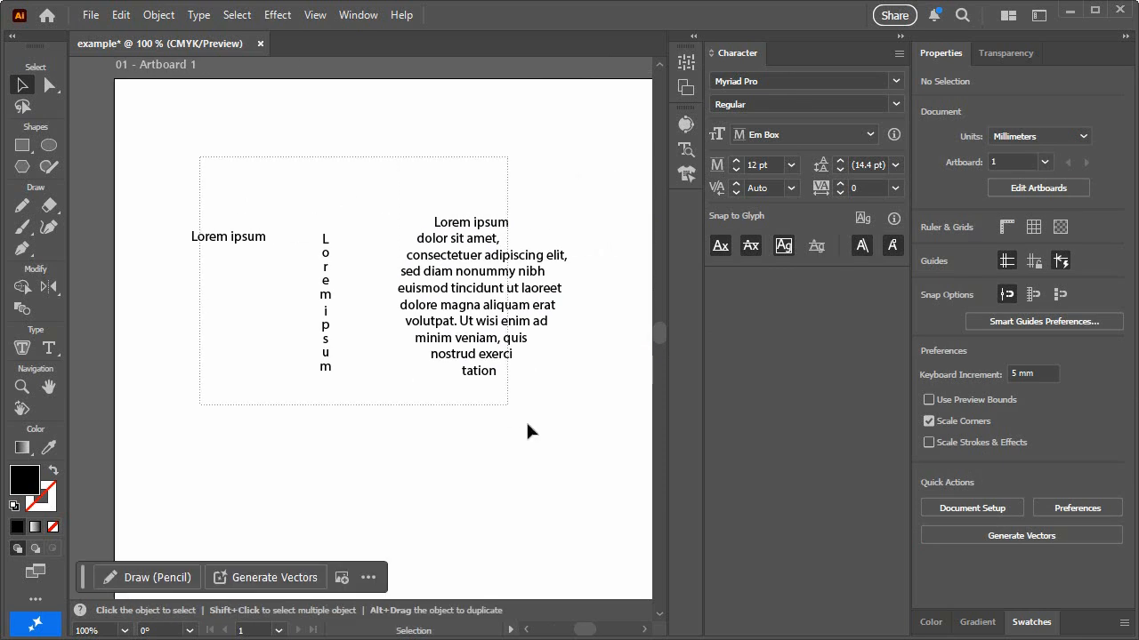
{"action": "key", "text": "ctrl+a"}
{"action": "key", "text": "Delete"}
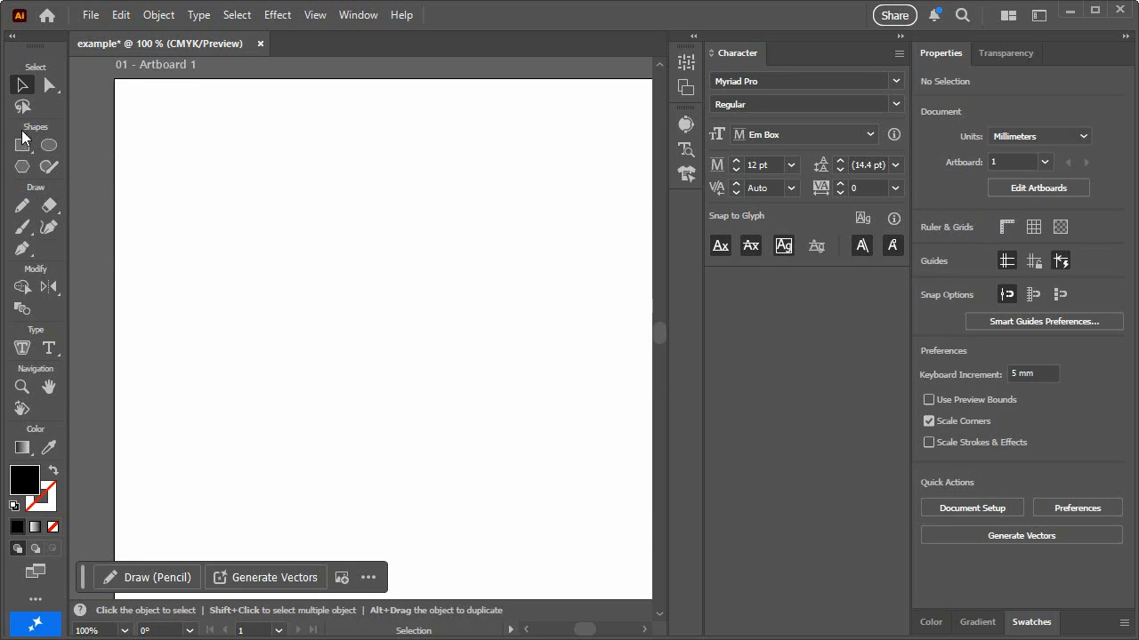
{"action": "left_click", "coordinate": [48, 348]}
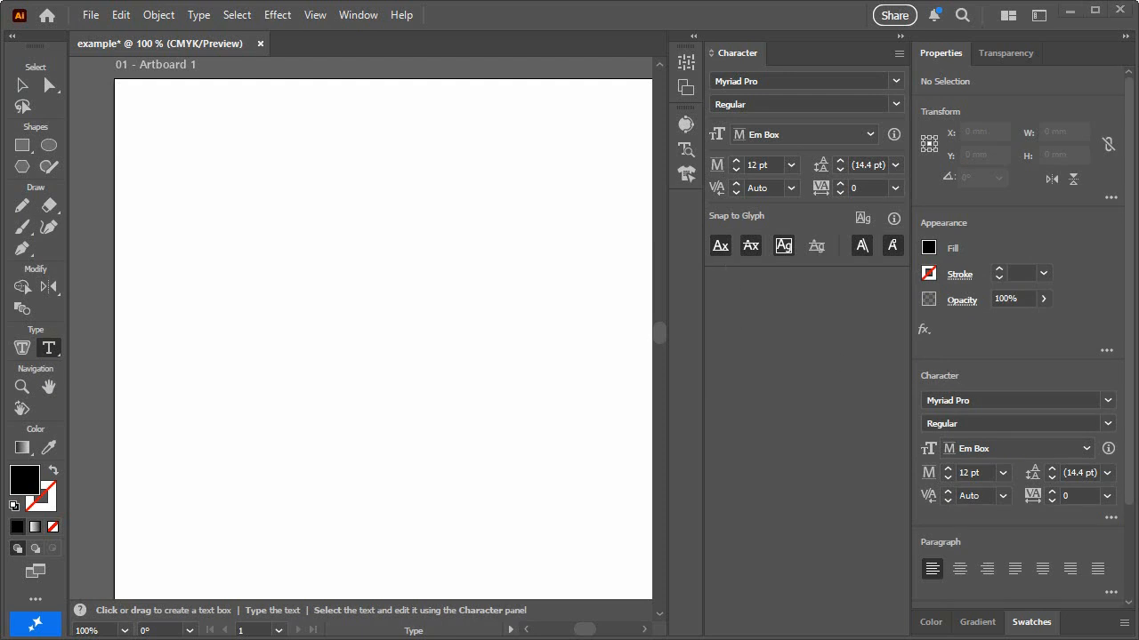
{"action": "left_click", "coordinate": [892, 83]}
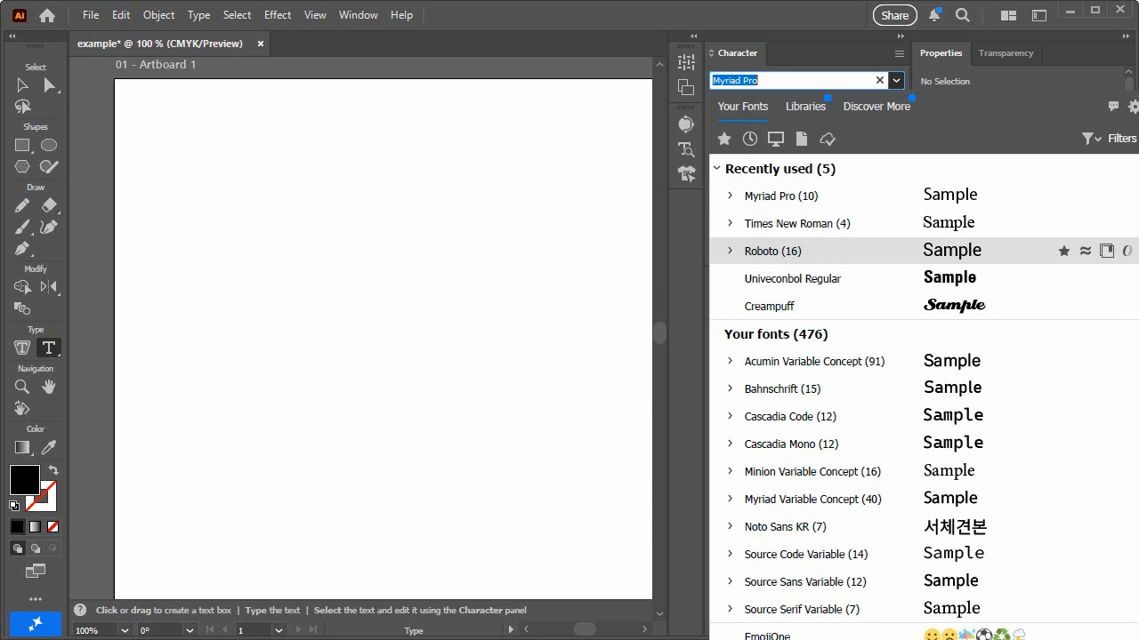
Step: Switch to File Explorer, open a second window showing the Windows Fonts folder on drive C and widen it
{"action": "key", "text": "alt+Tab"}
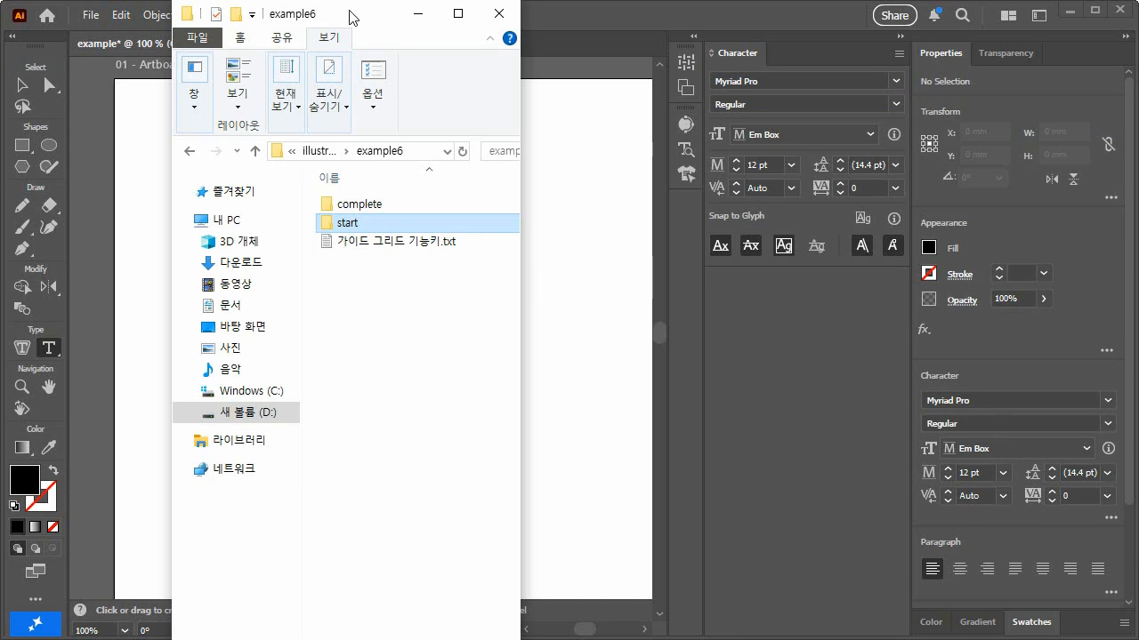
{"action": "key", "text": "ctrl+n"}
{"action": "left_click_drag", "start_coordinate": [366, 15], "coordinate": [697, 12]}
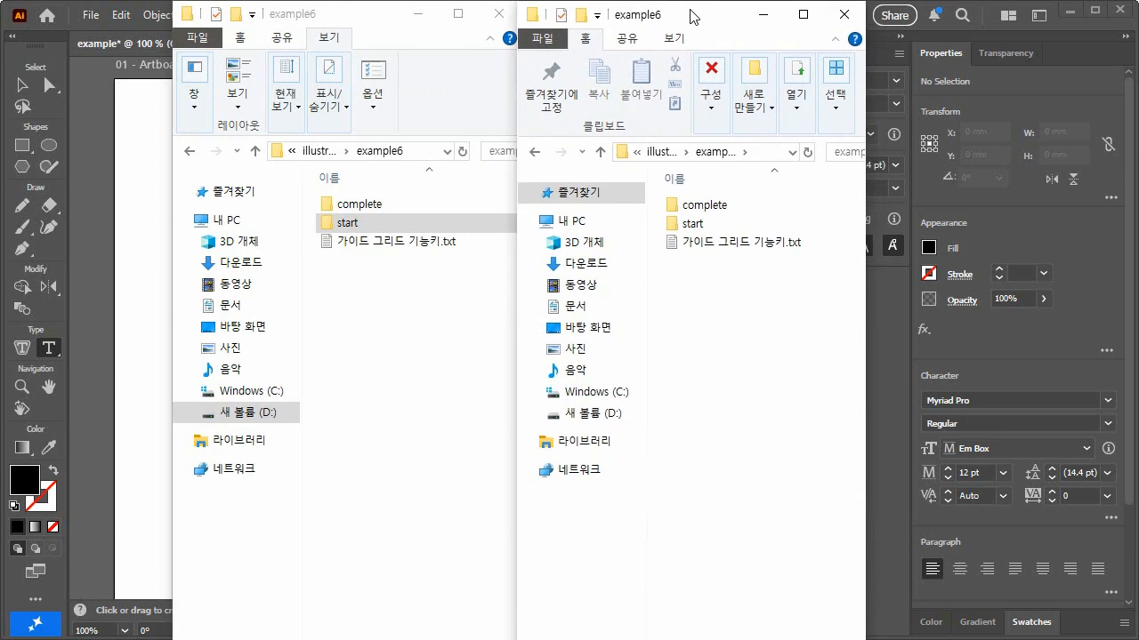
{"action": "left_click", "coordinate": [598, 415]}
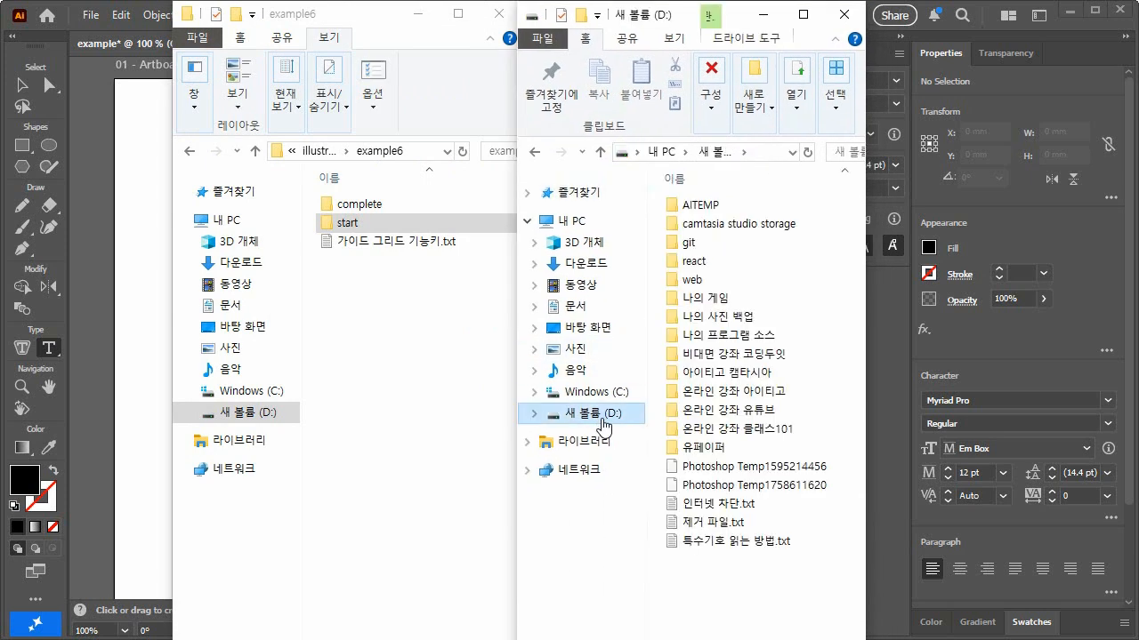
{"action": "left_click", "coordinate": [594, 391]}
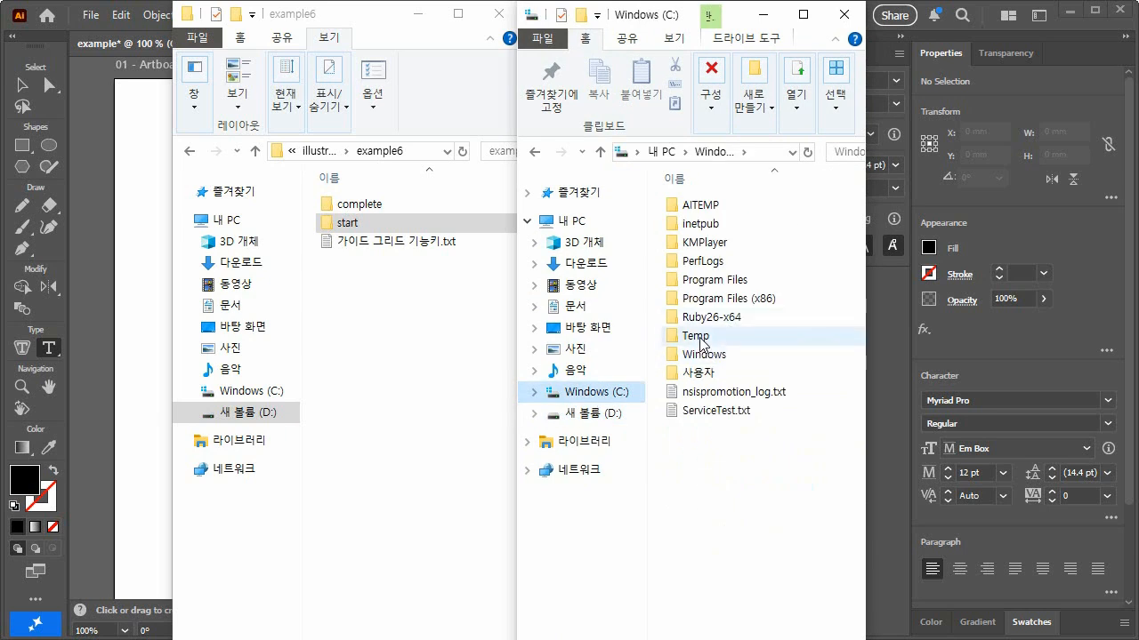
{"action": "left_click", "coordinate": [704, 358]}
{"action": "double_click", "coordinate": [704, 357]}
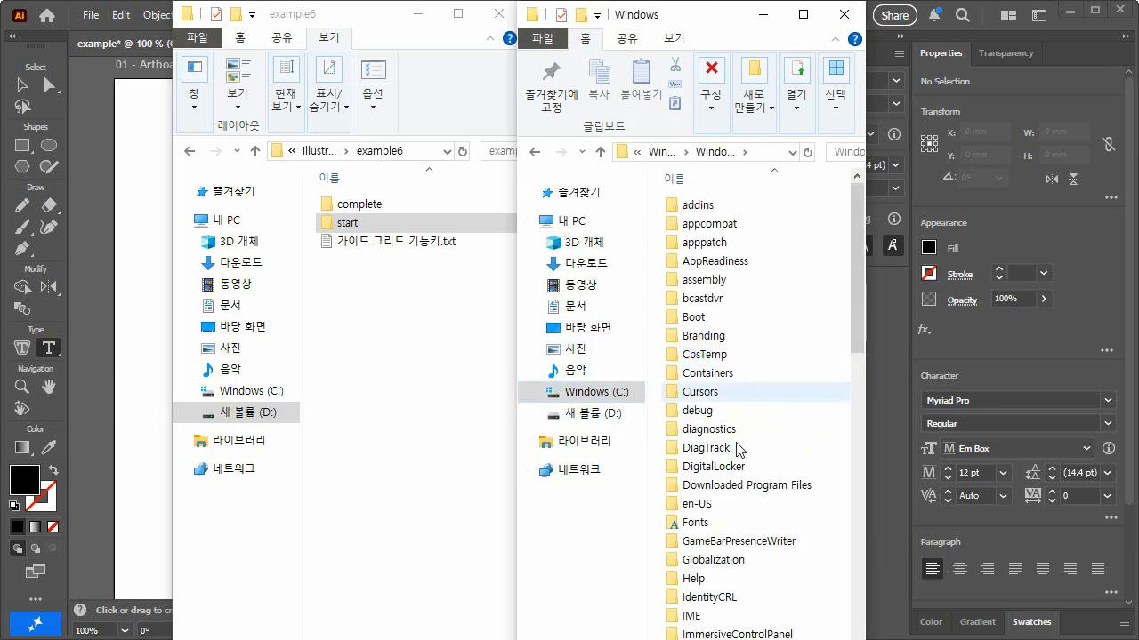
{"action": "double_click", "coordinate": [700, 525]}
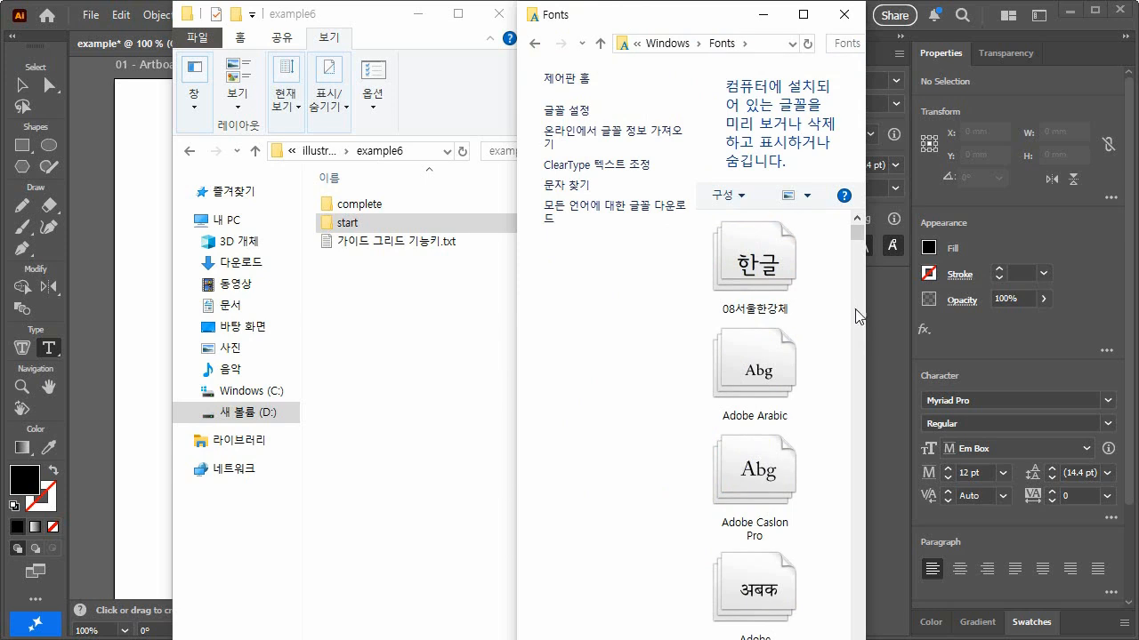
{"action": "left_click_drag", "start_coordinate": [865, 313], "coordinate": [918, 313]}
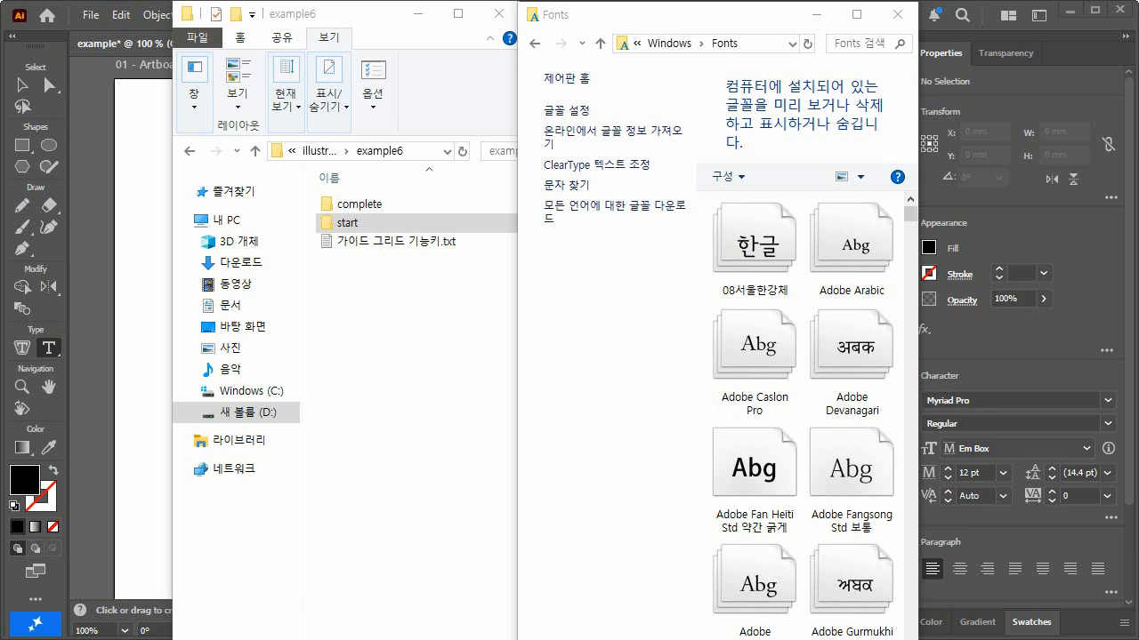
Step: Switch to Chrome, open Google Fonts from the "google font" search results and view the Roboto family's page
{"action": "left_click_drag", "start_coordinate": [1137, 182], "coordinate": [527, 21]}
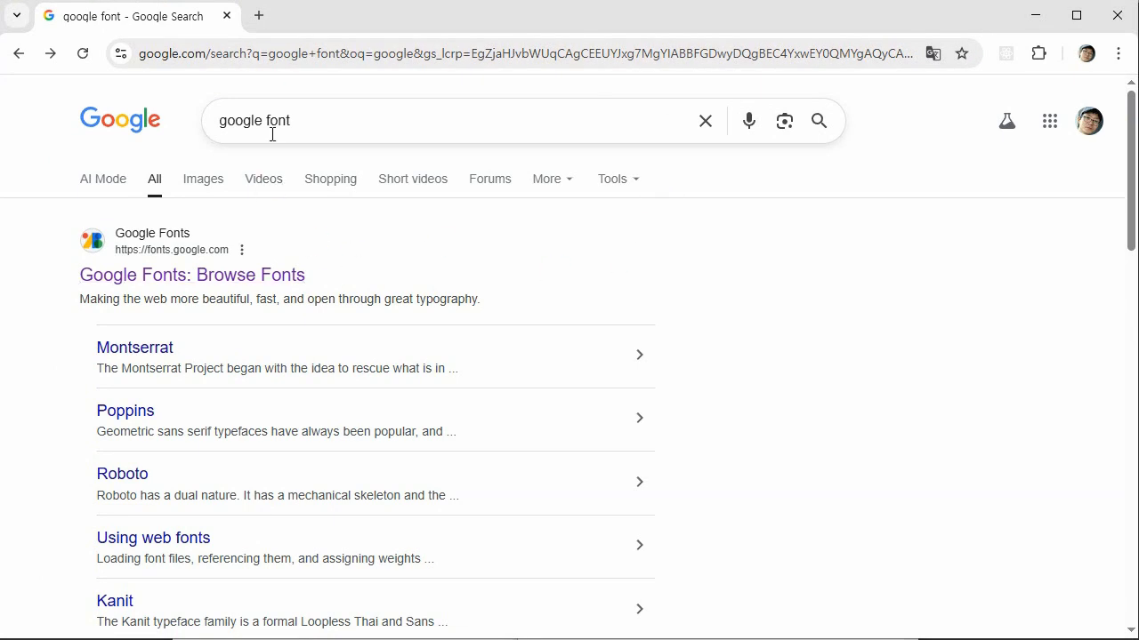
{"action": "left_click", "coordinate": [270, 281]}
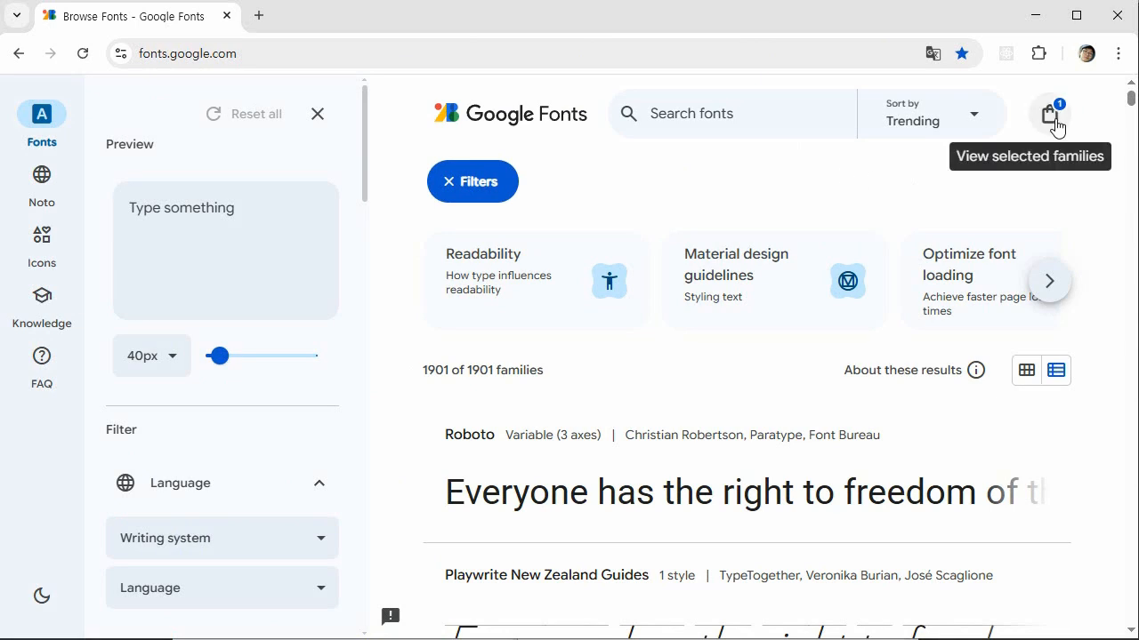
{"action": "scroll", "coordinate": [676, 373], "scroll_direction": "down", "scroll_amount": 2}
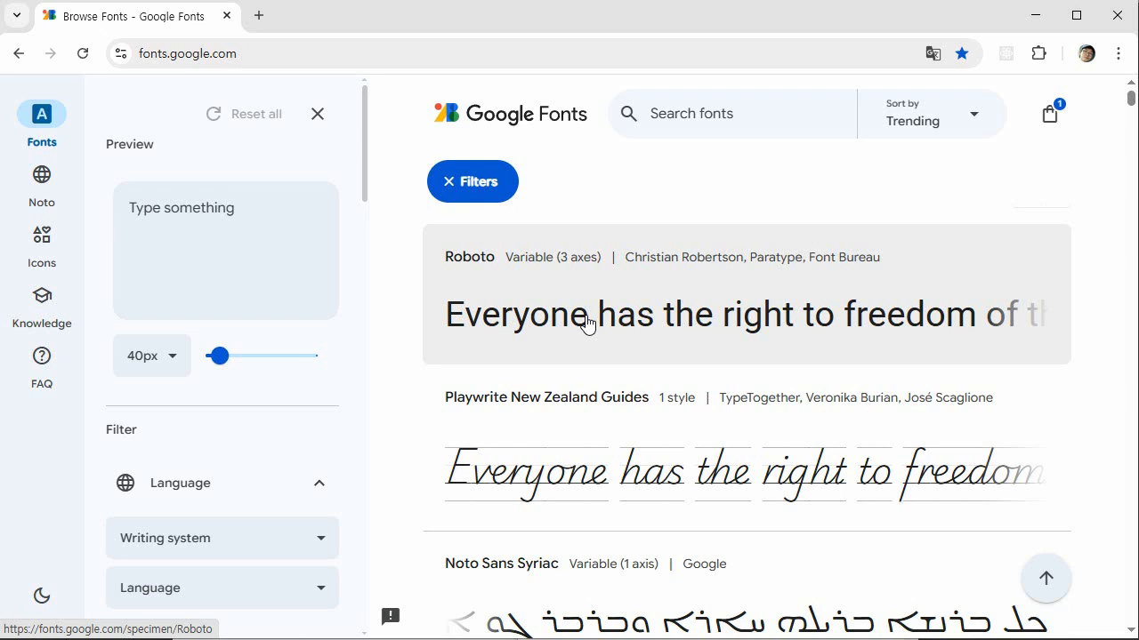
{"action": "left_click", "coordinate": [586, 322]}
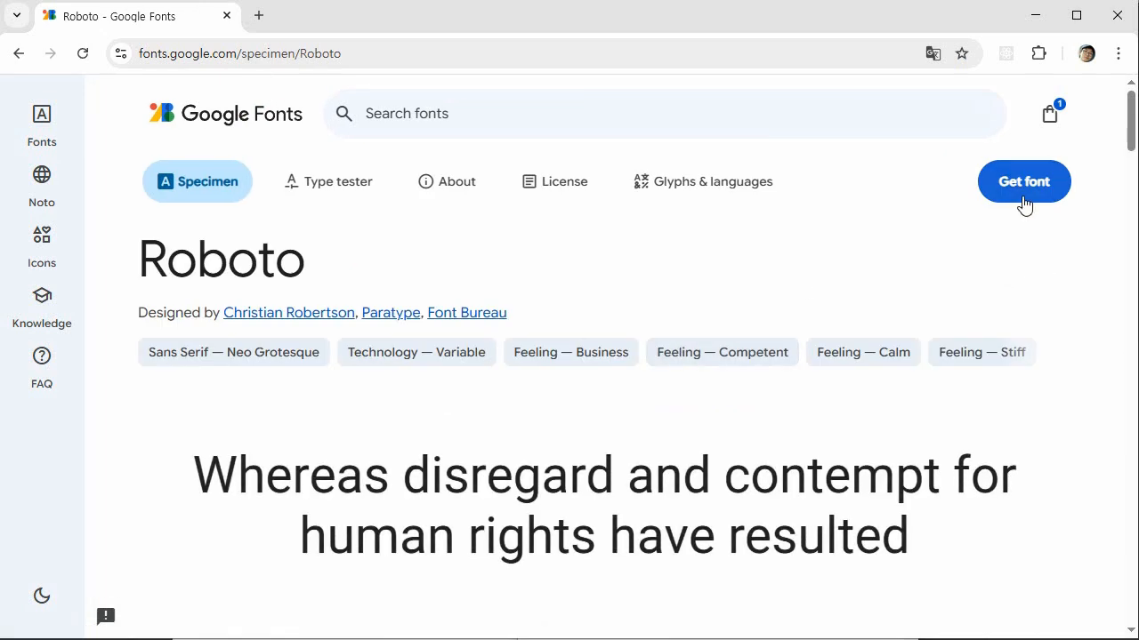
Step: Get the Roboto font family, download it to the desktop as Roboto.zip and open the downloaded archive
{"action": "left_click", "coordinate": [1008, 186]}
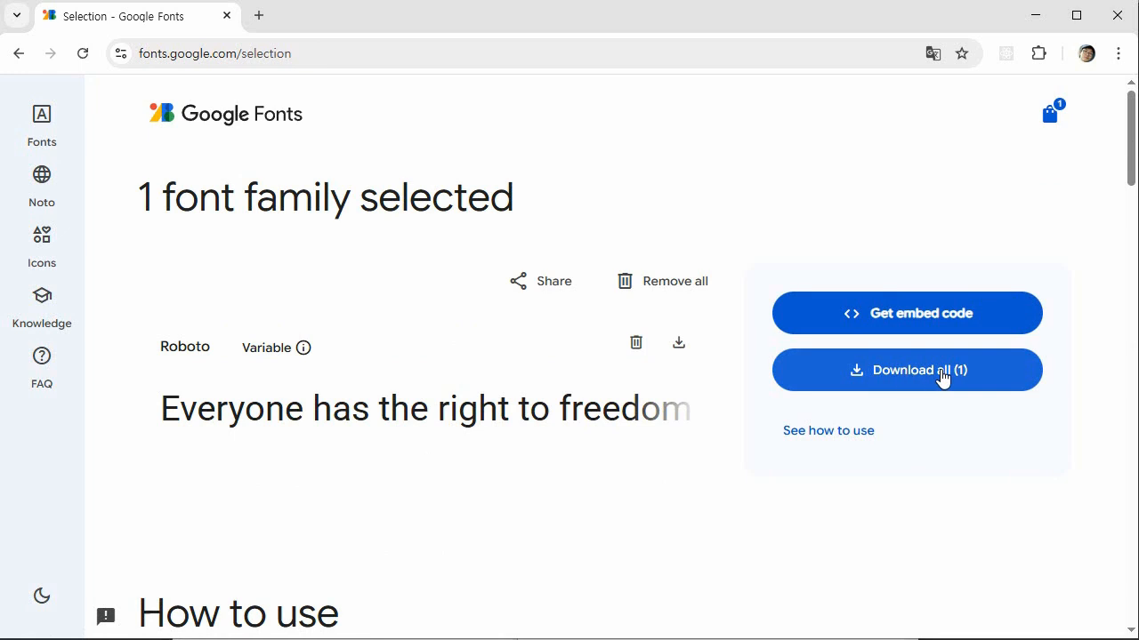
{"action": "left_click", "coordinate": [905, 381]}
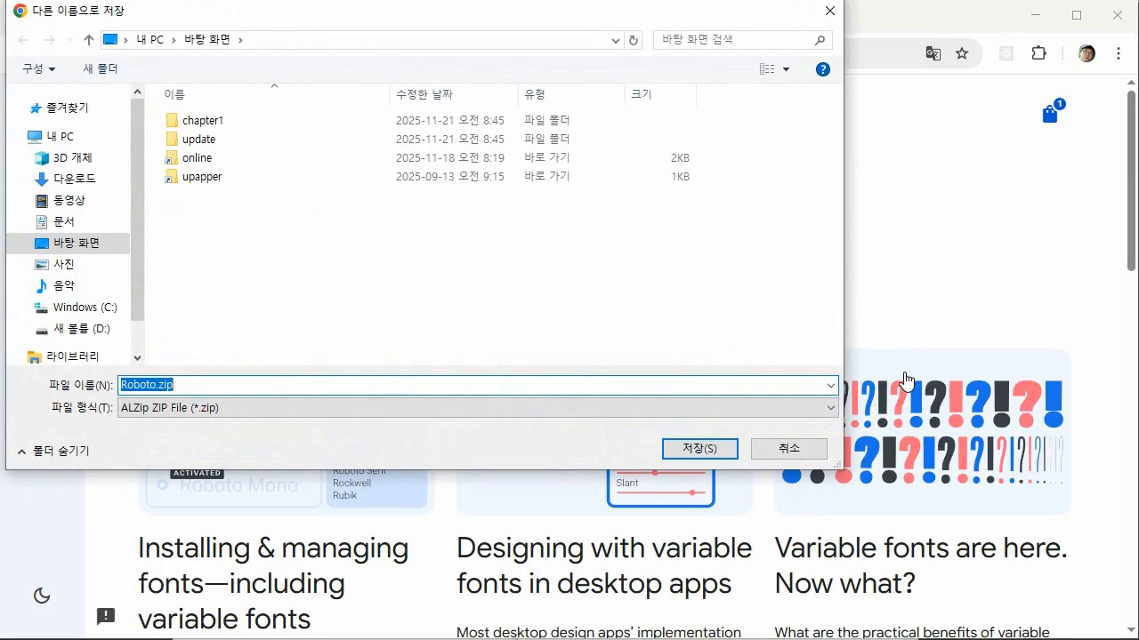
{"action": "left_click", "coordinate": [725, 449]}
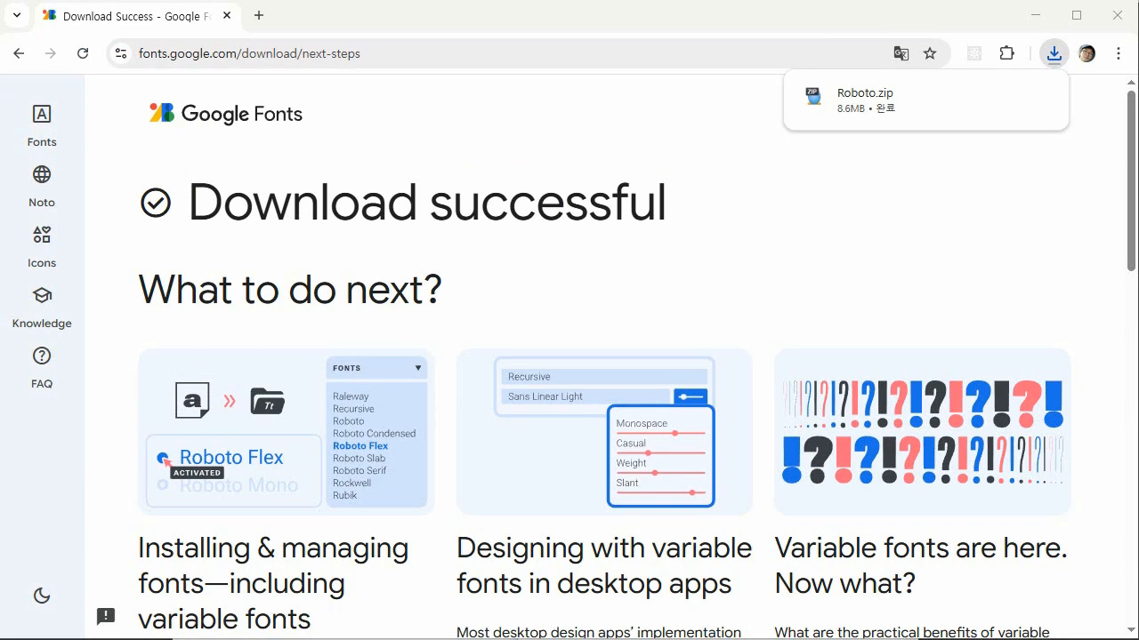
{"action": "left_click", "coordinate": [898, 101]}
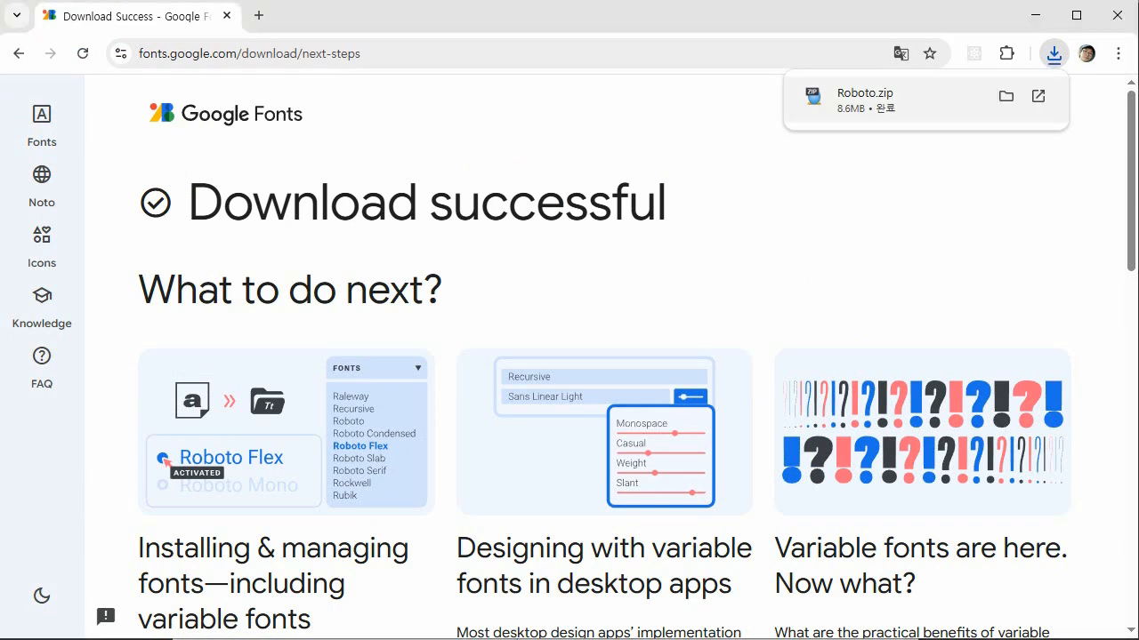
Step: Close the Windows Fonts window and minimize the browser, Illustrator and Notepad windows to reach the Roboto folder on the desktop
{"action": "left_click", "coordinate": [1035, 16]}
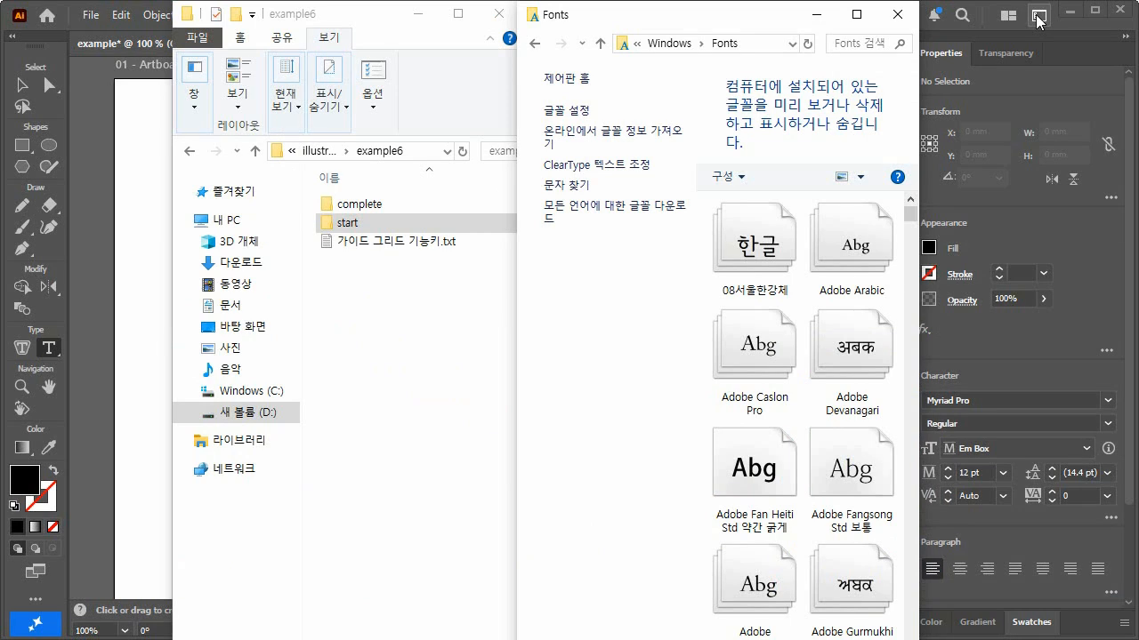
{"action": "left_click", "coordinate": [898, 14]}
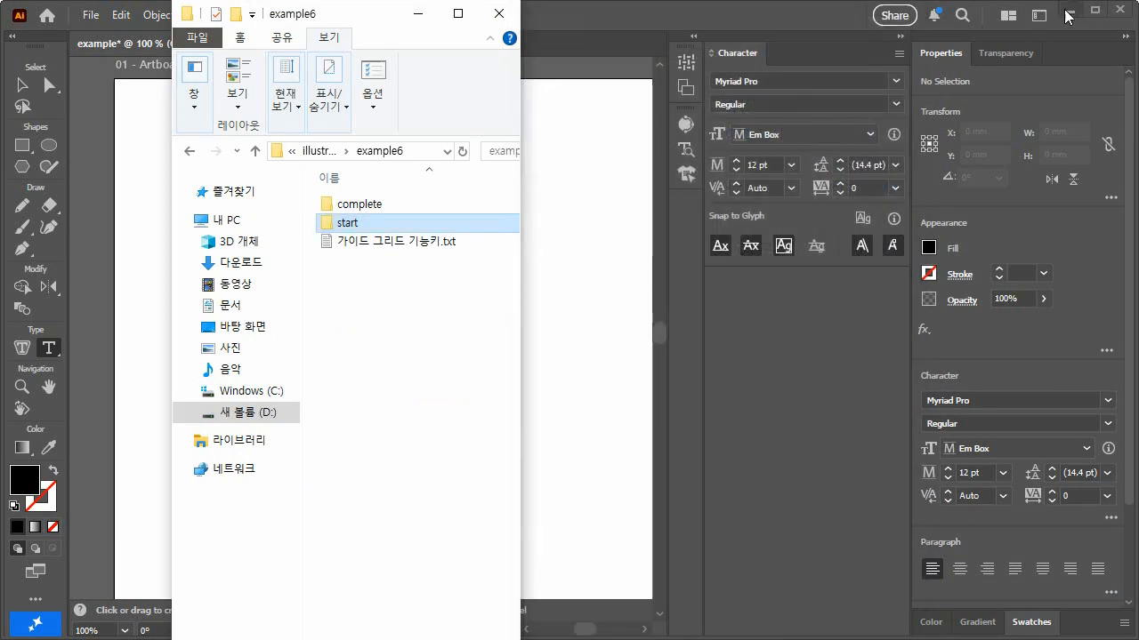
{"action": "left_click", "coordinate": [1067, 16]}
{"action": "left_click", "coordinate": [1029, 16]}
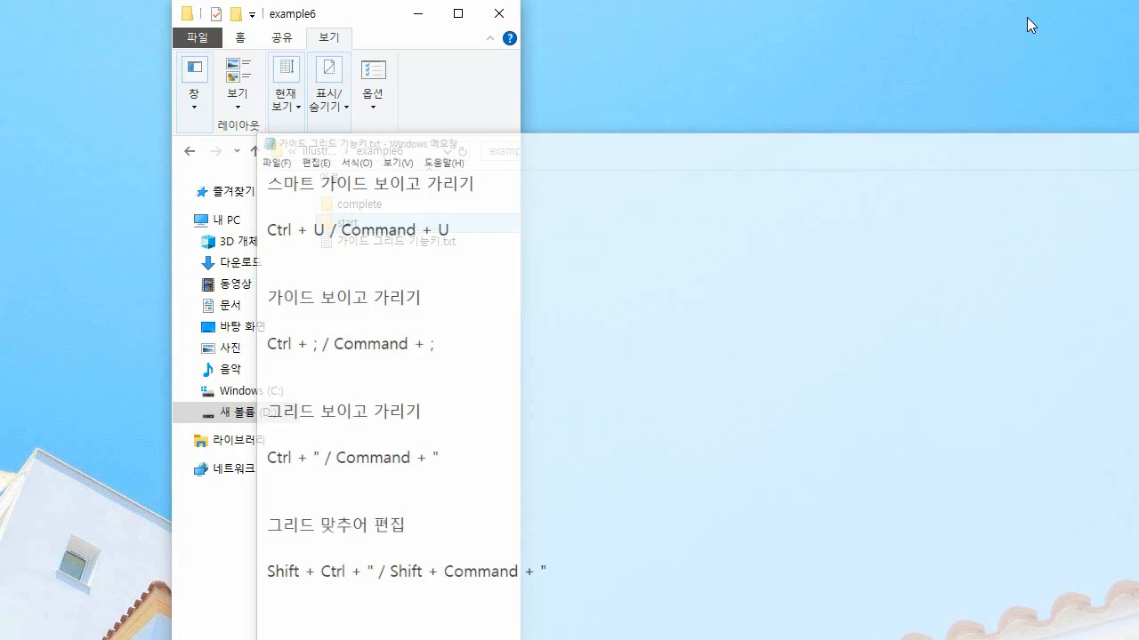
{"action": "left_click_drag", "start_coordinate": [1105, 168], "coordinate": [36, 42]}
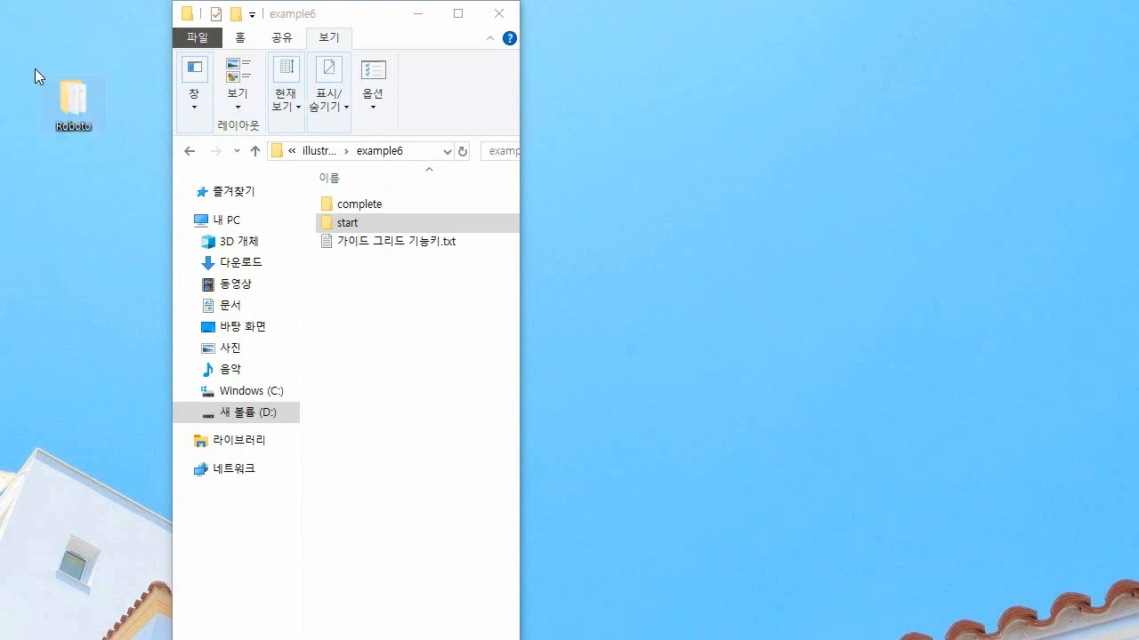
Step: Open the static subfolder of the Roboto folder, view the install options for Roboto_Condensed-Black.ttf, and return to Illustrator
{"action": "double_click", "coordinate": [75, 100]}
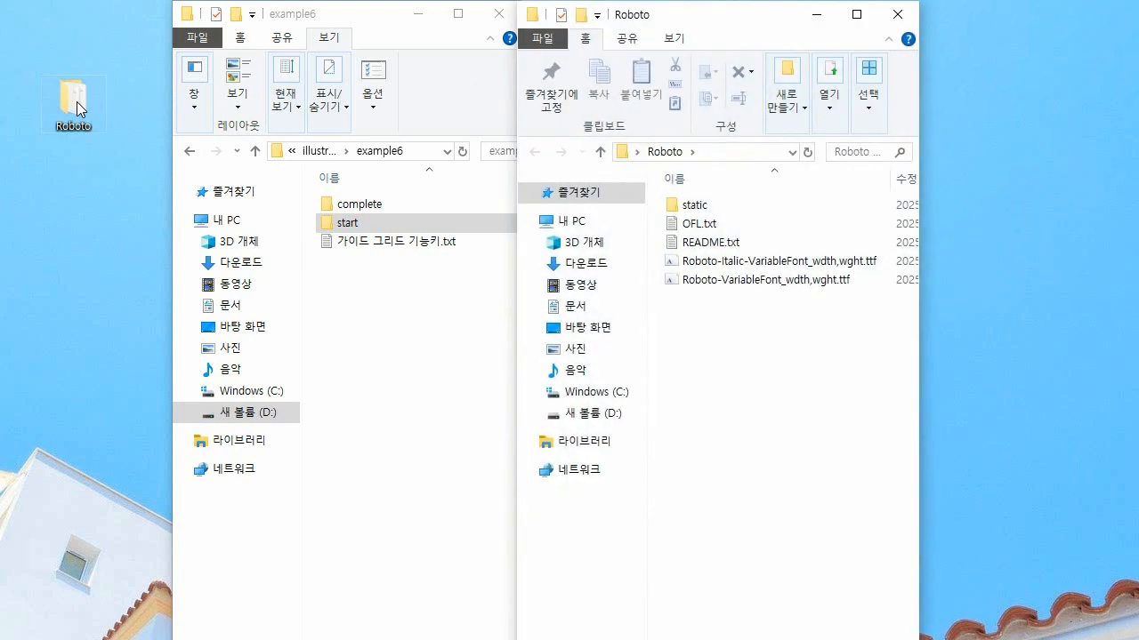
{"action": "double_click", "coordinate": [695, 207]}
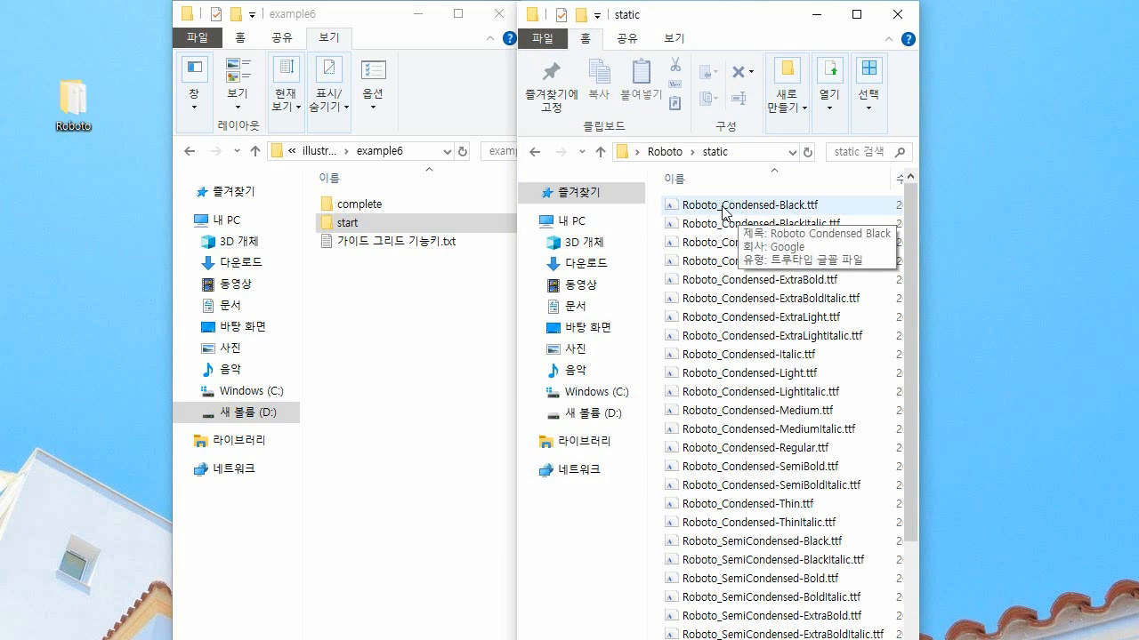
{"action": "right_click", "coordinate": [725, 212]}
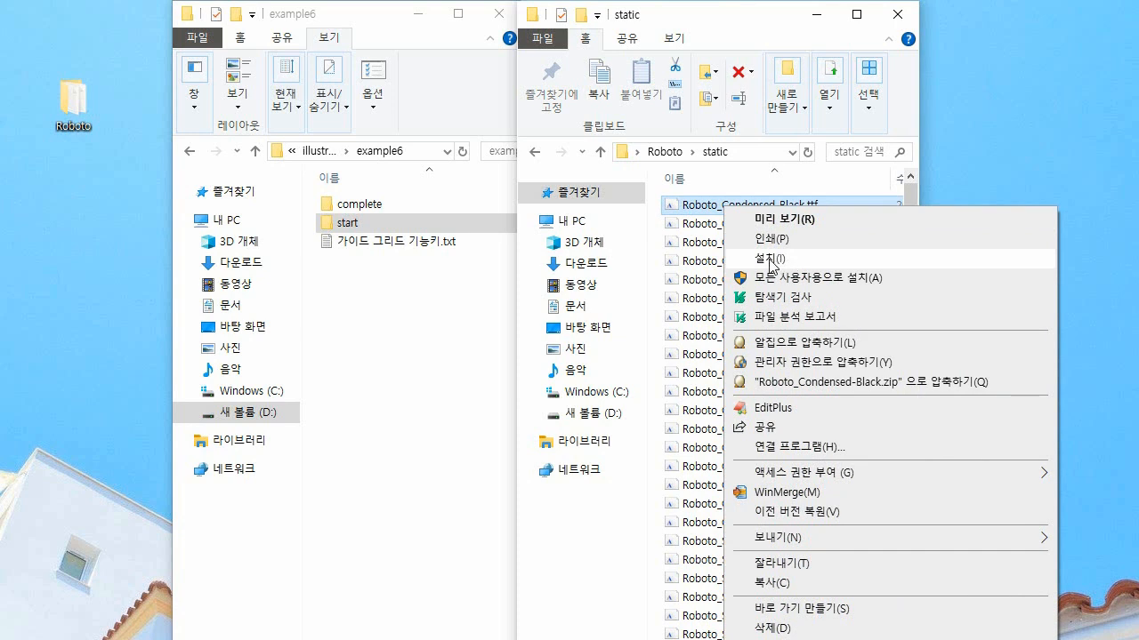
{"action": "left_click", "coordinate": [895, 17]}
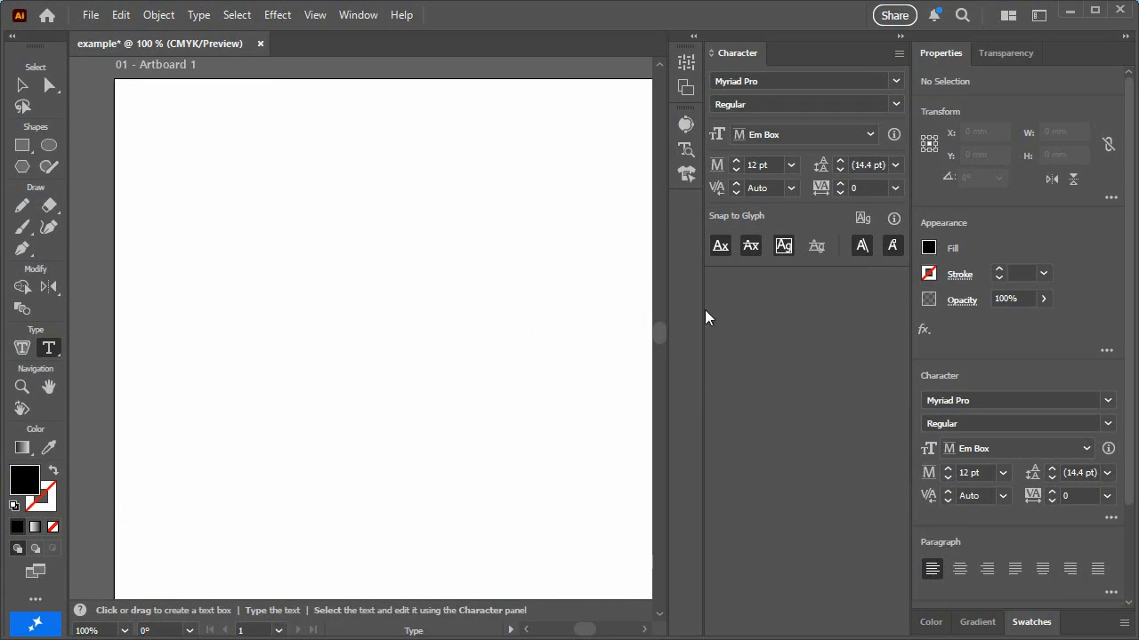
Step: Browse the font family list in the Character settings, filter it to favorite fonts and remove the filter
{"action": "left_click", "coordinate": [897, 81]}
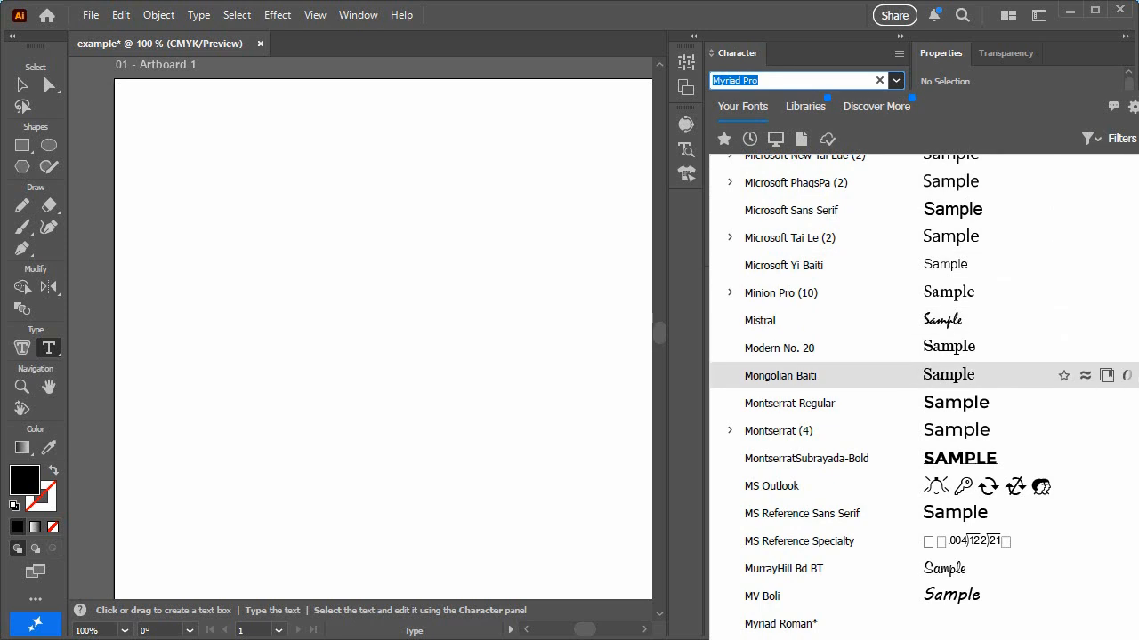
{"action": "scroll", "coordinate": [943, 376], "scroll_direction": "up", "scroll_amount": 20}
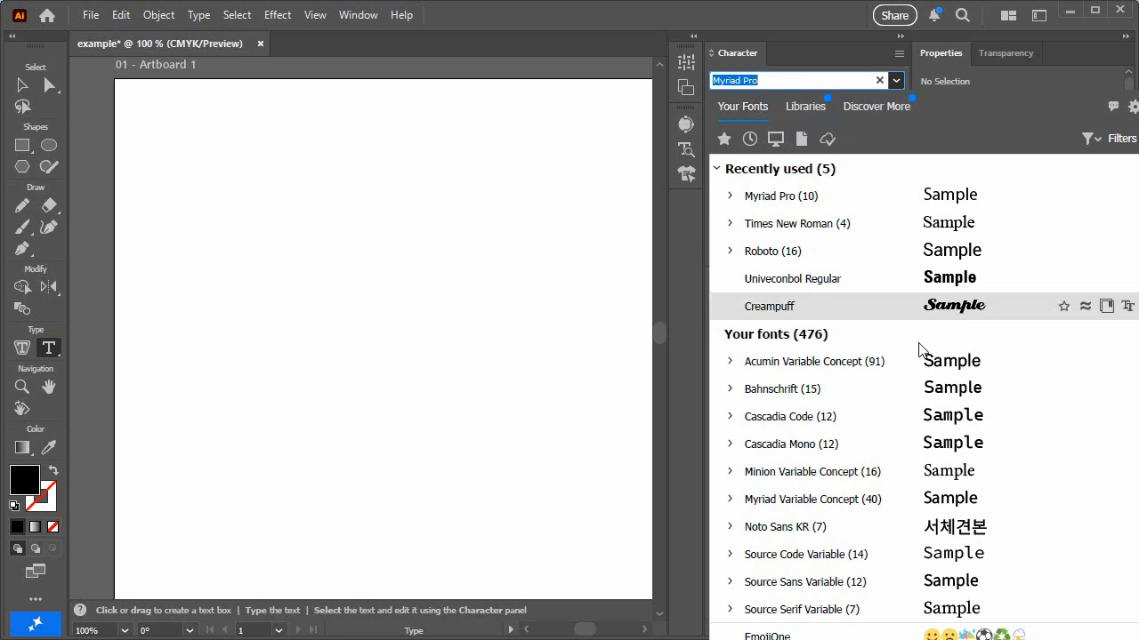
{"action": "scroll", "coordinate": [871, 343], "scroll_direction": "down", "scroll_amount": 5}
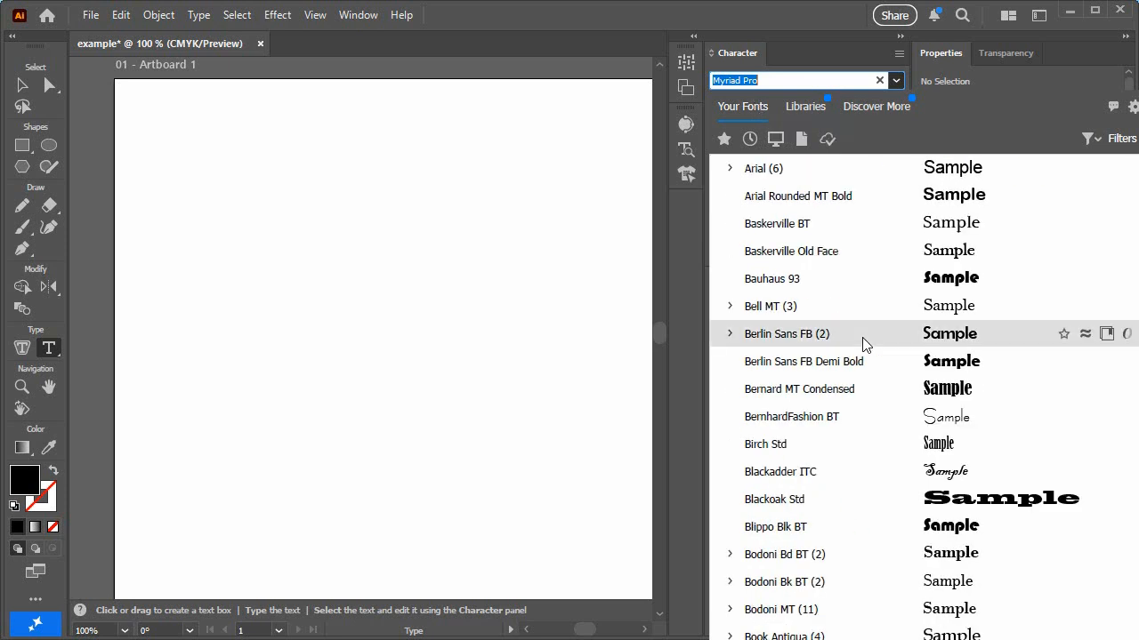
{"action": "scroll", "coordinate": [861, 344], "scroll_direction": "up", "scroll_amount": 2}
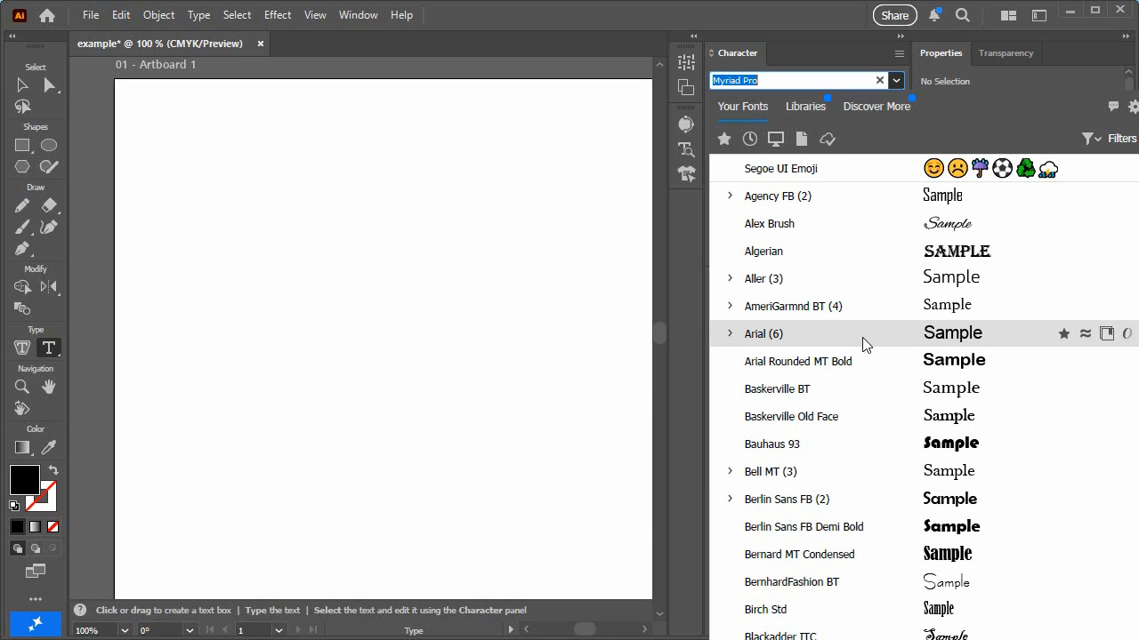
{"action": "left_click", "coordinate": [723, 138]}
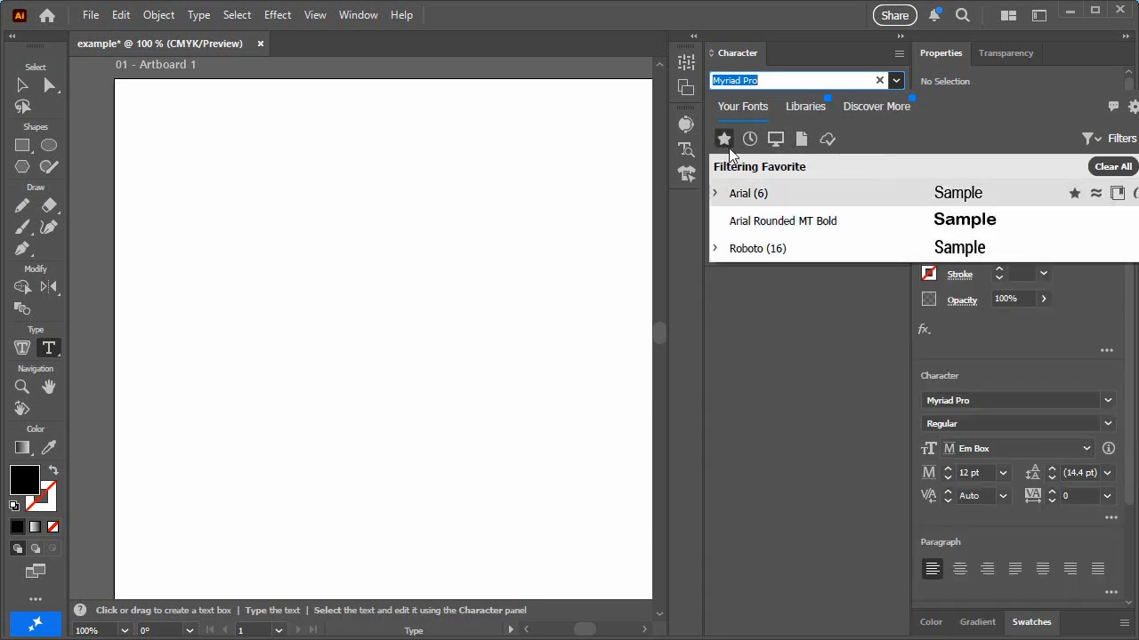
{"action": "left_click", "coordinate": [724, 140]}
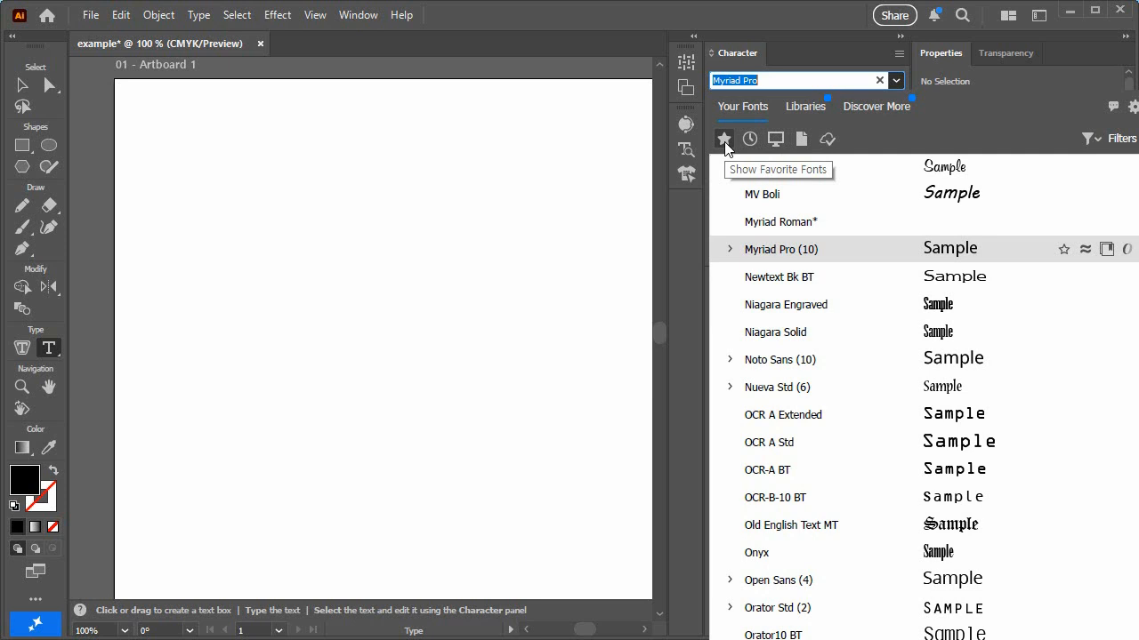
Step: Mark the Noto Sans KR family as a favorite in the font list
{"action": "scroll", "coordinate": [752, 229], "scroll_direction": "up", "scroll_amount": 20}
{"action": "scroll", "coordinate": [830, 237], "scroll_direction": "up", "scroll_amount": 15}
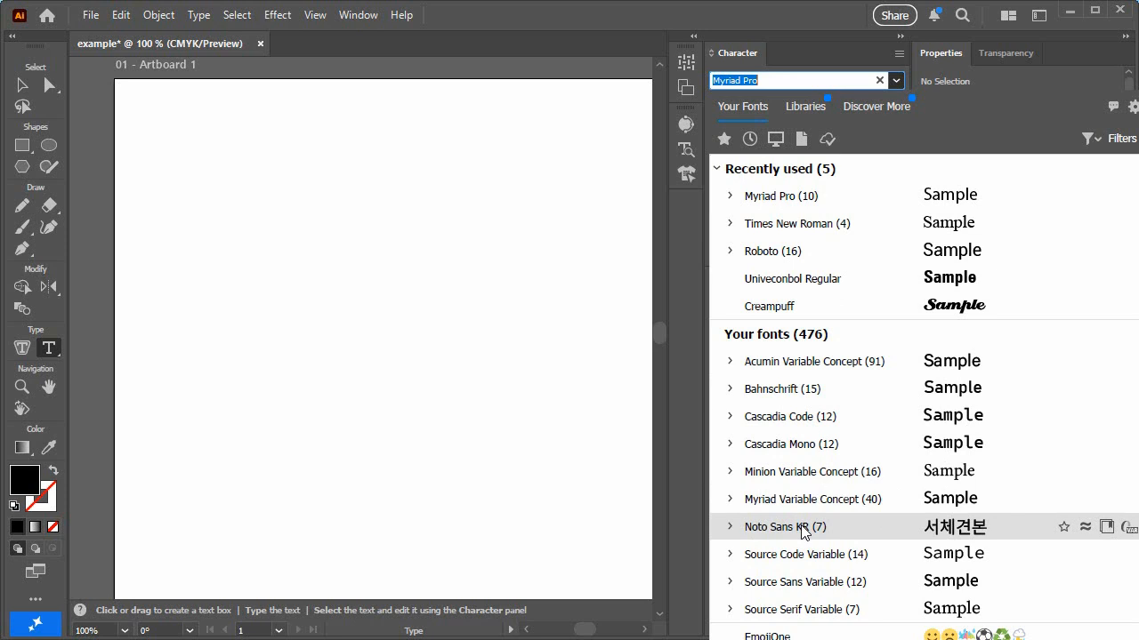
{"action": "left_click", "coordinate": [1064, 528]}
Step: Examine the installed fonts from the variable fonts down to the Roboto family, checking which ones are marked as favorites
{"action": "scroll", "coordinate": [881, 539], "scroll_direction": "down", "scroll_amount": 3}
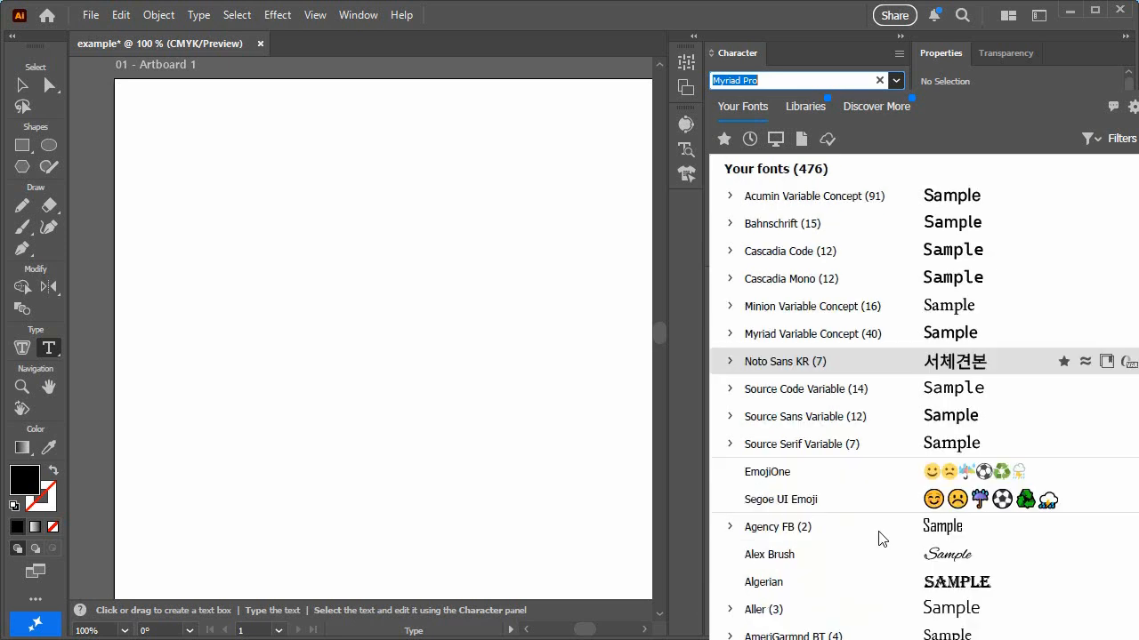
{"action": "scroll", "coordinate": [872, 490], "scroll_direction": "down", "scroll_amount": 3}
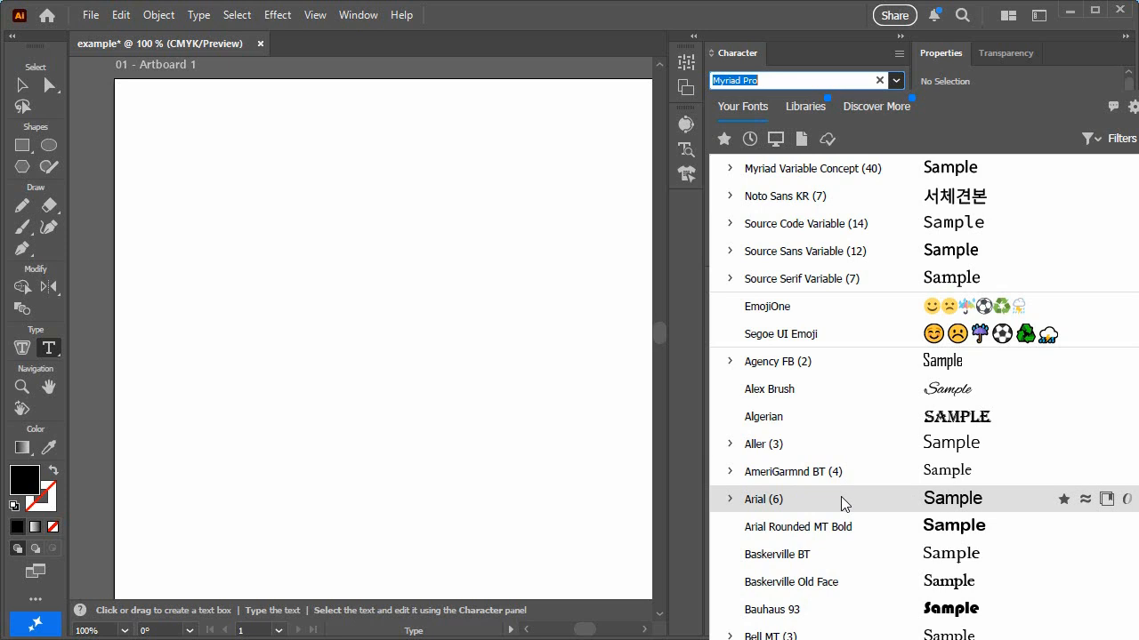
{"action": "scroll", "coordinate": [842, 495], "scroll_direction": "down", "scroll_amount": 15}
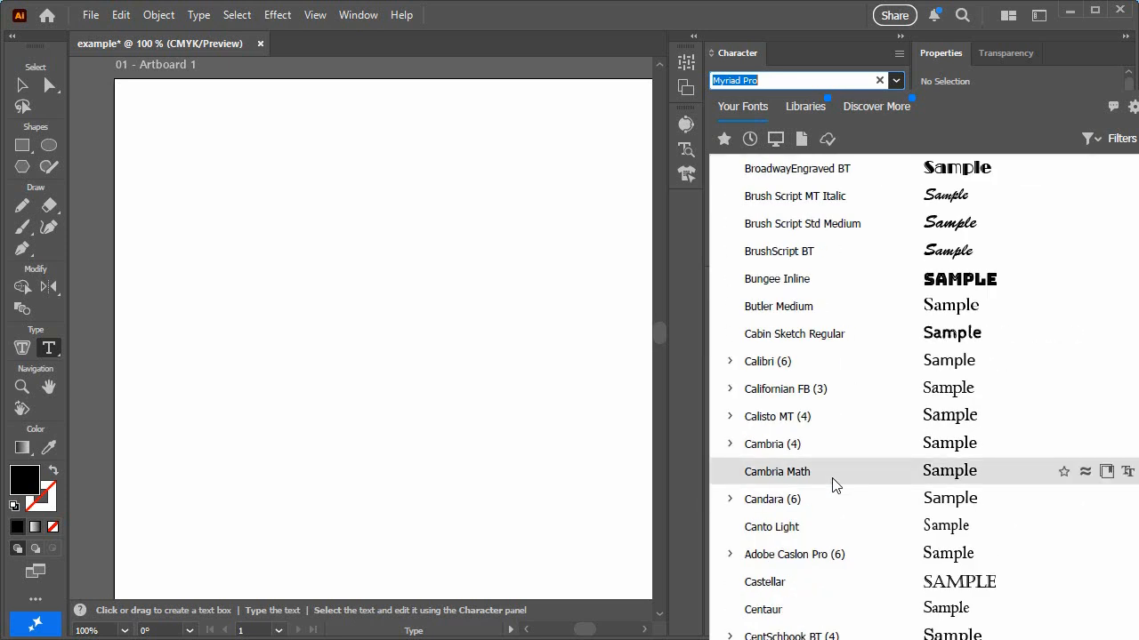
{"action": "scroll", "coordinate": [836, 463], "scroll_direction": "down", "scroll_amount": 8}
{"action": "scroll", "coordinate": [842, 435], "scroll_direction": "down", "scroll_amount": 6}
{"action": "scroll", "coordinate": [843, 425], "scroll_direction": "down", "scroll_amount": 6}
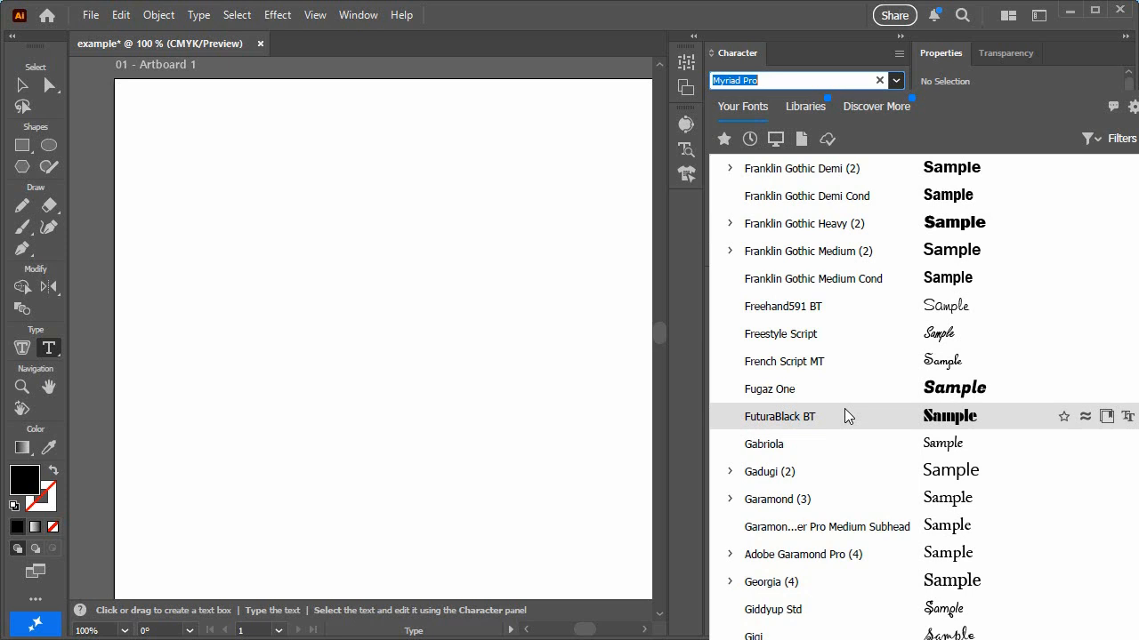
{"action": "scroll", "coordinate": [844, 405], "scroll_direction": "down", "scroll_amount": 9}
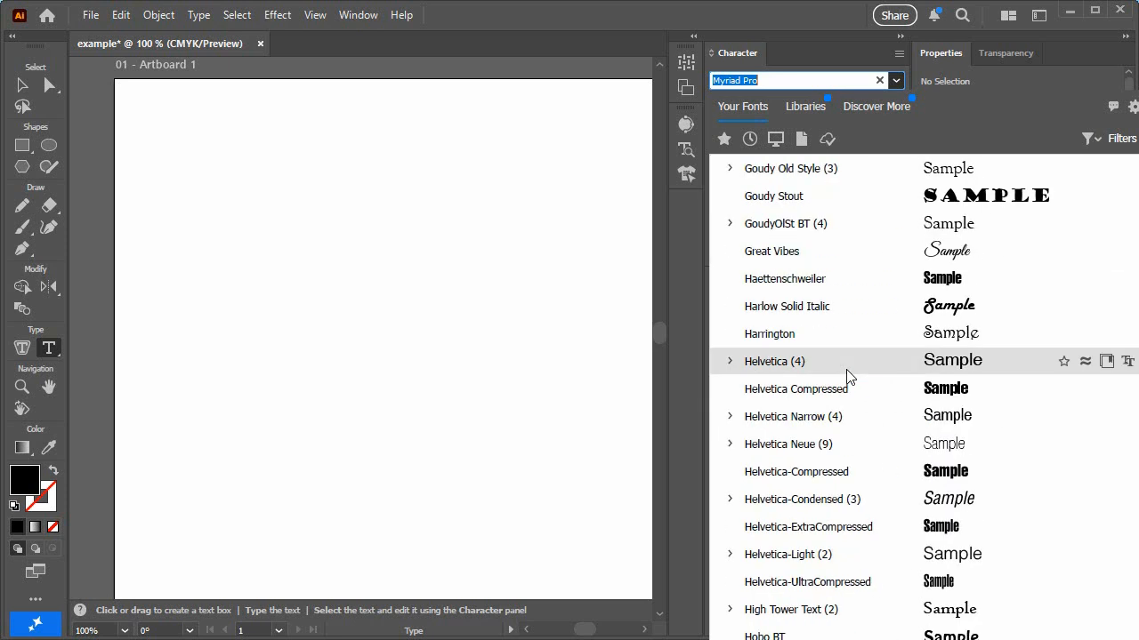
{"action": "scroll", "coordinate": [847, 377], "scroll_direction": "down", "scroll_amount": 6}
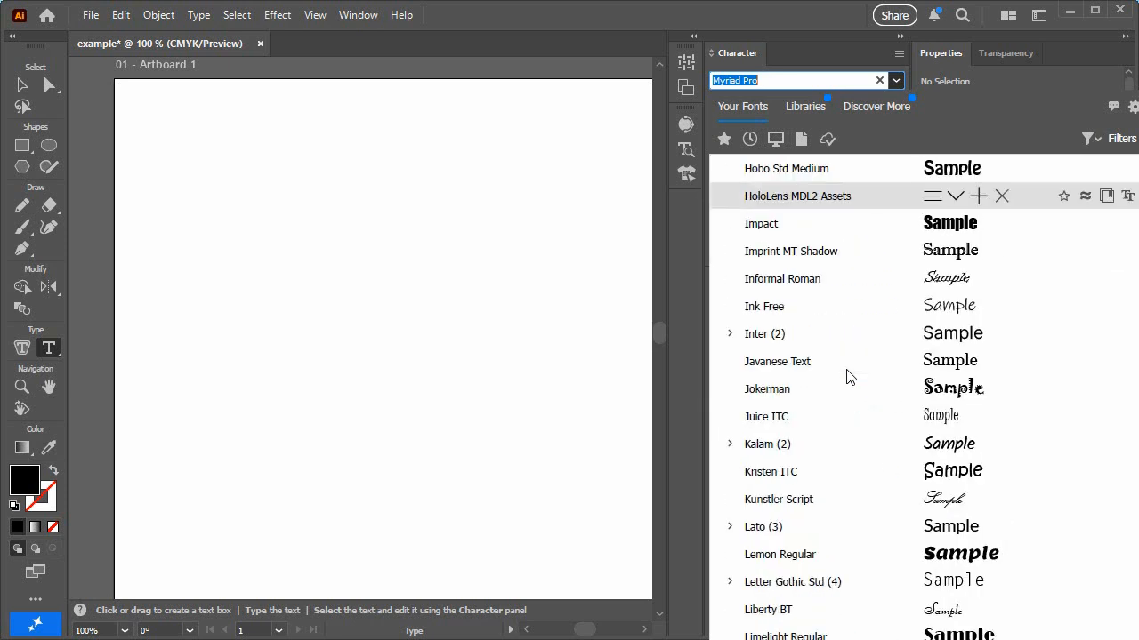
{"action": "scroll", "coordinate": [847, 377], "scroll_direction": "down", "scroll_amount": 10}
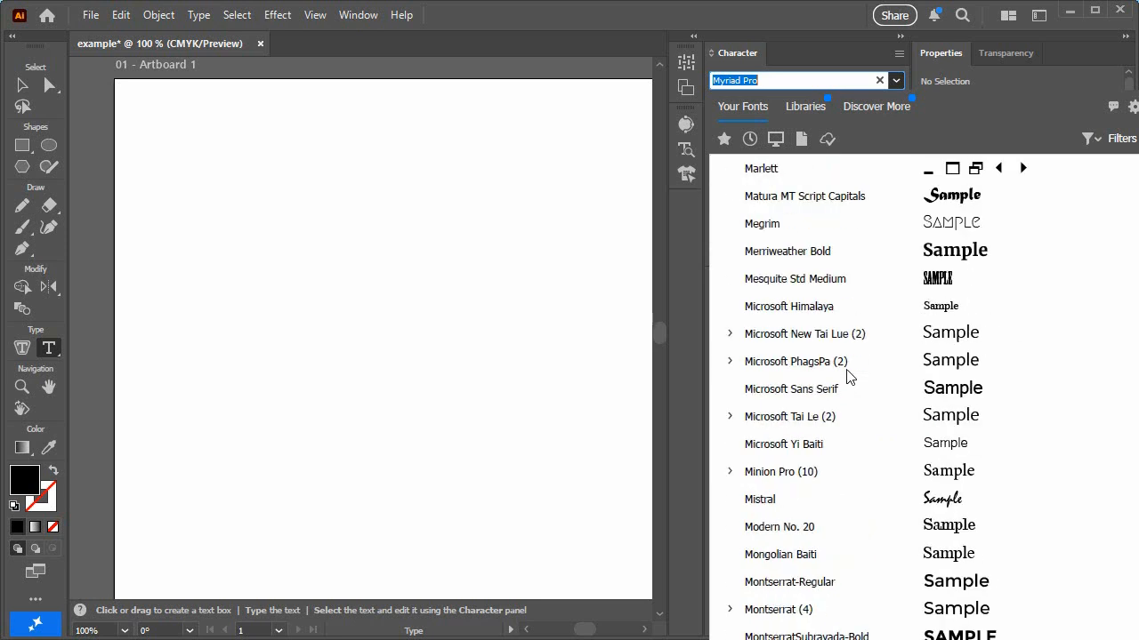
{"action": "scroll", "coordinate": [847, 377], "scroll_direction": "down", "scroll_amount": 11}
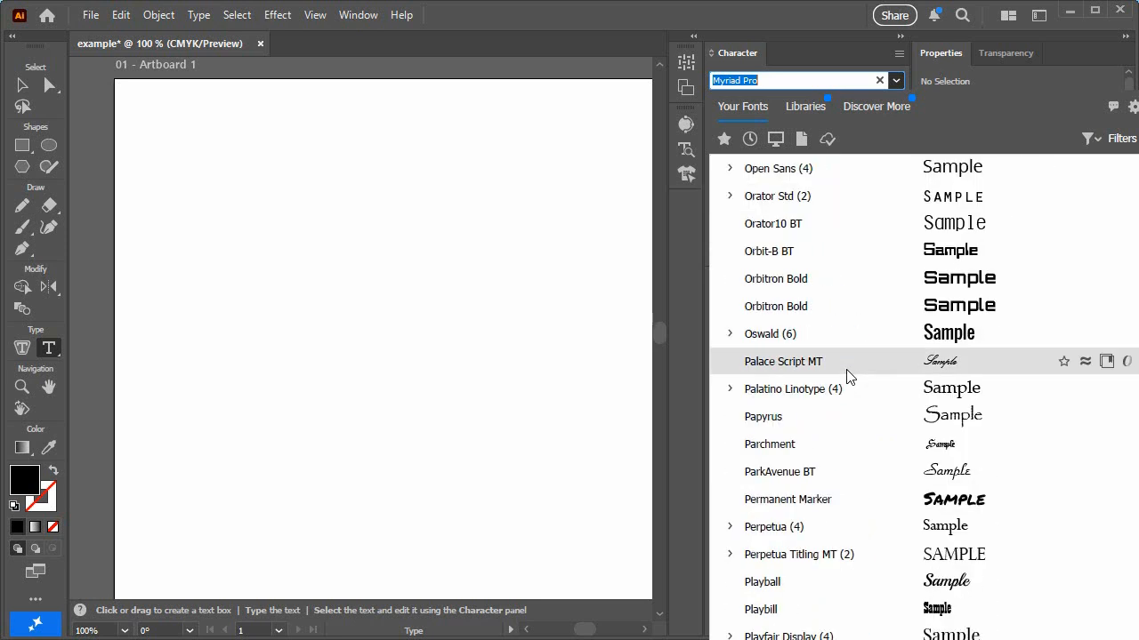
{"action": "scroll", "coordinate": [847, 377], "scroll_direction": "down", "scroll_amount": 7}
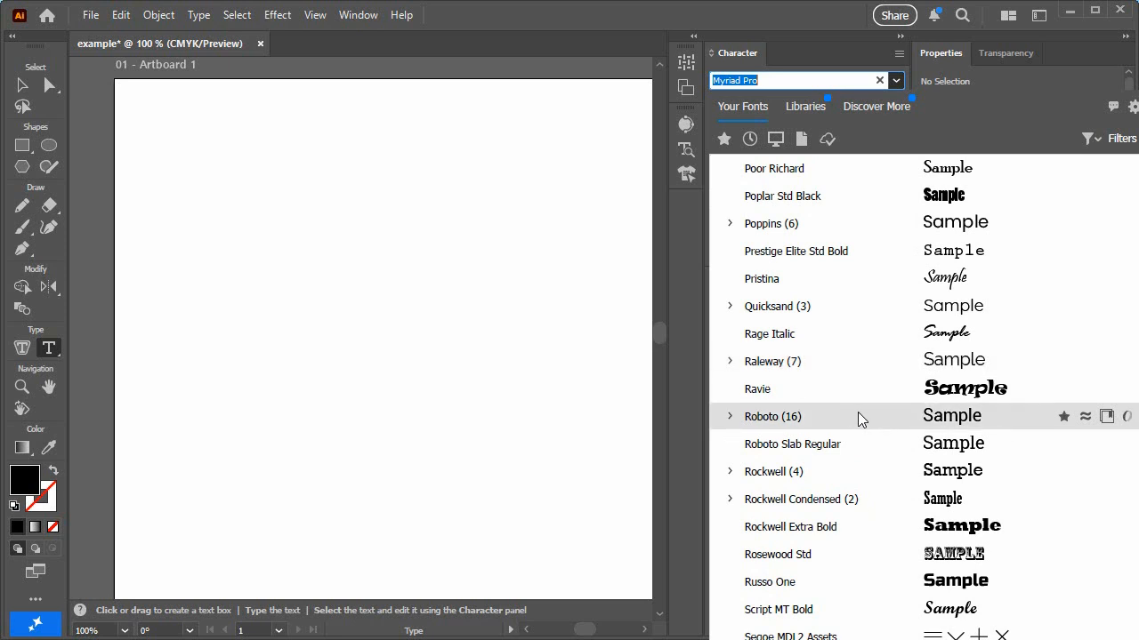
Step: Show only the favorite fonts, close the font list, and briefly activate the font family field without changing the font
{"action": "left_click", "coordinate": [722, 140]}
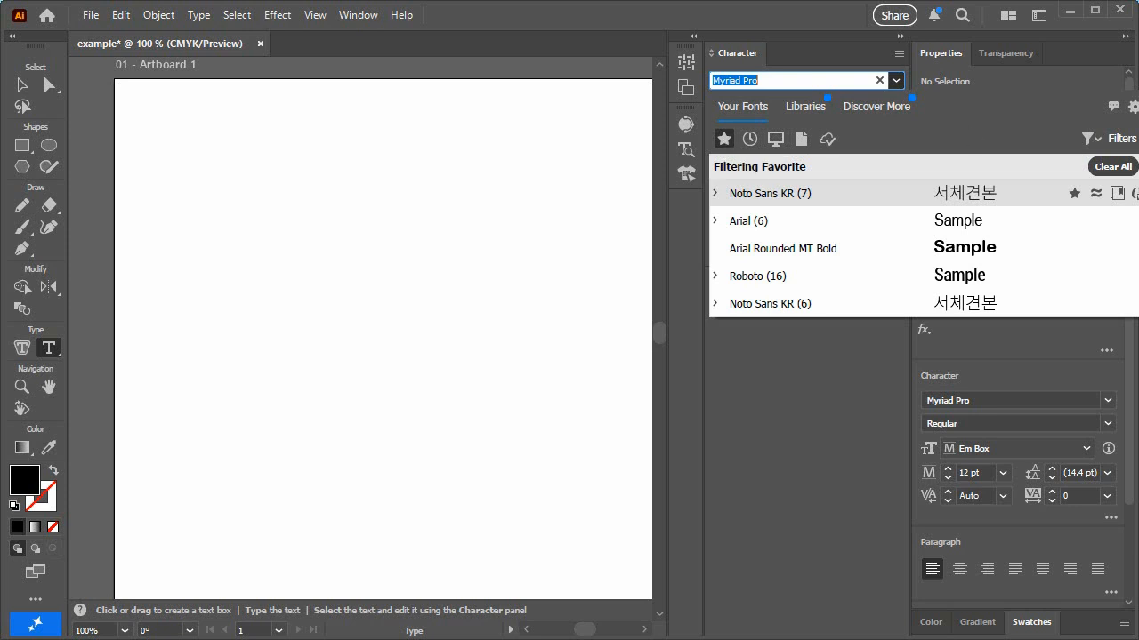
{"action": "key", "text": "Escape"}
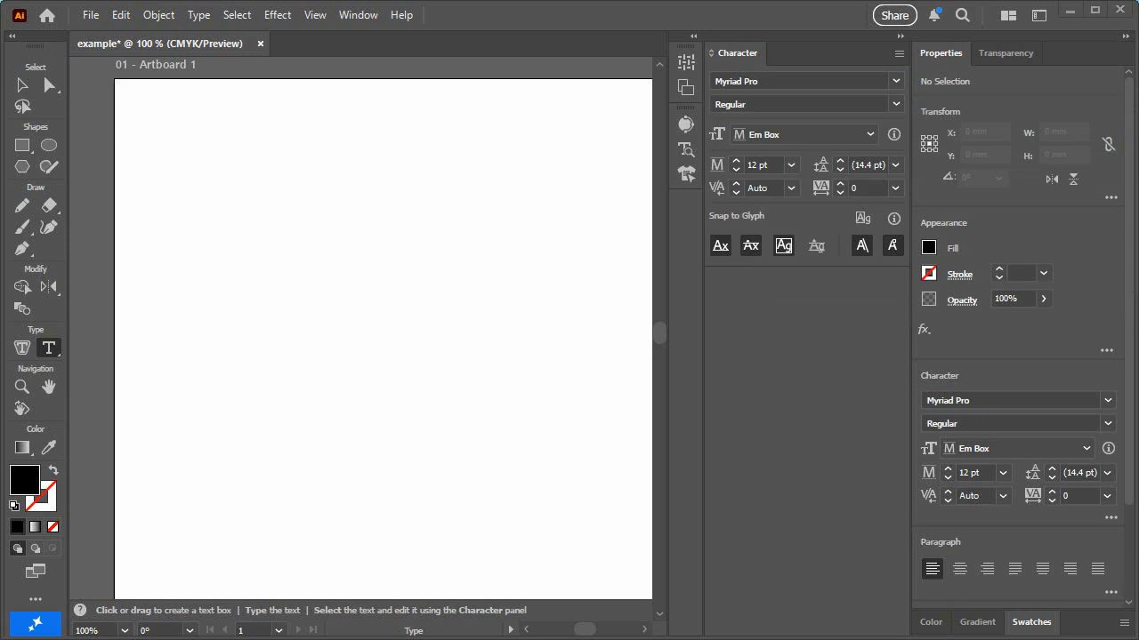
{"action": "key", "text": "ctrl+alt+shift+f"}
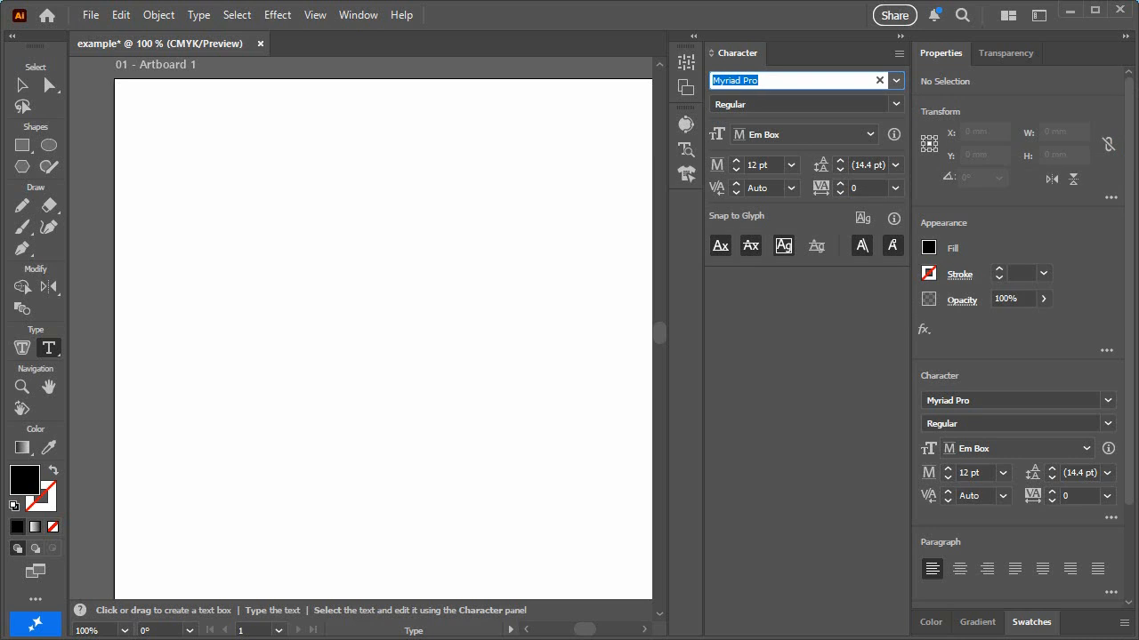
{"action": "key", "text": "Escape"}
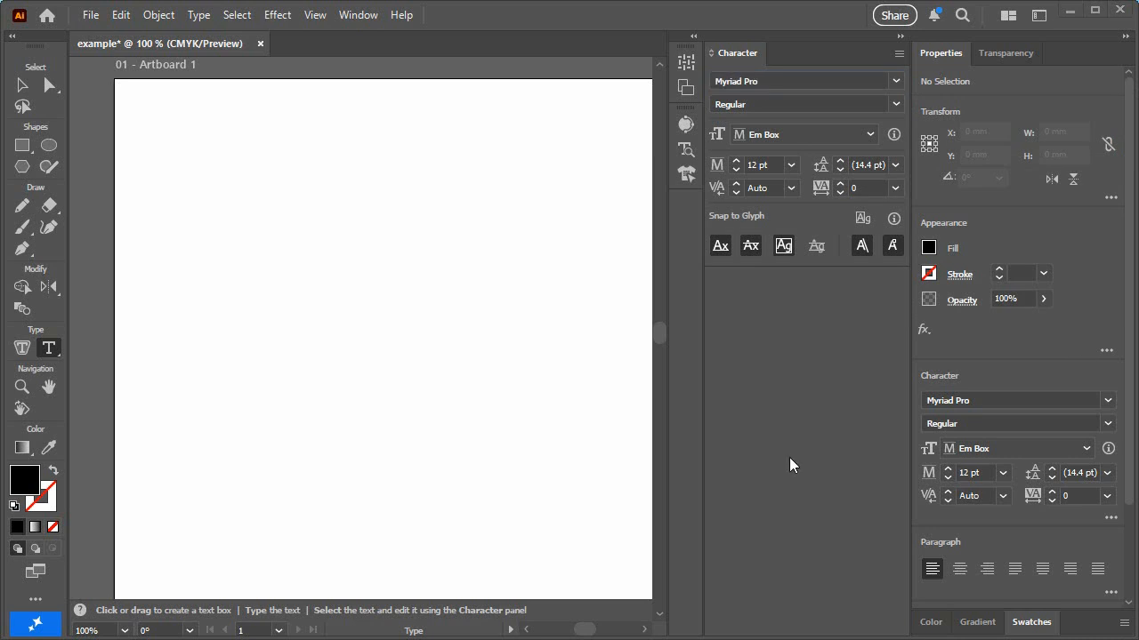
Step: Switch to File Explorer, open example7's font source folder and view the install options for both font files
{"action": "key", "text": "alt+Tab"}
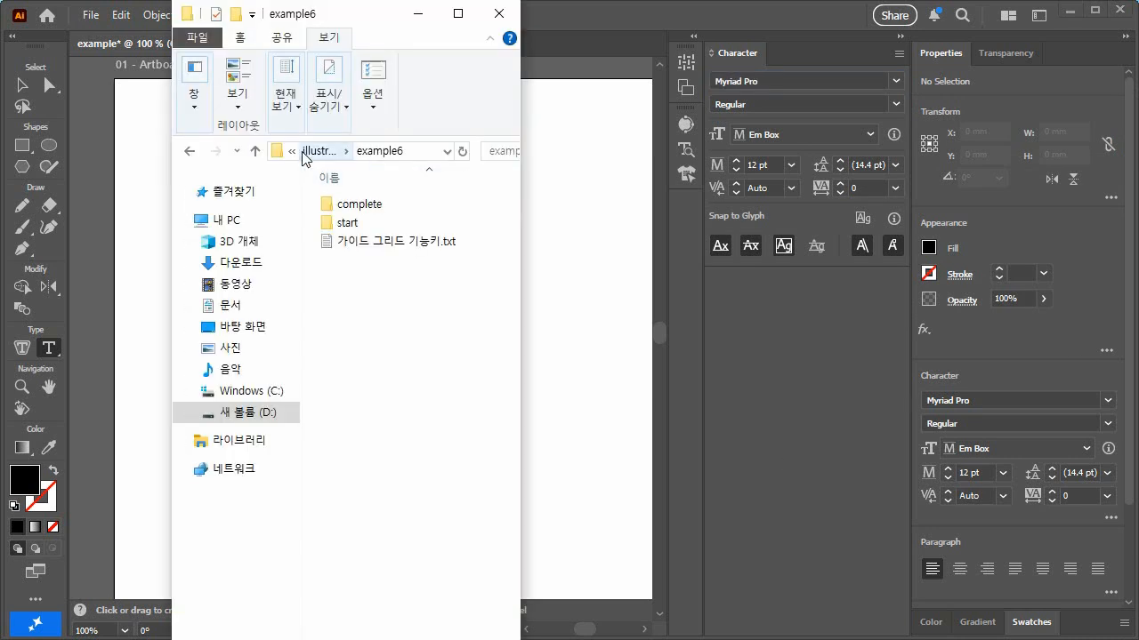
{"action": "left_click", "coordinate": [312, 151]}
{"action": "double_click", "coordinate": [359, 317]}
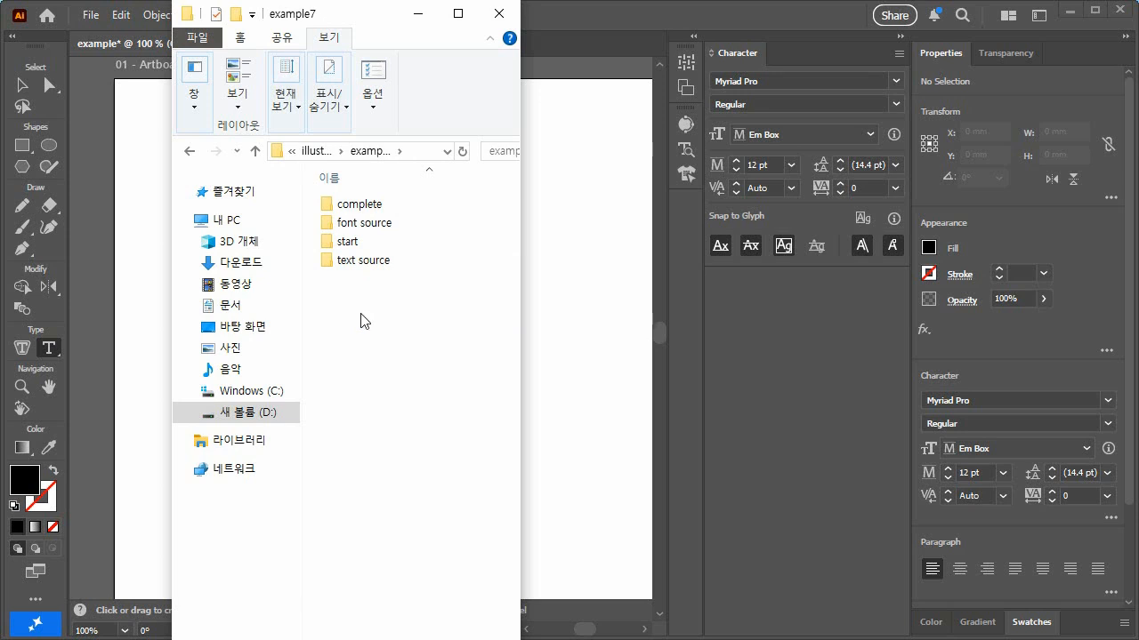
{"action": "double_click", "coordinate": [368, 224]}
{"action": "left_click_drag", "start_coordinate": [400, 259], "coordinate": [360, 194]}
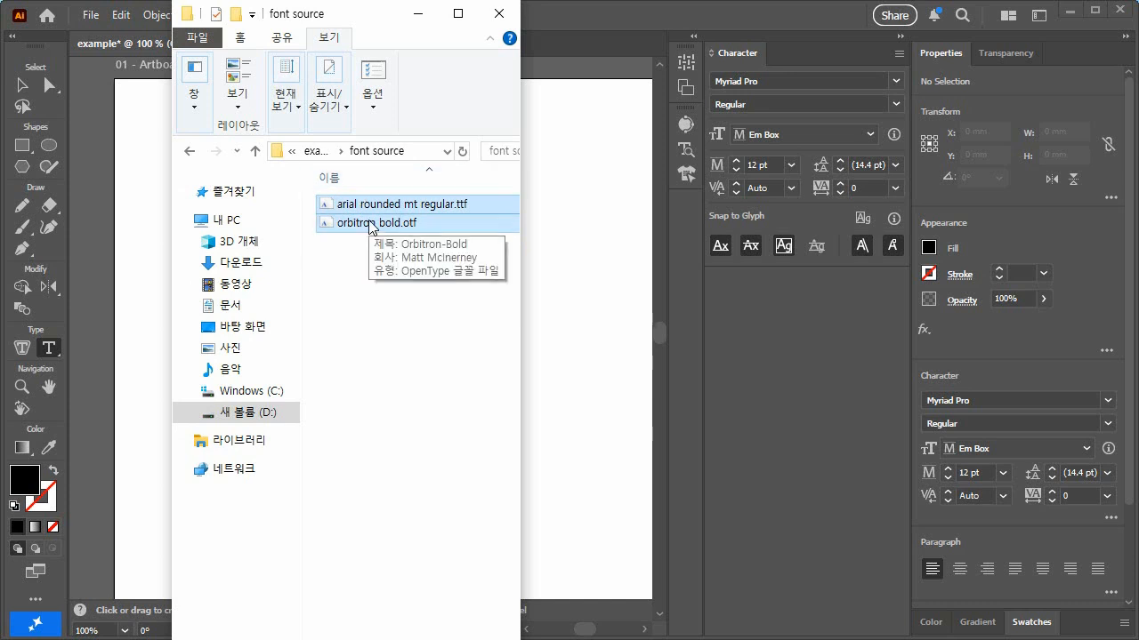
{"action": "right_click", "coordinate": [370, 227]}
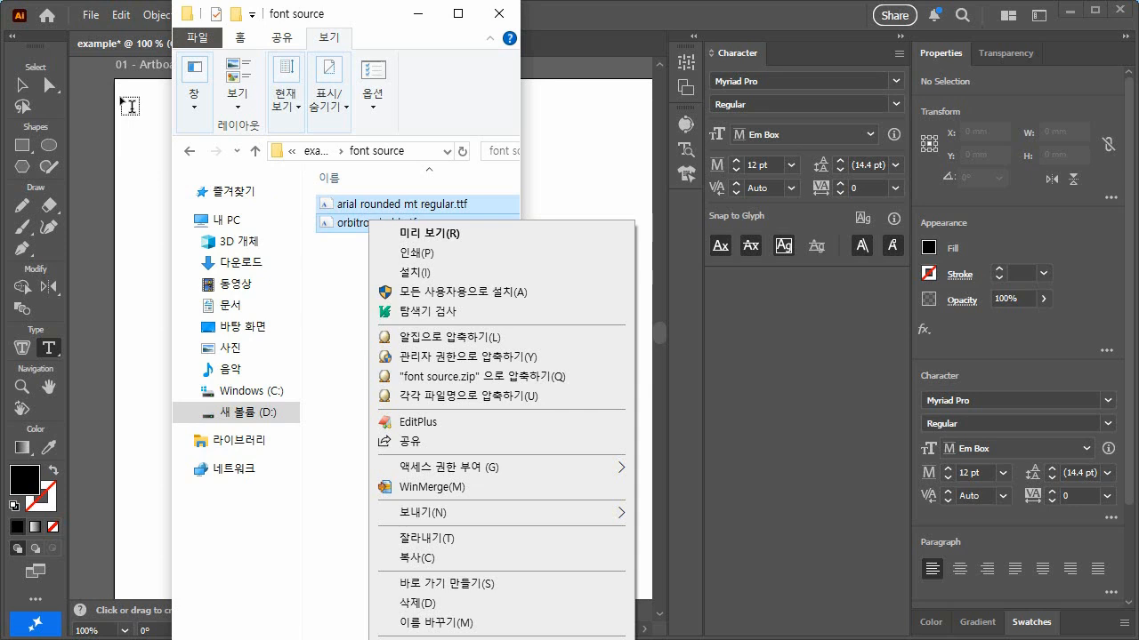
Step: Open example7_1.ai from the start folder of example7
{"action": "left_click", "coordinate": [318, 151]}
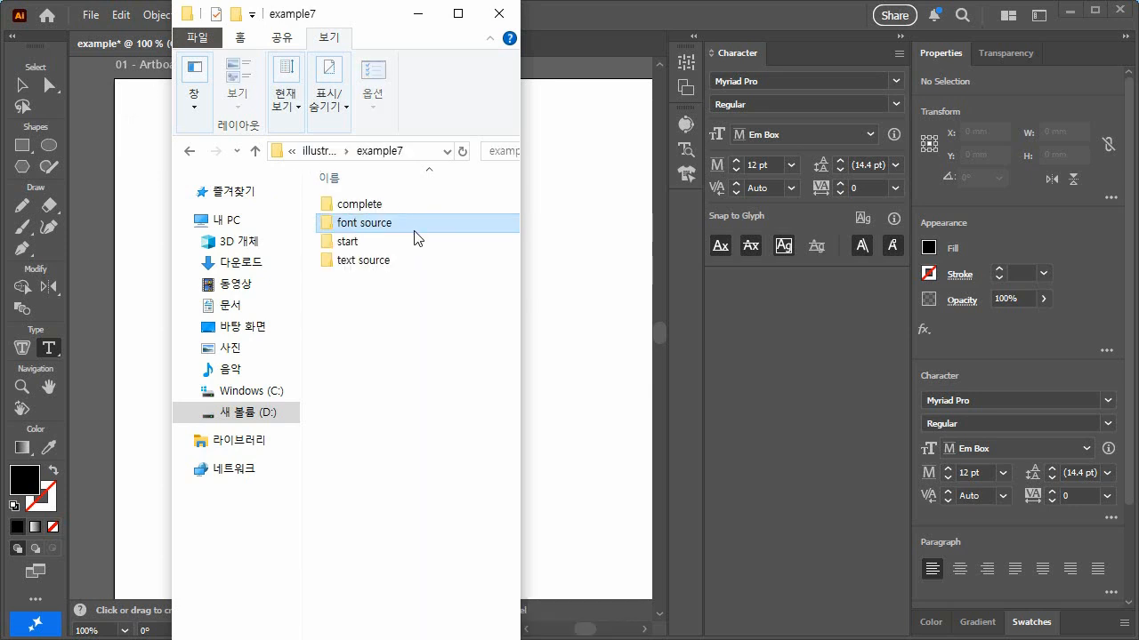
{"action": "double_click", "coordinate": [355, 249]}
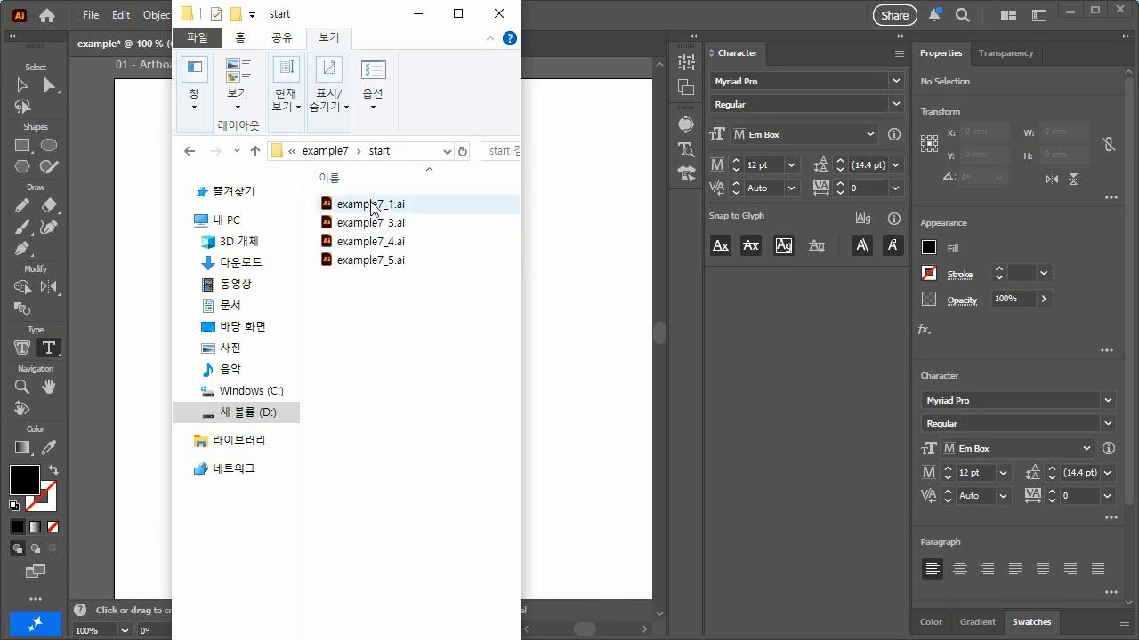
{"action": "double_click", "coordinate": [371, 205]}
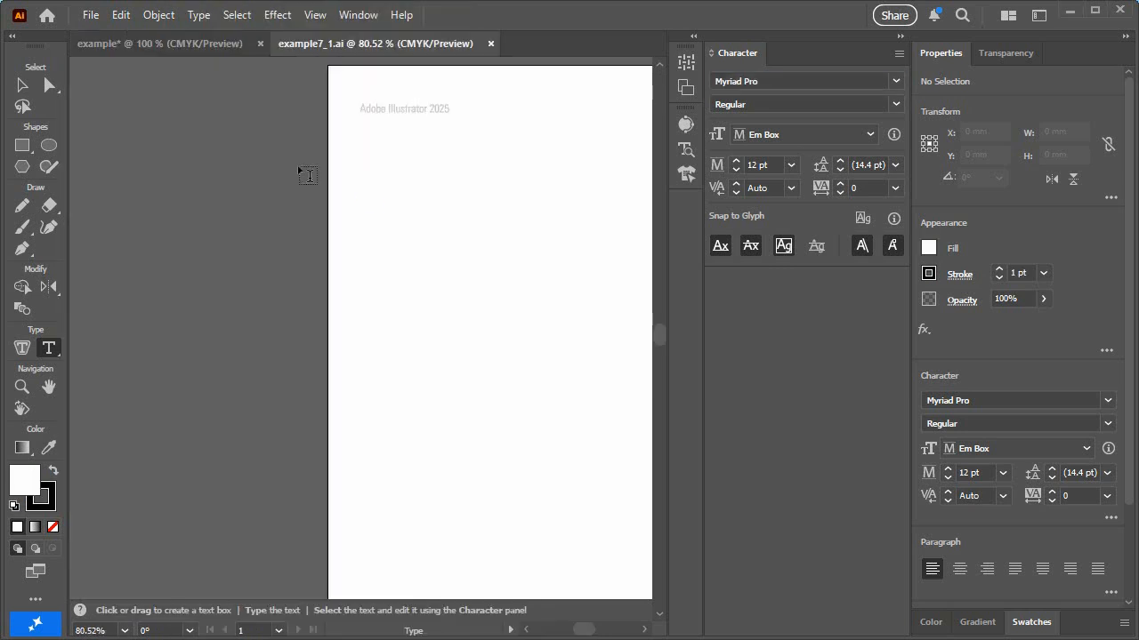
Step: Select the "What is Lorem Ipsum?" text beside the artboard and examine its font family in the Character settings
{"action": "left_click", "coordinate": [34, 86]}
{"action": "key", "text": "space"}
{"action": "left_click_drag", "start_coordinate": [501, 296], "coordinate": [140, 311]}
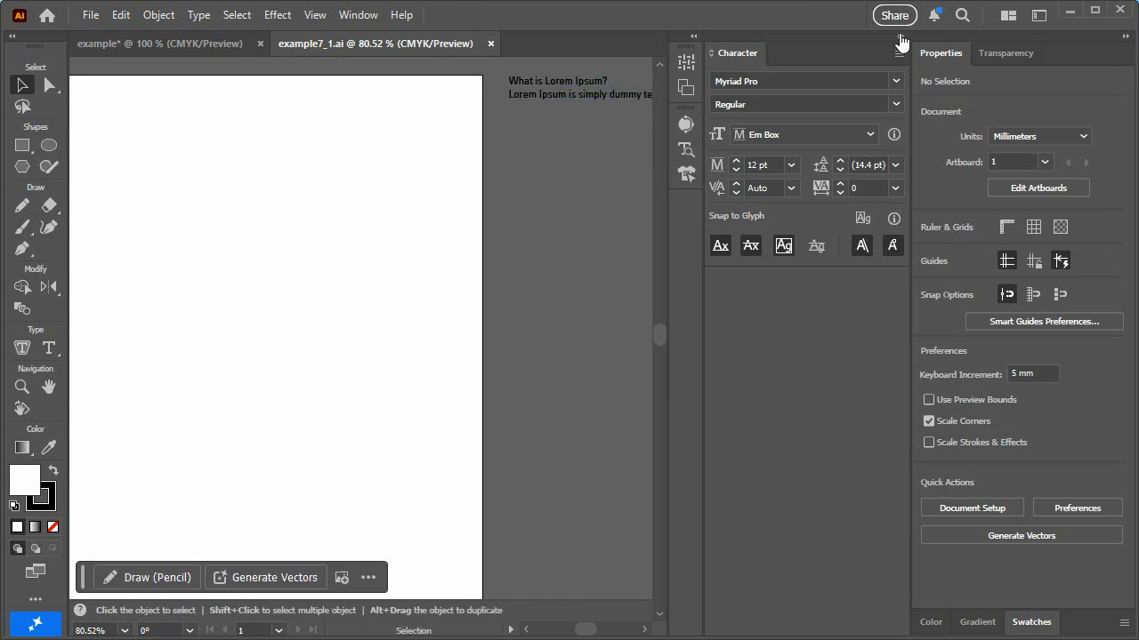
{"action": "left_click", "coordinate": [572, 104]}
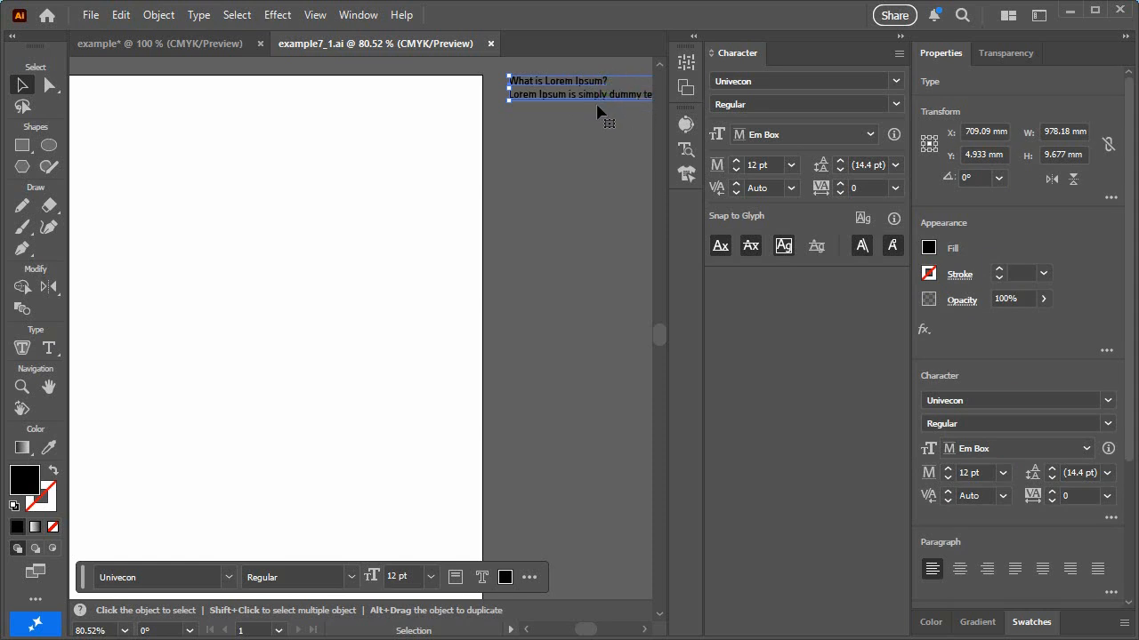
{"action": "left_click", "coordinate": [779, 81]}
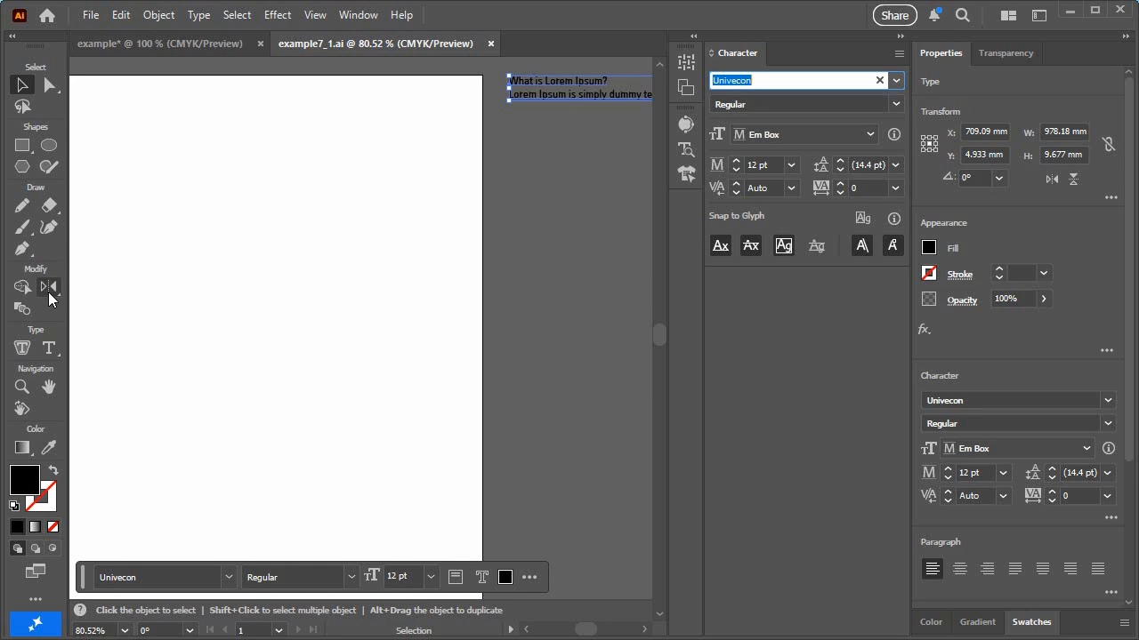
Step: Place a point text object with the Type tool in the blank area of the artboard
{"action": "left_click", "coordinate": [49, 348]}
{"action": "left_click", "coordinate": [215, 325]}
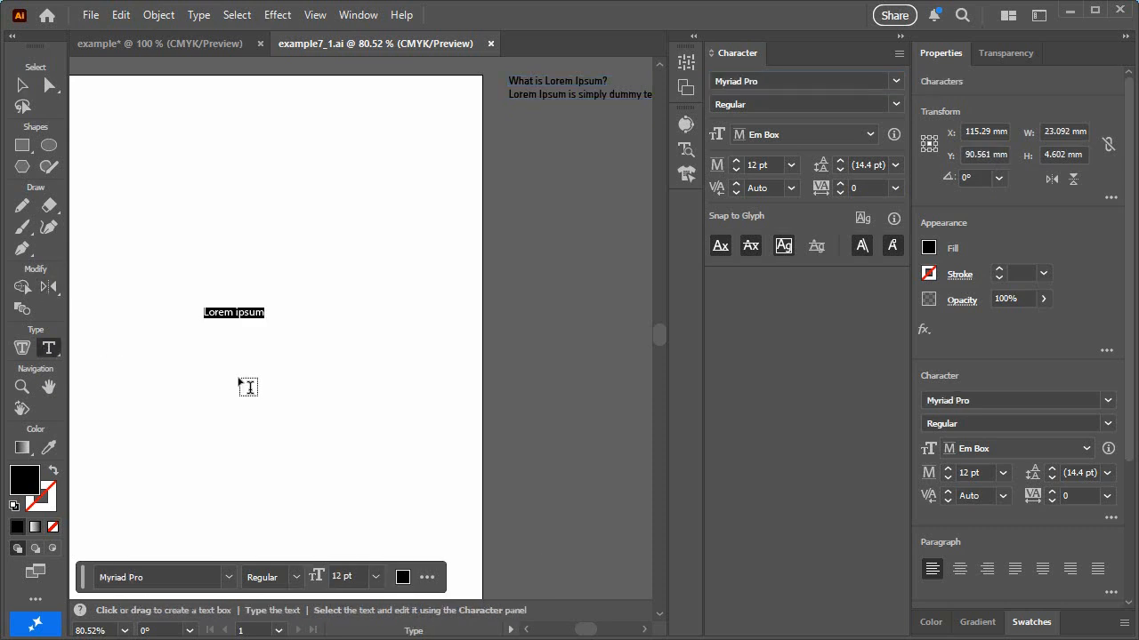
Step: Set the "Lorem ipsum" point text to Roboto Condensed at a font size of 48 pt
{"action": "left_click", "coordinate": [23, 86]}
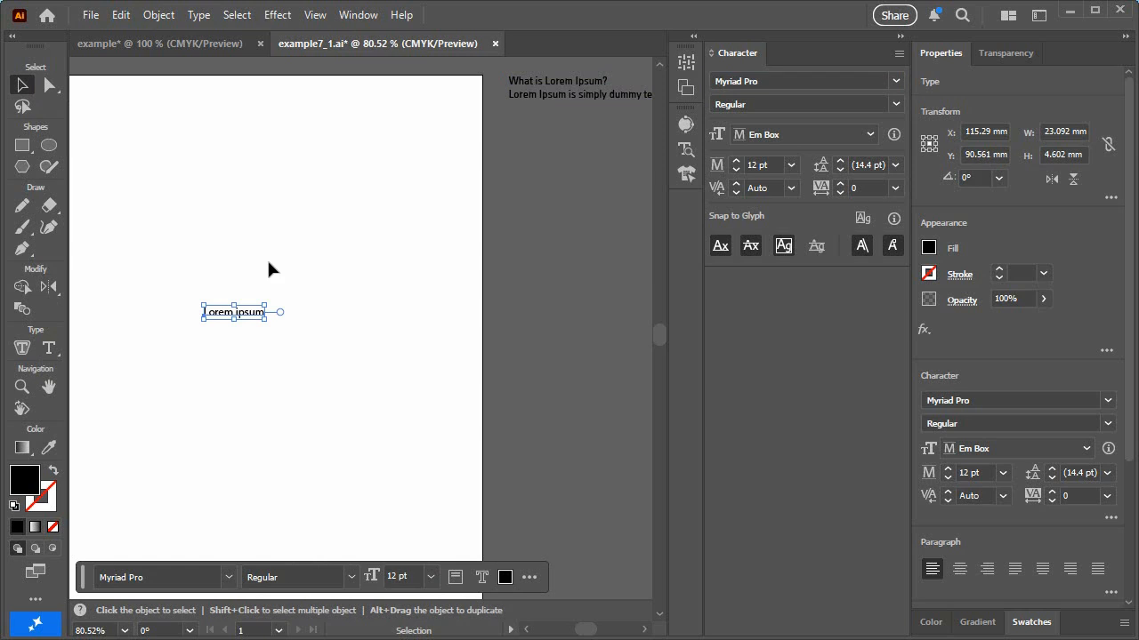
{"action": "left_click", "coordinate": [896, 81]}
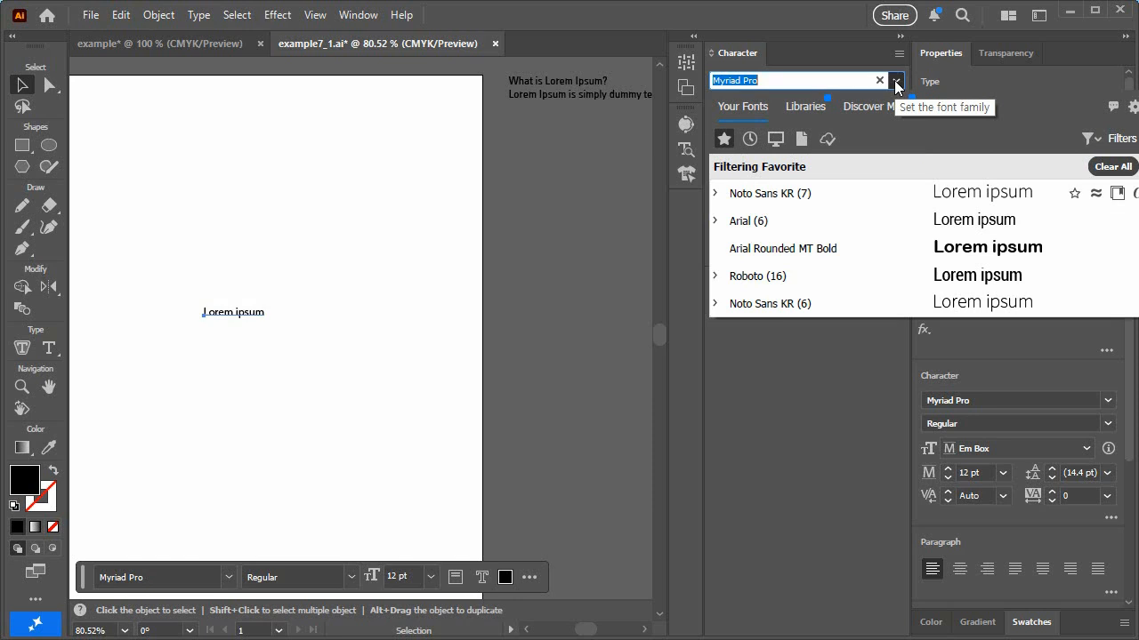
{"action": "left_click", "coordinate": [796, 281]}
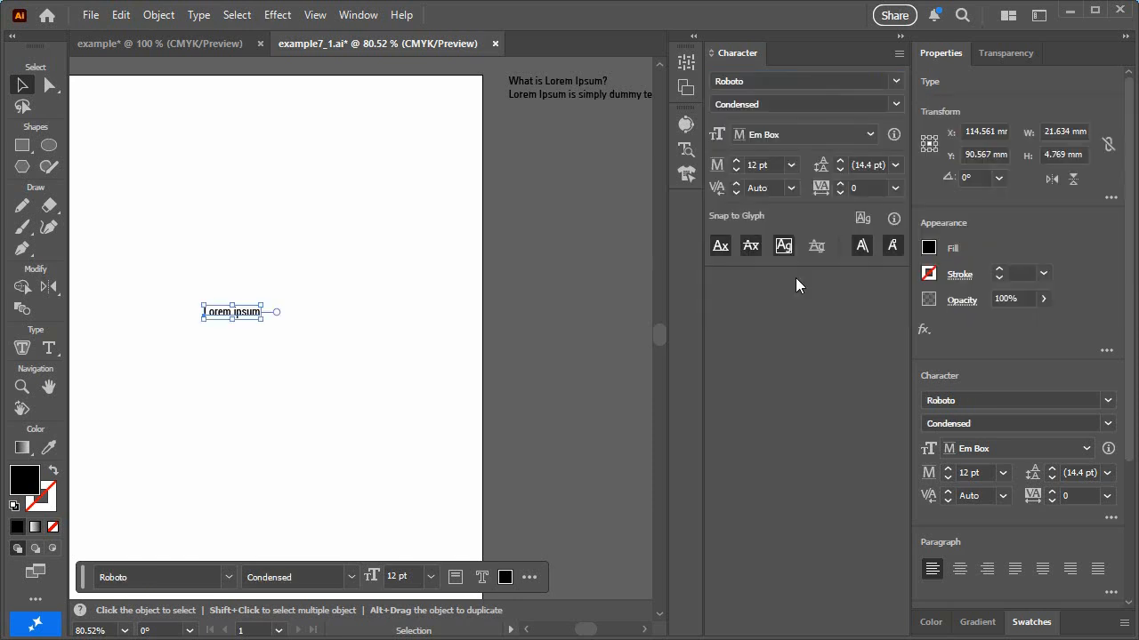
{"action": "left_click", "coordinate": [790, 162]}
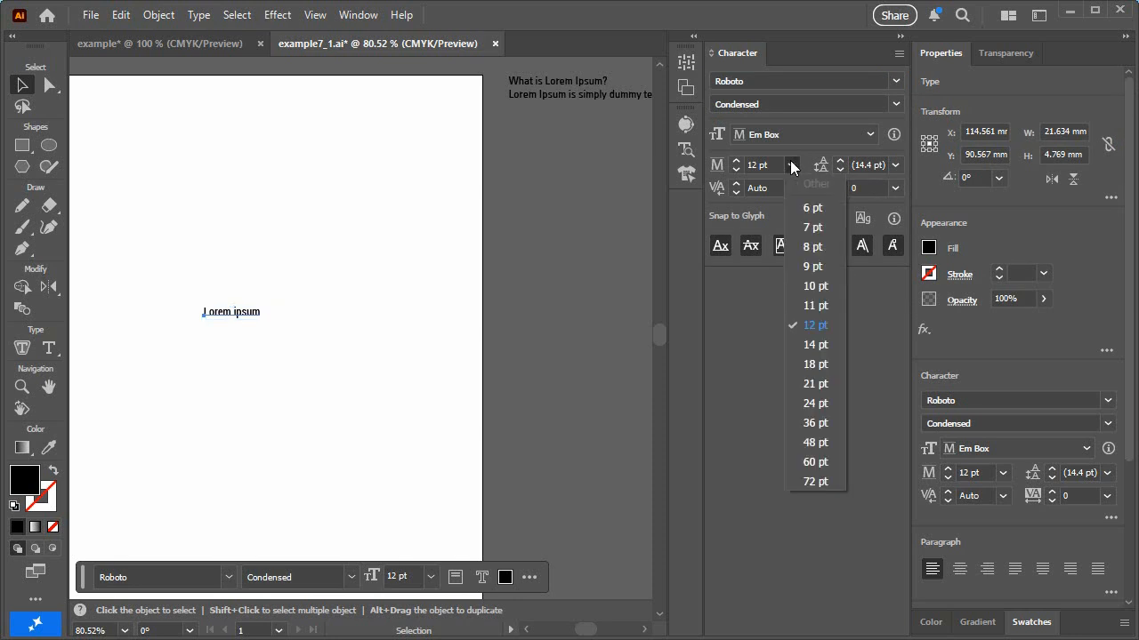
{"action": "left_click", "coordinate": [815, 442]}
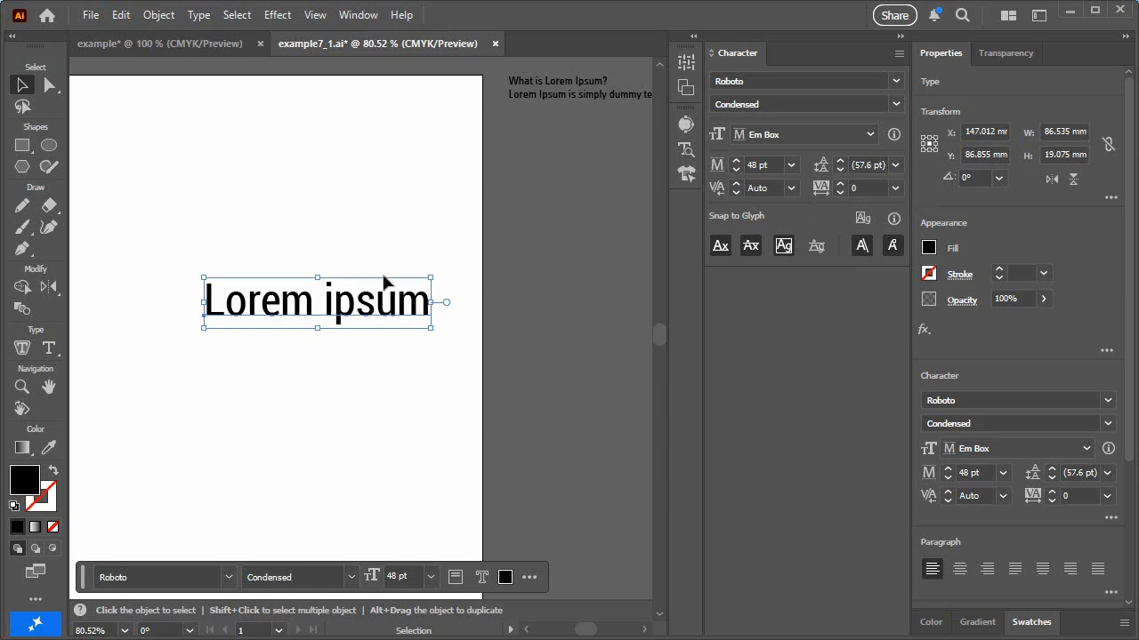
Step: Copy the "Lorem ipsum" text and paste it as a second line in the same text object
{"action": "double_click", "coordinate": [392, 306]}
{"action": "key", "text": "ctrl+a"}
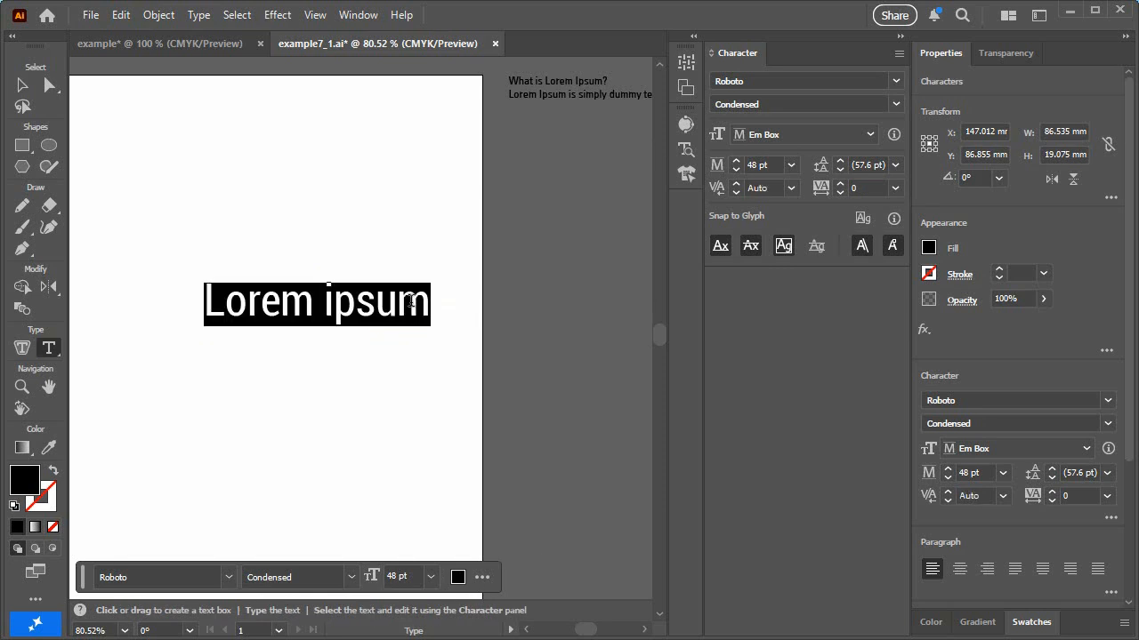
{"action": "key", "text": "ctrl+c"}
{"action": "key", "text": "Right"}
{"action": "key", "text": "Return"}
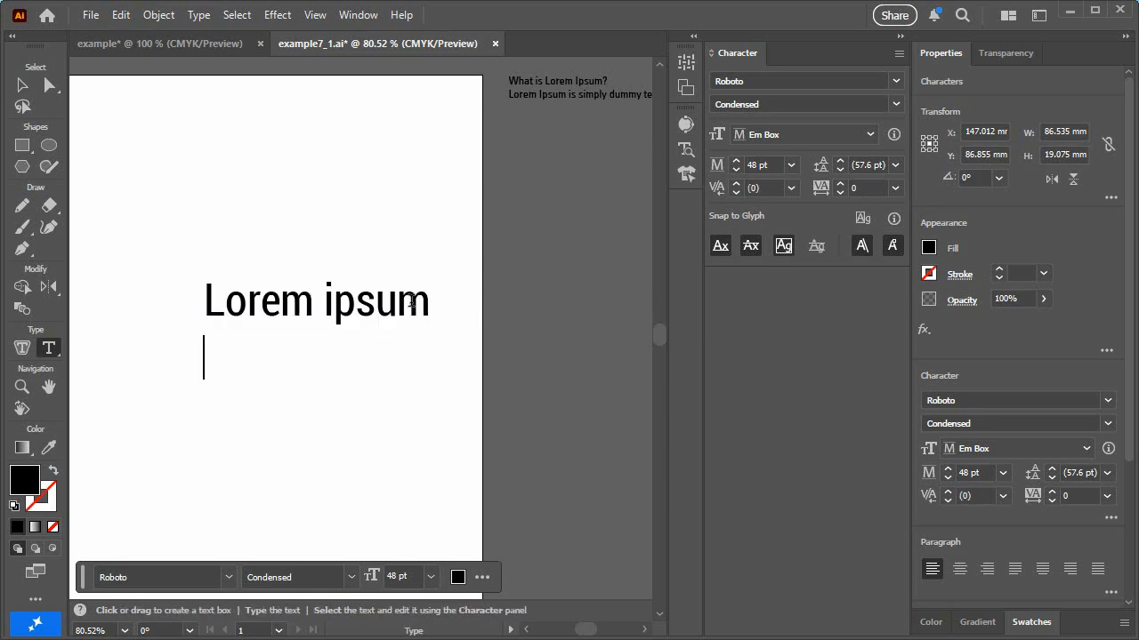
{"action": "key", "text": "ctrl+v"}
{"action": "key", "text": "Escape"}
Step: Select both "Lorem ipsum" lines and set their leading to 60 pt
{"action": "left_click_drag", "start_coordinate": [433, 359], "coordinate": [182, 300]}
{"action": "key", "text": "ctrl+z"}
{"action": "left_click", "coordinate": [241, 302]}
{"action": "key", "text": "ctrl+a"}
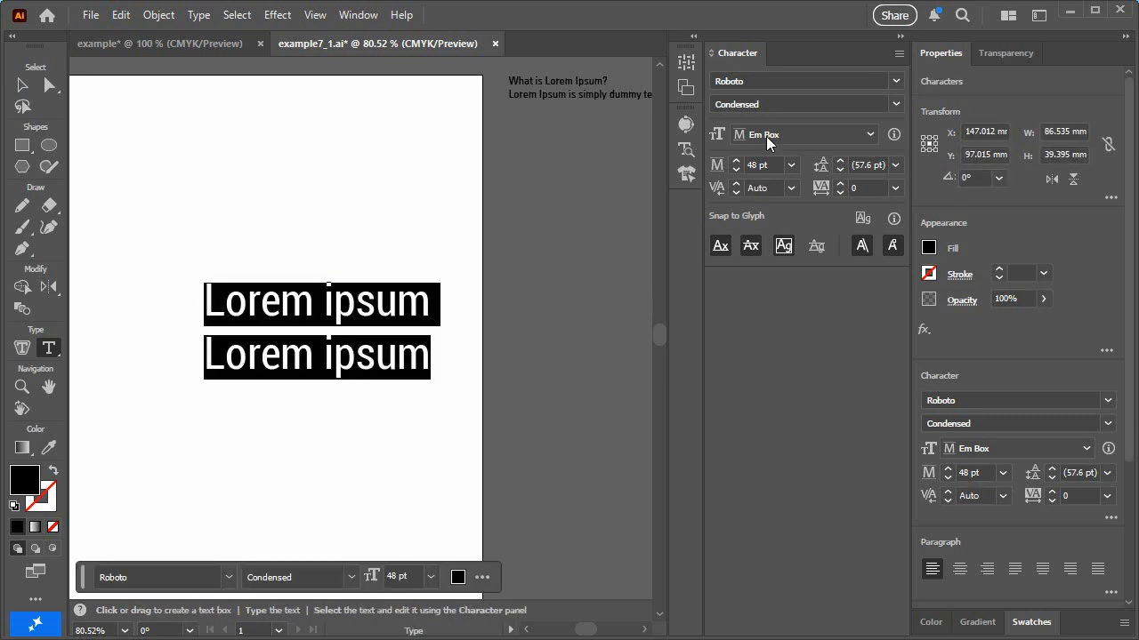
{"action": "left_click", "coordinate": [897, 165]}
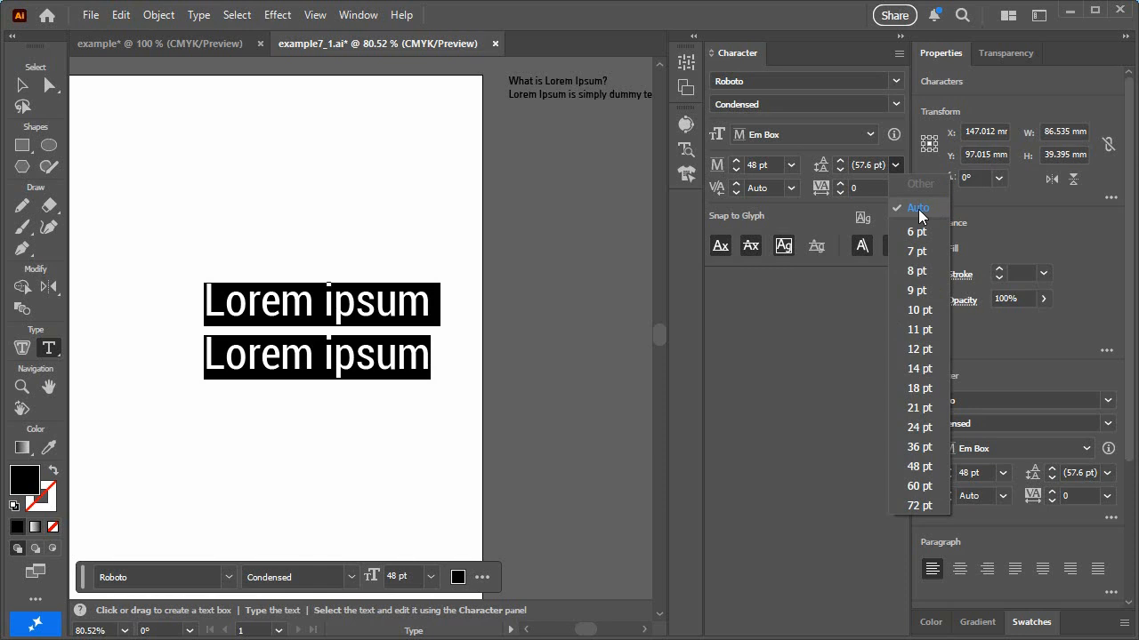
{"action": "left_click", "coordinate": [920, 486]}
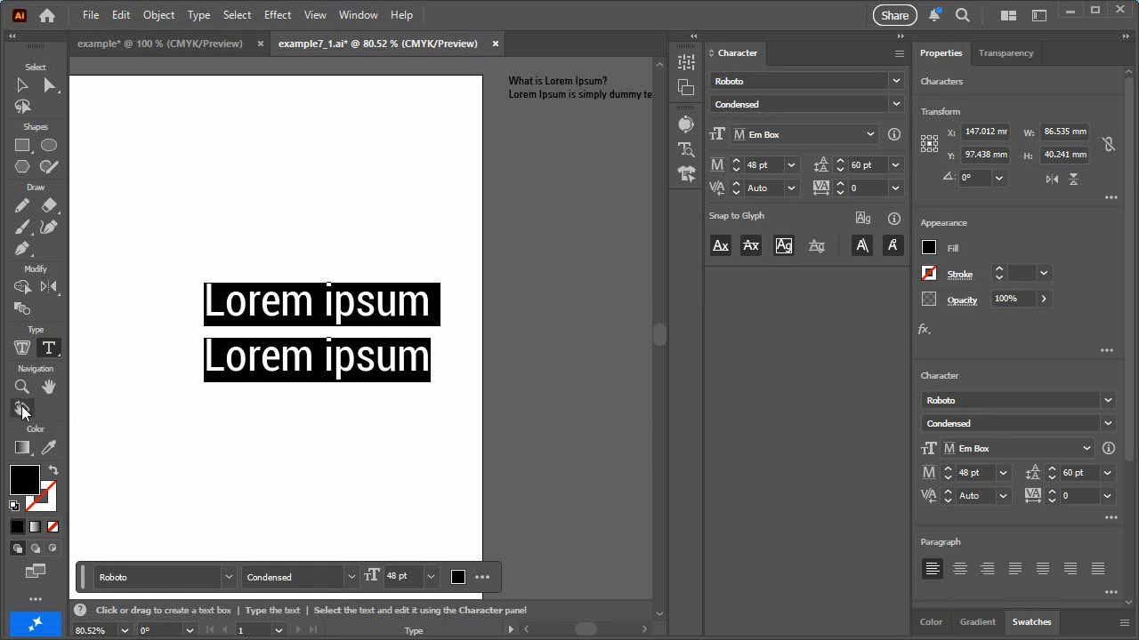
Step: Add a third line reading "izomabcdefghijk" below the two "Lorem ipsum" lines
{"action": "left_click", "coordinate": [401, 357]}
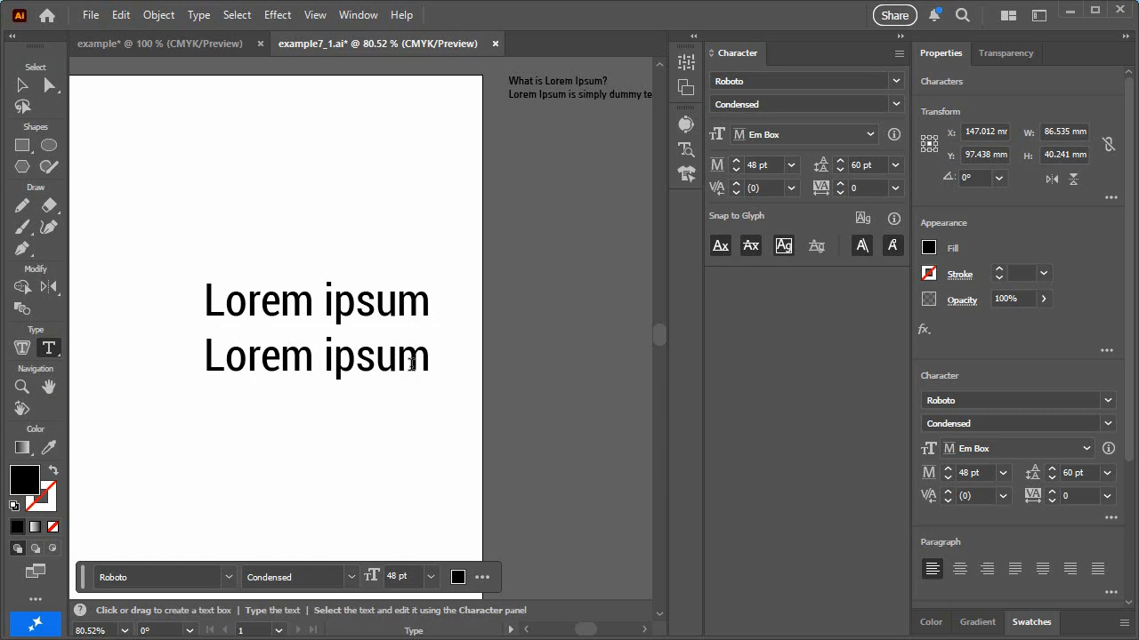
{"action": "key", "text": "Right"}
{"action": "key", "text": "Return"}
{"action": "type", "text": "iz"}
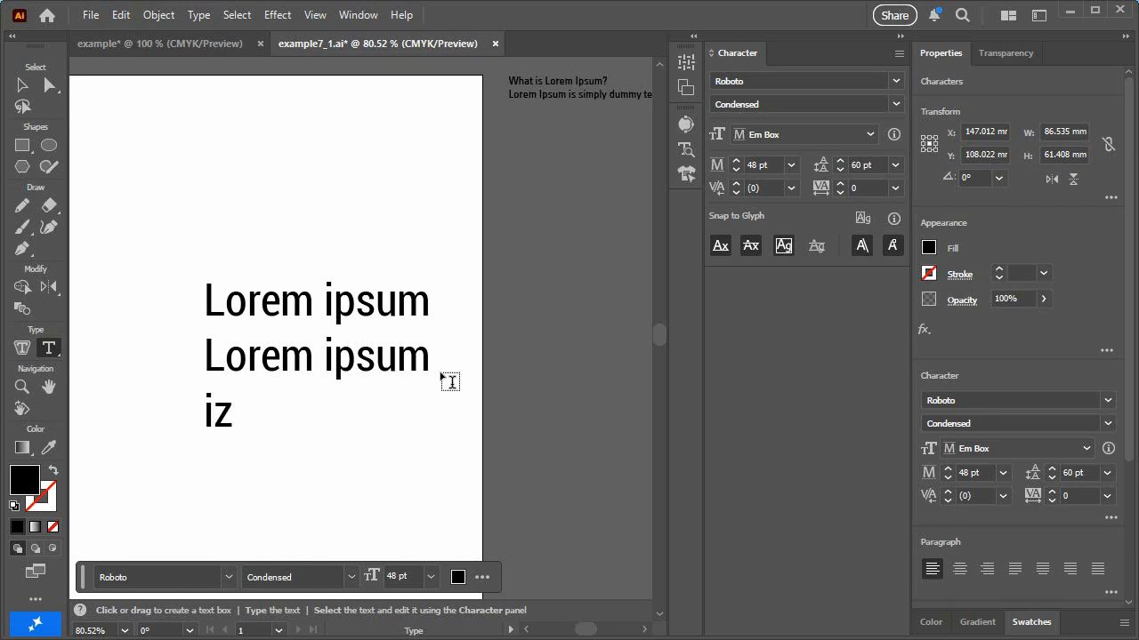
{"action": "type", "text": "o"}
{"action": "type", "text": "m"}
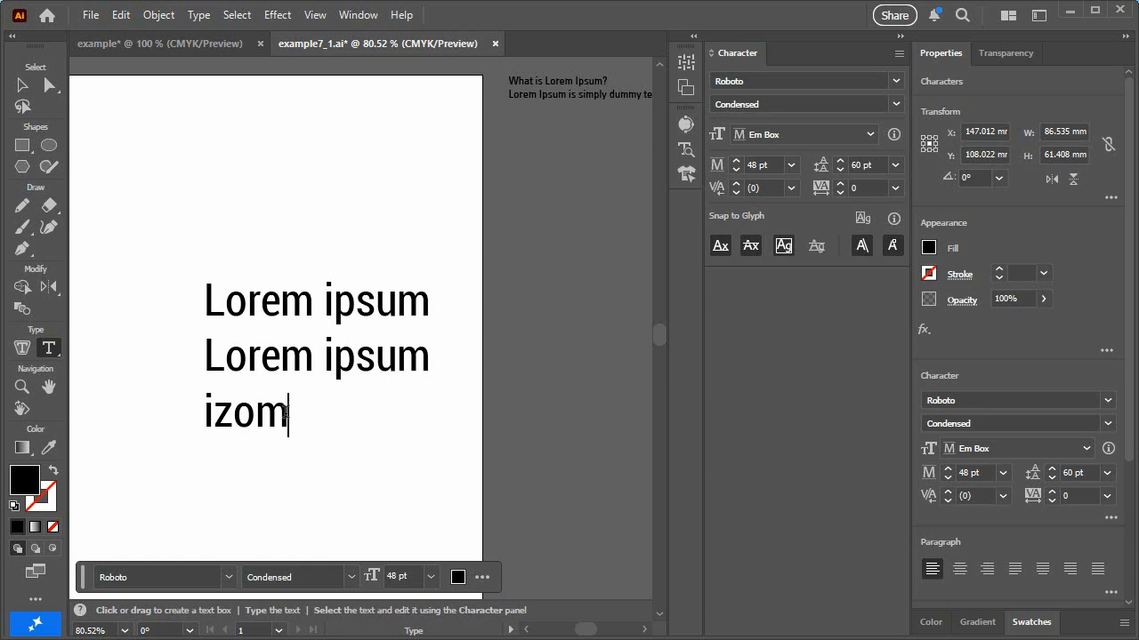
{"action": "type", "text": "abcdefg"}
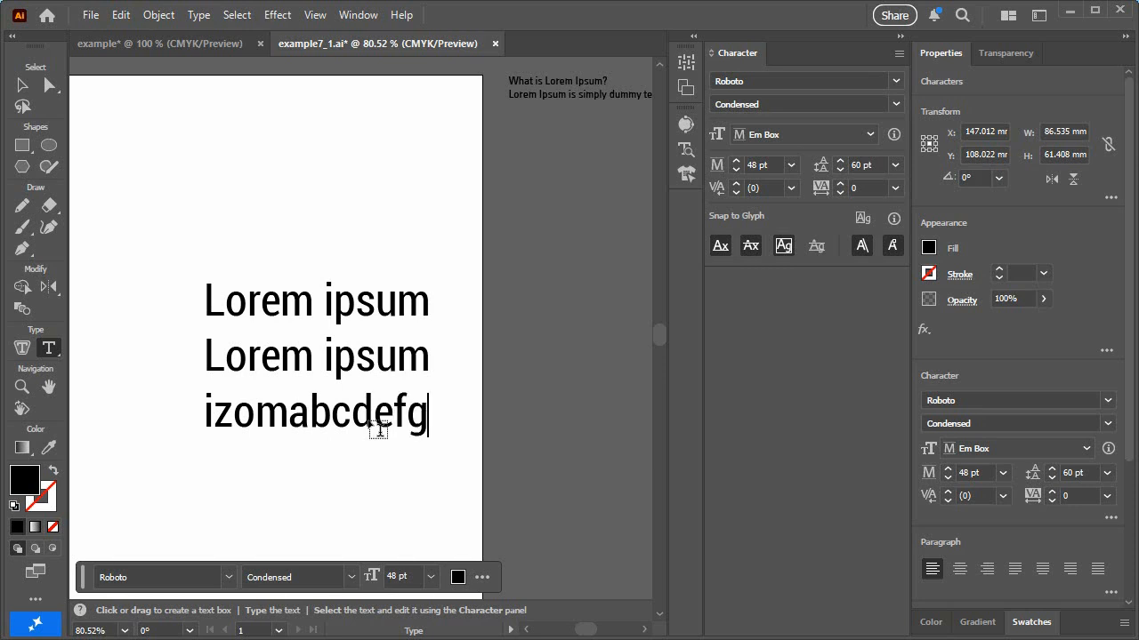
{"action": "type", "text": "hi"}
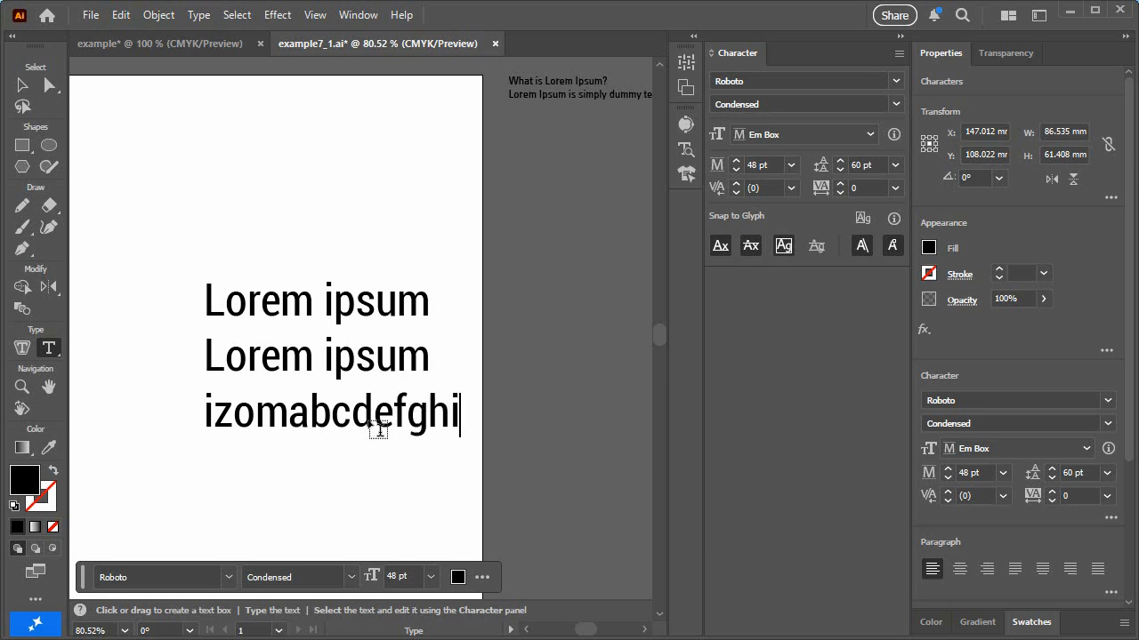
{"action": "type", "text": "jk"}
Step: Move the three-line text object to the left so that it lies fully within the artboard, and deselect it
{"action": "left_click", "coordinate": [21, 85]}
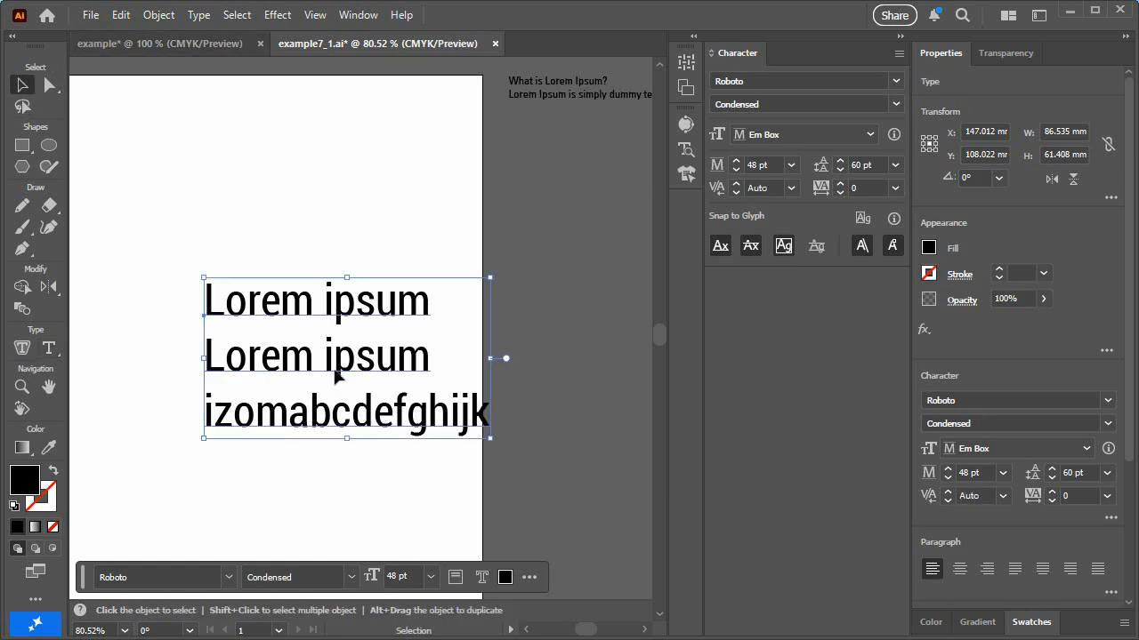
{"action": "left_click_drag", "start_coordinate": [346, 425], "coordinate": [255, 413]}
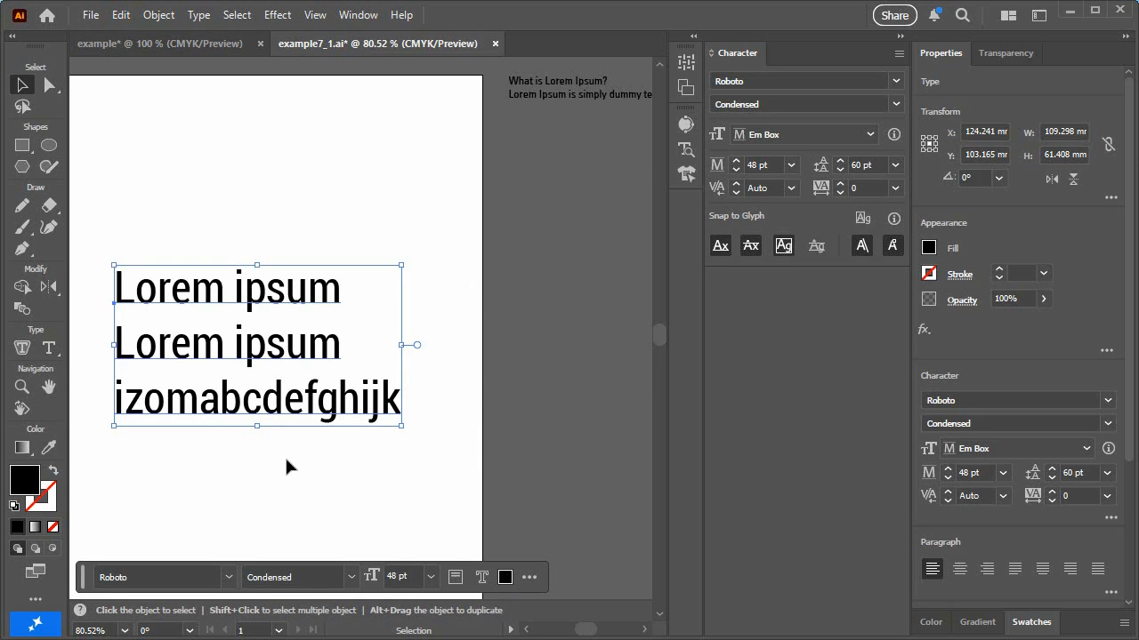
{"action": "left_click", "coordinate": [286, 455]}
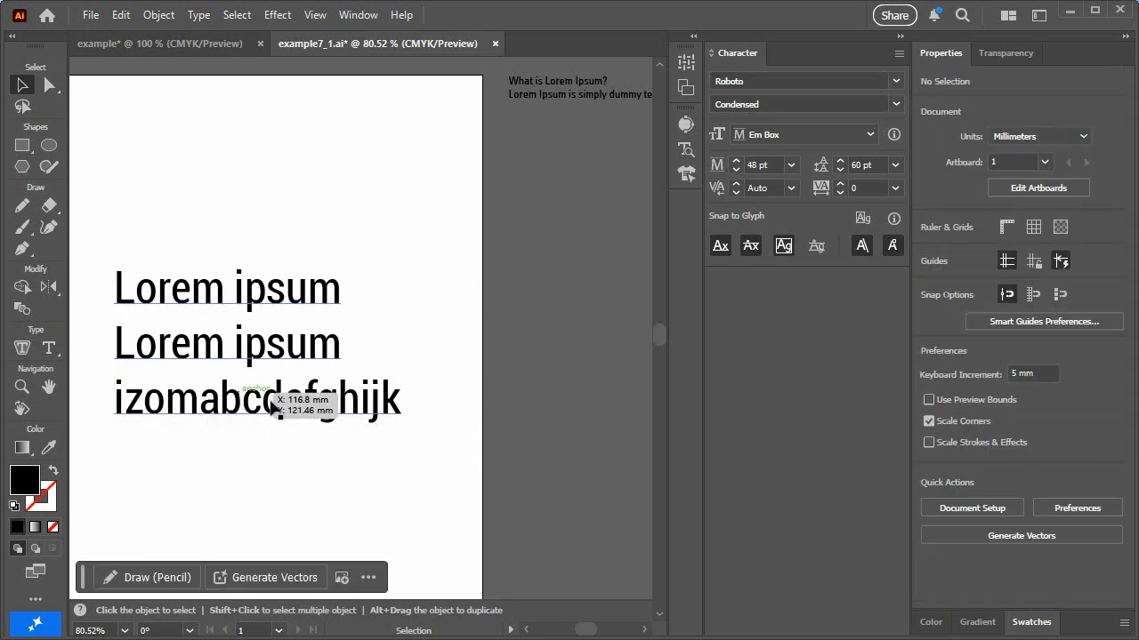
Step: Place the text cursor between "o" and "m" in the third line and increase the kerning there to 10
{"action": "left_click", "coordinate": [21, 388]}
{"action": "left_click", "coordinate": [217, 413]}
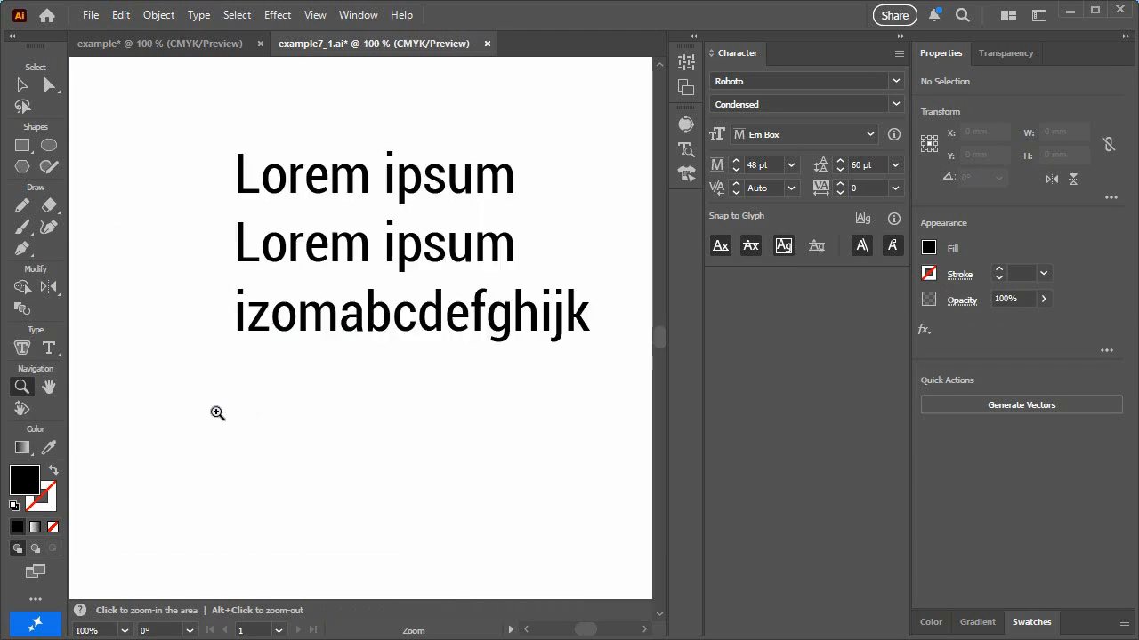
{"action": "left_click", "coordinate": [48, 348]}
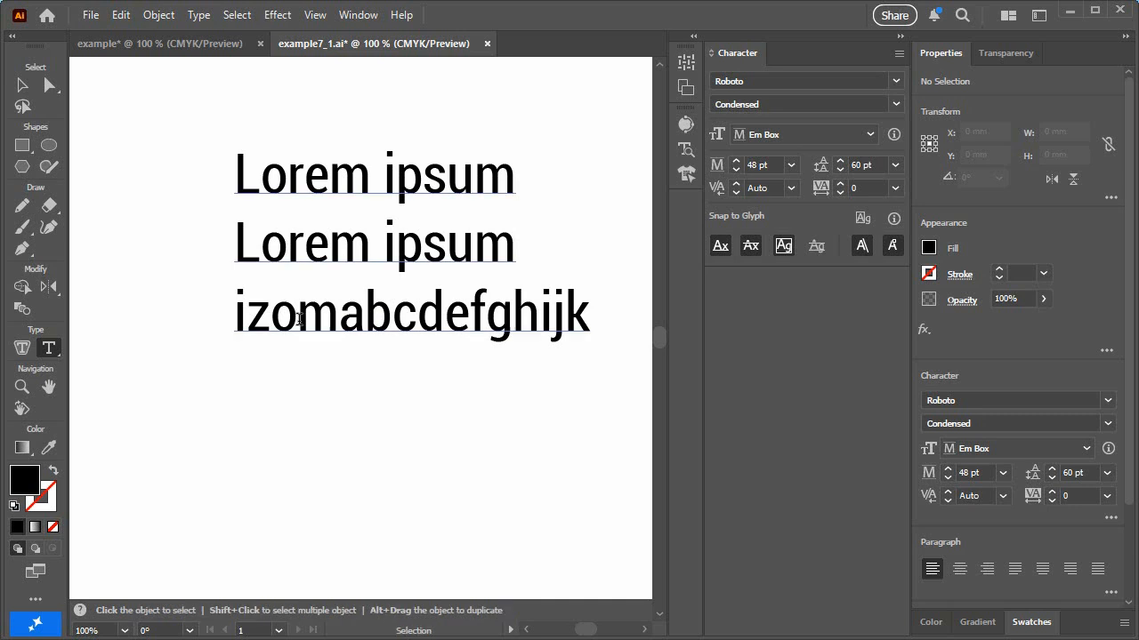
{"action": "key", "text": "ctrl+equal"}
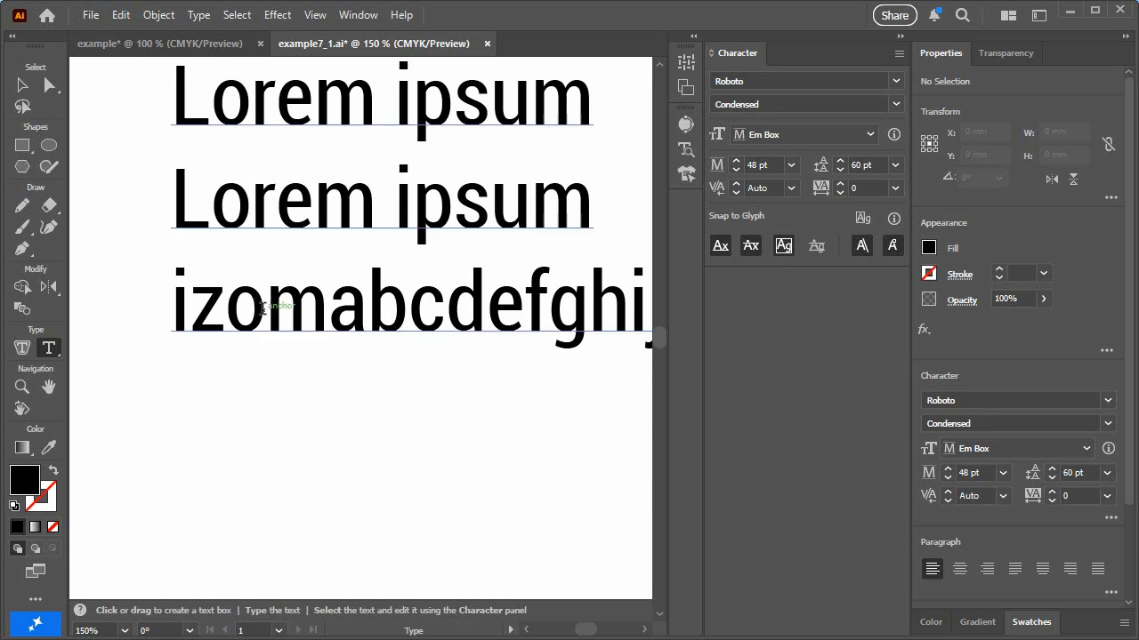
{"action": "left_click", "coordinate": [262, 308]}
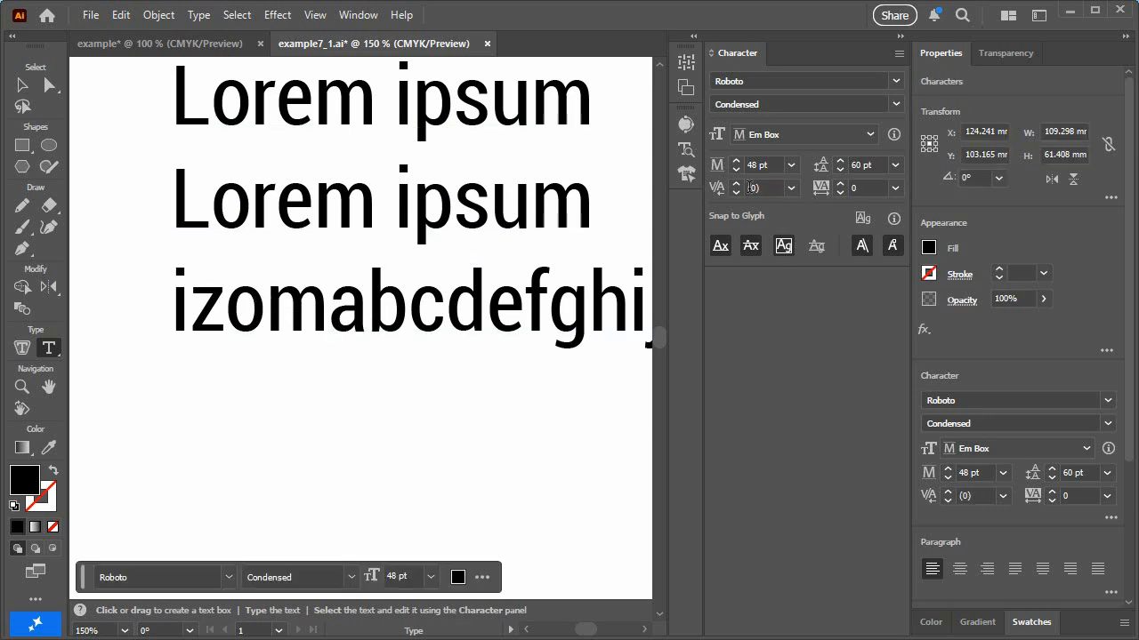
{"action": "left_click", "coordinate": [736, 182]}
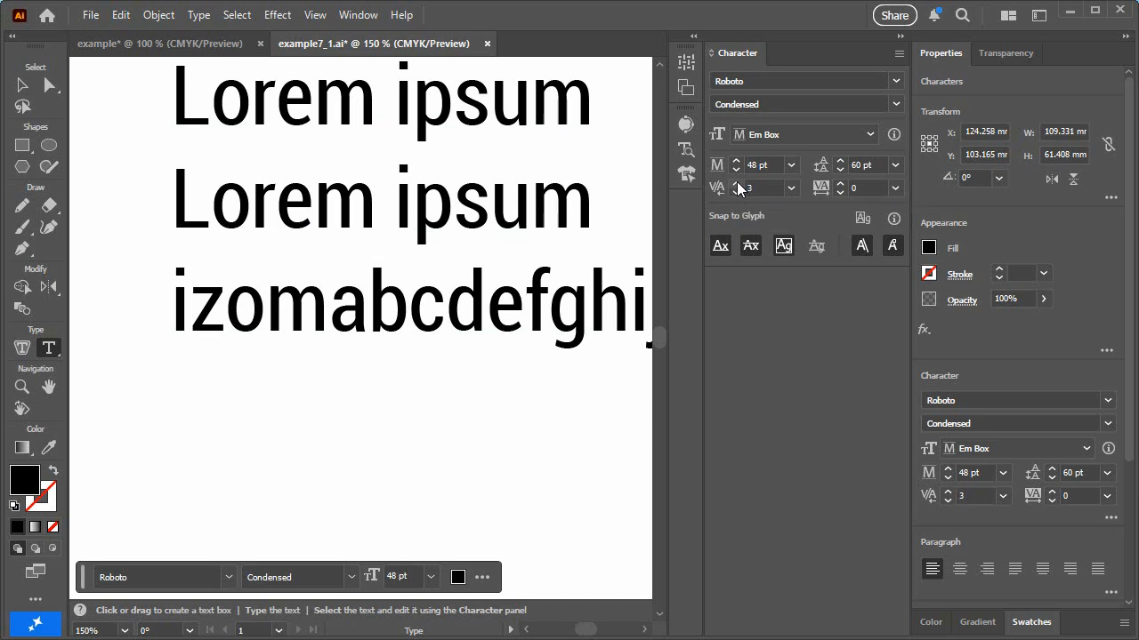
{"action": "left_click", "coordinate": [737, 183]}
{"action": "left_click", "coordinate": [737, 183]}
{"action": "left_click", "coordinate": [737, 184]}
{"action": "left_click", "coordinate": [738, 183]}
{"action": "left_click", "coordinate": [738, 183]}
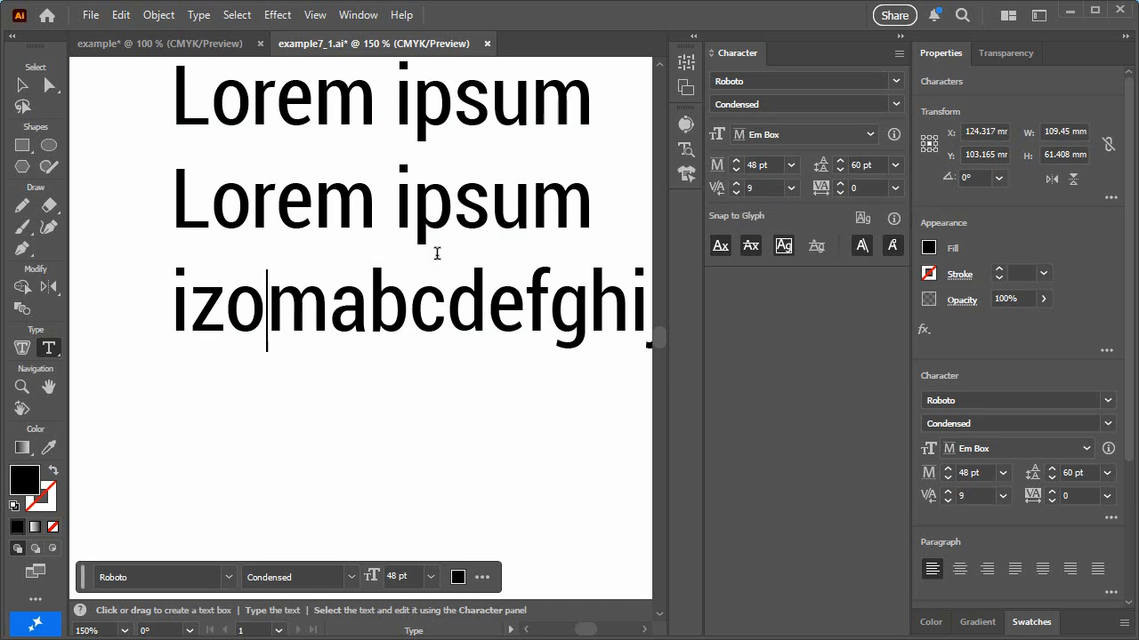
{"action": "left_click", "coordinate": [737, 183]}
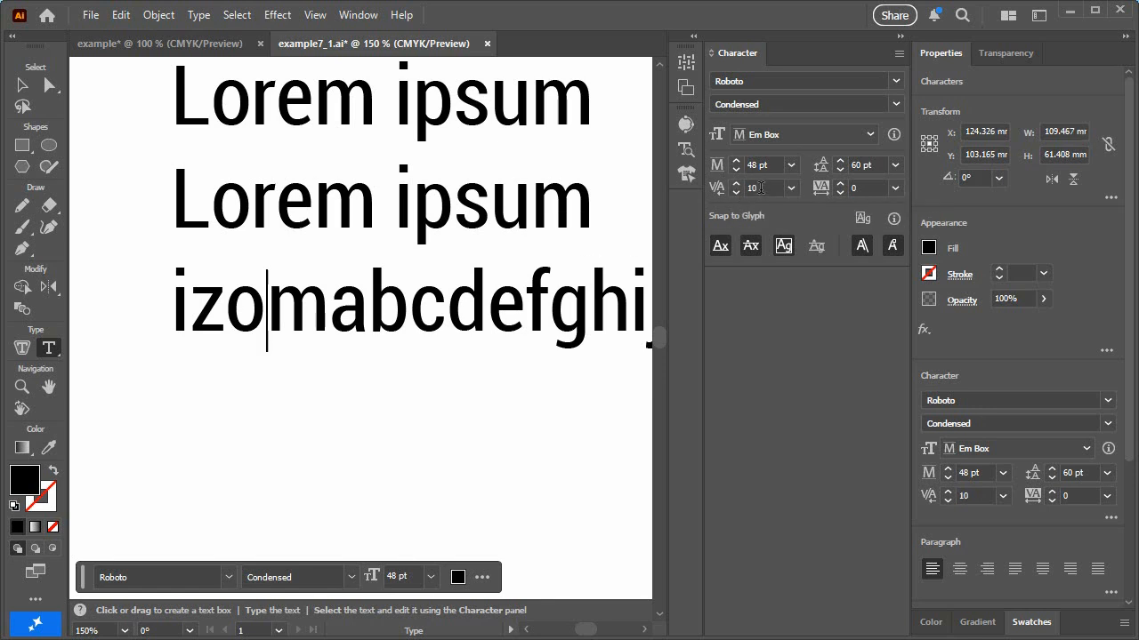
Step: Set the kerning between "o" and "m" in the third line to 0
{"action": "left_click", "coordinate": [727, 187]}
{"action": "type", "text": "0"}
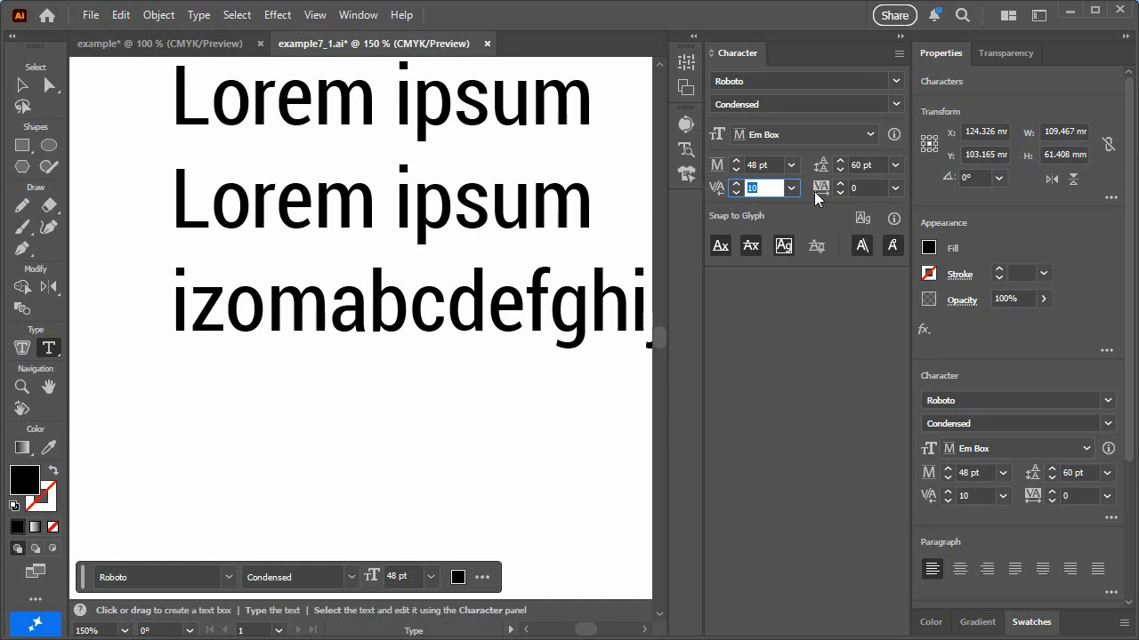
{"action": "key", "text": "Return"}
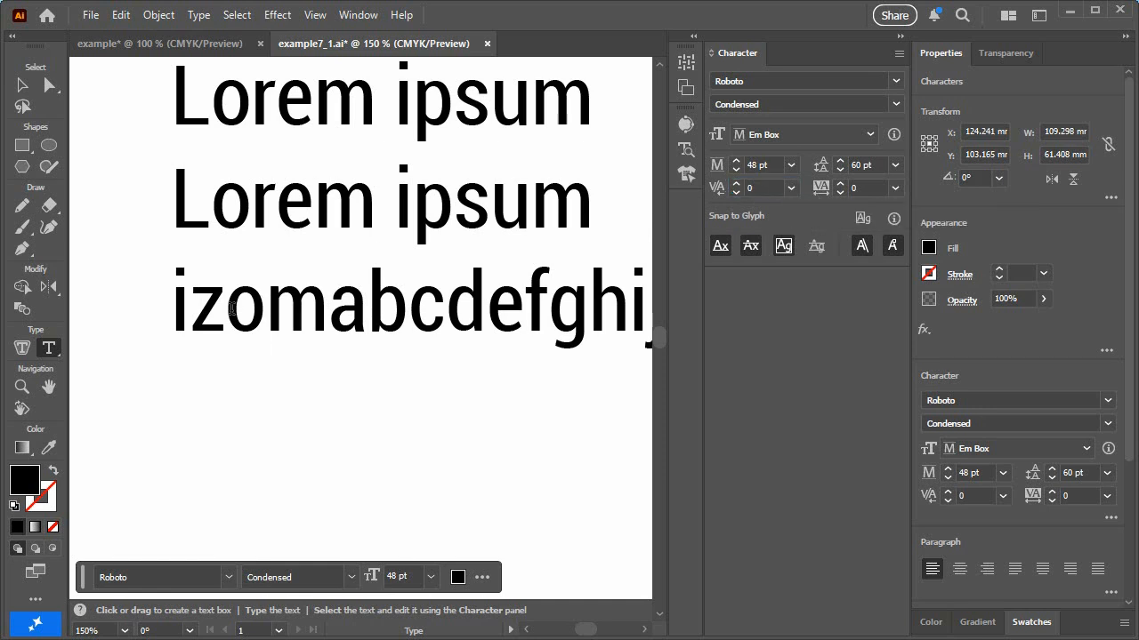
Step: Select the whole third line of text and set its tracking to 75
{"action": "left_click_drag", "start_coordinate": [173, 300], "coordinate": [531, 282]}
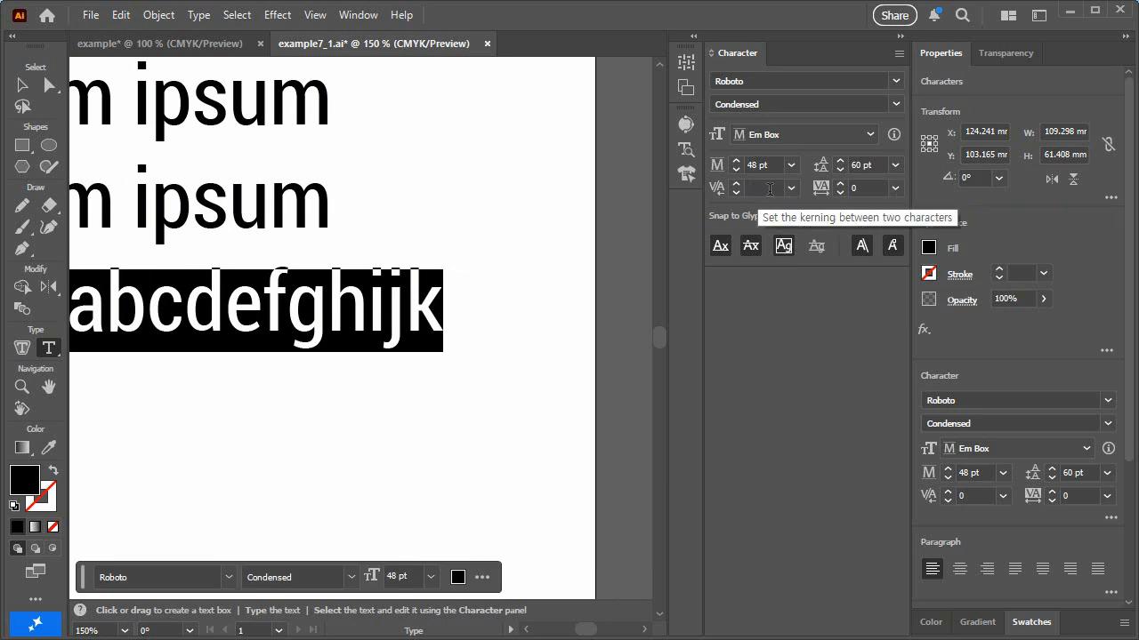
{"action": "left_click", "coordinate": [894, 191]}
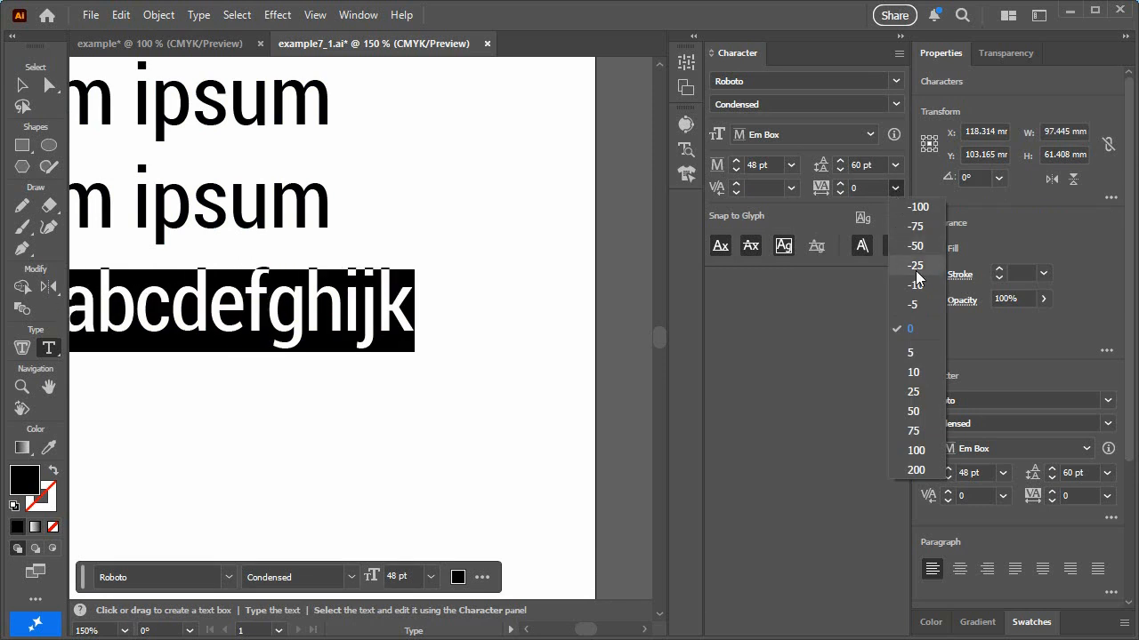
{"action": "left_click", "coordinate": [913, 431]}
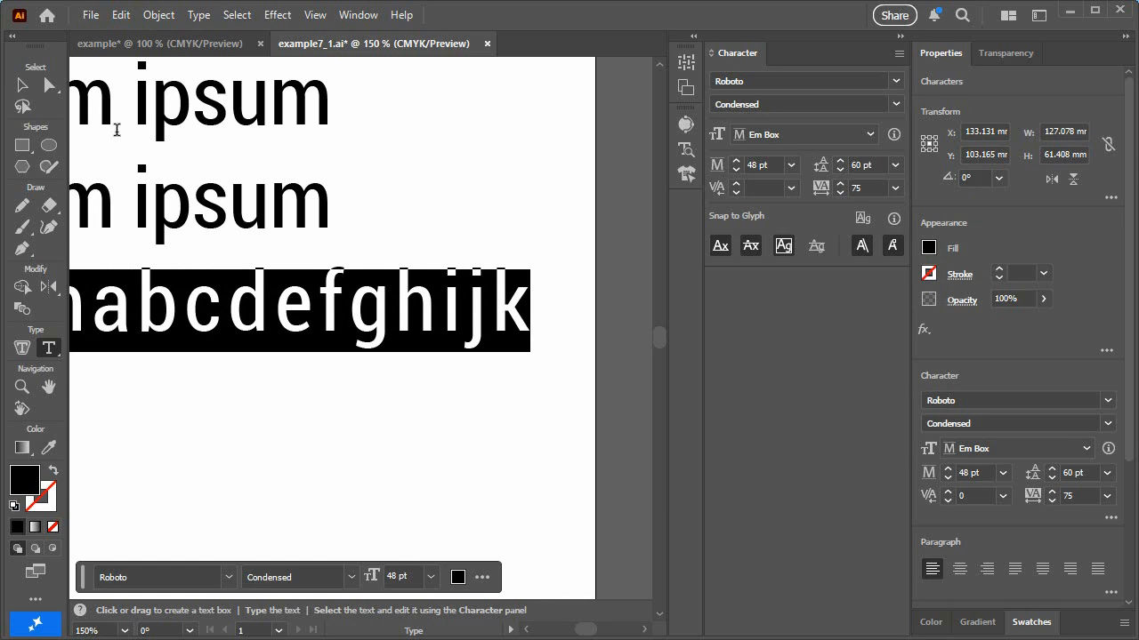
Step: Delete the three-line practice text object from the artboard
{"action": "left_click", "coordinate": [21, 85]}
{"action": "left_click_drag", "start_coordinate": [191, 401], "coordinate": [369, 392]}
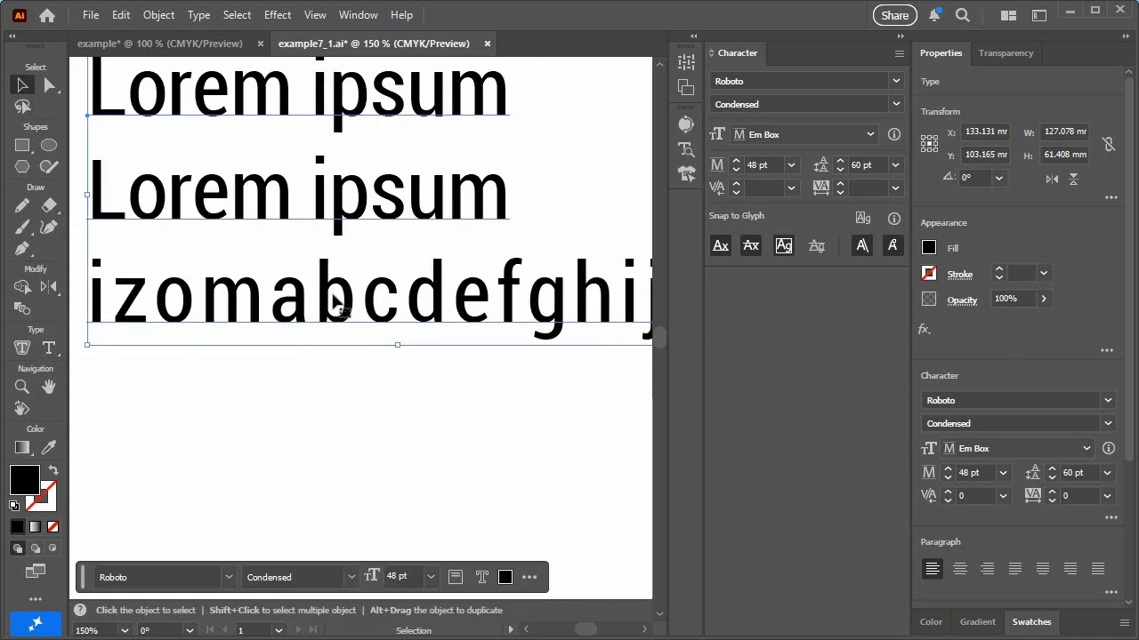
{"action": "left_click", "coordinate": [867, 188]}
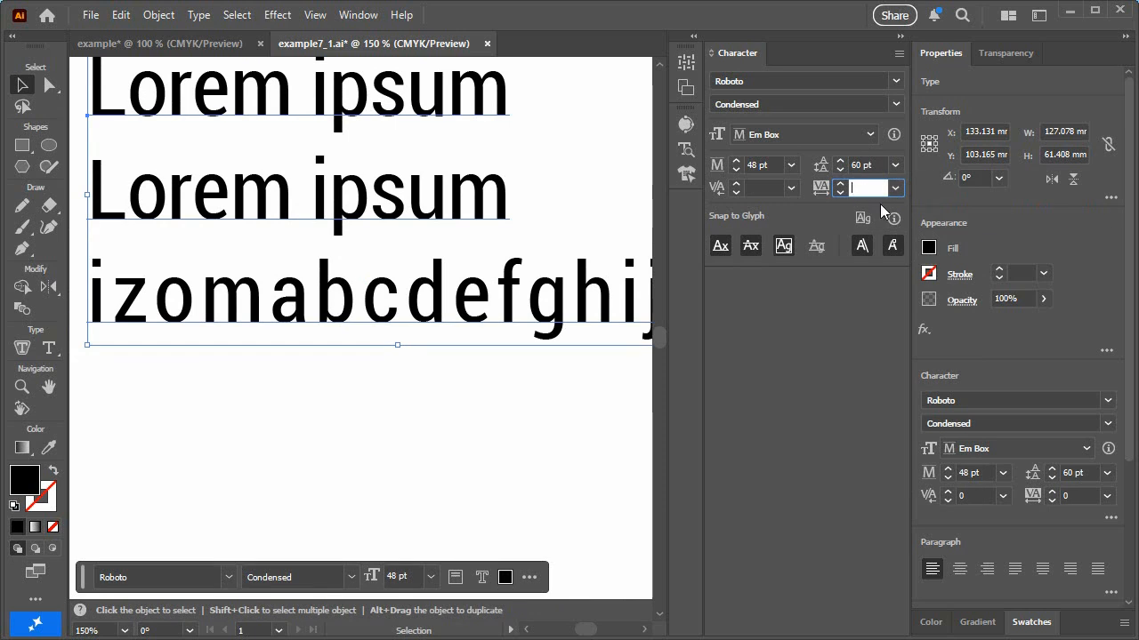
{"action": "left_click", "coordinate": [22, 85]}
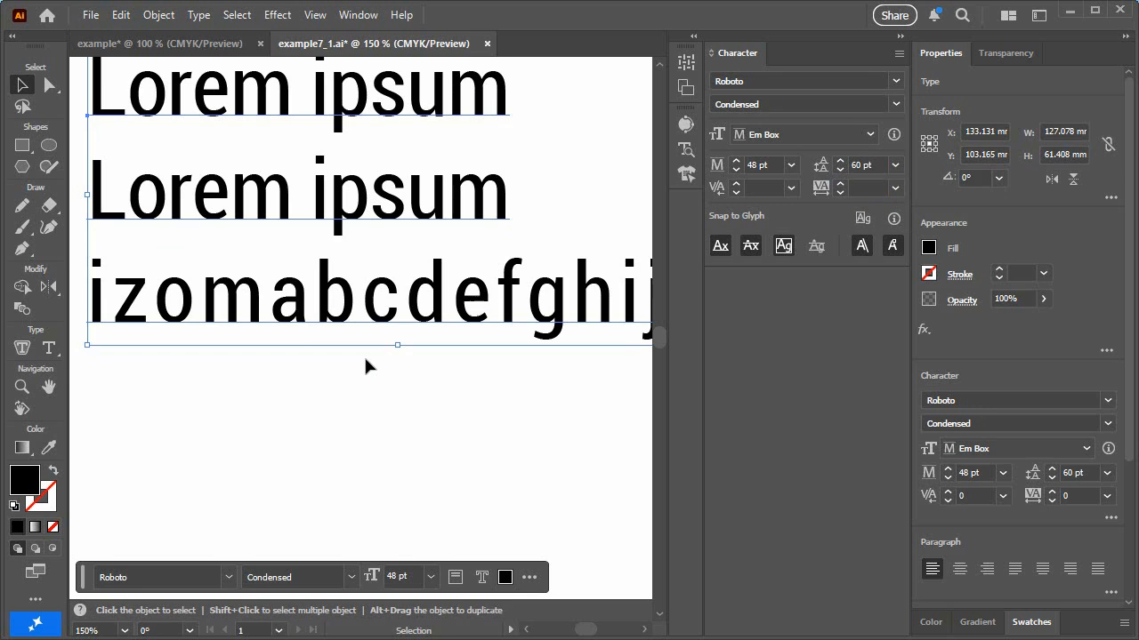
{"action": "key", "text": "Delete"}
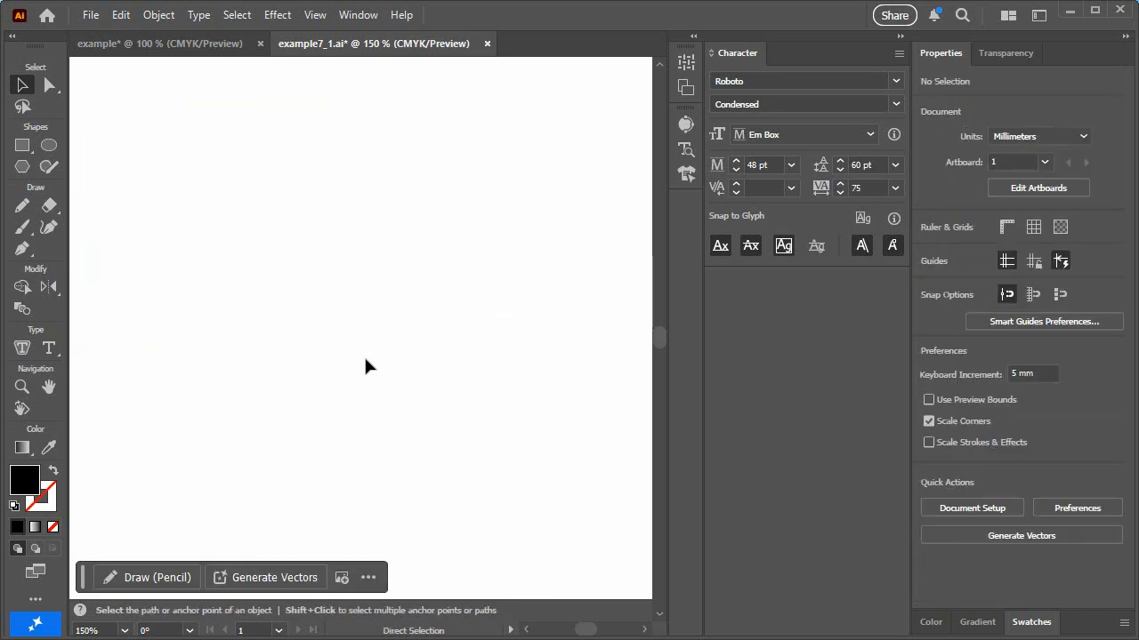
{"action": "key", "text": "ctrl+0"}
{"action": "key", "text": "ctrl+minus"}
{"action": "left_click_drag", "start_coordinate": [445, 303], "coordinate": [384, 269]}
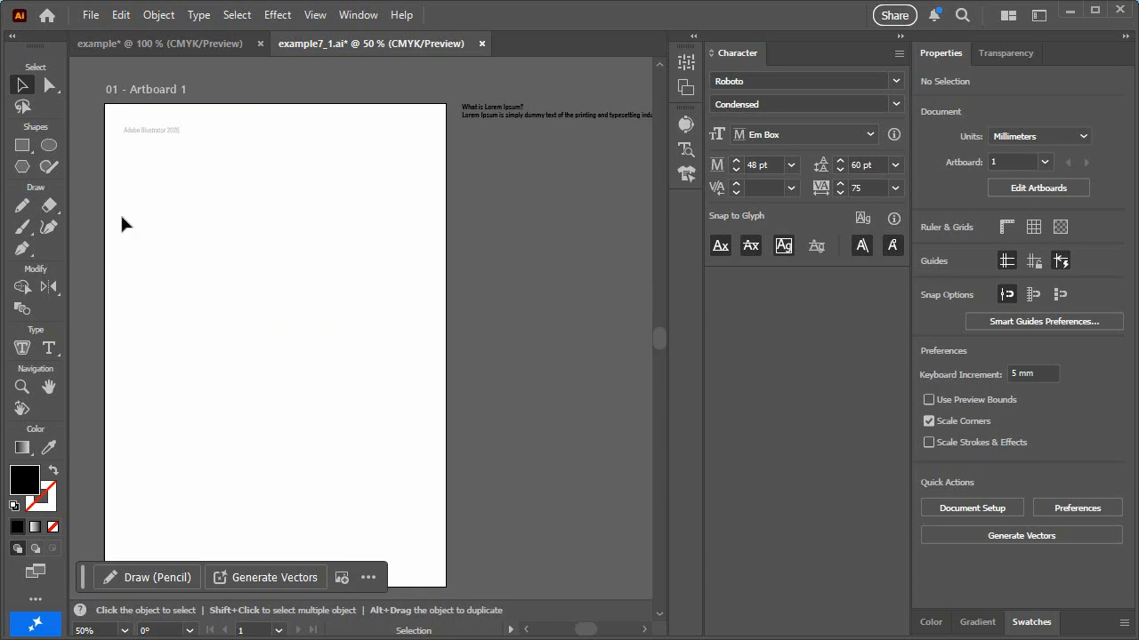
Step: Draw a black circle about 93 mm in diameter in the upper part of the artboard
{"action": "left_click", "coordinate": [49, 145]}
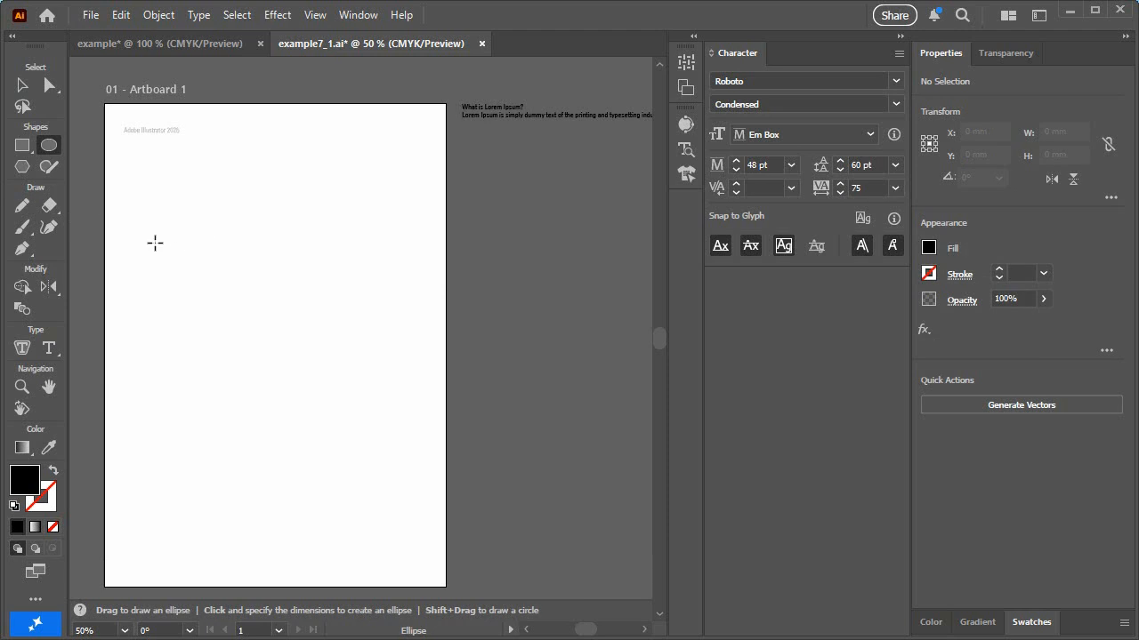
{"action": "left_click_drag", "start_coordinate": [139, 185], "coordinate": [291, 336]}
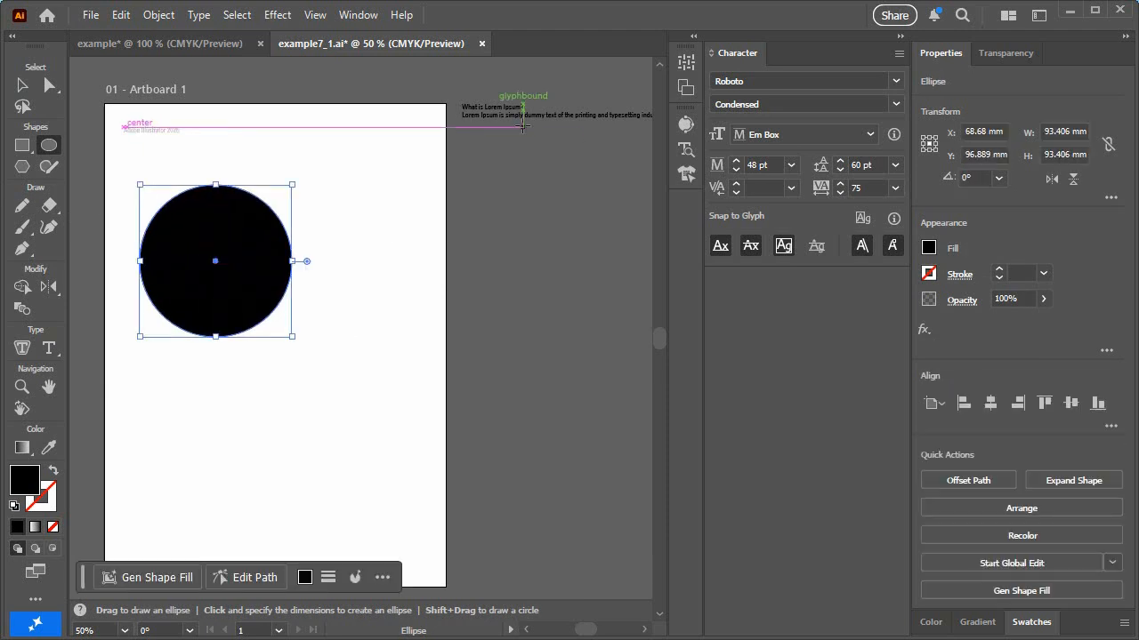
Step: Select the sentence "Lorem Ipsum is simply dummy text of the printing and typesetting industry." in the text beside the artboard for copying
{"action": "key", "text": "v"}
{"action": "left_click_drag", "start_coordinate": [532, 188], "coordinate": [368, 233]}
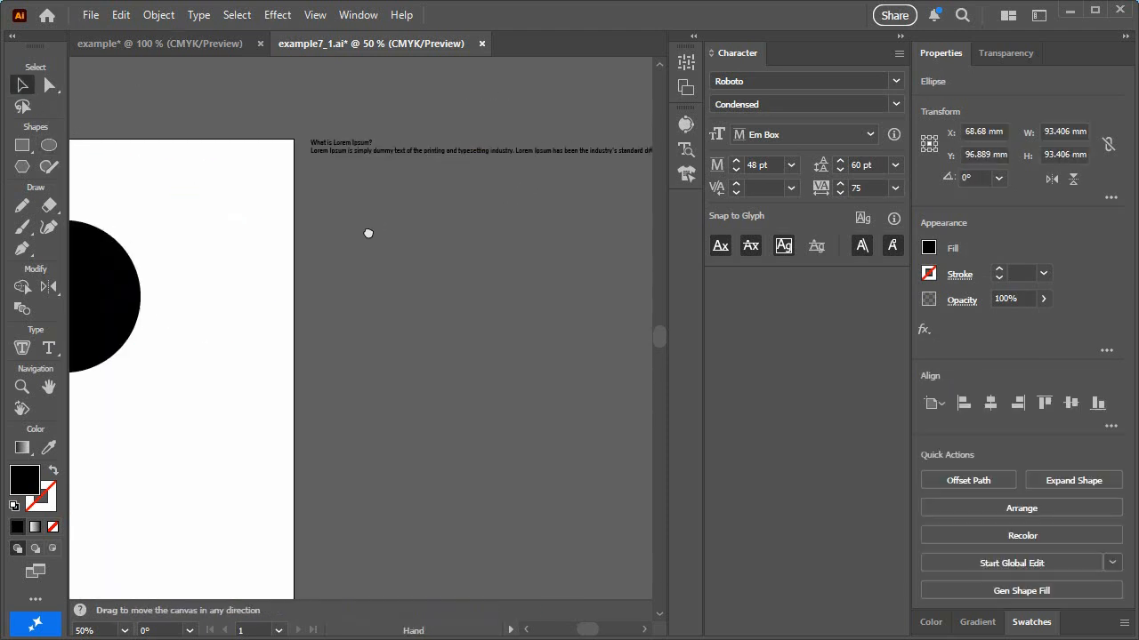
{"action": "key", "text": "z"}
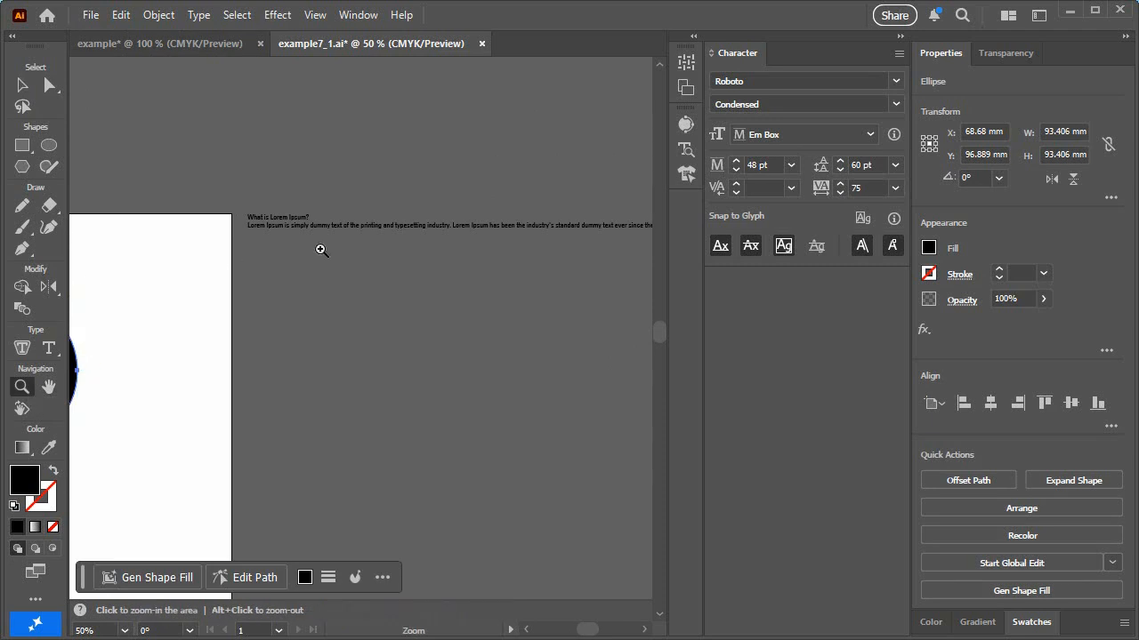
{"action": "left_click", "coordinate": [353, 297]}
{"action": "left_click", "coordinate": [303, 334]}
{"action": "left_click", "coordinate": [297, 328]}
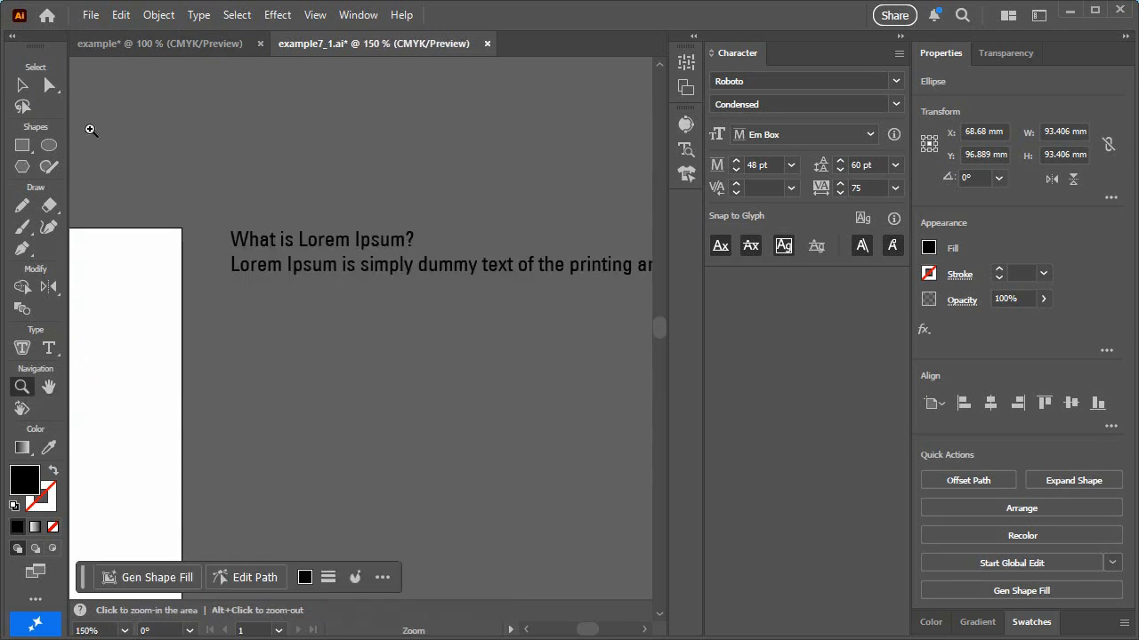
{"action": "left_click", "coordinate": [21, 84]}
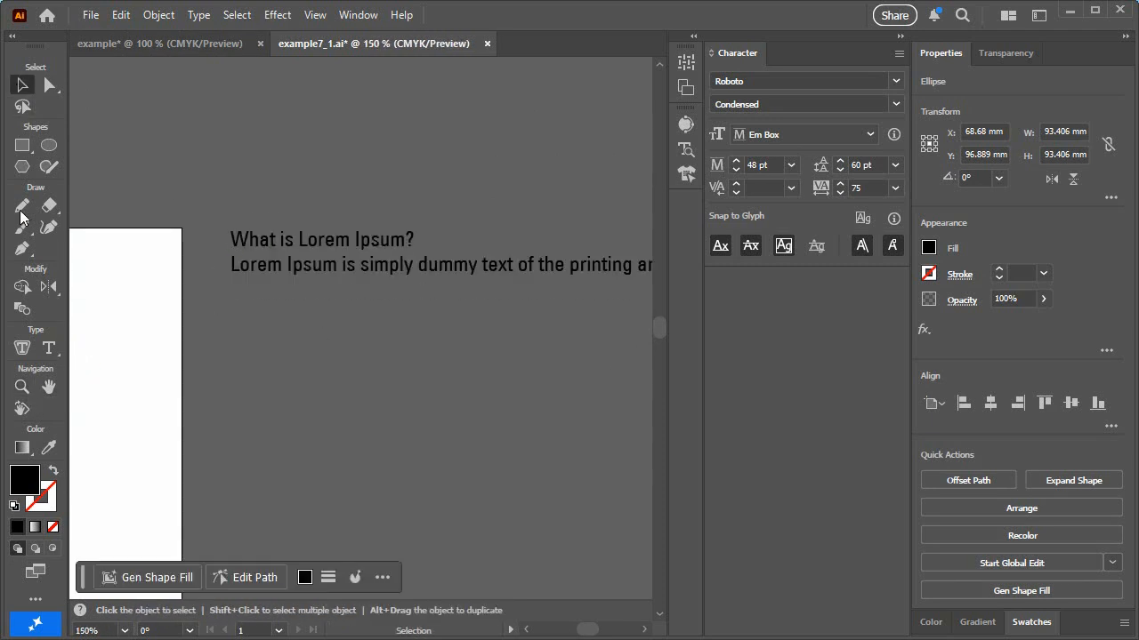
{"action": "left_click", "coordinate": [48, 348]}
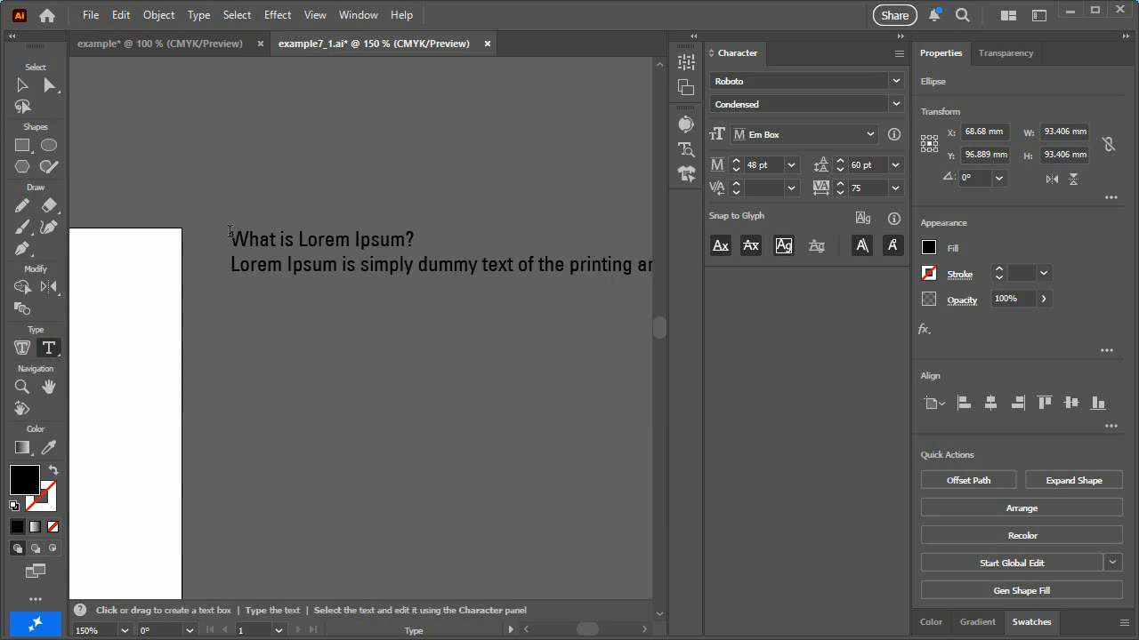
{"action": "left_click", "coordinate": [29, 85]}
{"action": "left_click_drag", "start_coordinate": [467, 371], "coordinate": [176, 394]}
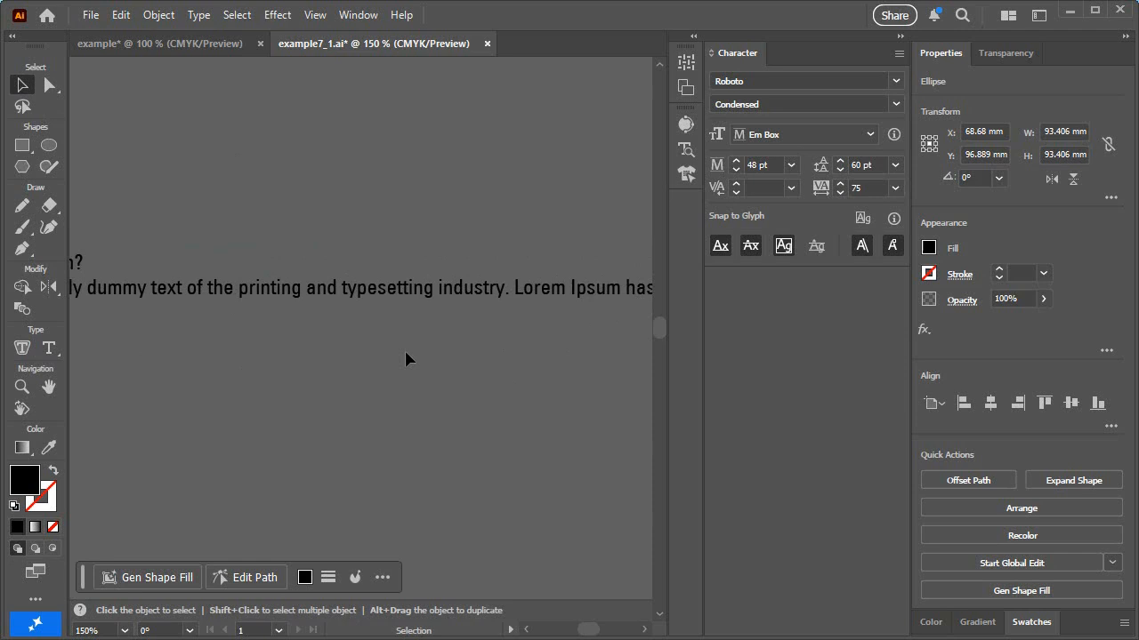
{"action": "key", "text": "t"}
{"action": "left_click", "coordinate": [515, 295]}
{"action": "left_click_drag", "start_coordinate": [510, 289], "coordinate": [133, 302]}
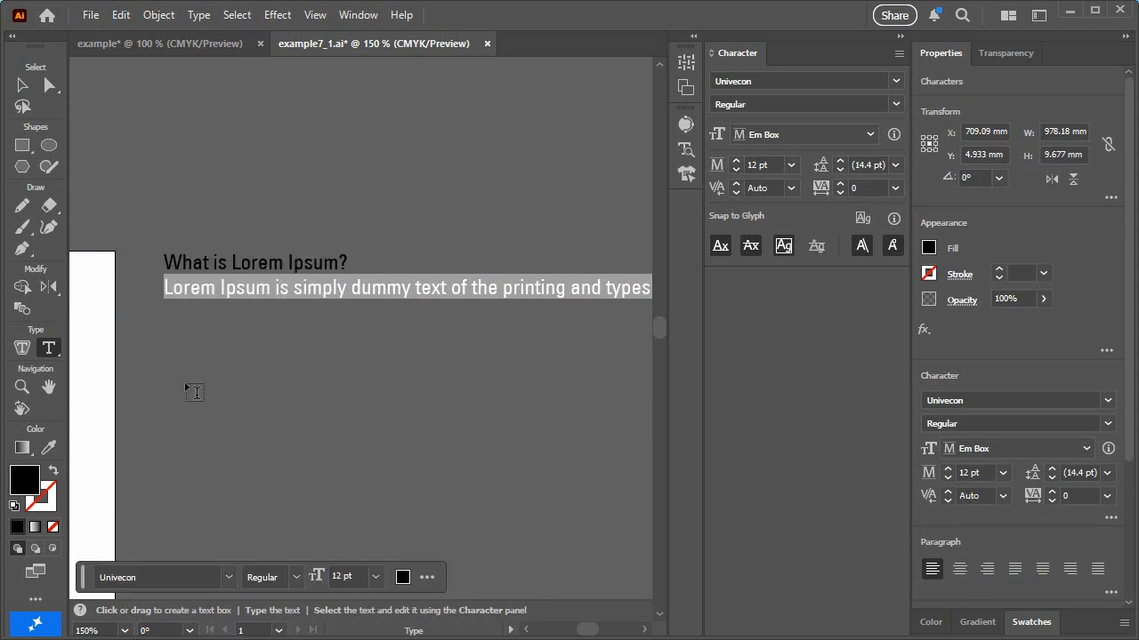
Step: Convert the circle to area type and fill it with "Lorem Ipsum is simply dummy text of the printing and typesetting industry."
{"action": "left_click", "coordinate": [22, 86]}
{"action": "left_click_drag", "start_coordinate": [358, 364], "coordinate": [348, 226]}
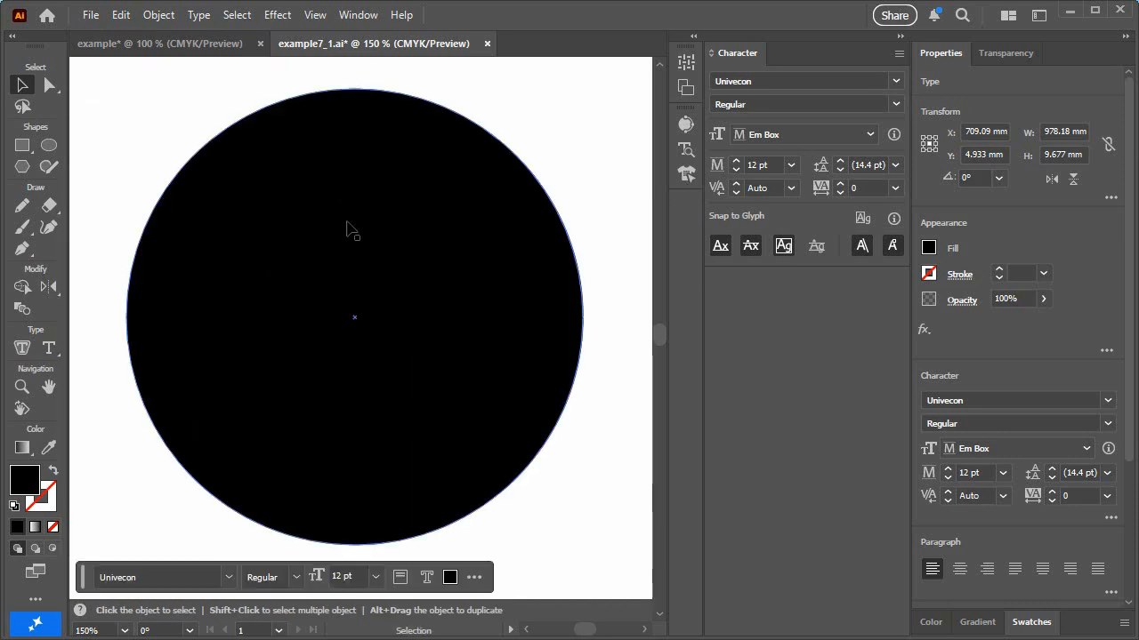
{"action": "left_click", "coordinate": [303, 183]}
{"action": "left_click", "coordinate": [22, 348]}
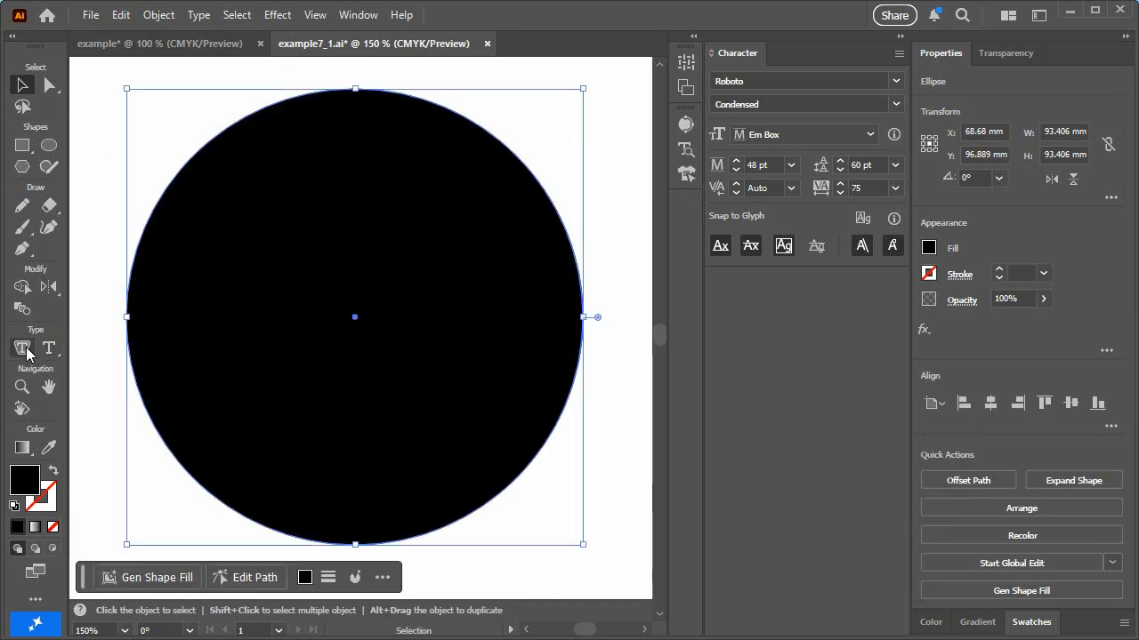
{"action": "left_click", "coordinate": [229, 143]}
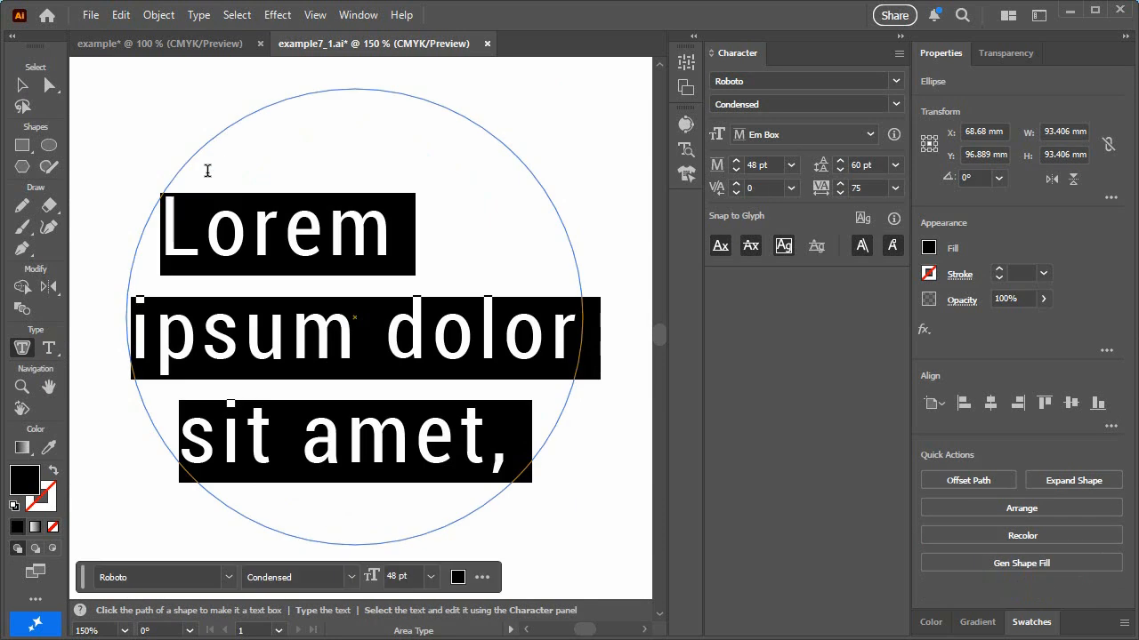
{"action": "type", "text": "Lorem Ipsum is simply dummy text of the printing and typesetting industry."}
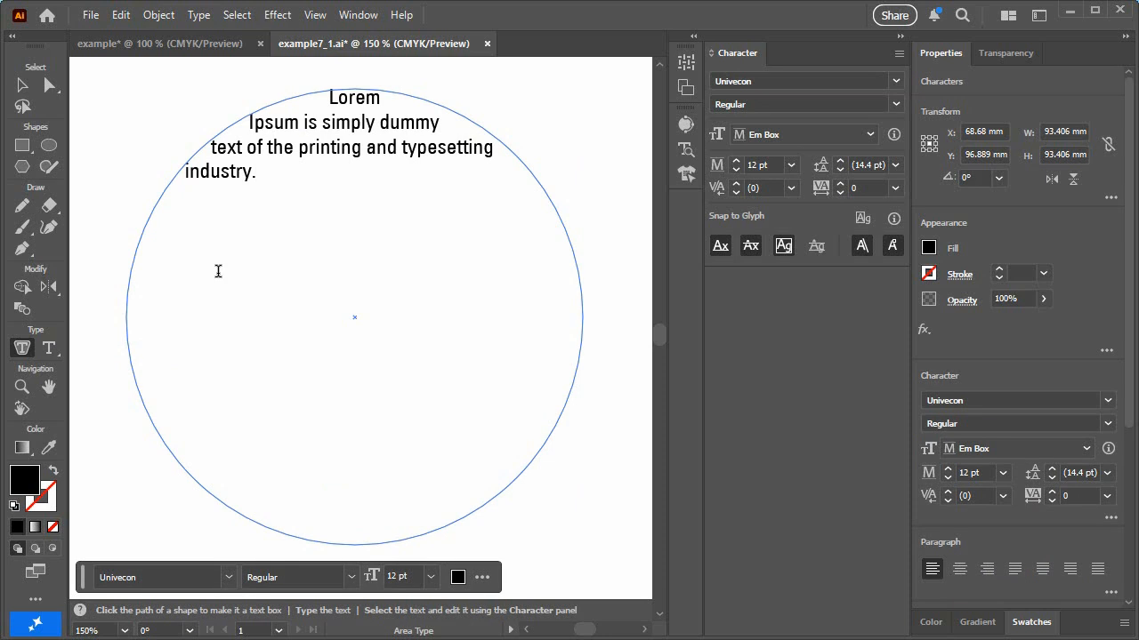
Step: Scale the circular text area down proportionally to less than half its size, keeping its upper-left corner in place, and deselect it
{"action": "left_click", "coordinate": [23, 86]}
{"action": "key", "text": "ctrl+1"}
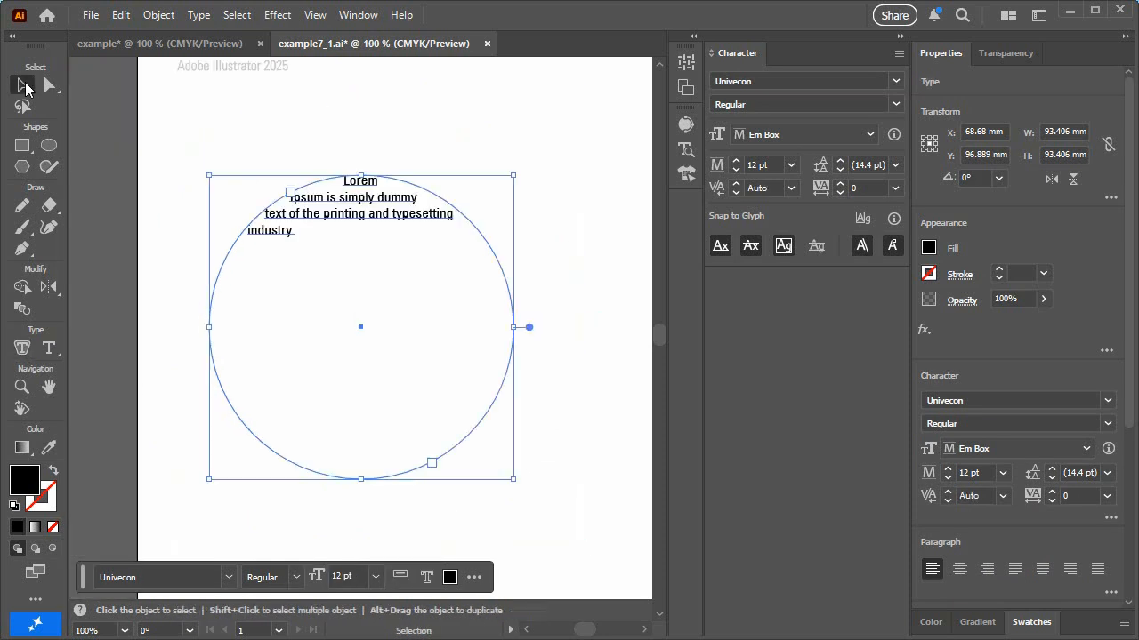
{"action": "left_click_drag", "start_coordinate": [516, 481], "coordinate": [346, 310]}
{"action": "left_click", "coordinate": [356, 411]}
Step: Draw a hexagon about 39 by 34 mm beside the circular text and fill it as area type with the same Lorem Ipsum sentence
{"action": "left_click", "coordinate": [23, 166]}
{"action": "left_click_drag", "start_coordinate": [415, 206], "coordinate": [470, 292]}
{"action": "left_click", "coordinate": [22, 349]}
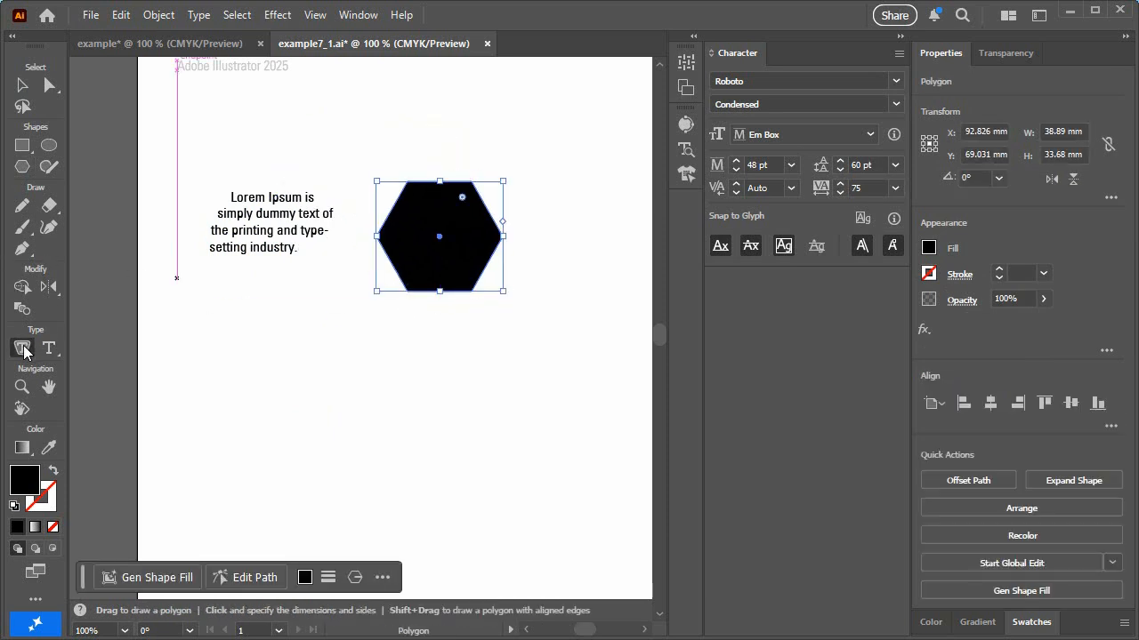
{"action": "left_click", "coordinate": [409, 195]}
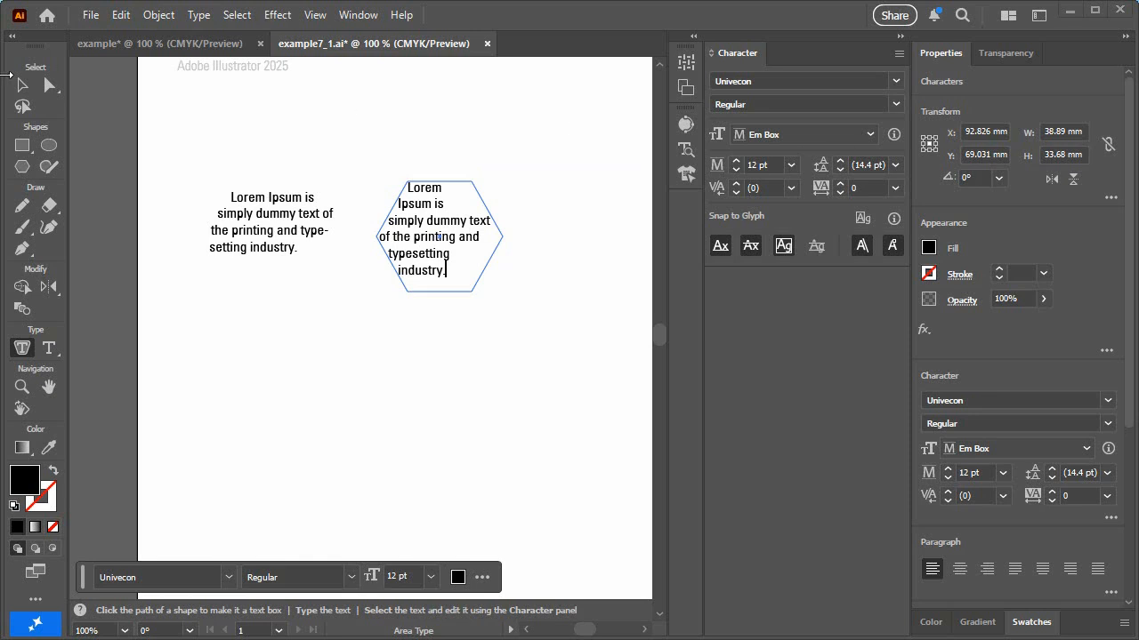
{"action": "left_click", "coordinate": [23, 84]}
{"action": "left_click", "coordinate": [477, 367]}
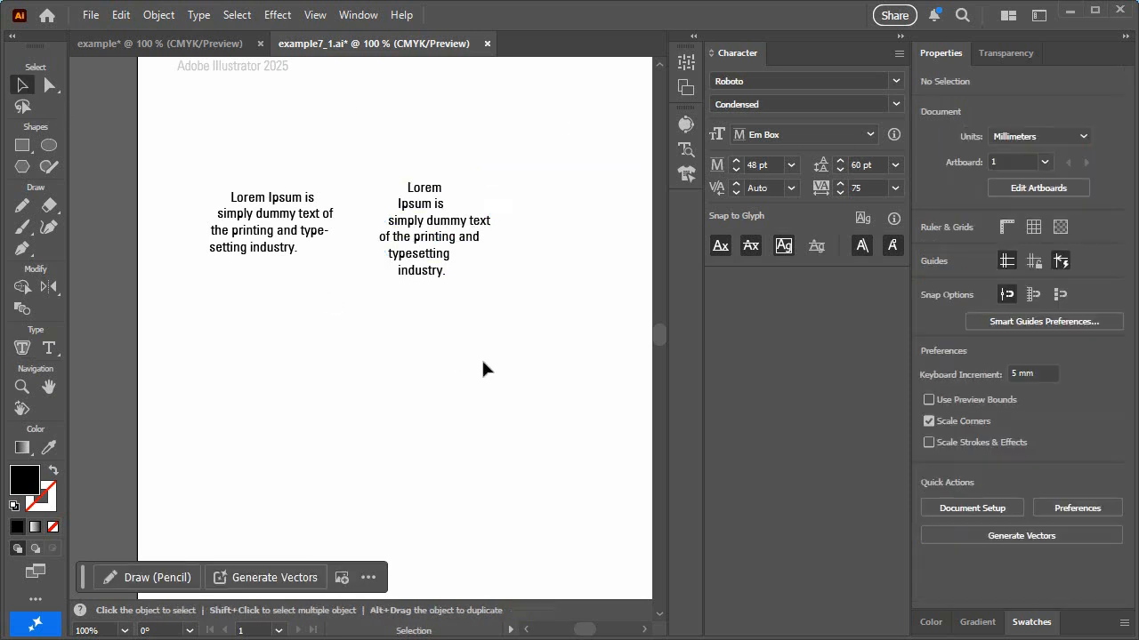
Step: Select all of the Lorem Ipsum text beside the artboard for copying
{"action": "key", "text": "ctrl+minus"}
{"action": "key", "text": "ctrl+minus"}
{"action": "left_click_drag", "start_coordinate": [482, 362], "coordinate": [260, 318]}
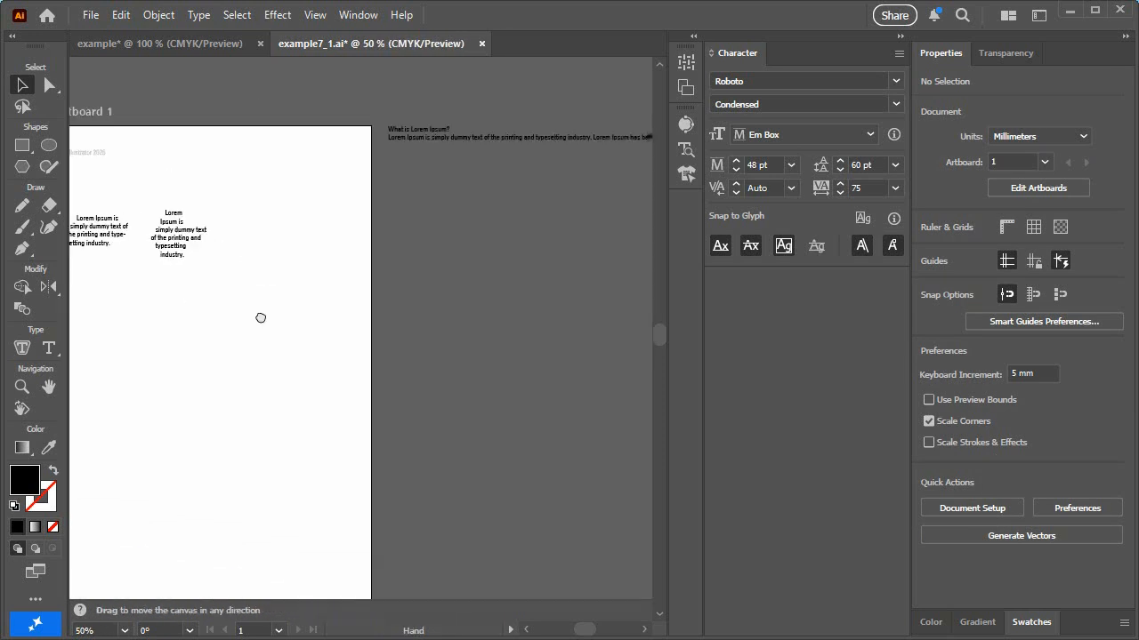
{"action": "double_click", "coordinate": [525, 139]}
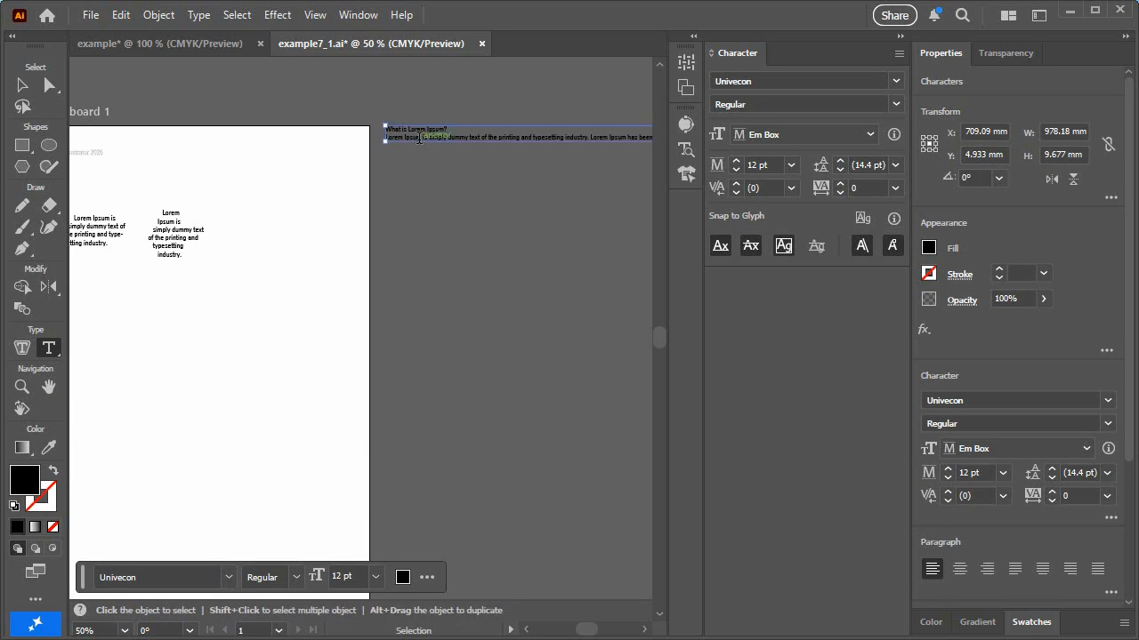
{"action": "key", "text": "ctrl+a"}
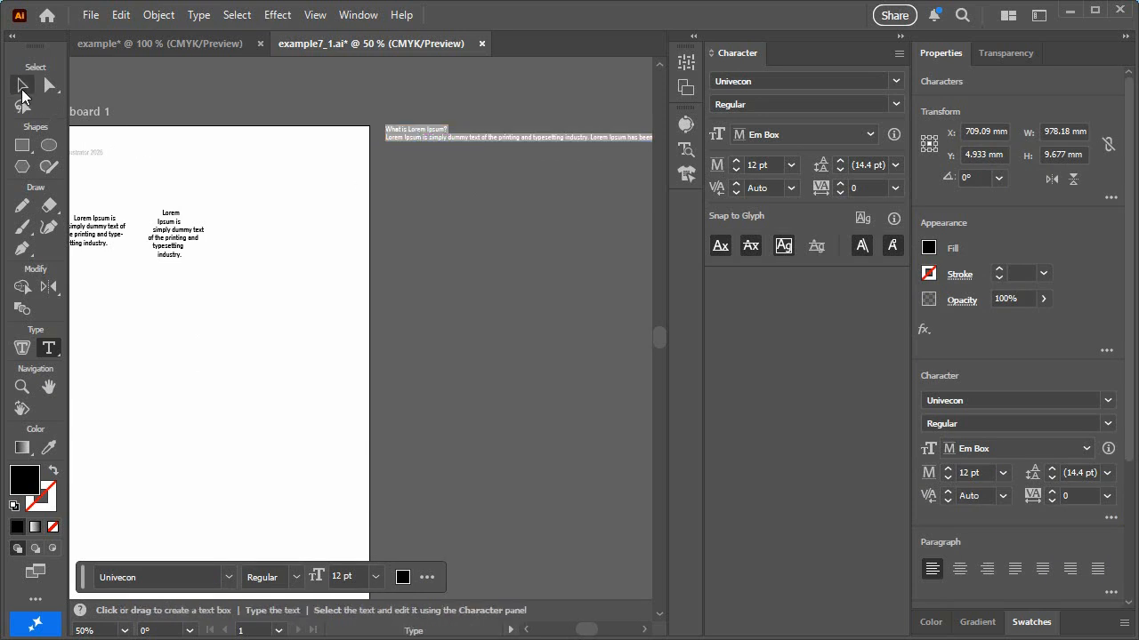
{"action": "left_click", "coordinate": [22, 85]}
Step: Create a text frame about 172 by 66 mm below the two shaped texts and fill it with the full "What is Lorem Ipsum?" text
{"action": "mouse_move", "coordinate": [247, 381]}
{"action": "left_mouse_down"}
{"action": "mouse_move", "coordinate": [498, 294]}
{"action": "mouse_move", "coordinate": [406, 300]}
{"action": "left_mouse_up"}
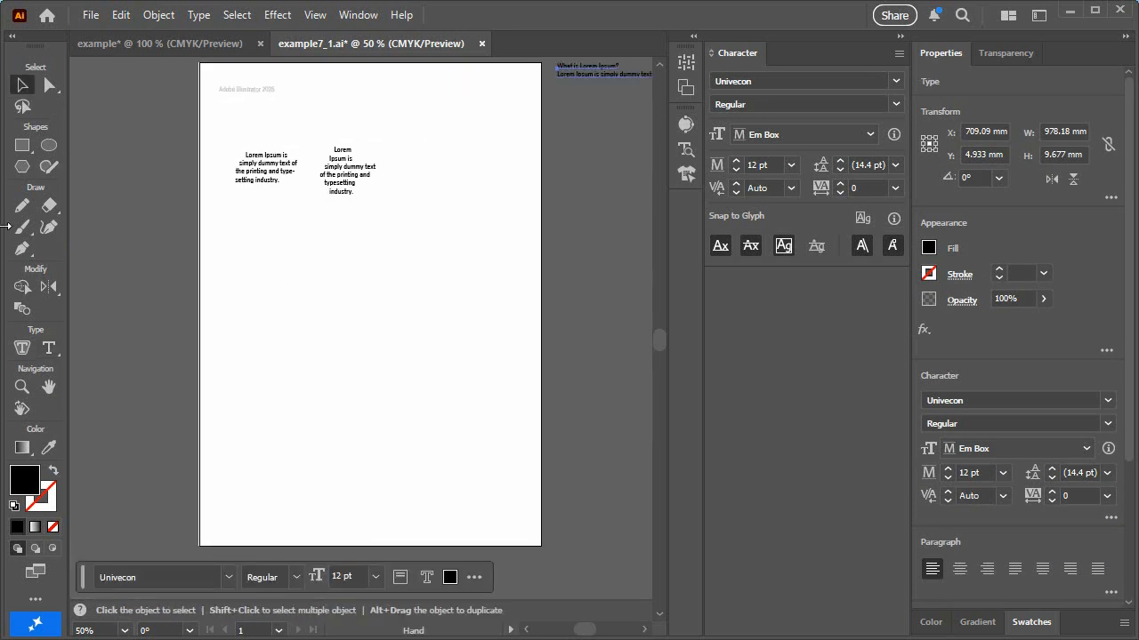
{"action": "left_click", "coordinate": [48, 348]}
{"action": "left_click_drag", "start_coordinate": [236, 247], "coordinate": [516, 353]}
{"action": "type", "text": "What is Lorem Ipsum? Lorem Ipsum is simply dummy text of the printing and typesetting industry. Lorem Ipsum has been the industry's standard dummy text ever since the 1500s, when an unknown printer took a galley of type and scrambled it to make a type specimen book. It has survived not only five centuries, but also the leap into electronic typesetting, remaining essentially unchanged. It was popularised in the 1960s with the release of Letraset sheets containing Lorem Ipsum passages, and more recently with desktop publishing software like Aldus PageMaker including versions of Lorem Ipsum."}
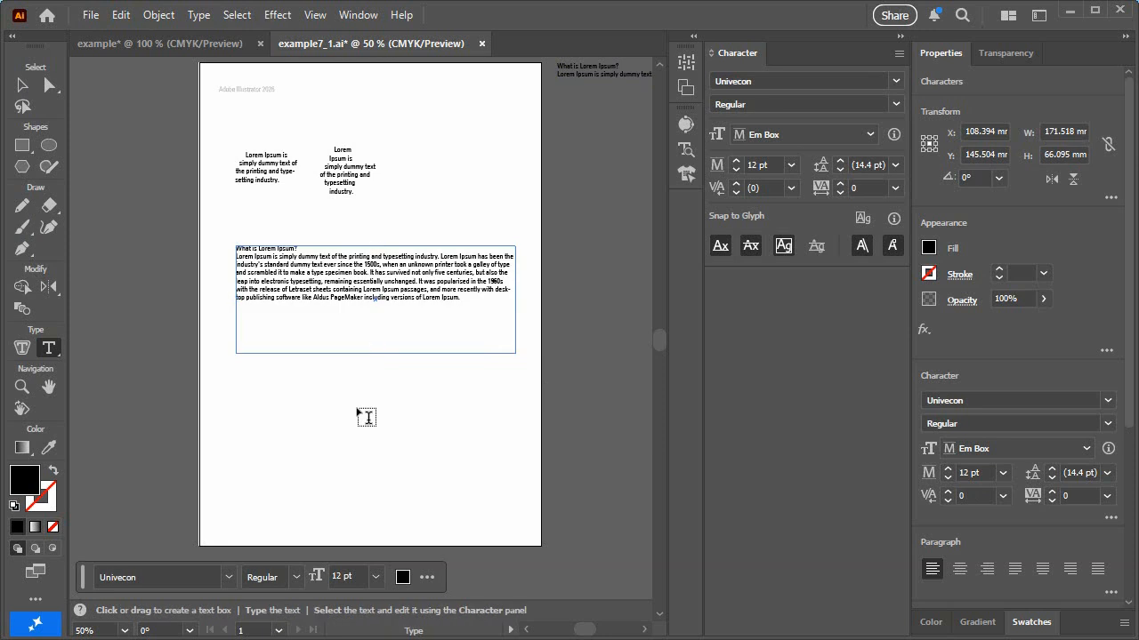
{"action": "key", "text": "Escape"}
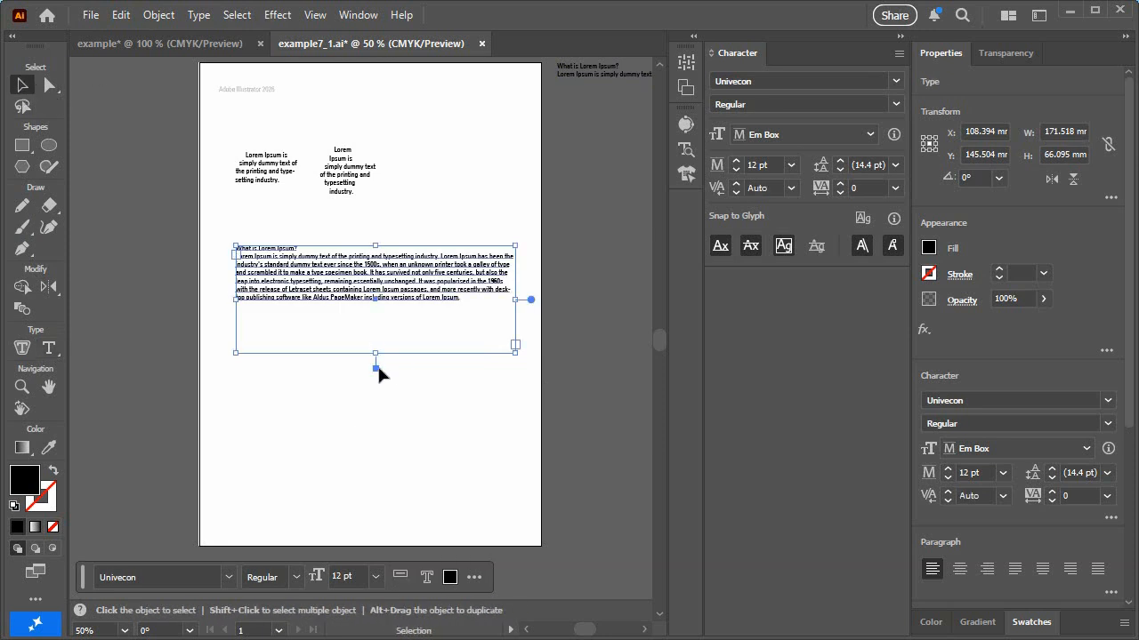
Step: Collapse the properties dock and open Area Type Options for the selected "What is Lorem Ipsum?" text frame
{"action": "key", "text": "ctrl+plus"}
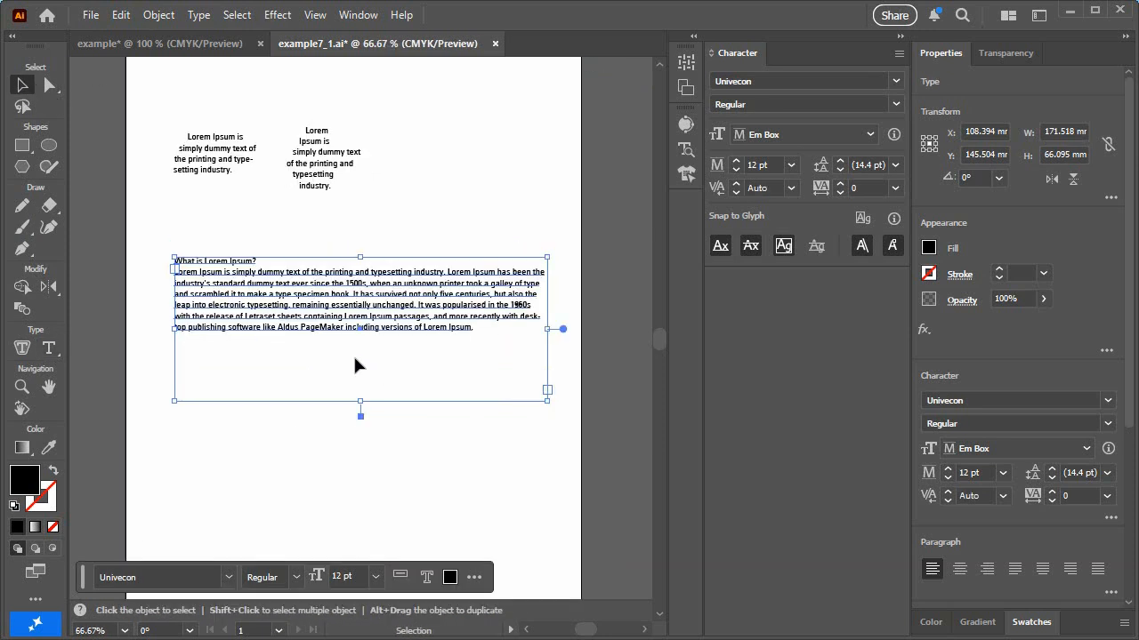
{"action": "key", "text": "ctrl+plus"}
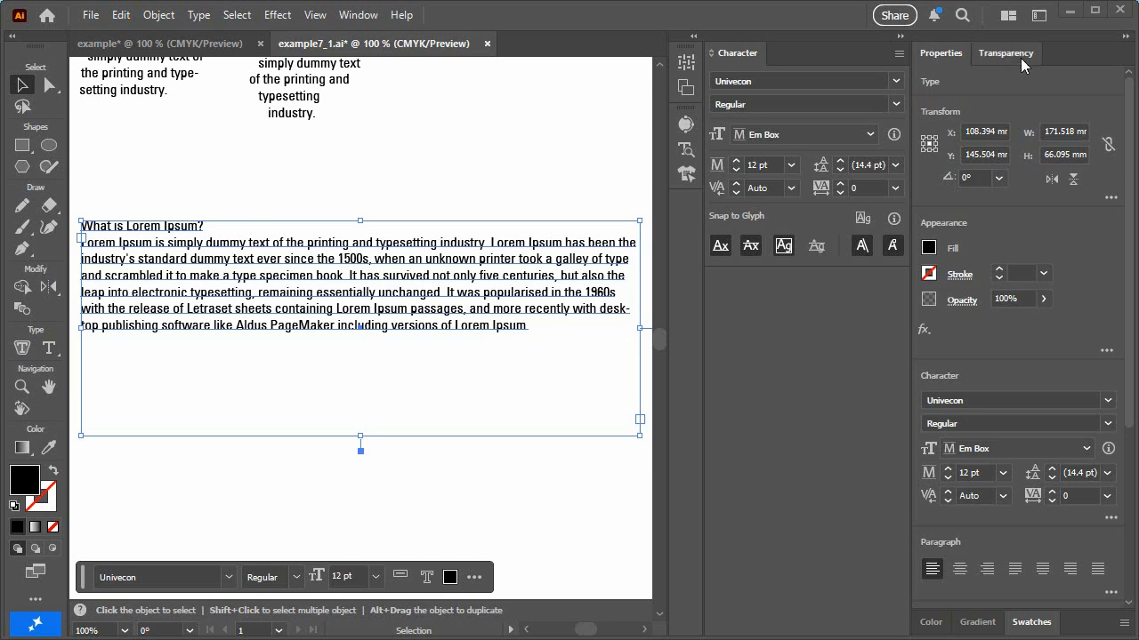
{"action": "left_click", "coordinate": [1125, 37]}
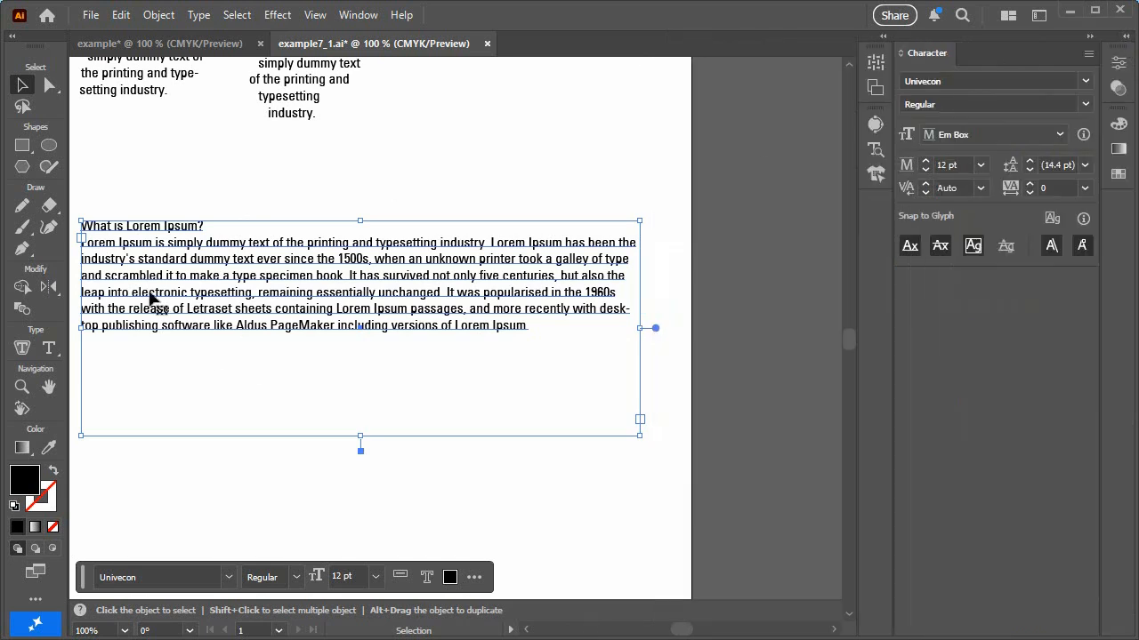
{"action": "left_click", "coordinate": [197, 16]}
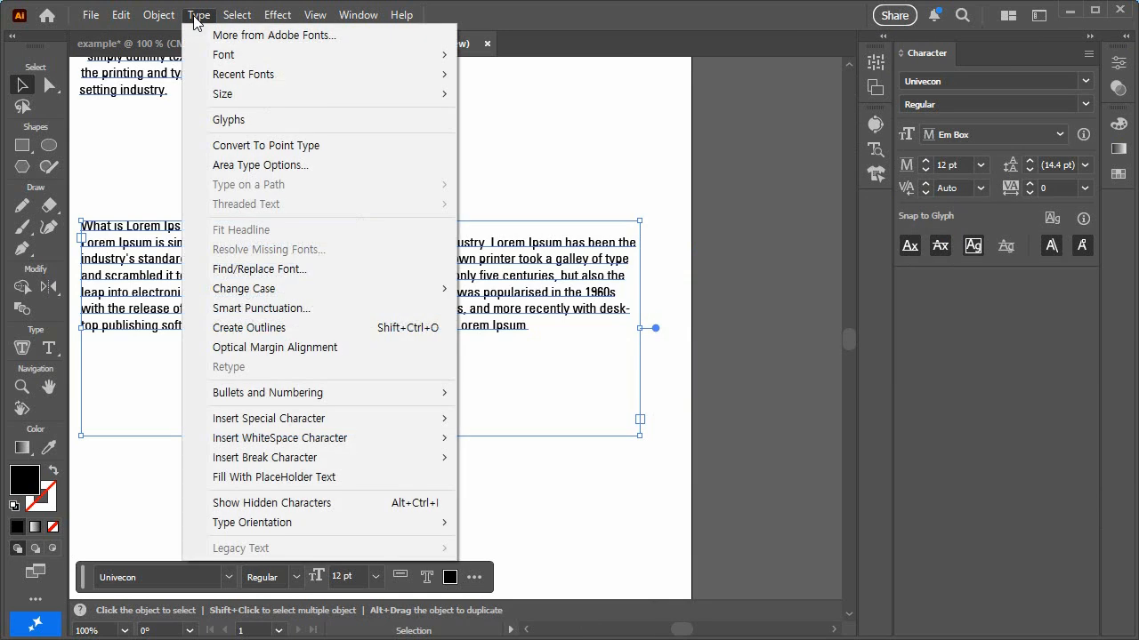
{"action": "left_click", "coordinate": [265, 166]}
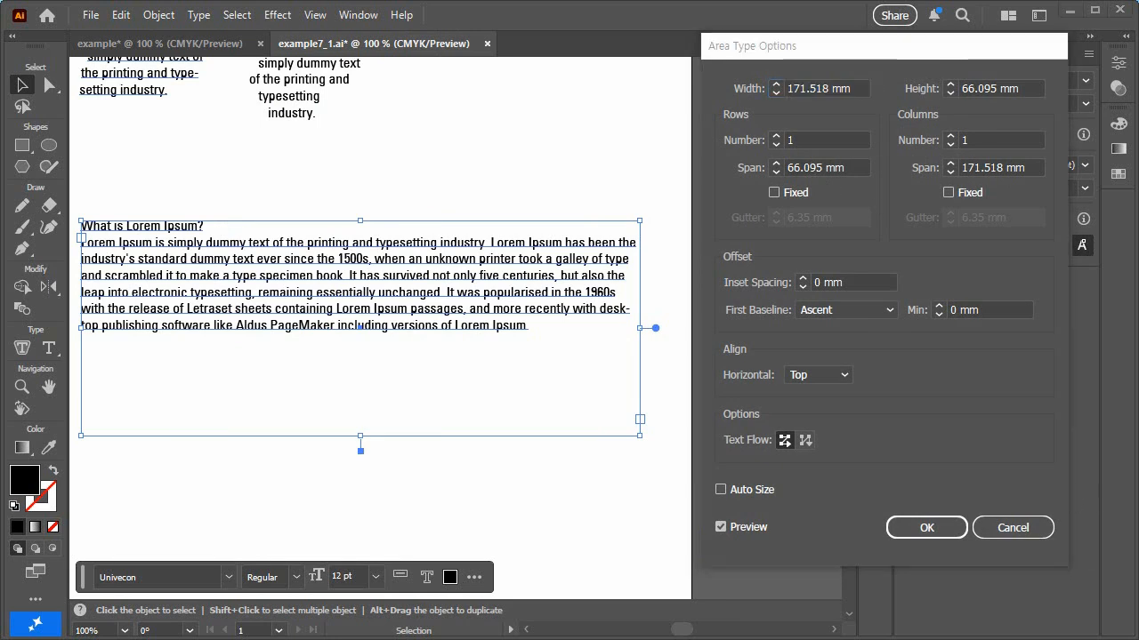
Step: Try splitting the text frame into two rows and set the row number back to 1
{"action": "left_click", "coordinate": [773, 139]}
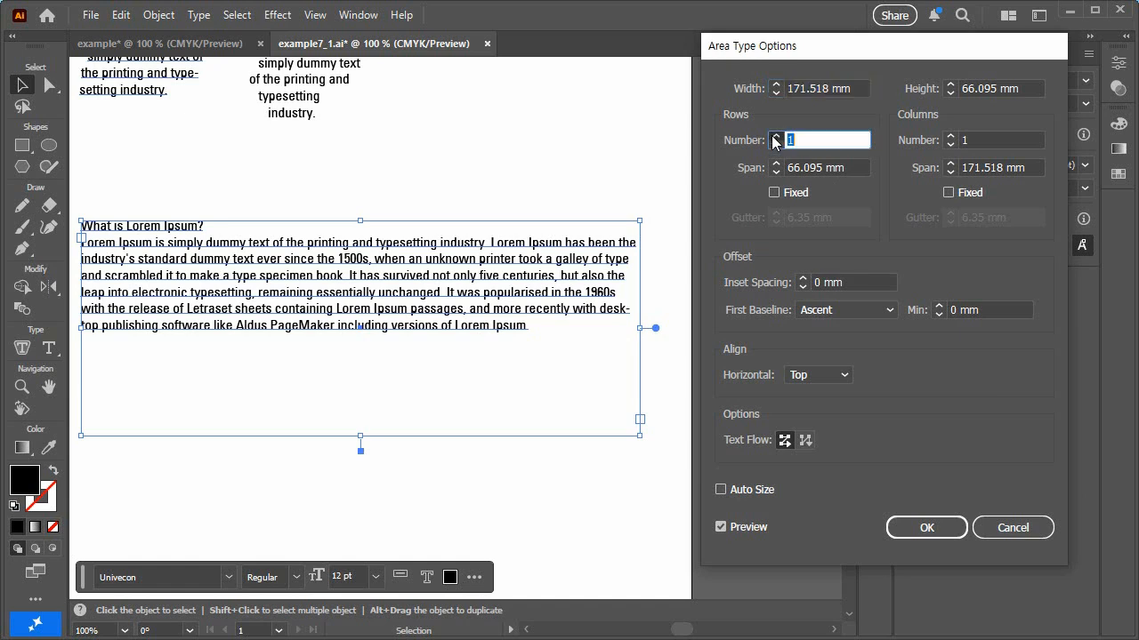
{"action": "left_click", "coordinate": [774, 136]}
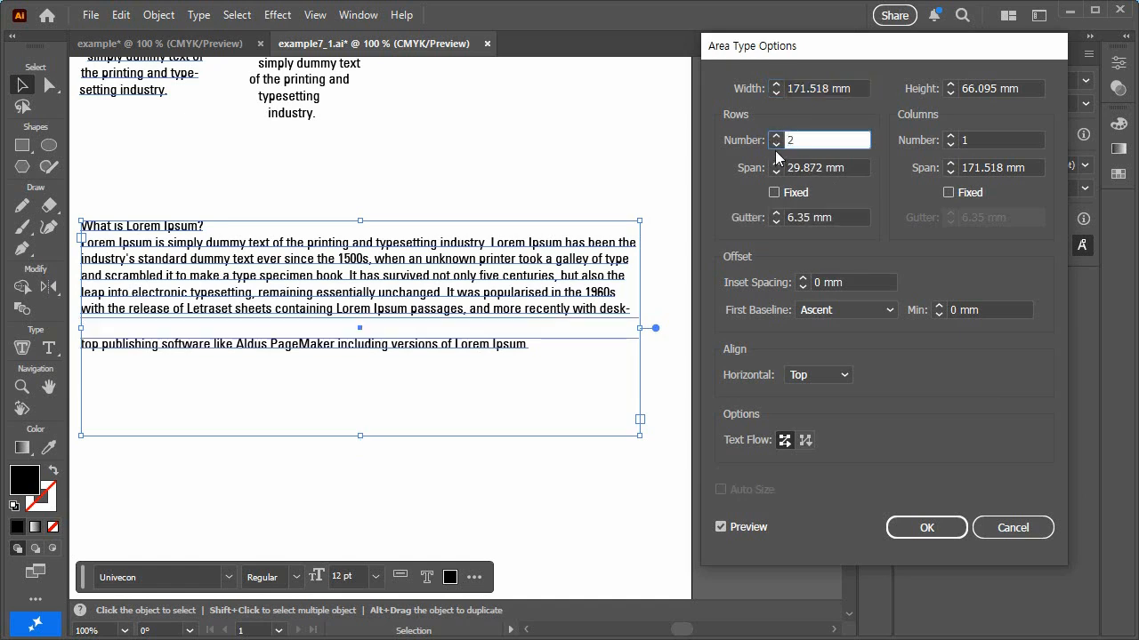
{"action": "left_click", "coordinate": [777, 145]}
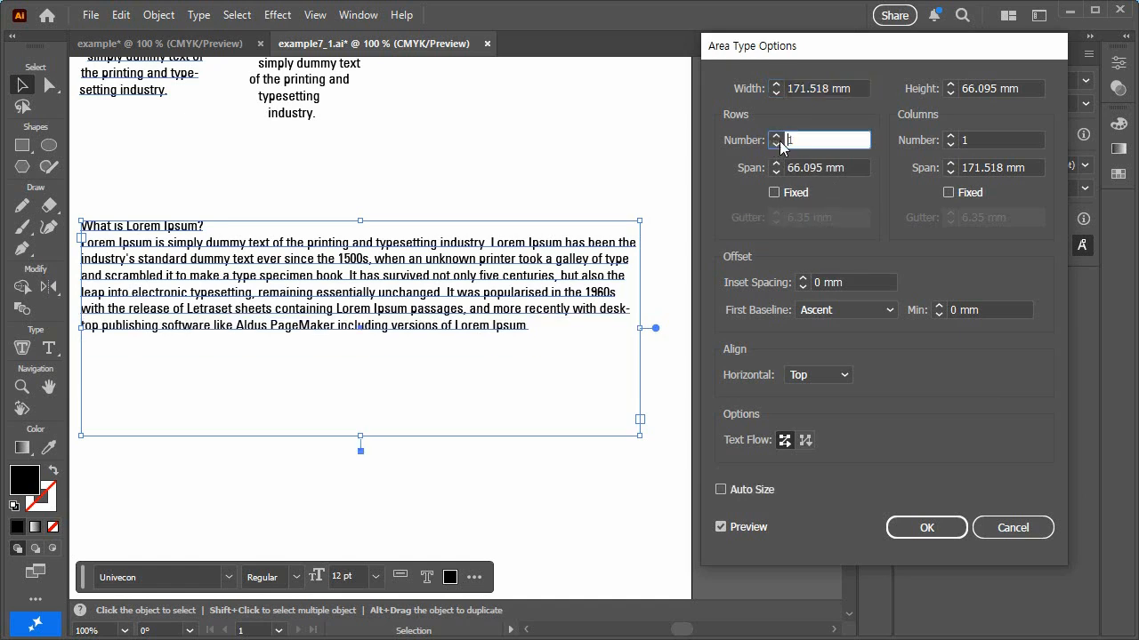
Step: Set the text frame to 3 columns with an inset spacing of 2.5 mm and apply the options
{"action": "left_click", "coordinate": [950, 136]}
{"action": "left_click", "coordinate": [949, 137]}
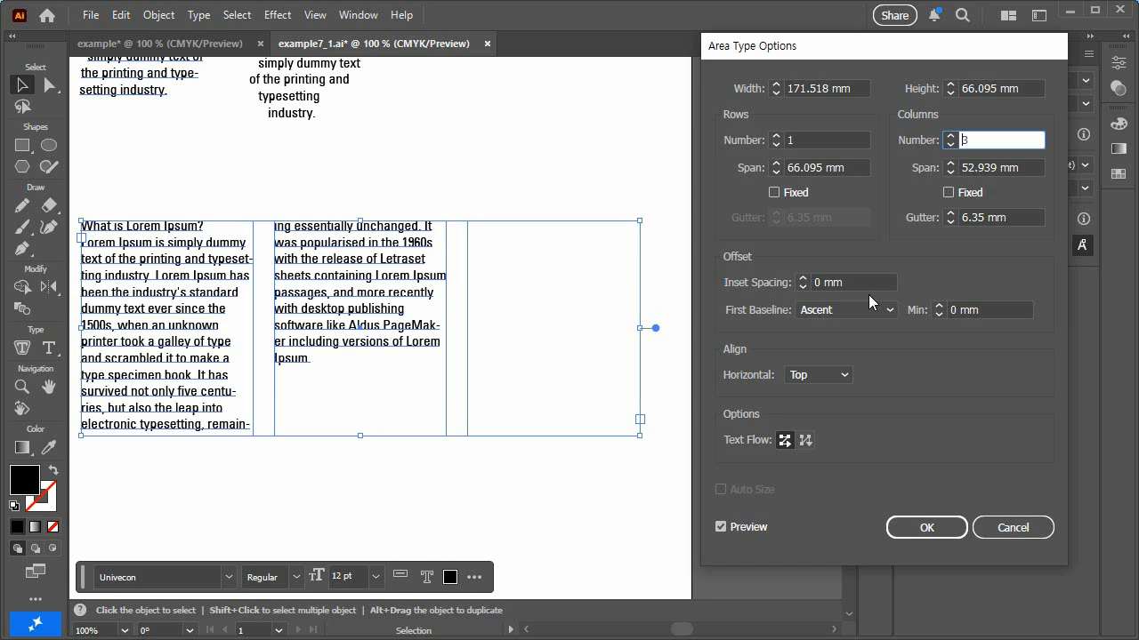
{"action": "left_click", "coordinate": [803, 279]}
{"action": "left_click", "coordinate": [803, 280]}
{"action": "left_click", "coordinate": [803, 279]}
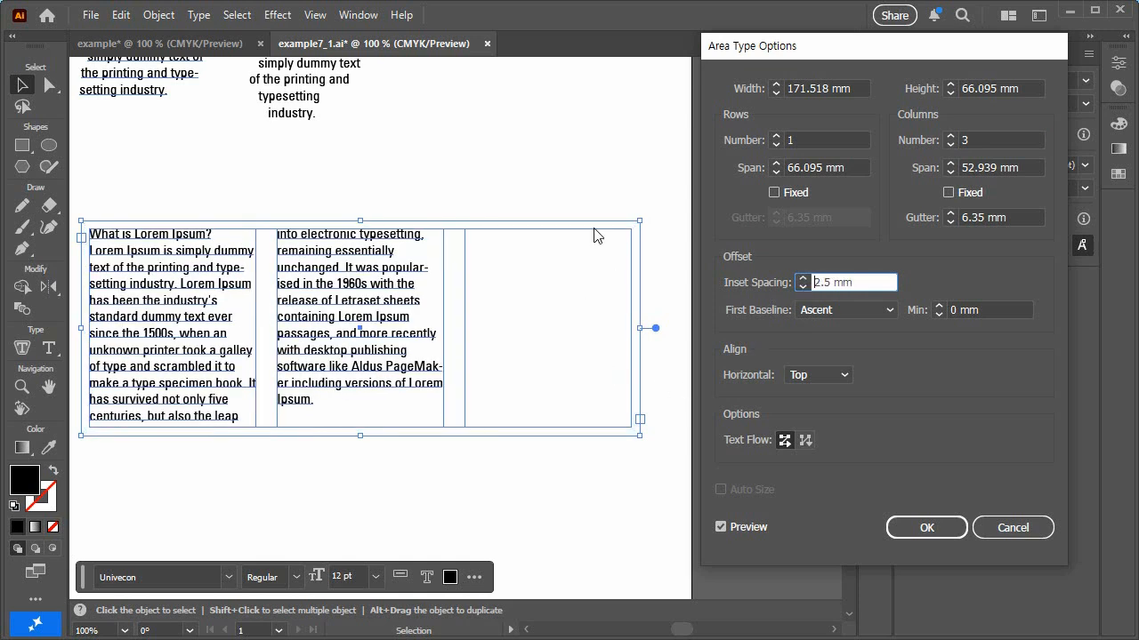
{"action": "left_click", "coordinate": [943, 528]}
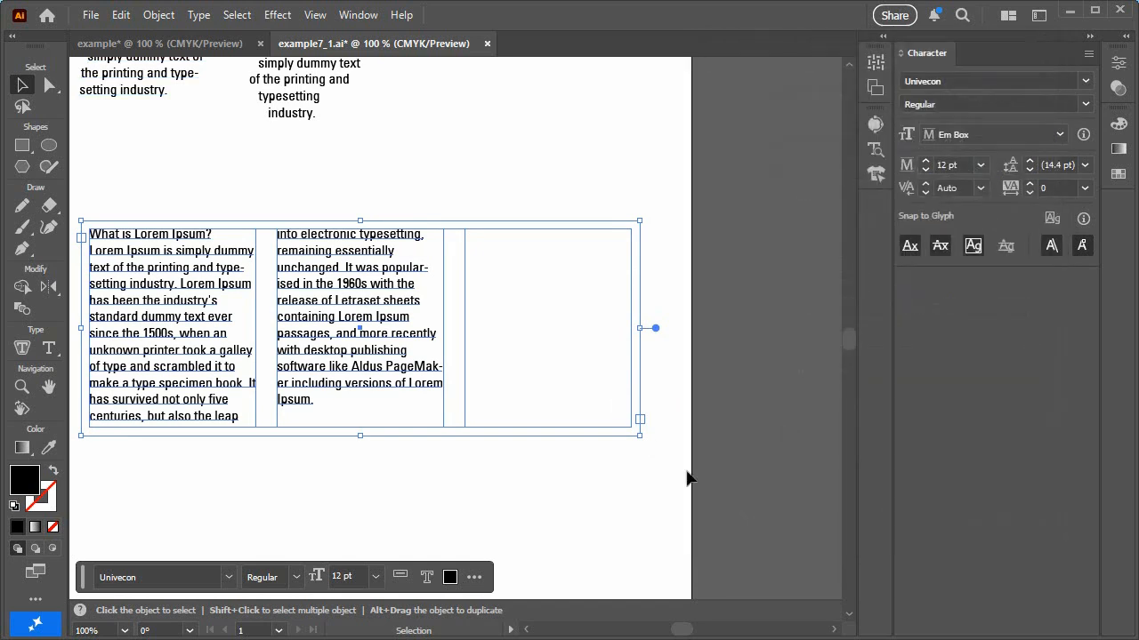
{"action": "key", "text": "ctrl+minus"}
{"action": "key", "text": "ctrl+minus"}
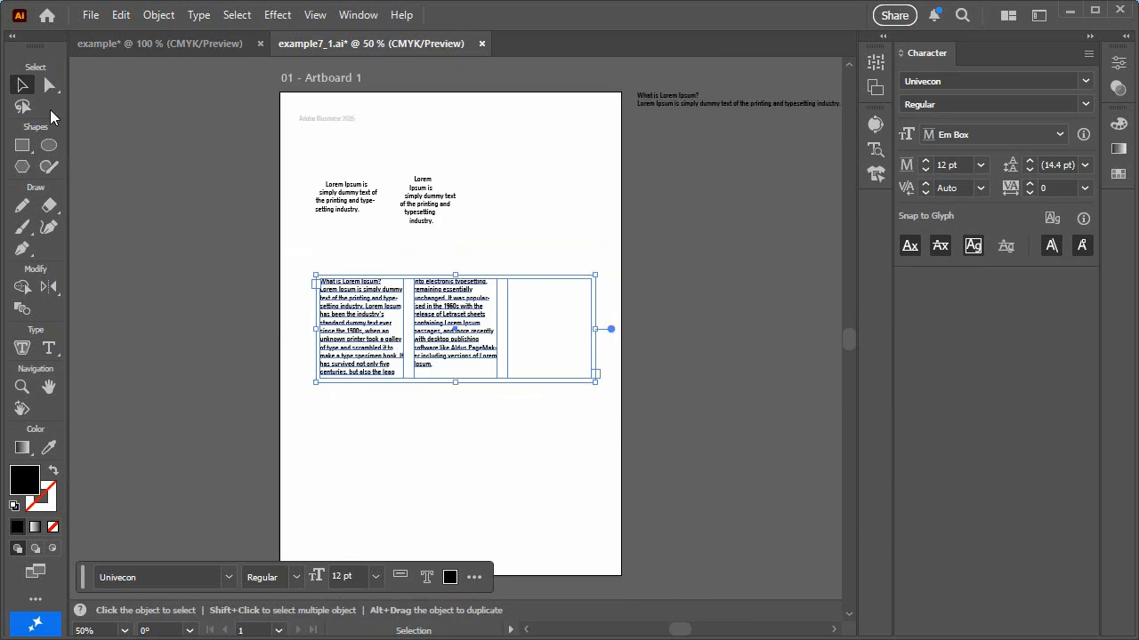
Step: Move the two shaped texts and the three-column text frame slightly up the artboard and deselect everything
{"action": "left_click", "coordinate": [334, 196]}
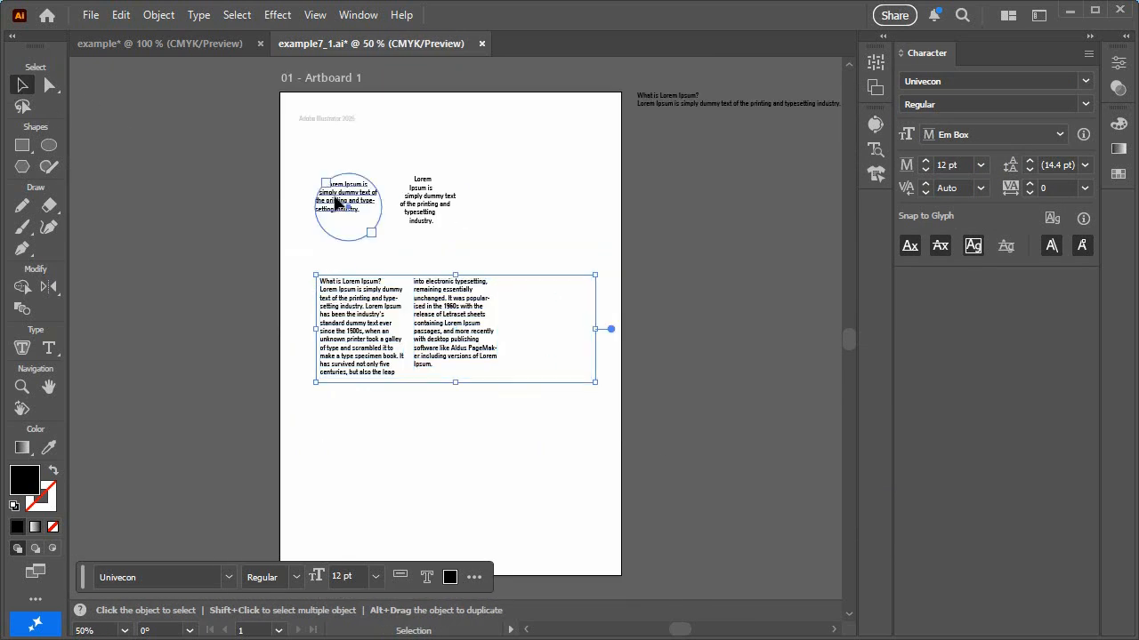
{"action": "left_click_drag", "start_coordinate": [334, 196], "coordinate": [329, 175]}
{"action": "left_click_drag", "start_coordinate": [435, 198], "coordinate": [429, 174]}
{"action": "left_click_drag", "start_coordinate": [412, 331], "coordinate": [399, 289]}
{"action": "left_click", "coordinate": [382, 422]}
Step: Draw a new, roughly square area-type frame below the three-column text, aligned with its left side
{"action": "left_click", "coordinate": [22, 386]}
{"action": "left_click", "coordinate": [388, 402]}
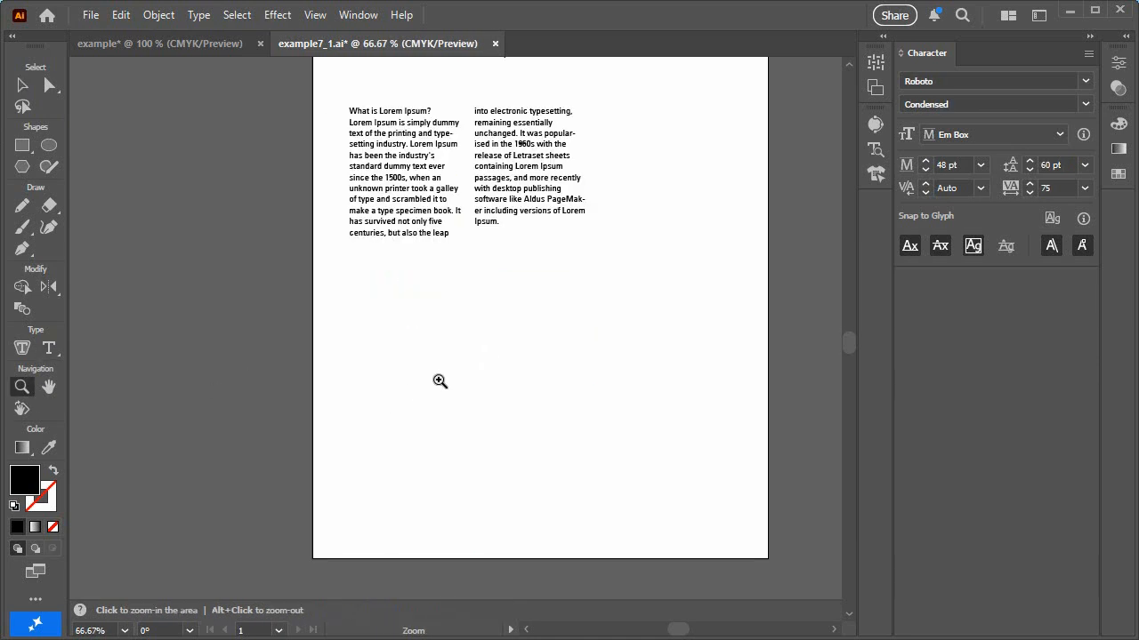
{"action": "left_click", "coordinate": [22, 144]}
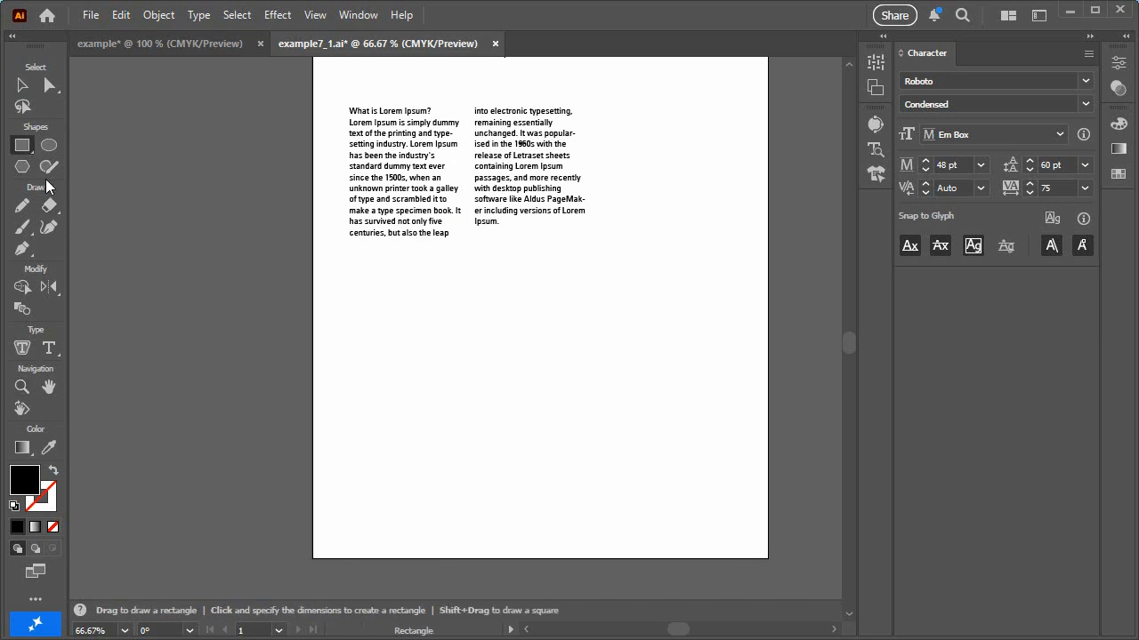
{"action": "left_click", "coordinate": [48, 347]}
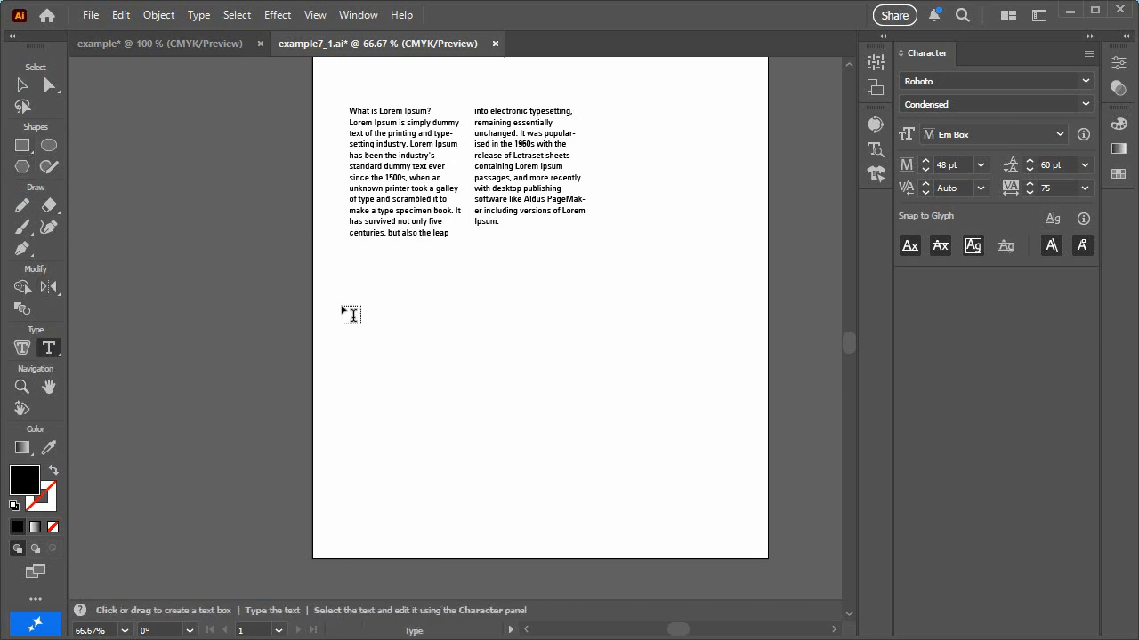
{"action": "left_click_drag", "start_coordinate": [350, 303], "coordinate": [481, 424]}
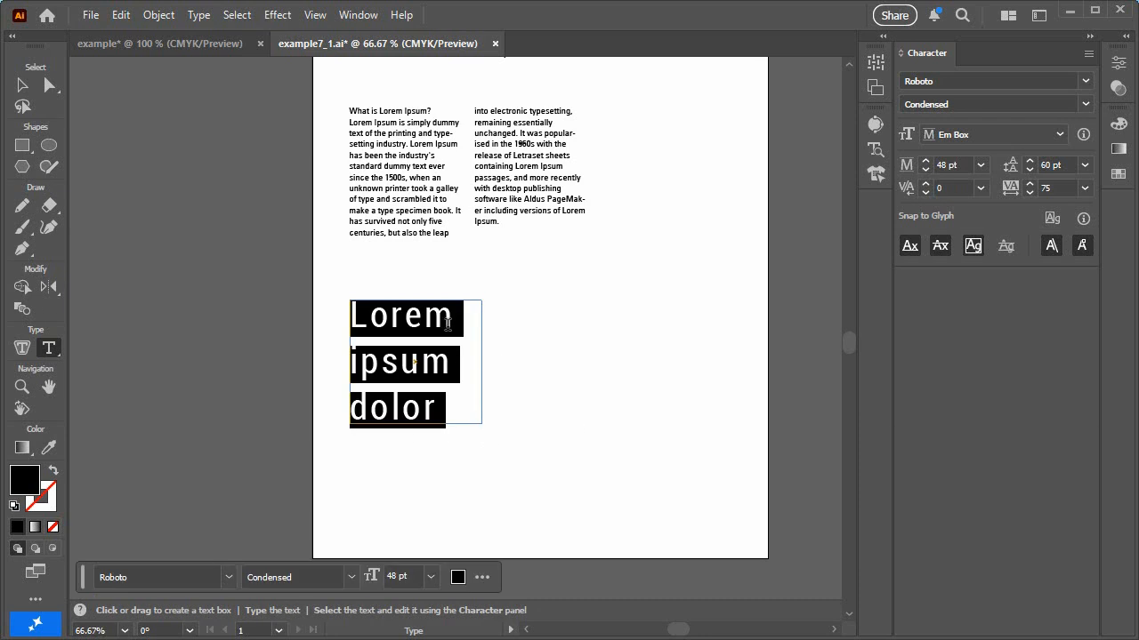
{"action": "scroll", "coordinate": [747, 348], "scroll_direction": "up", "scroll_amount": 3}
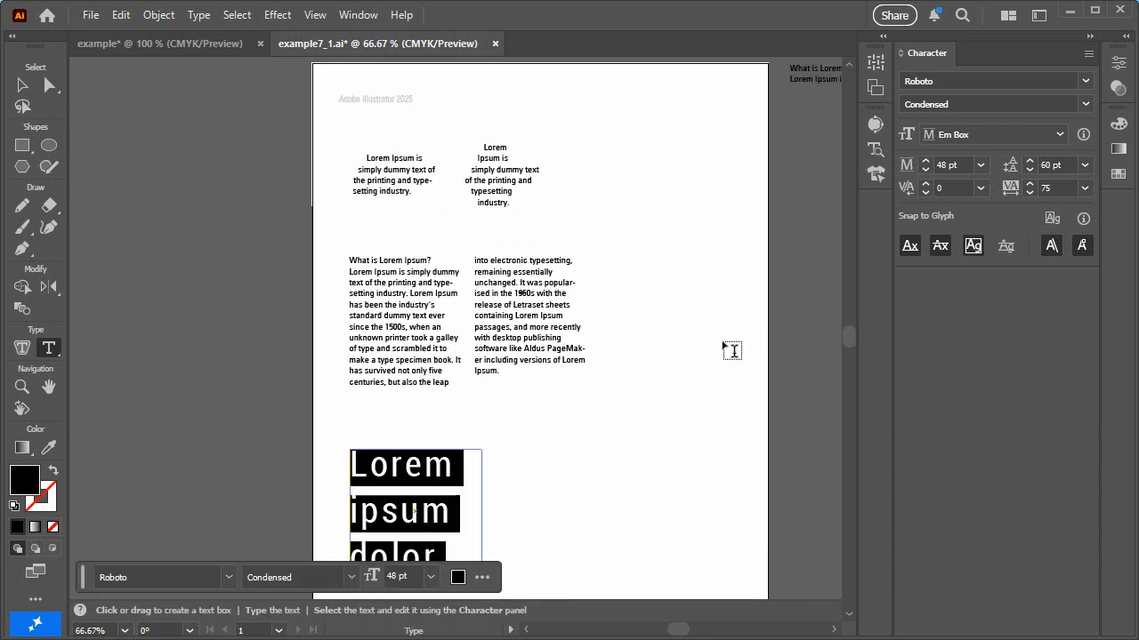
{"action": "left_click", "coordinate": [405, 337]}
{"action": "left_click_drag", "start_coordinate": [735, 199], "coordinate": [396, 312]}
{"action": "key", "text": "ctrl+z"}
{"action": "key", "text": "Escape"}
{"action": "key", "text": "ctrl+z"}
Step: Replace the new frame's placeholder with the full "What is Lorem Ipsum?" text copied from the text line beside the artboard
{"action": "key", "text": "t"}
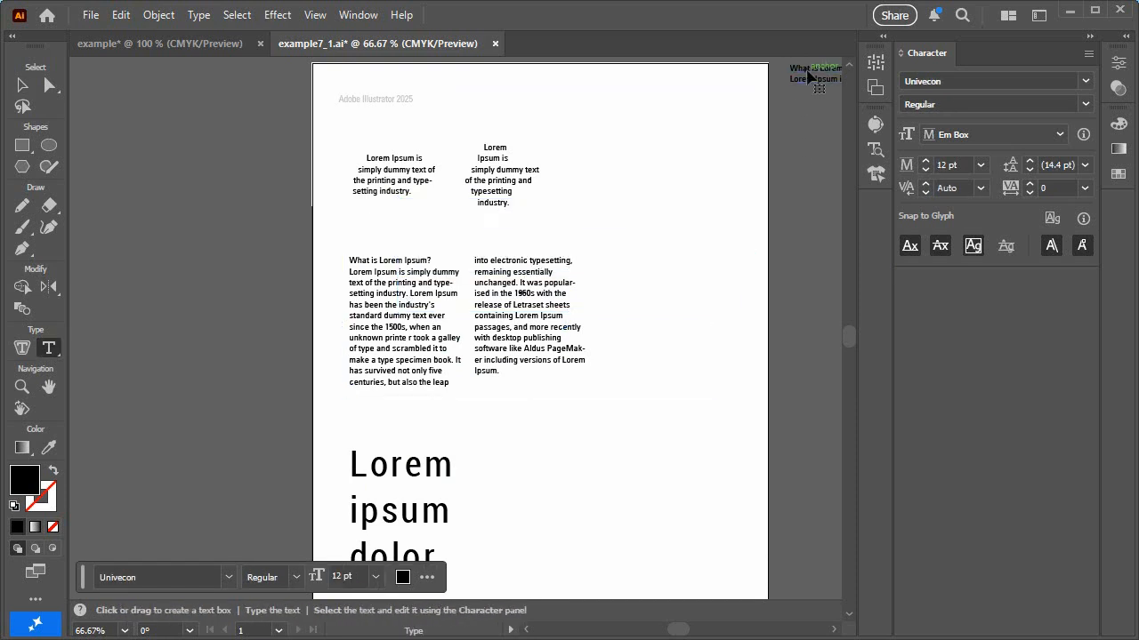
{"action": "left_click", "coordinate": [808, 79]}
{"action": "key", "text": "ctrl+a"}
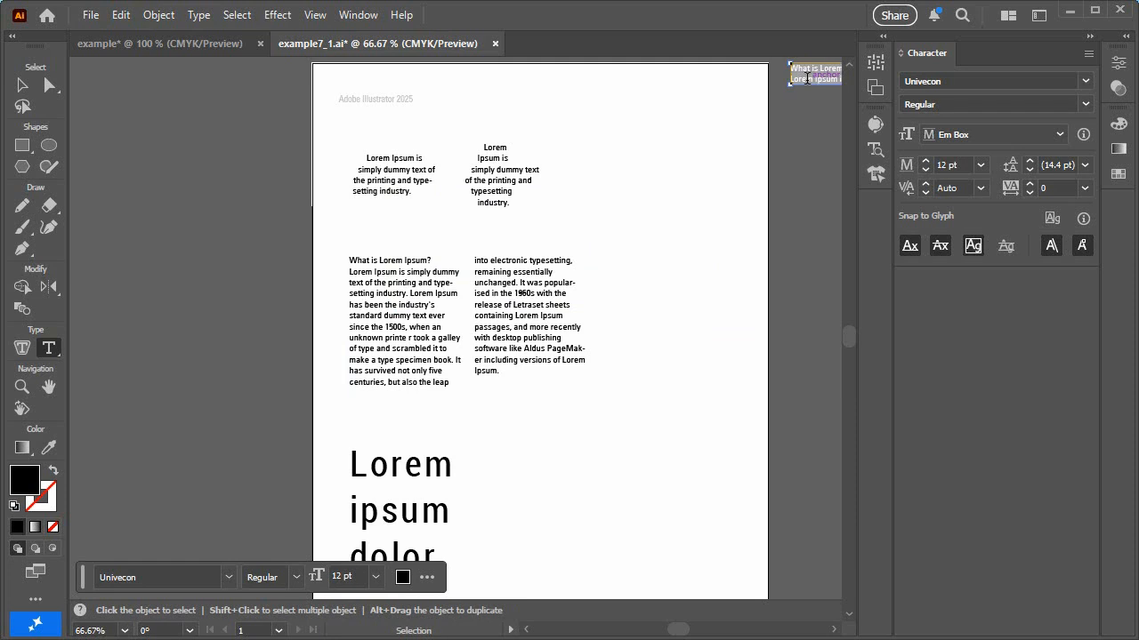
{"action": "double_click", "coordinate": [397, 478]}
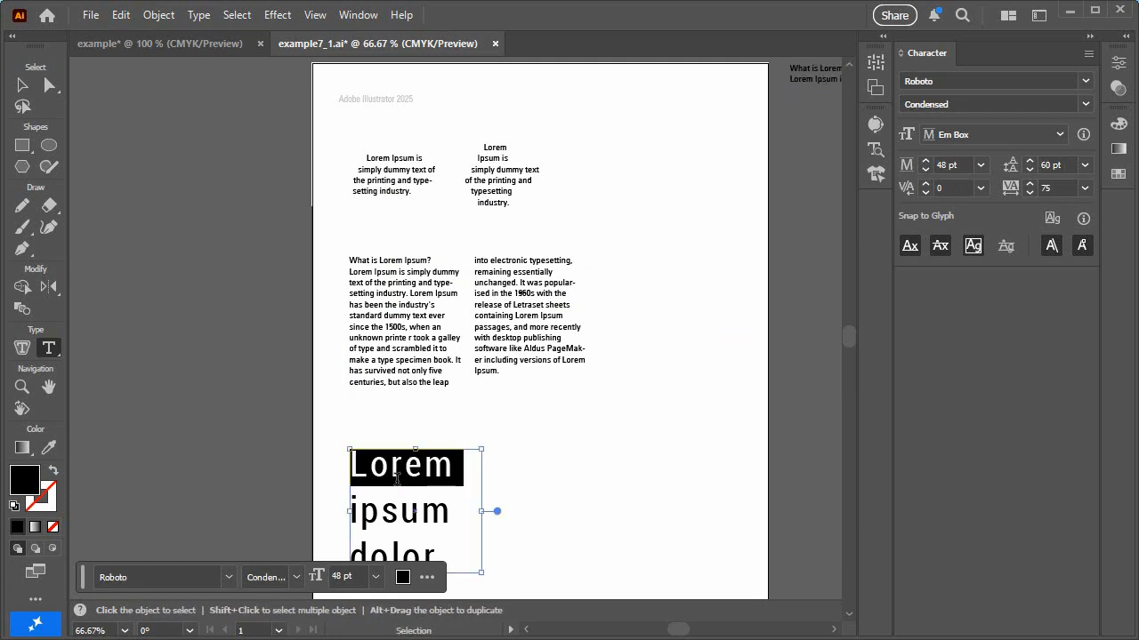
{"action": "key", "text": "ctrl+a"}
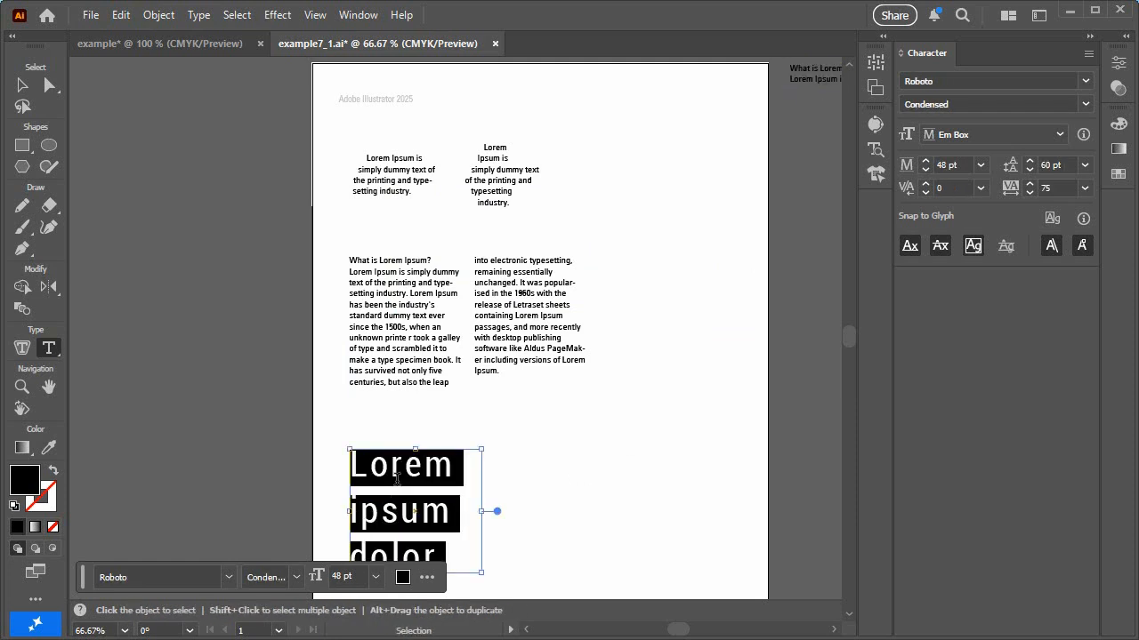
{"action": "key", "text": "ctrl+v"}
{"action": "key", "text": "Escape"}
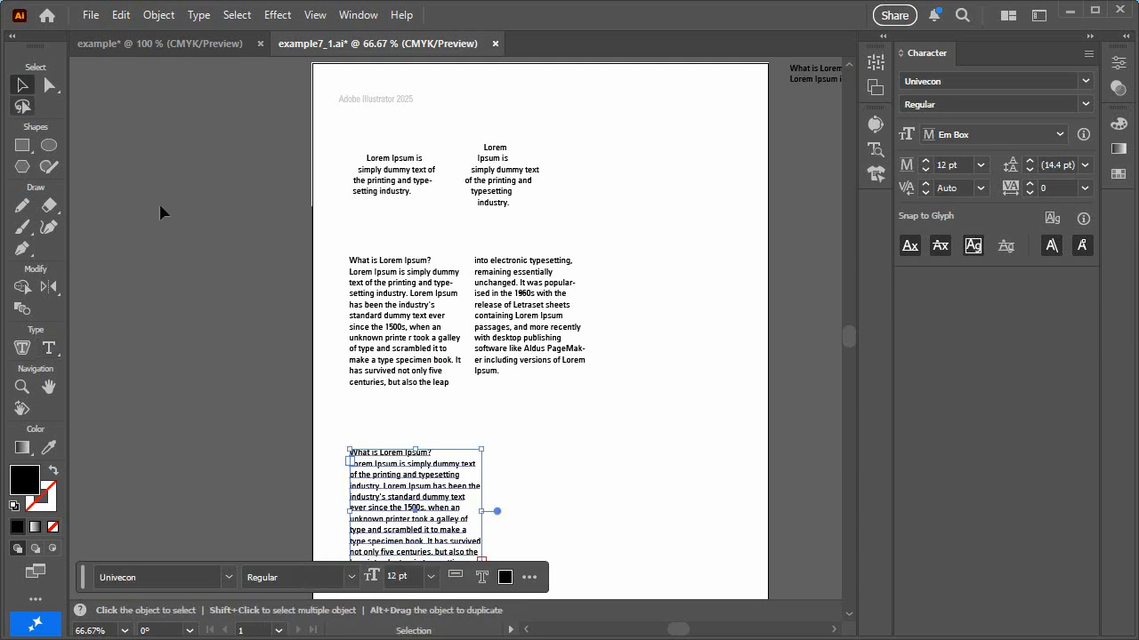
{"action": "scroll", "coordinate": [577, 460], "scroll_direction": "down", "scroll_amount": 3}
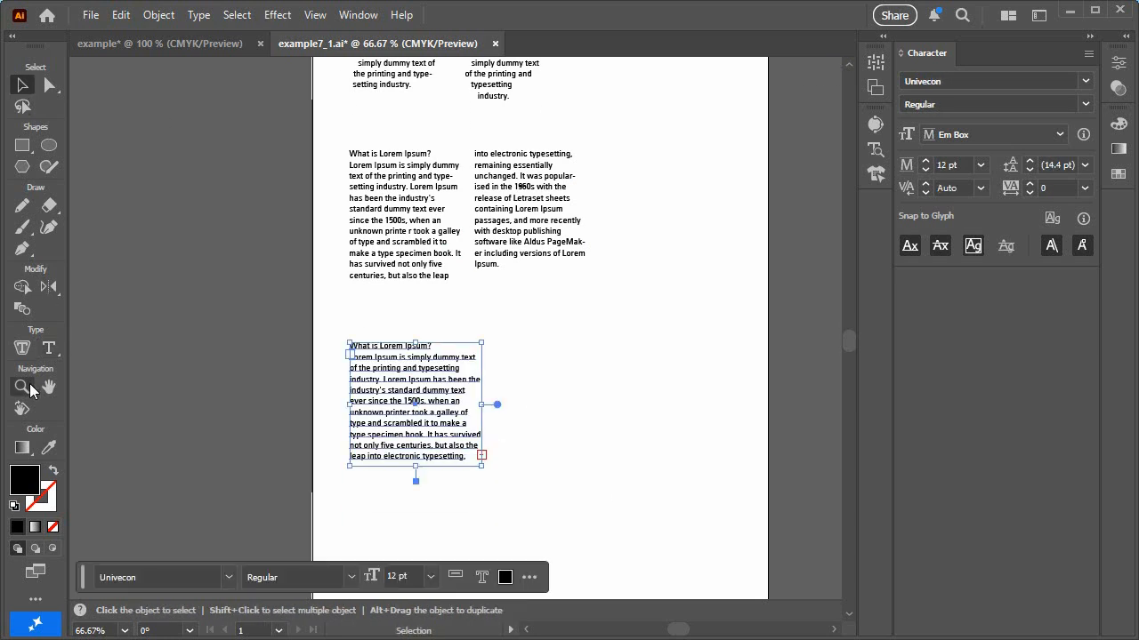
{"action": "left_click", "coordinate": [22, 387]}
{"action": "left_click", "coordinate": [547, 449]}
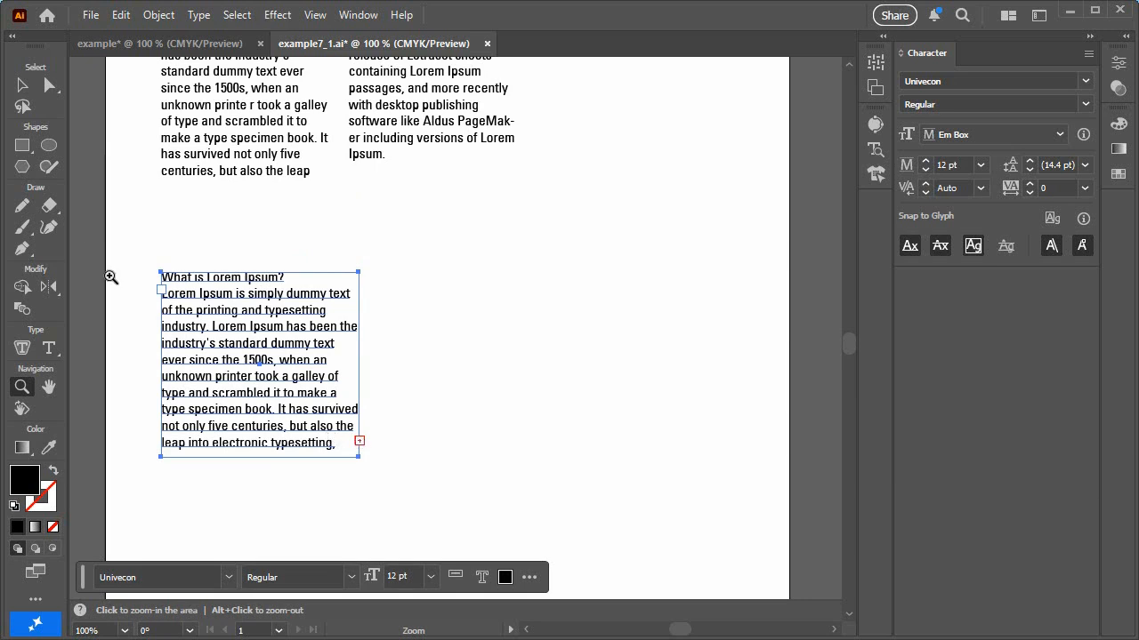
{"action": "left_click", "coordinate": [49, 348]}
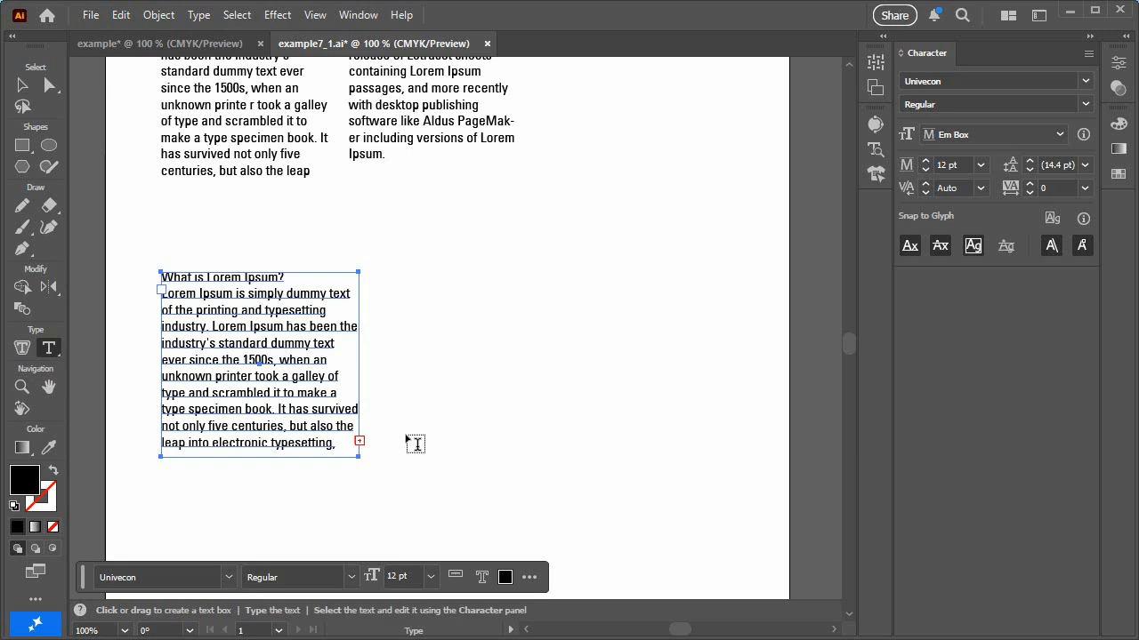
{"action": "left_click", "coordinate": [368, 439]}
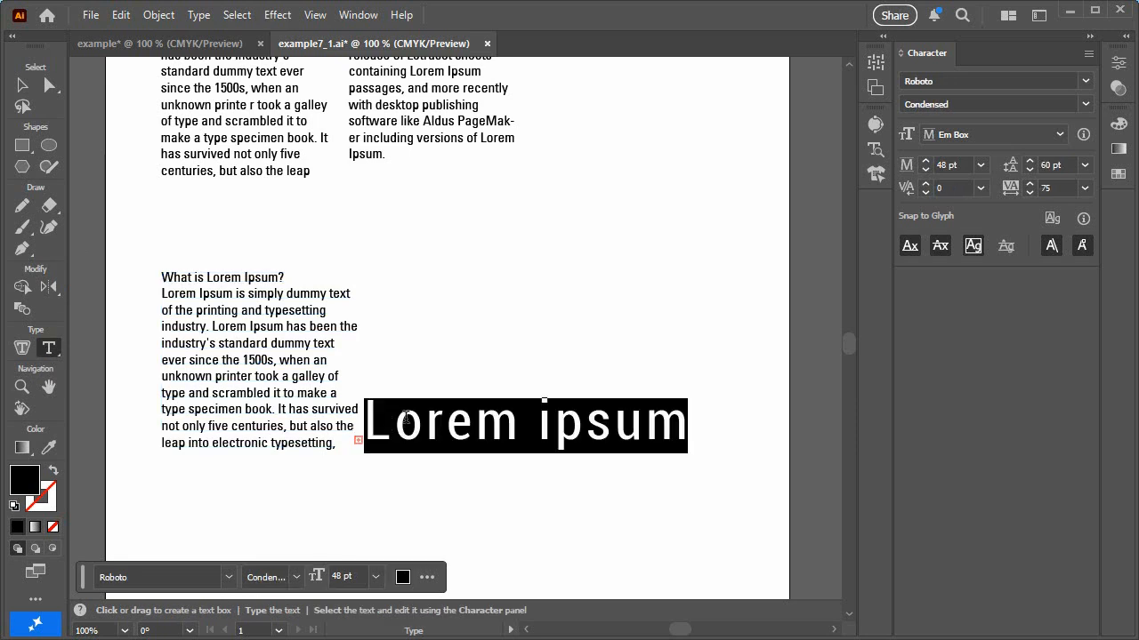
{"action": "key", "text": "ctrl+z"}
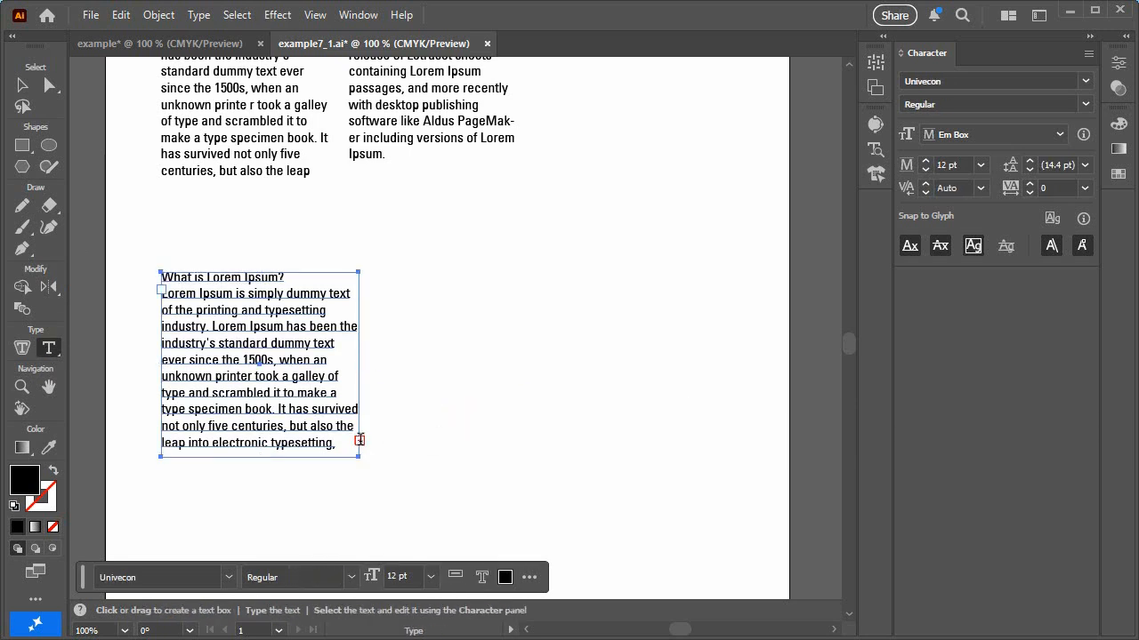
Step: Try threading the new frame's overset text into a linked frame beside it and undo the threading
{"action": "key", "text": "v"}
{"action": "key", "text": "t"}
{"action": "key", "text": "v"}
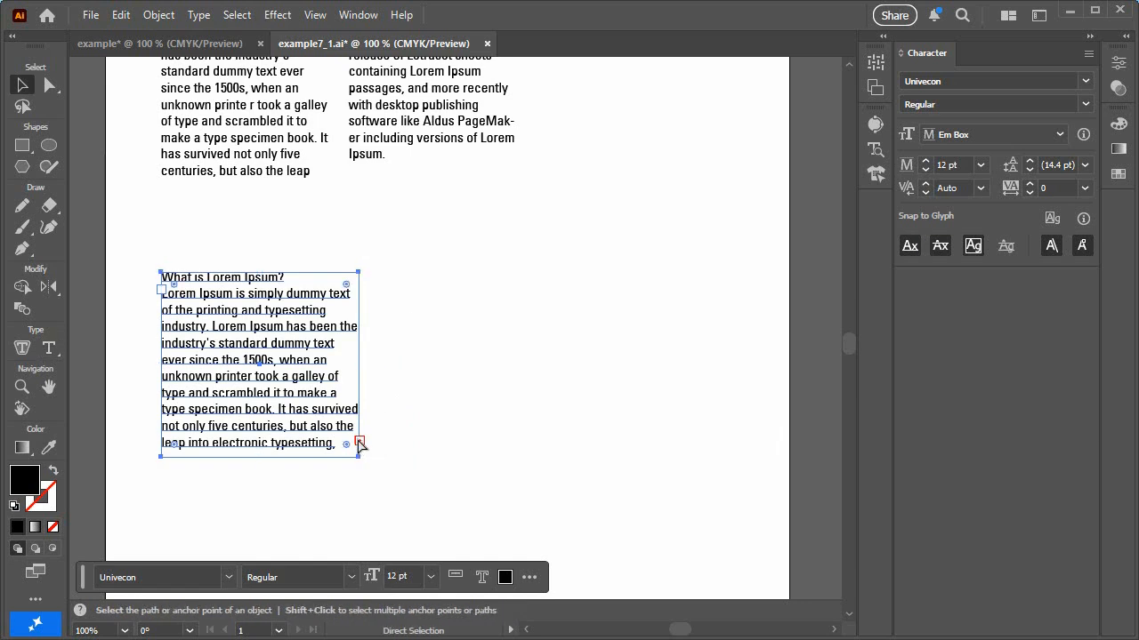
{"action": "key", "text": "t"}
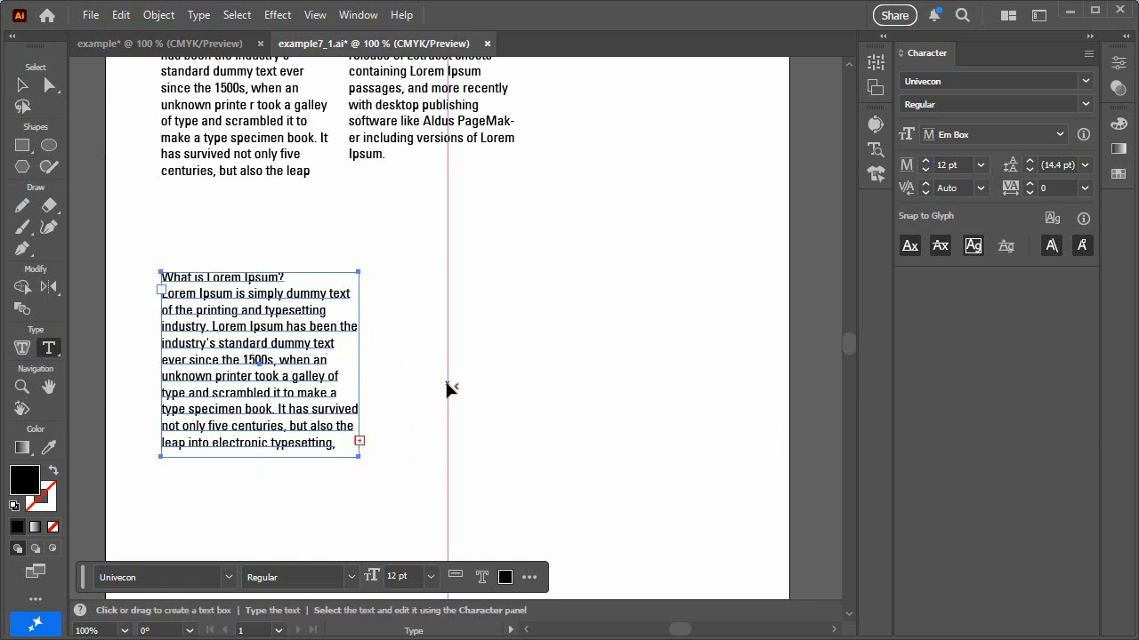
{"action": "left_click", "coordinate": [359, 442]}
{"action": "left_click", "coordinate": [415, 274]}
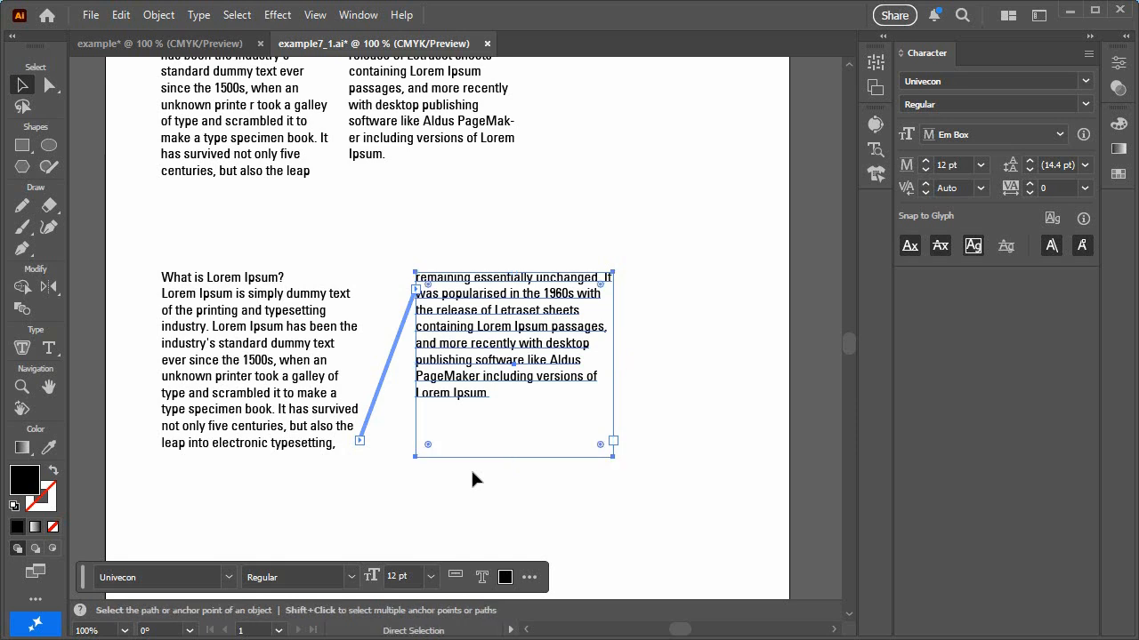
{"action": "key", "text": "ctrl+z"}
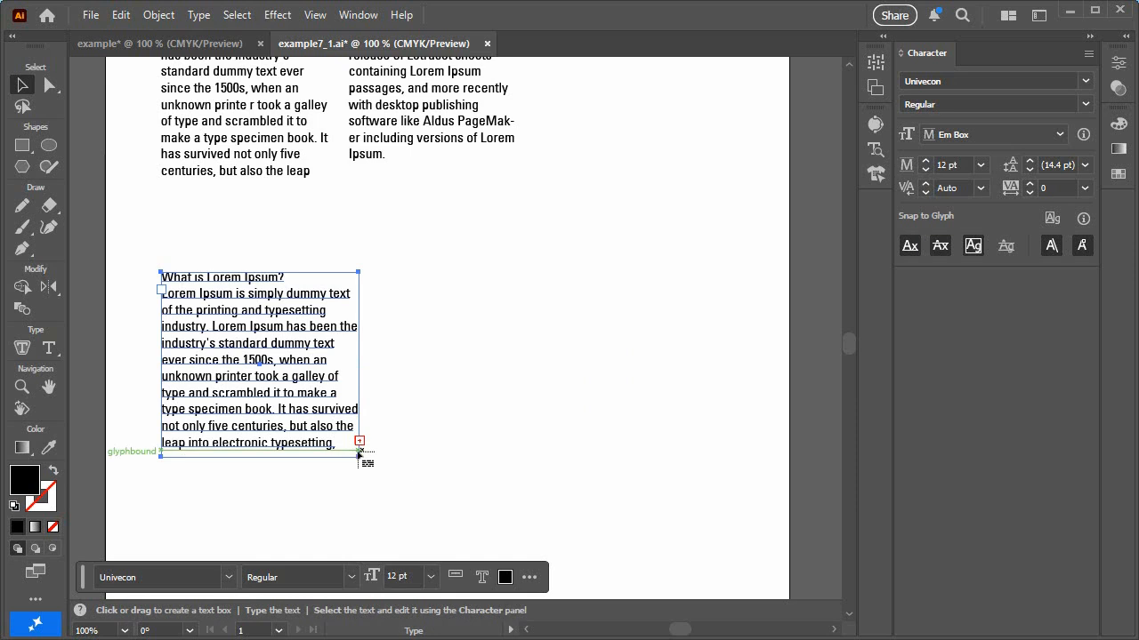
Step: Reselect the overset text frame and try to load its overflow text with the Type tool
{"action": "left_click", "coordinate": [22, 85]}
{"action": "left_click", "coordinate": [289, 217]}
{"action": "left_click", "coordinate": [320, 405]}
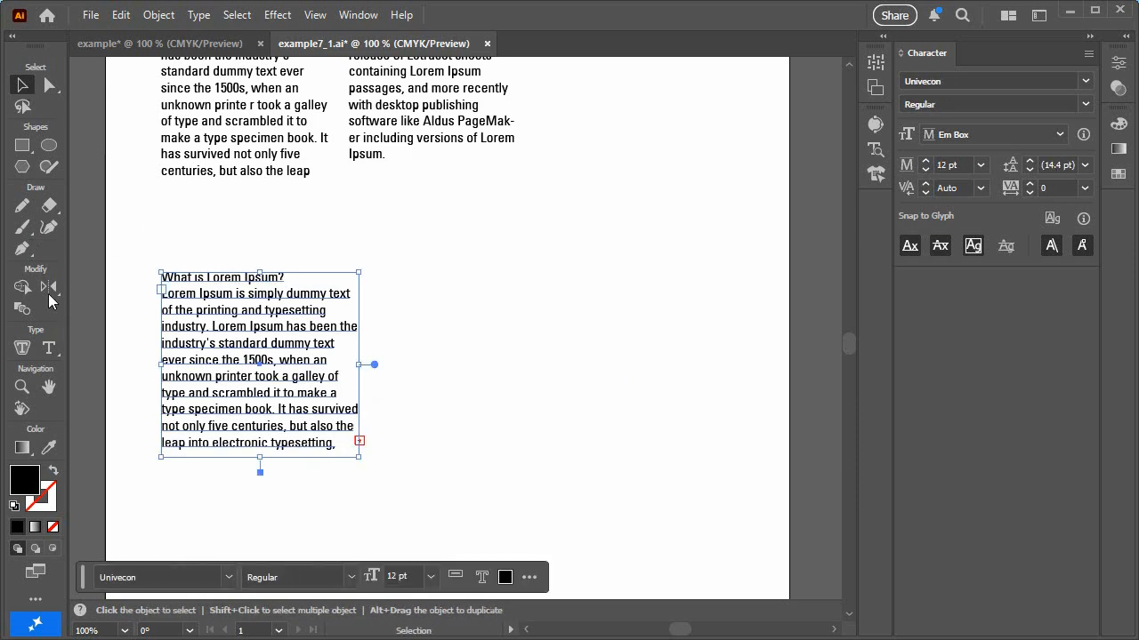
{"action": "left_click", "coordinate": [49, 347]}
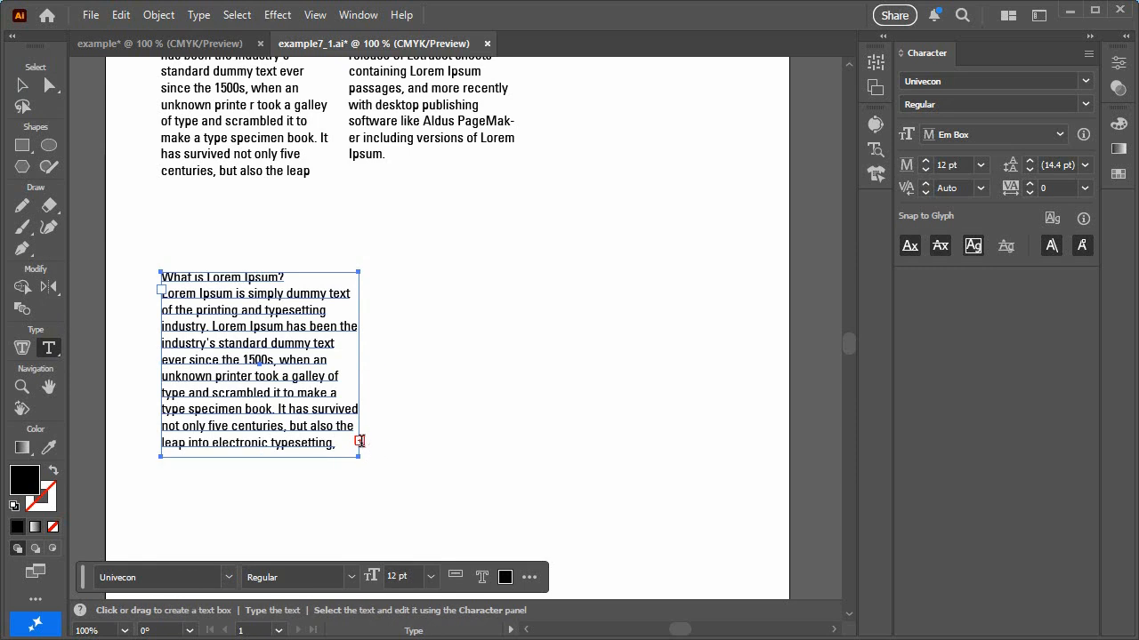
{"action": "left_click", "coordinate": [359, 442]}
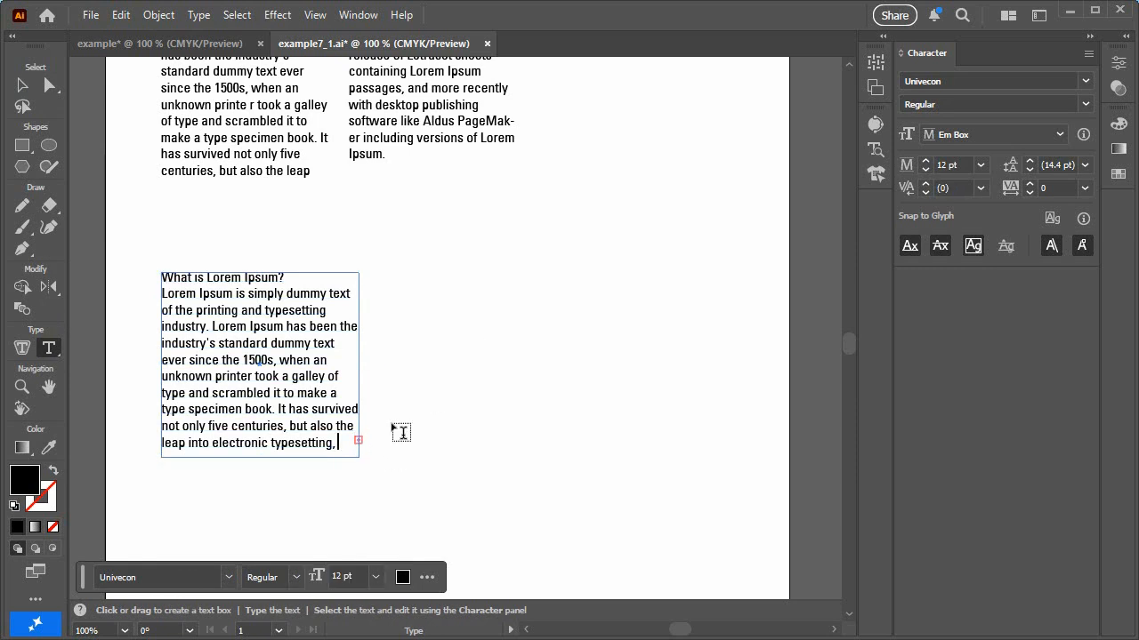
{"action": "key", "text": "Escape"}
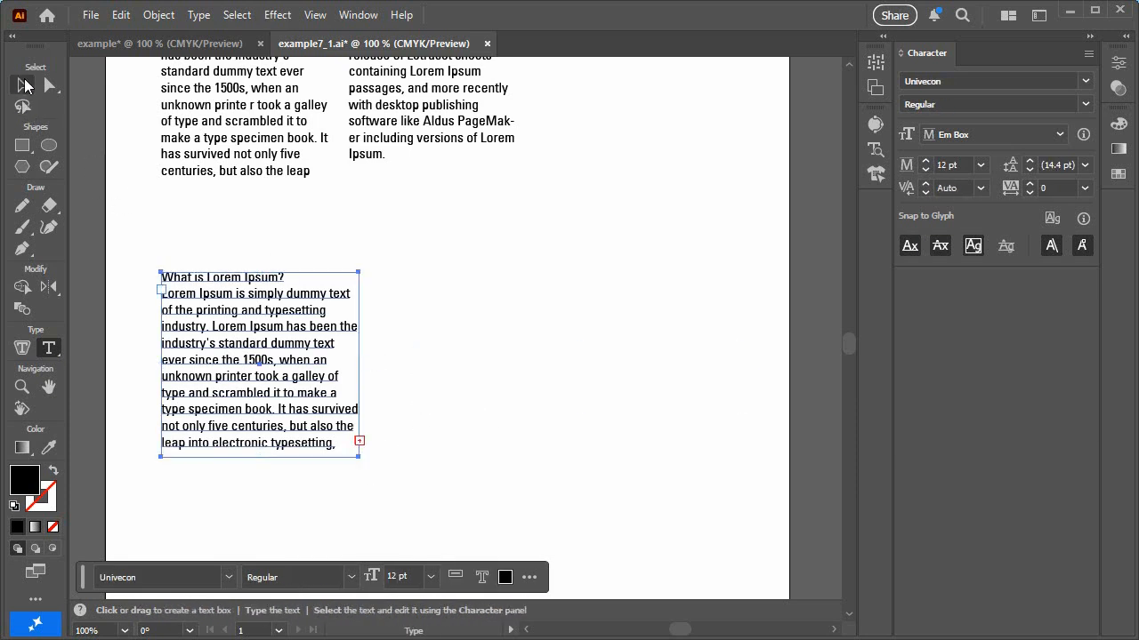
Step: Load the frame's overflow text with the Selection tool, place it in a linked frame alongside, and undo the placement
{"action": "left_click", "coordinate": [22, 85]}
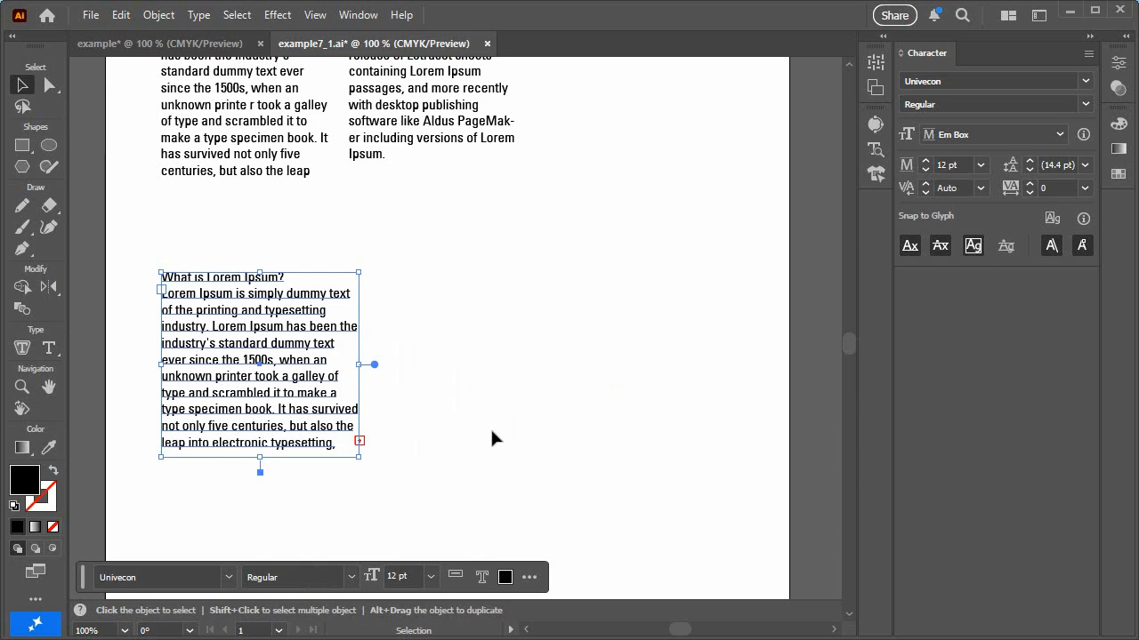
{"action": "left_click", "coordinate": [365, 437]}
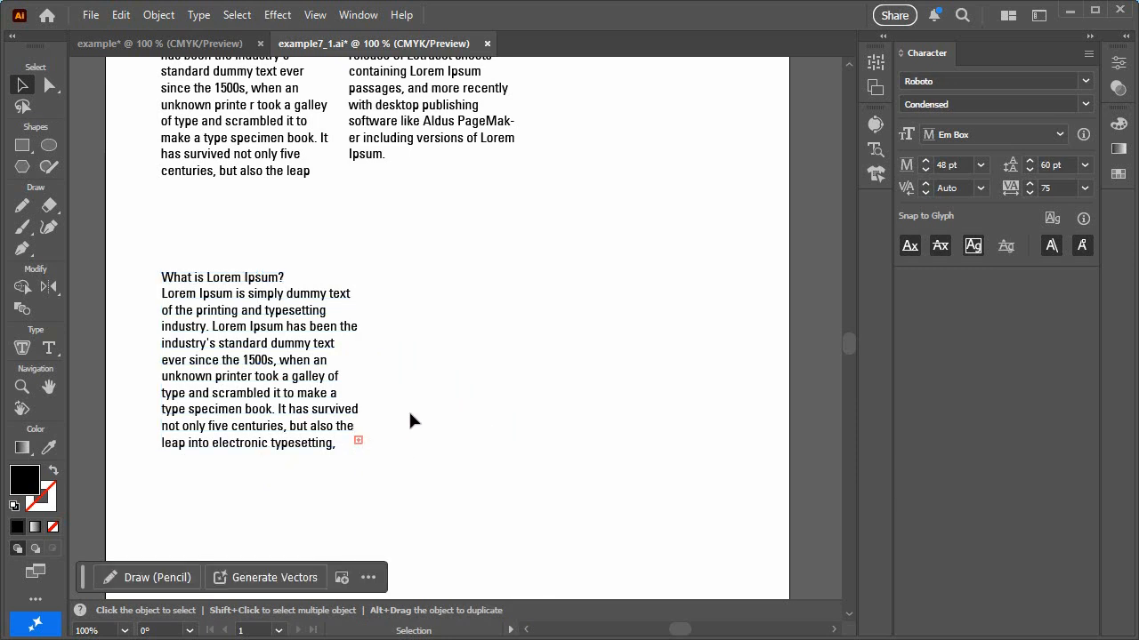
{"action": "left_click", "coordinate": [360, 442]}
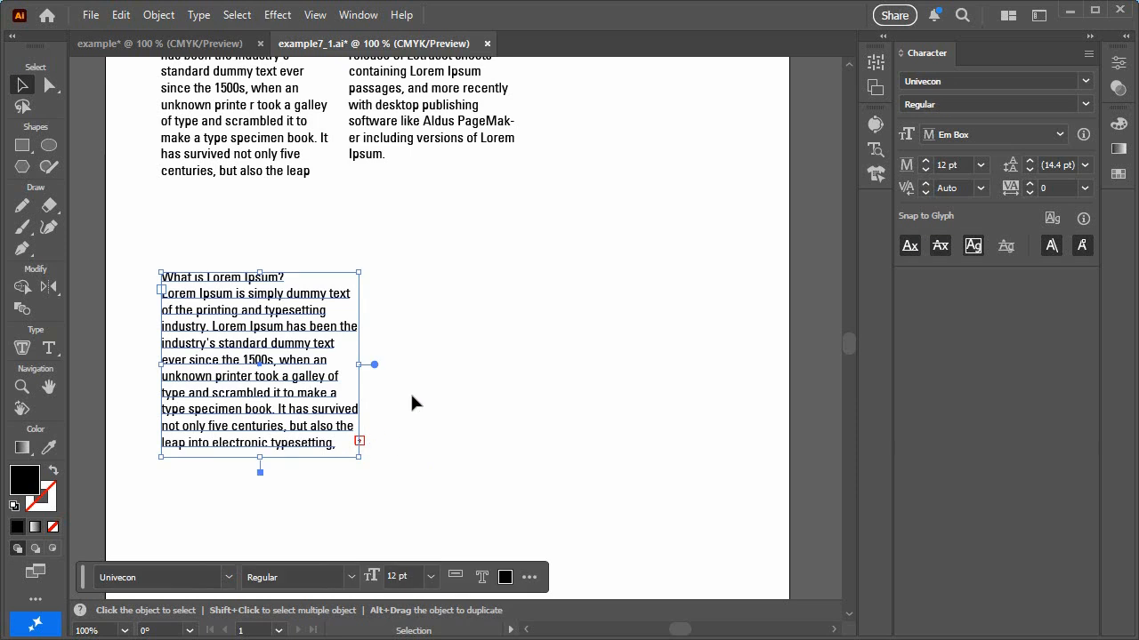
{"action": "key", "text": "t"}
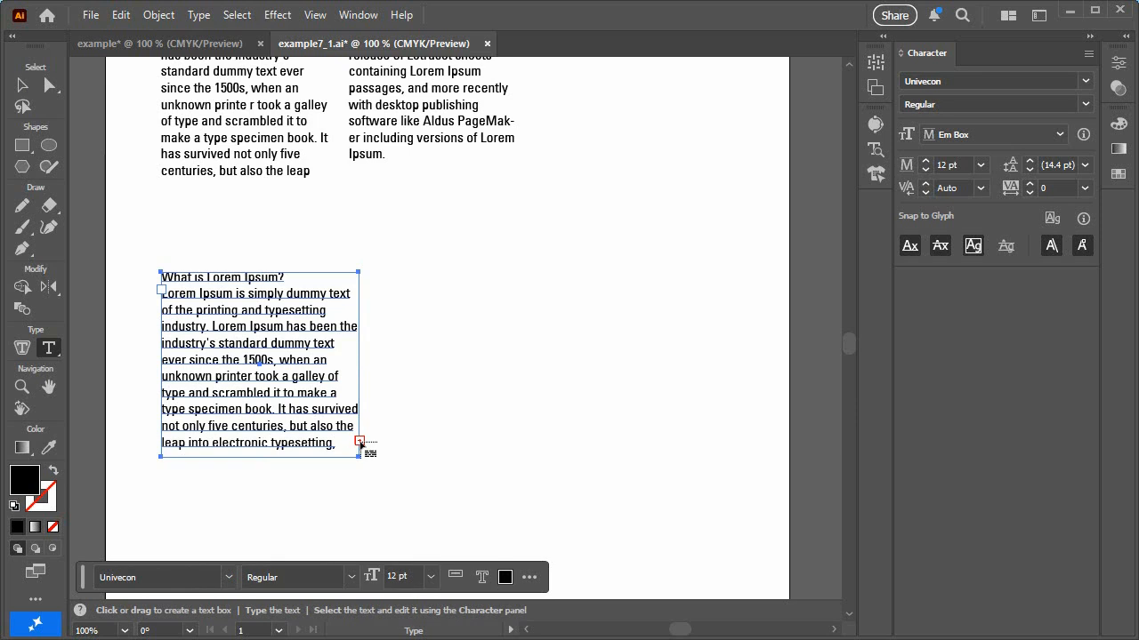
{"action": "left_click", "coordinate": [409, 274]}
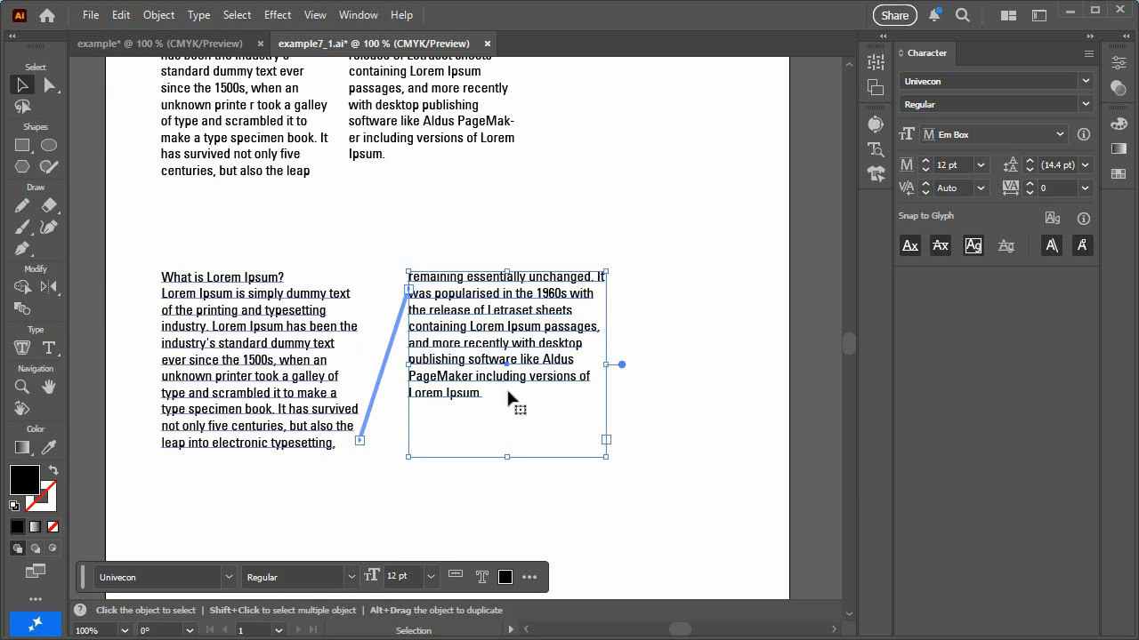
{"action": "left_click_drag", "start_coordinate": [455, 502], "coordinate": [180, 218]}
{"action": "key", "text": "ctrl+z"}
Step: Continue the overset text in a linked frame of the same size beside the first frame, aligned with its top edge
{"action": "key", "text": "t"}
{"action": "left_click", "coordinate": [22, 84]}
{"action": "left_click", "coordinate": [493, 270]}
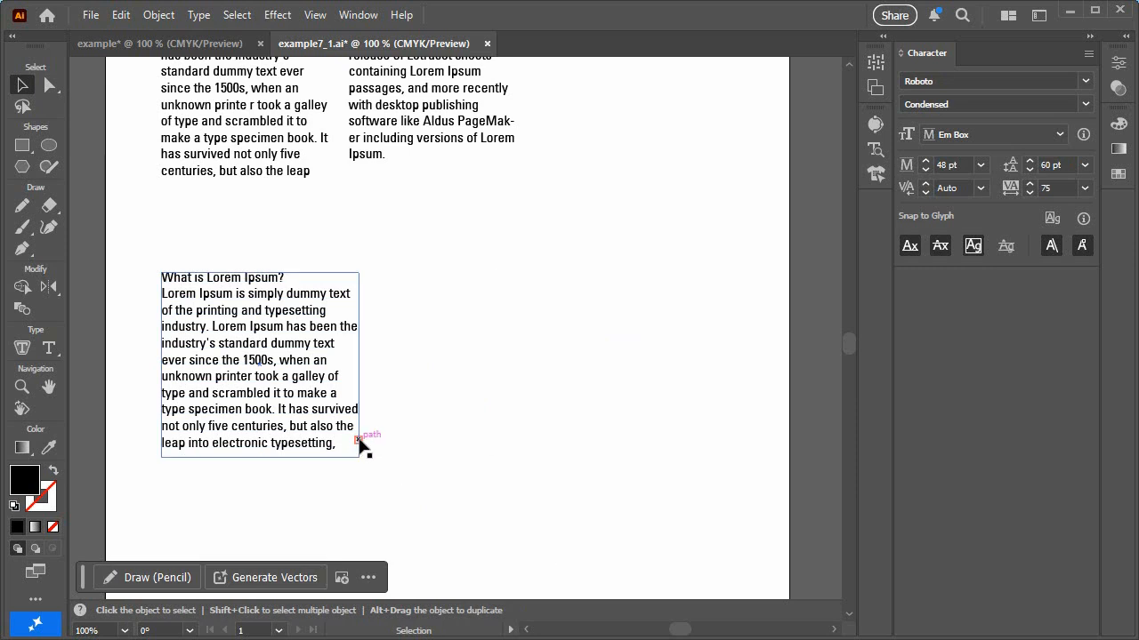
{"action": "left_click", "coordinate": [359, 442]}
{"action": "key", "text": "t"}
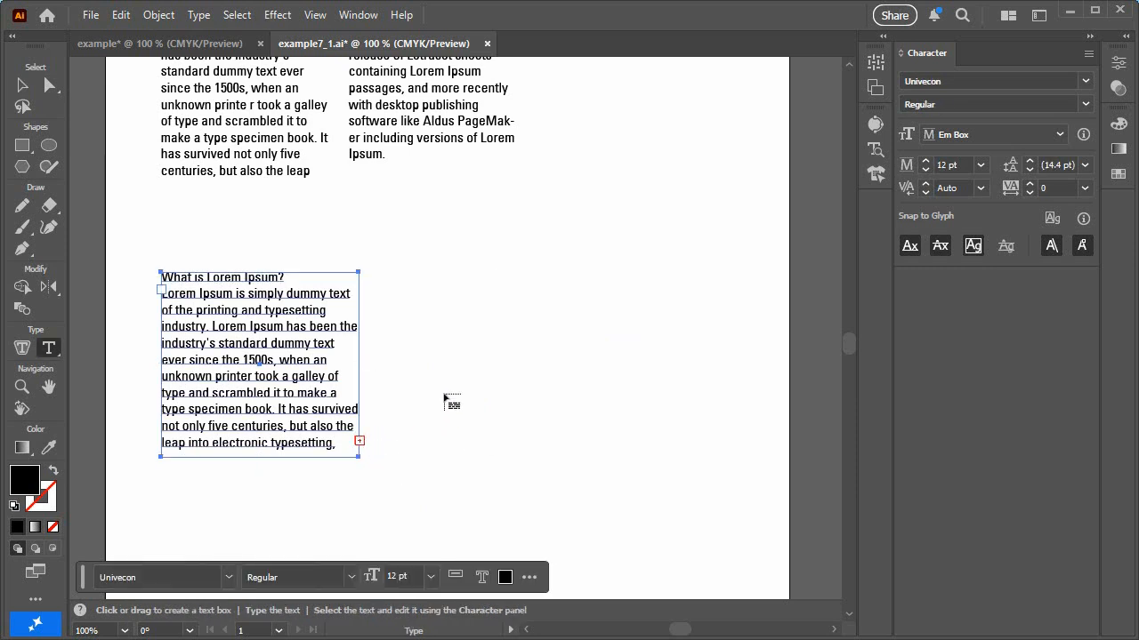
{"action": "left_click", "coordinate": [411, 271]}
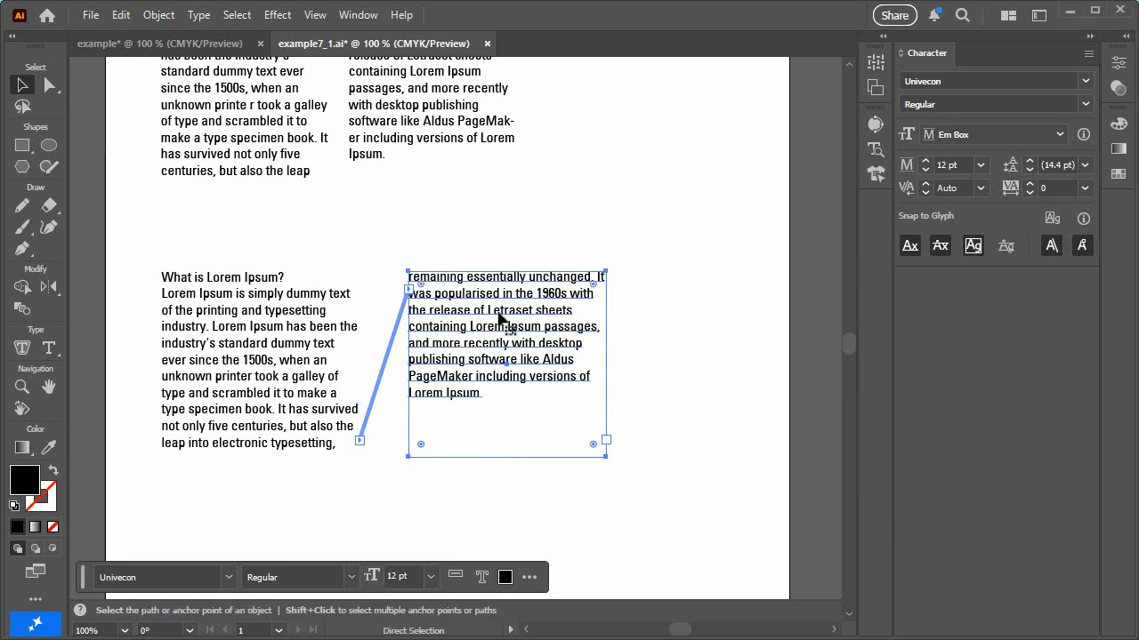
Step: Move the three-column text frame up, bring the two linked frames up closer beneath it, and deselect everything
{"action": "key", "text": "ctrl+minus"}
{"action": "key", "text": "space"}
{"action": "left_click_drag", "start_coordinate": [450, 237], "coordinate": [434, 350]}
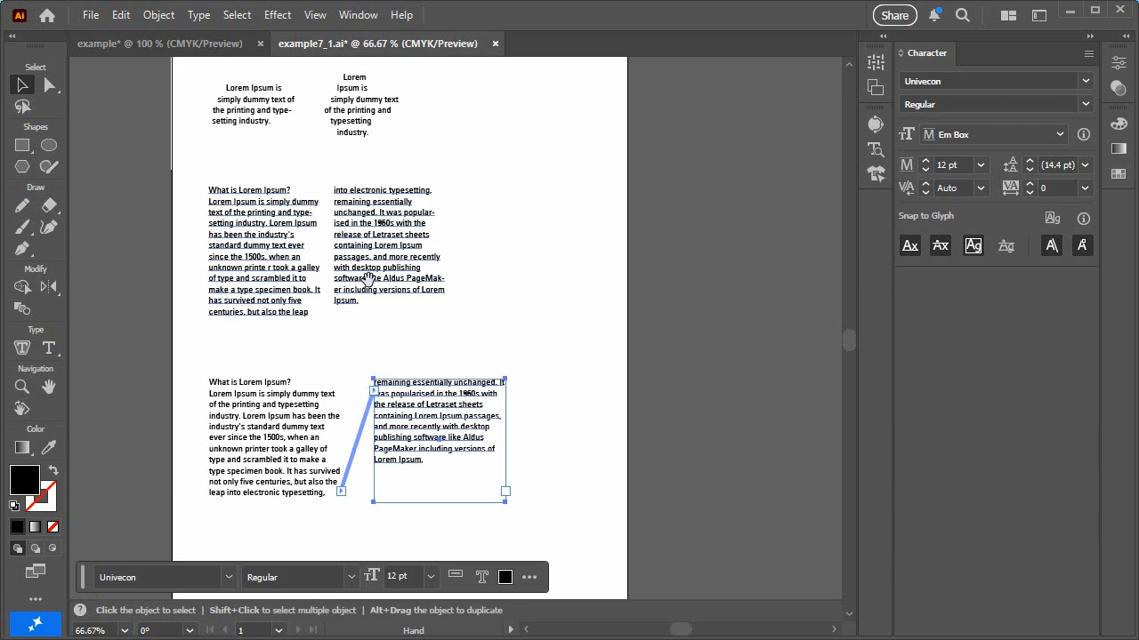
{"action": "left_click", "coordinate": [298, 274]}
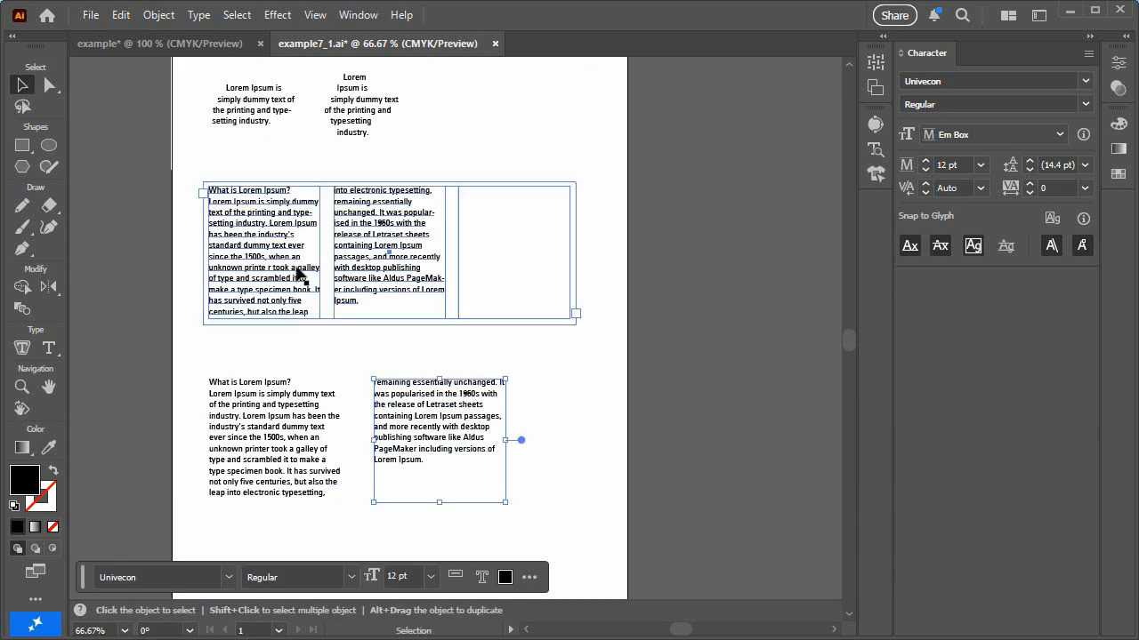
{"action": "left_click_drag", "start_coordinate": [298, 274], "coordinate": [299, 251]}
{"action": "left_click_drag", "start_coordinate": [341, 450], "coordinate": [317, 429]}
{"action": "left_click_drag", "start_coordinate": [454, 445], "coordinate": [450, 376]}
{"action": "key", "text": "ctrl+shift+a"}
{"action": "left_click", "coordinate": [473, 490]}
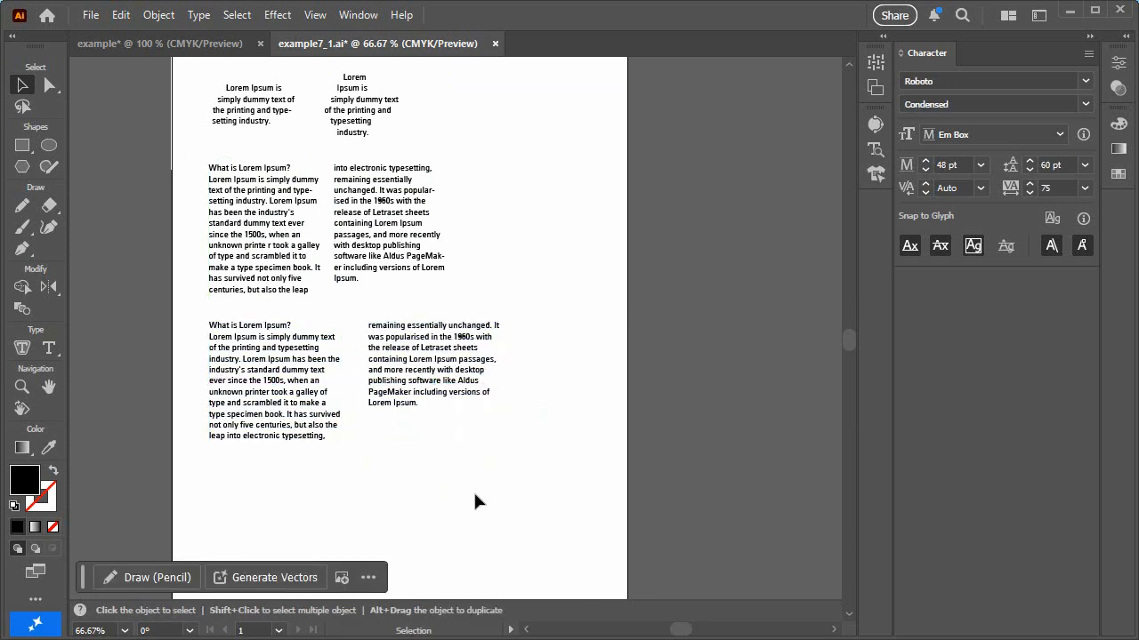
Step: Draw a circle with the Ellipse tool in the empty area of the page below the two linked text frames
{"action": "scroll", "coordinate": [489, 476], "scroll_direction": "down", "scroll_amount": 2}
{"action": "scroll", "coordinate": [490, 478], "scroll_direction": "down", "scroll_amount": 1}
{"action": "left_click", "coordinate": [22, 386]}
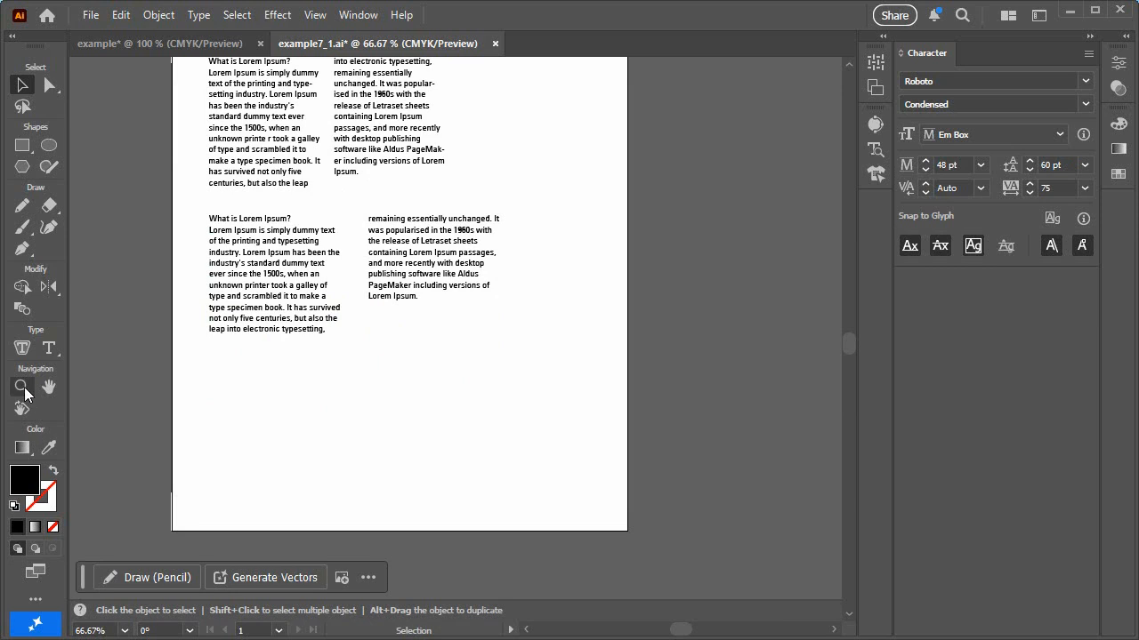
{"action": "left_click", "coordinate": [385, 430]}
{"action": "left_click", "coordinate": [49, 145]}
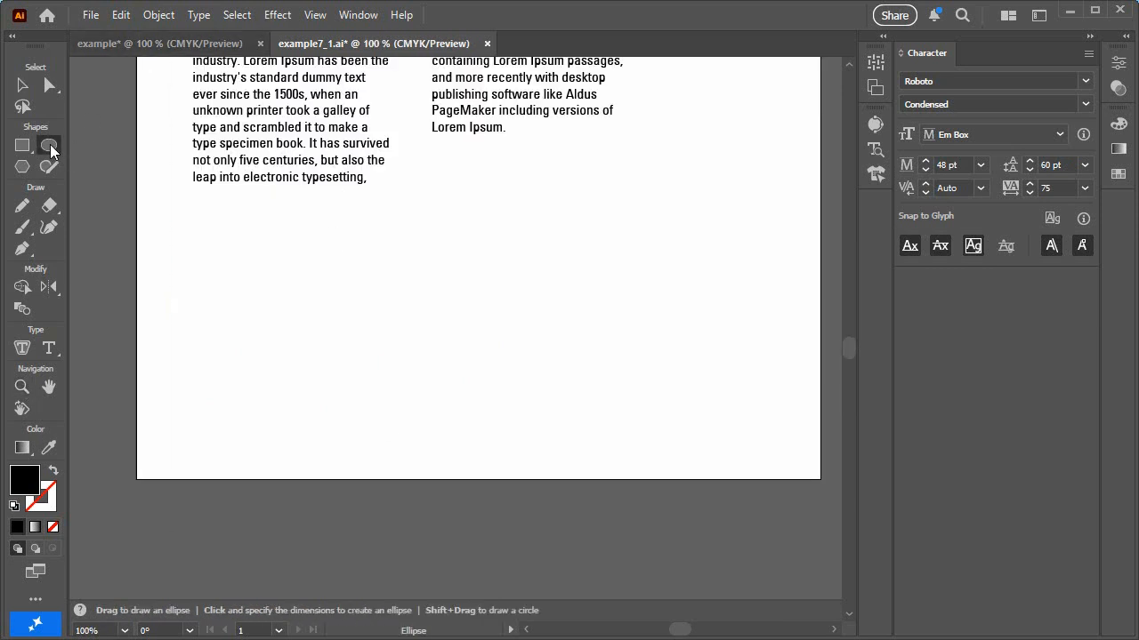
{"action": "left_click_drag", "start_coordinate": [441, 245], "coordinate": [588, 392]}
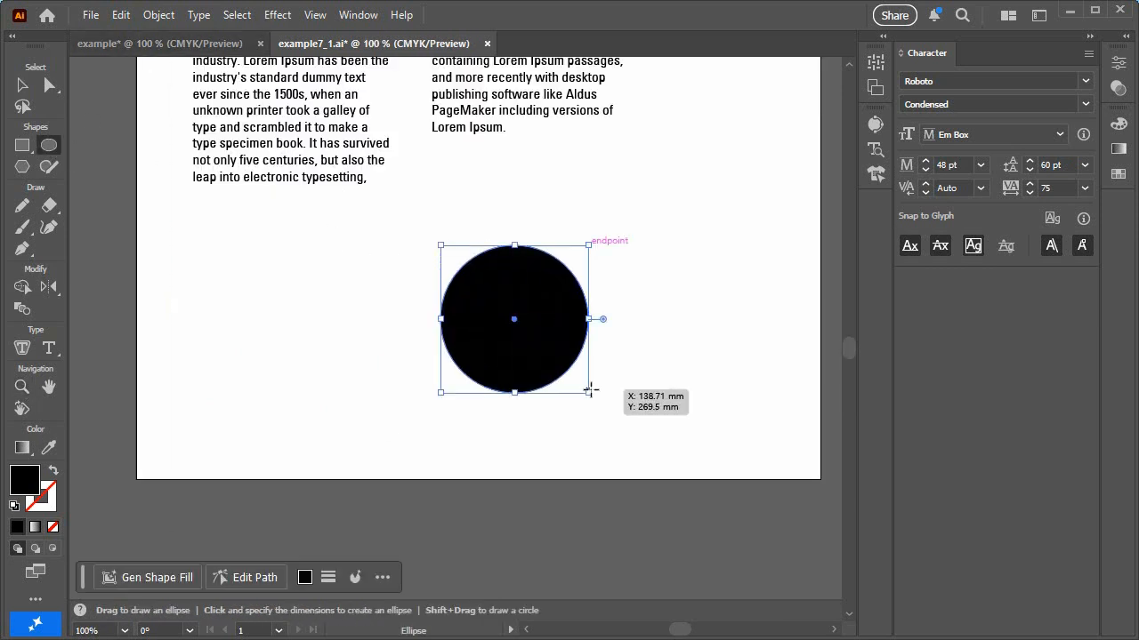
Step: Place the placeholder text "Lorem ipsum dolor" along the circle with the Type on a Path tool and set its size to 18 pt
{"action": "left_click_drag", "start_coordinate": [50, 352], "coordinate": [51, 351]}
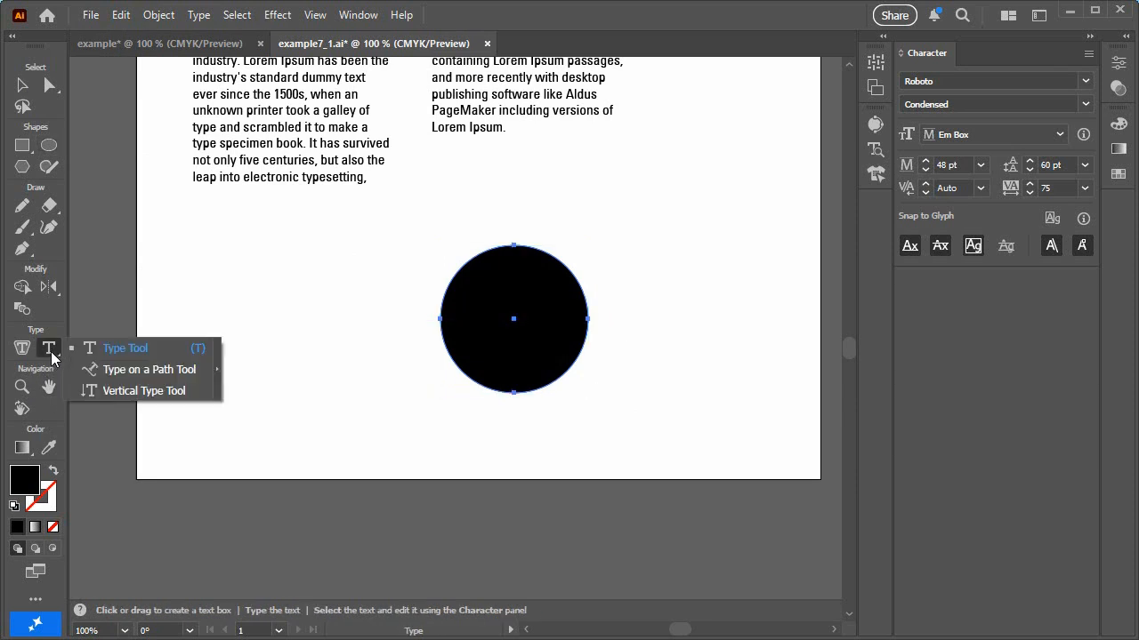
{"action": "left_click", "coordinate": [171, 371]}
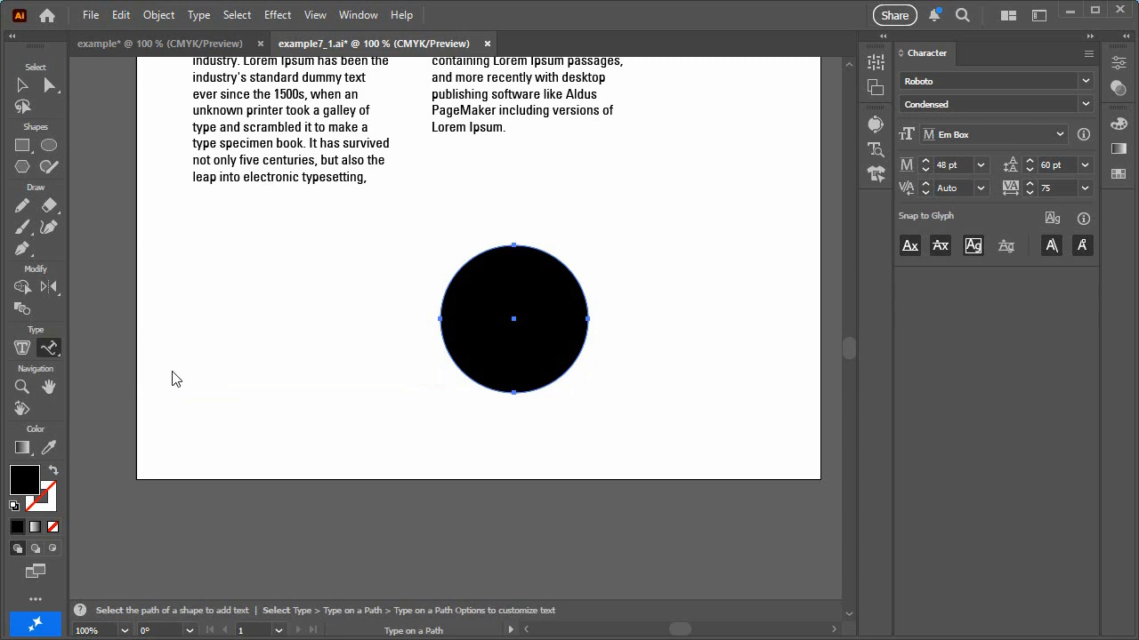
{"action": "left_click", "coordinate": [557, 257]}
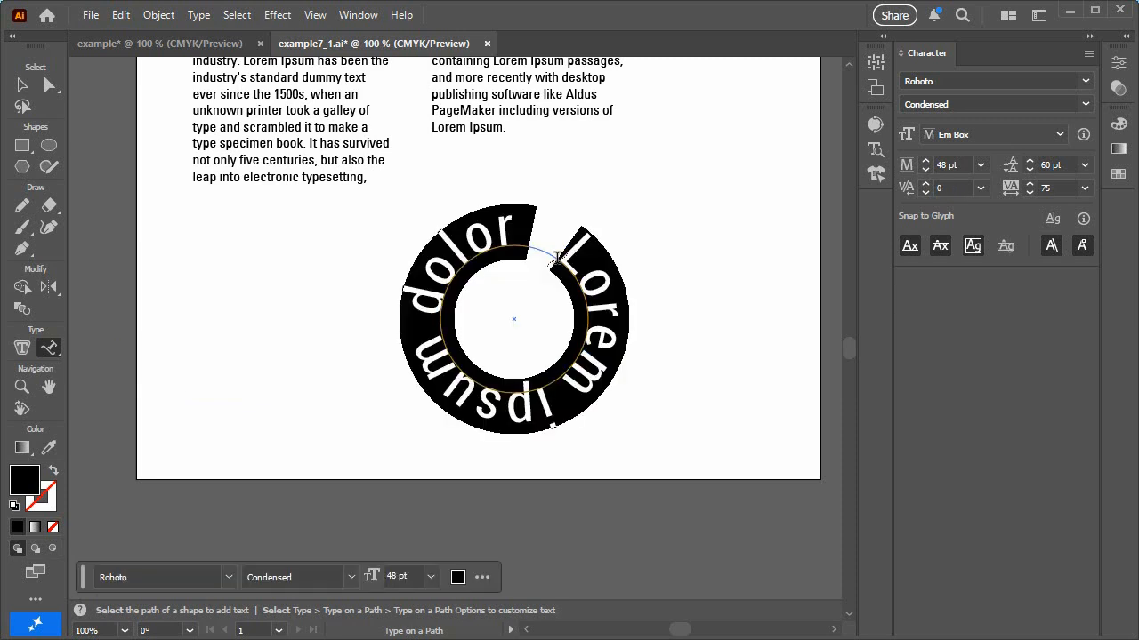
{"action": "left_click", "coordinate": [982, 165]}
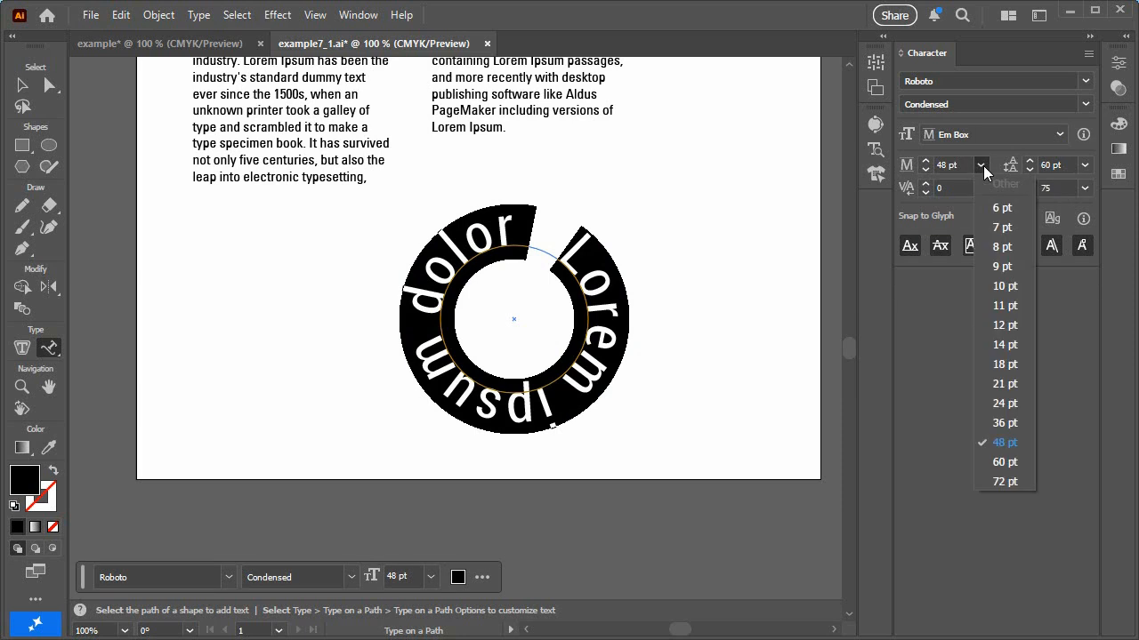
{"action": "left_click", "coordinate": [1010, 364]}
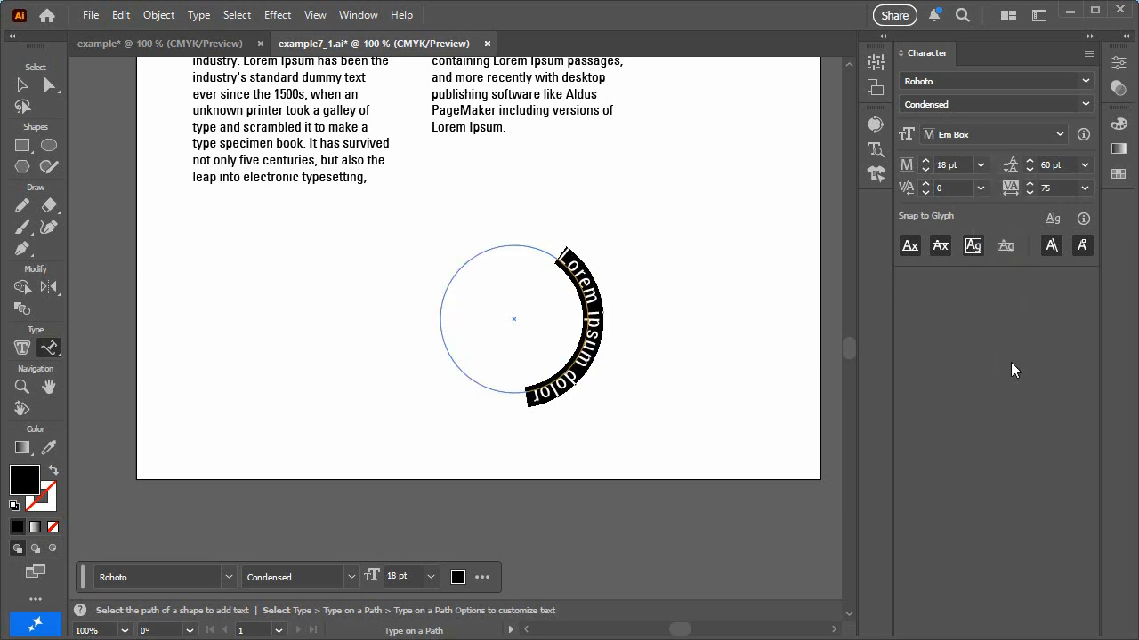
Step: Select the path text with the Direct Selection tool and flip it to the inside of the circle by its bracket
{"action": "left_click", "coordinate": [22, 387]}
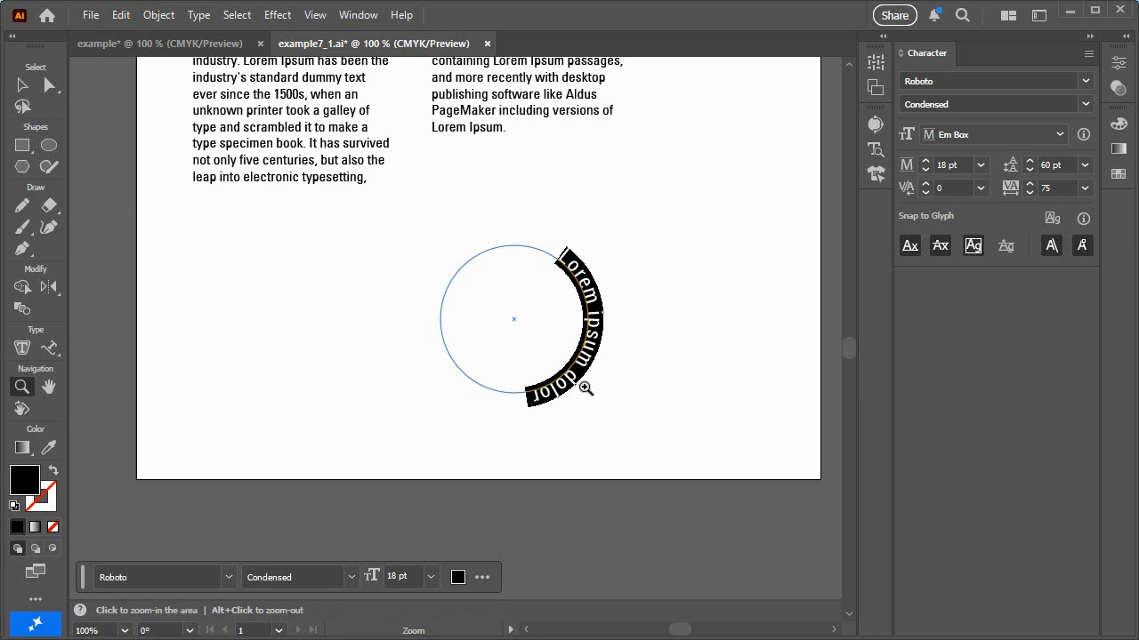
{"action": "left_click", "coordinate": [584, 388]}
{"action": "scroll", "coordinate": [413, 329], "scroll_direction": "up", "scroll_amount": 1}
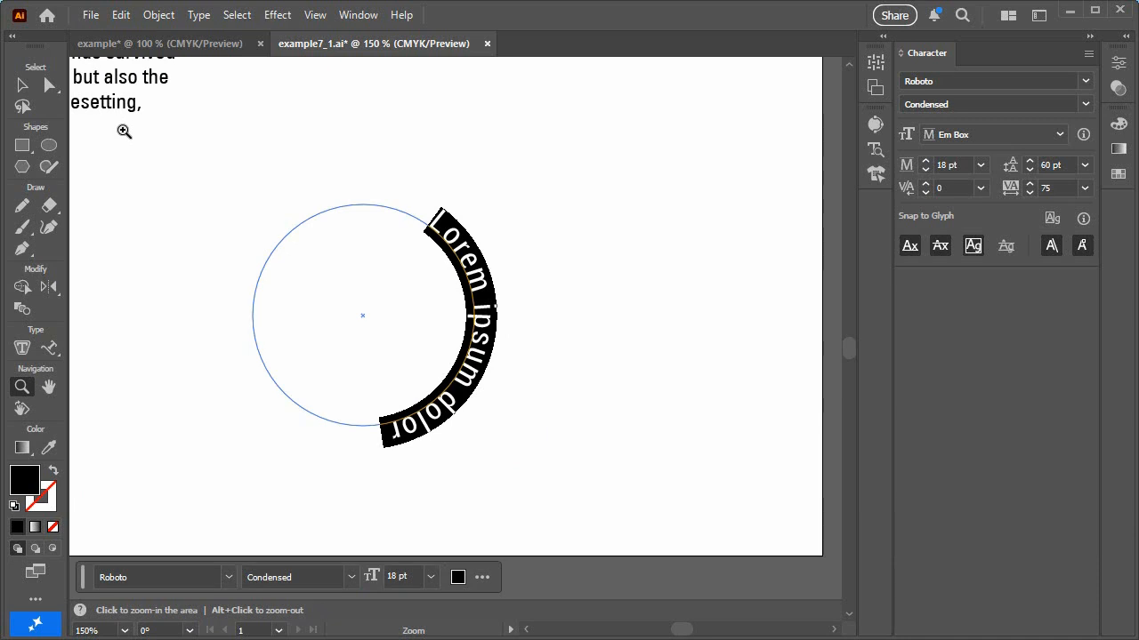
{"action": "left_click_drag", "start_coordinate": [53, 349], "coordinate": [120, 348]}
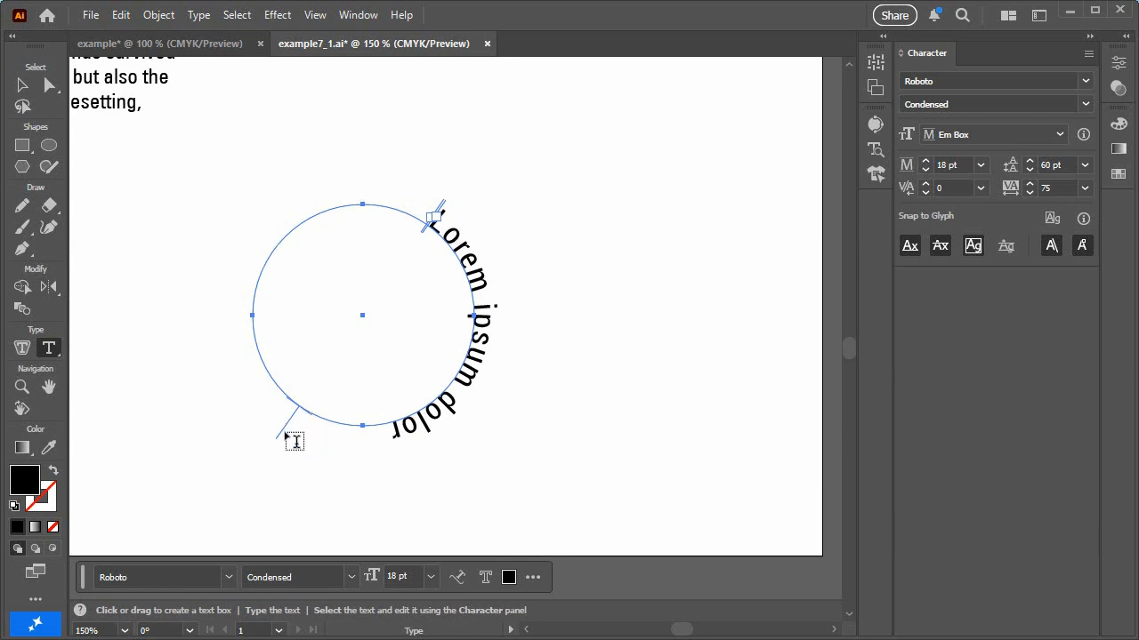
{"action": "left_click", "coordinate": [49, 84]}
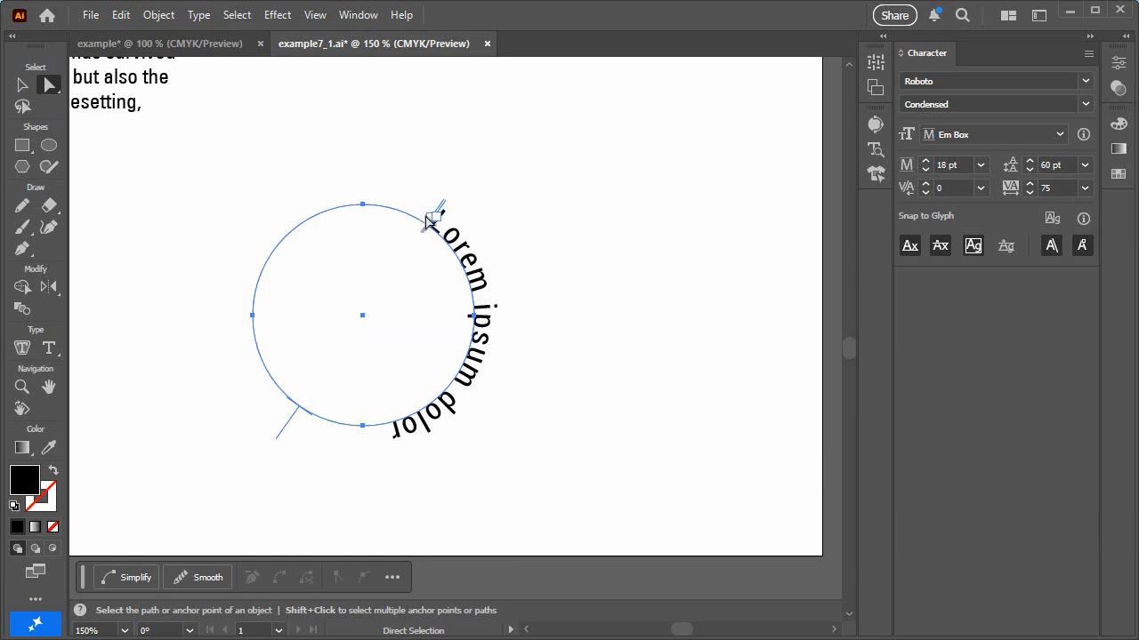
{"action": "key", "text": "t"}
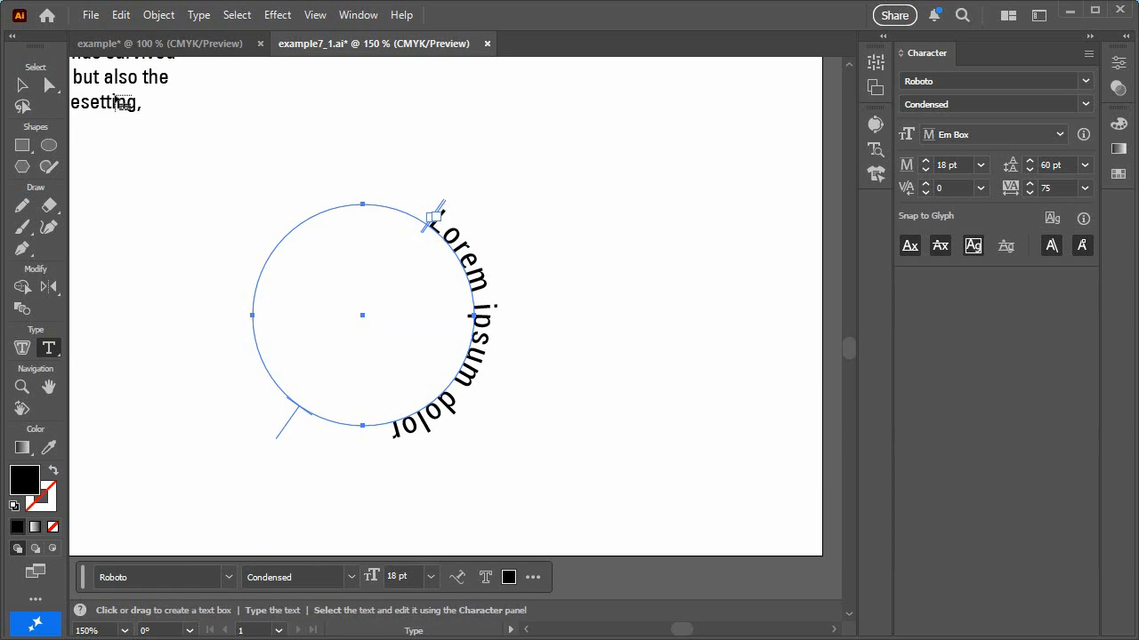
{"action": "left_click", "coordinate": [50, 86]}
{"action": "left_click", "coordinate": [304, 433]}
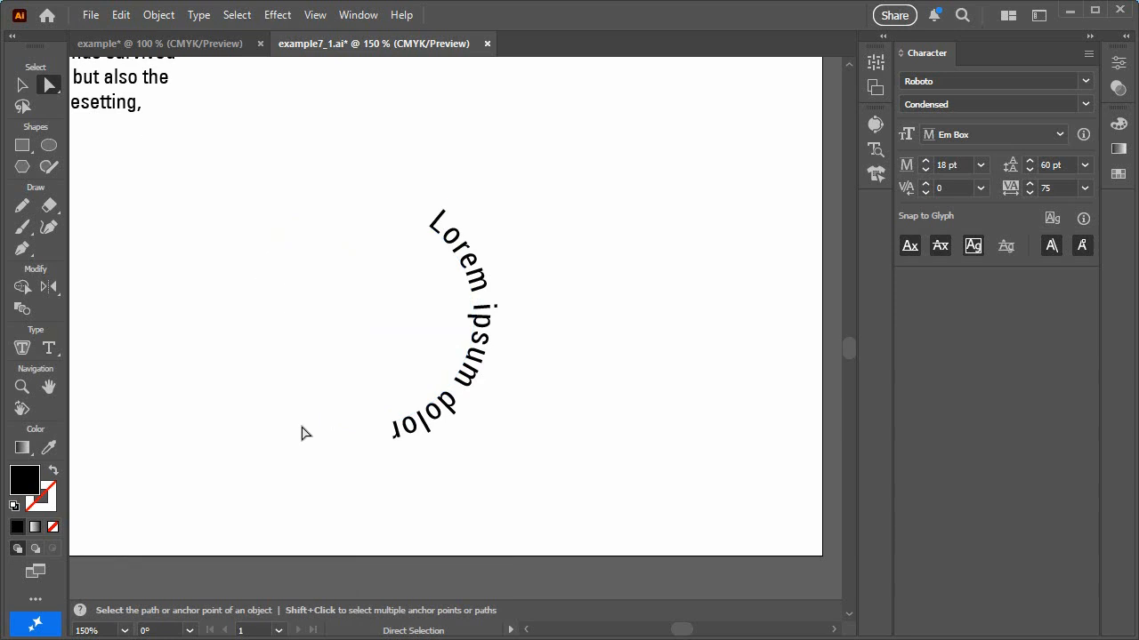
{"action": "left_click", "coordinate": [378, 422]}
{"action": "left_click", "coordinate": [402, 436]}
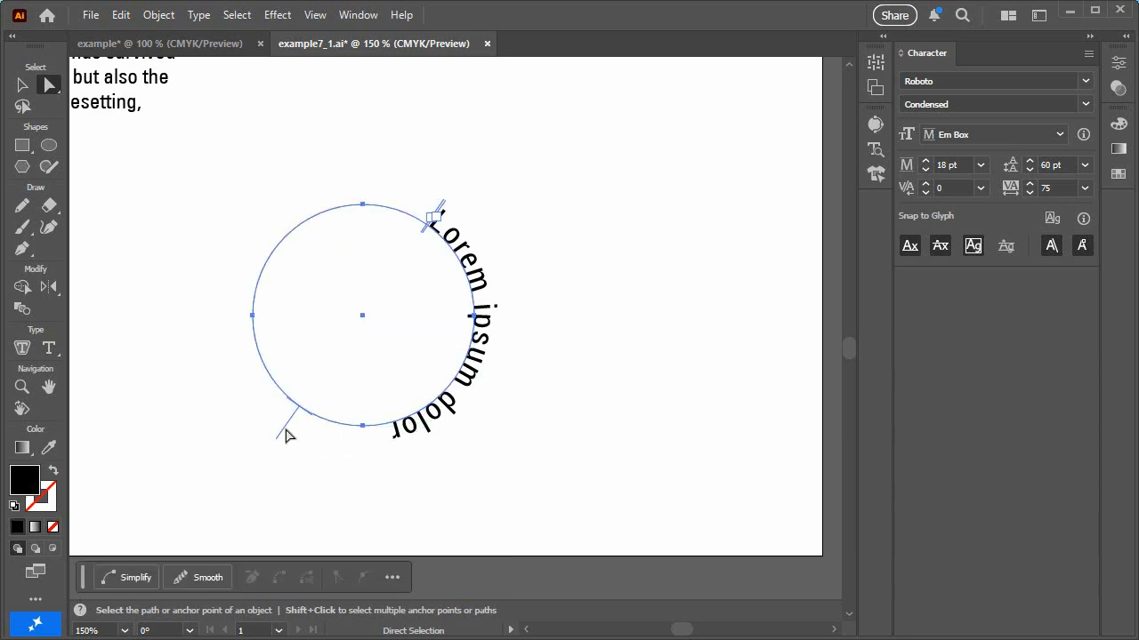
{"action": "left_click_drag", "start_coordinate": [282, 421], "coordinate": [382, 292]}
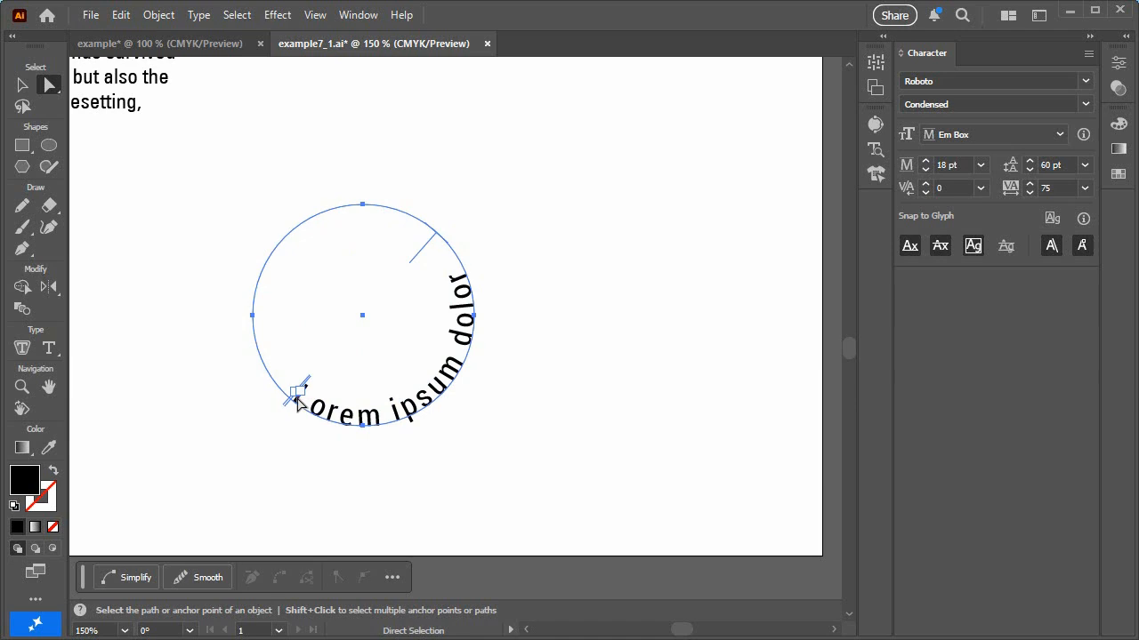
Step: Slide the path text along the inside of the circle so it sits evenly around the lower half
{"action": "key", "text": "t"}
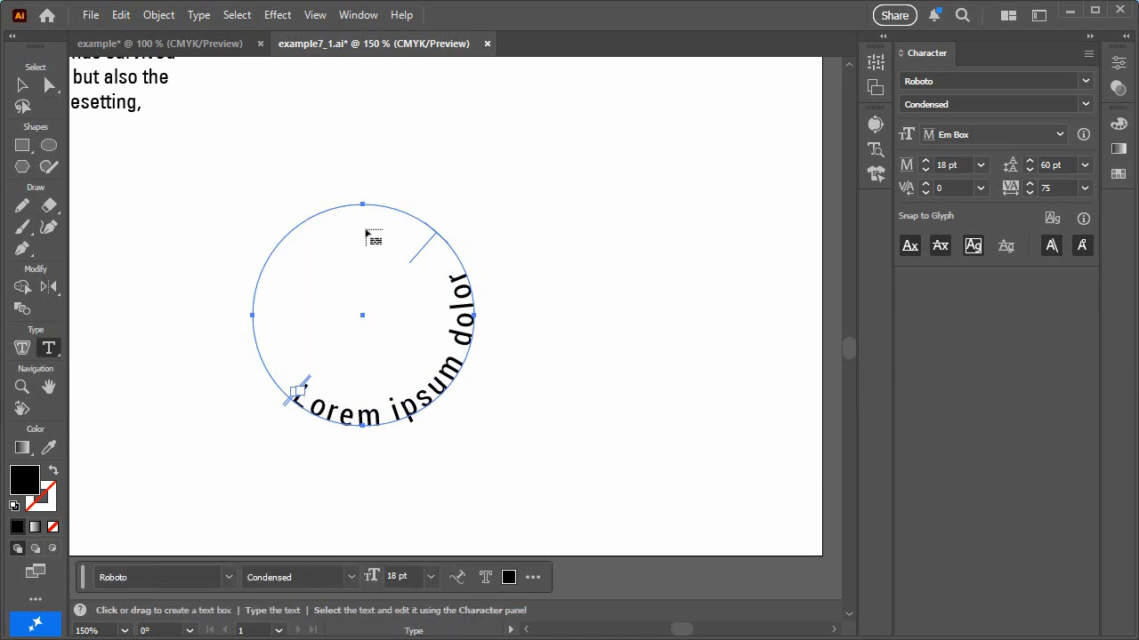
{"action": "left_click", "coordinate": [49, 84]}
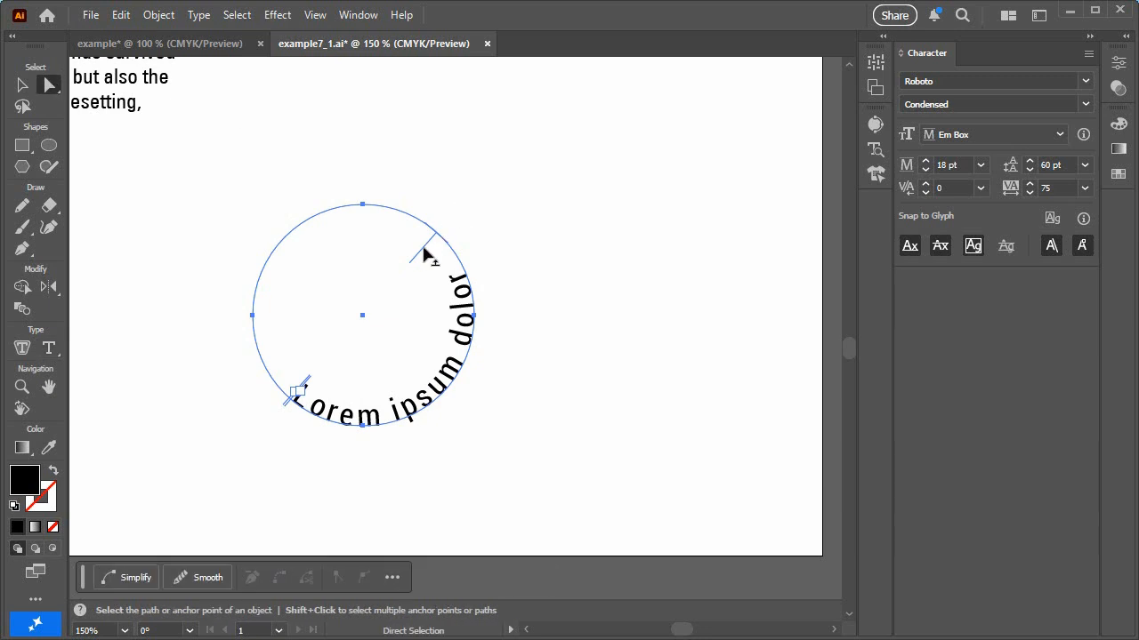
{"action": "left_click_drag", "start_coordinate": [424, 254], "coordinate": [463, 294]}
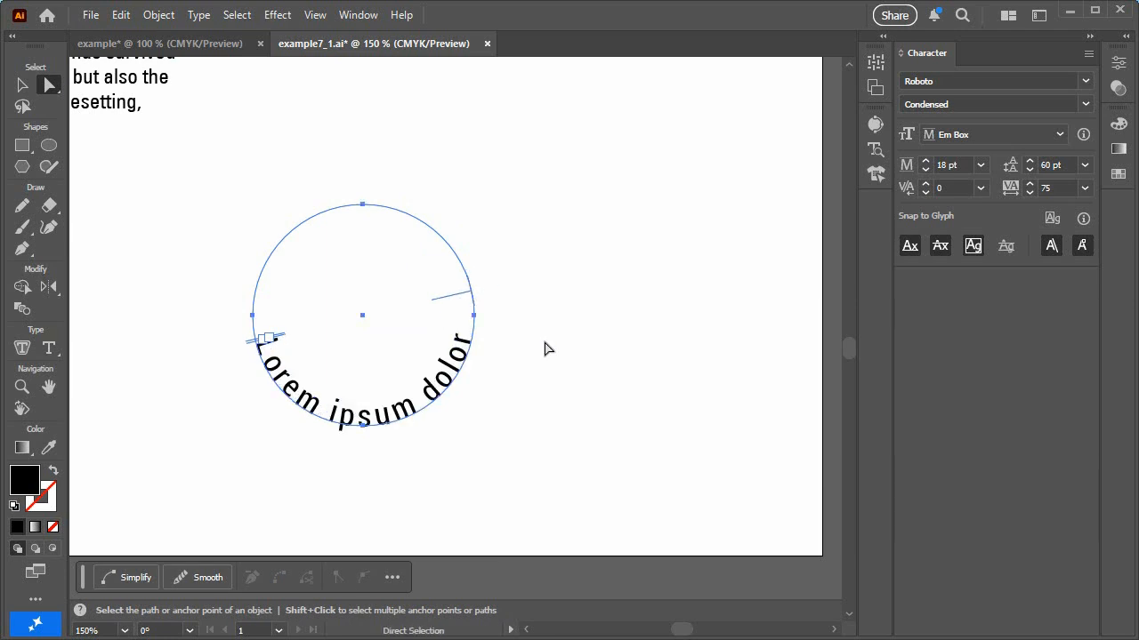